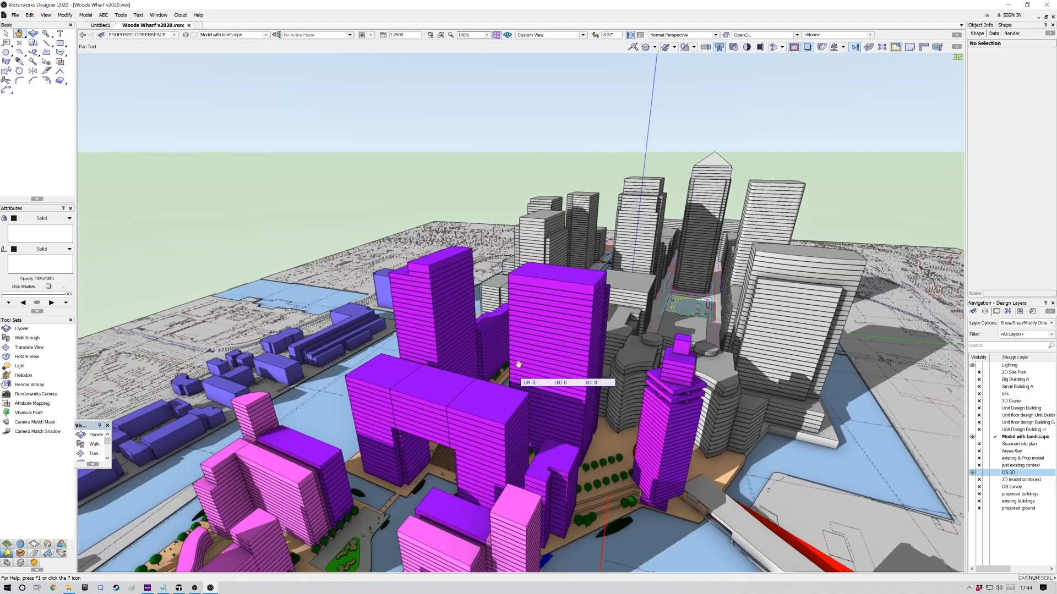
Step: Orbit around the Woods Wharf city model and switch to the Right Isometric view showing the whole site
{"action": "middle_click_drag", "start_coordinate": [517, 365], "coordinate": [624, 343]}
{"action": "left_click_drag", "start_coordinate": [652, 349], "coordinate": [595, 376]}
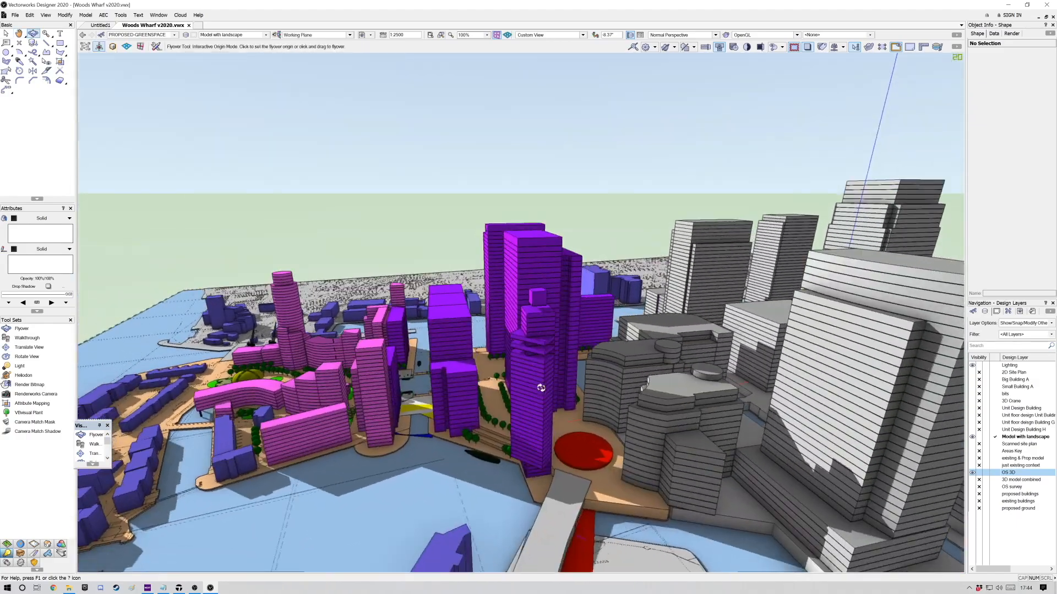
{"action": "left_click_drag", "start_coordinate": [587, 435], "coordinate": [700, 273]}
{"action": "key", "text": "0"}
{"action": "key", "text": "3"}
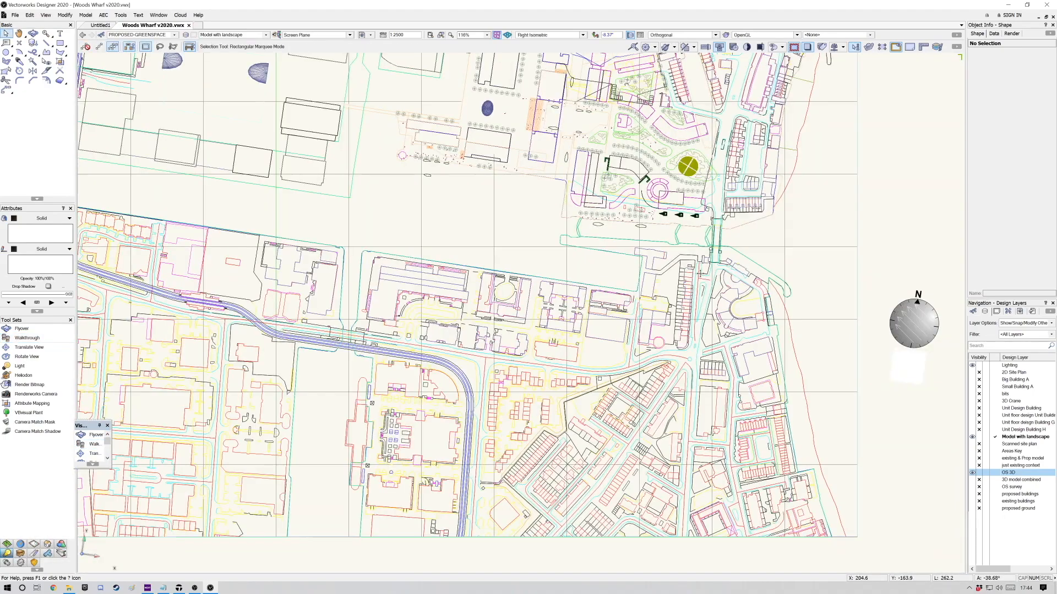
{"action": "scroll", "coordinate": [494, 218], "scroll_direction": "down", "scroll_amount": 3}
Step: Export all visible objects on all layers to Cinema 4D as Woods Wharf v2020 in the Wood Wharf folder of VW Models from other projects
{"action": "left_click", "coordinate": [15, 16]}
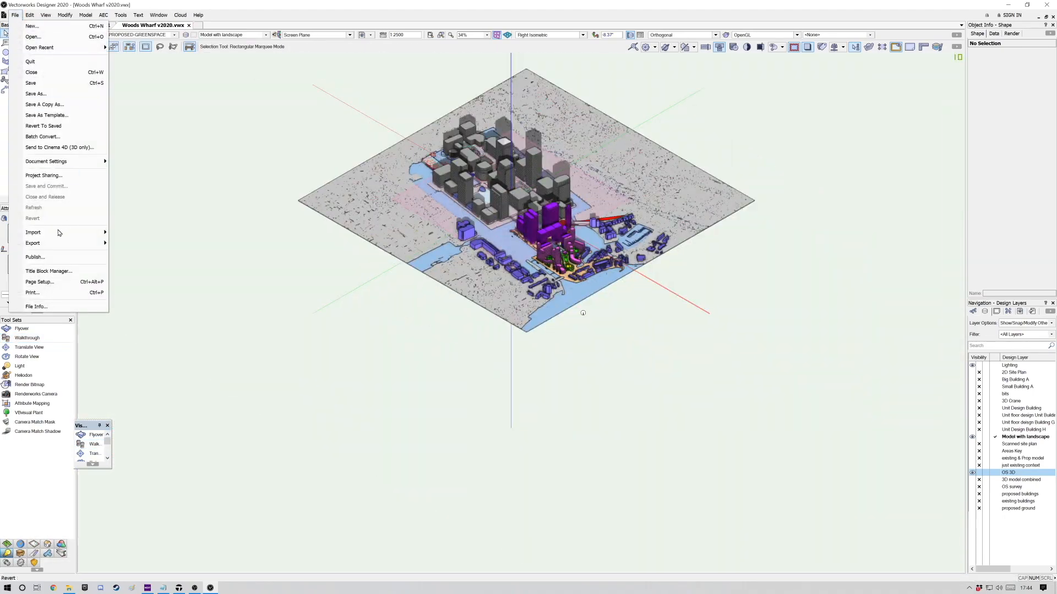
{"action": "mouse_move", "coordinate": [56, 243]}
{"action": "left_click", "coordinate": [158, 166]}
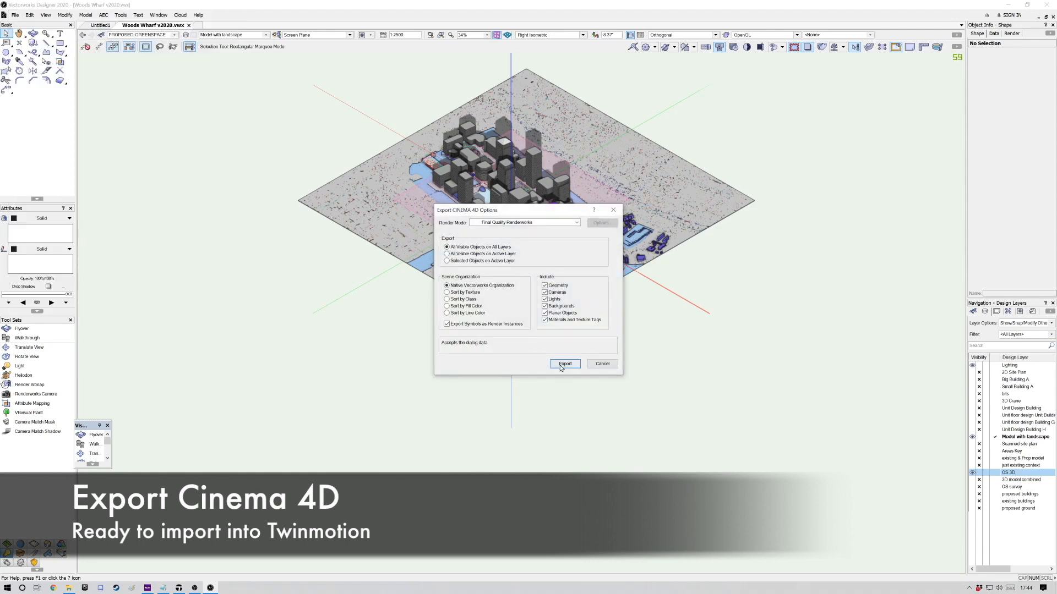
{"action": "left_click", "coordinate": [566, 365]}
{"action": "left_click", "coordinate": [448, 351]}
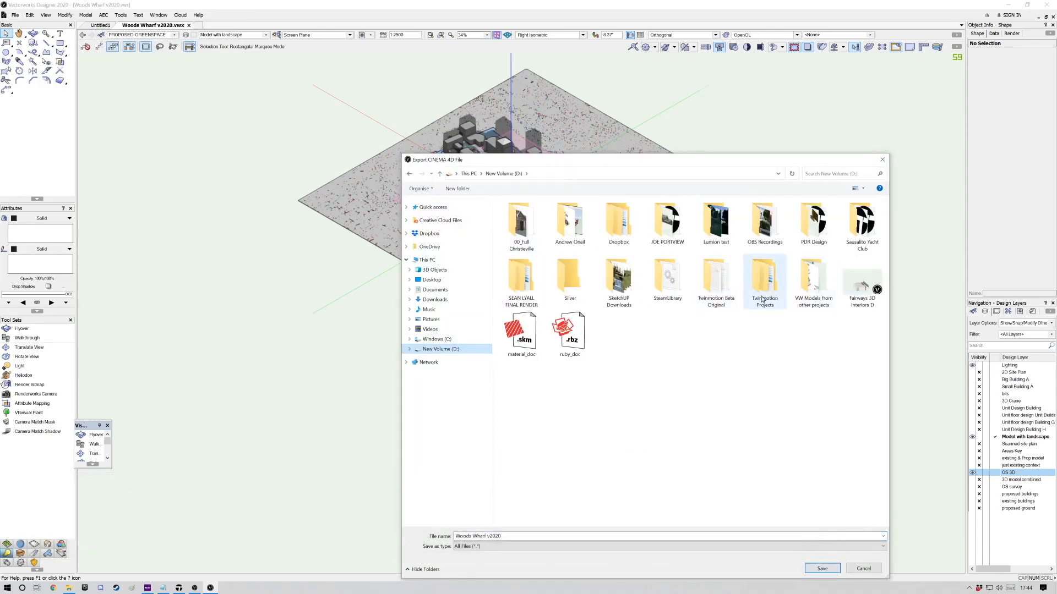
{"action": "double_click", "coordinate": [814, 282]}
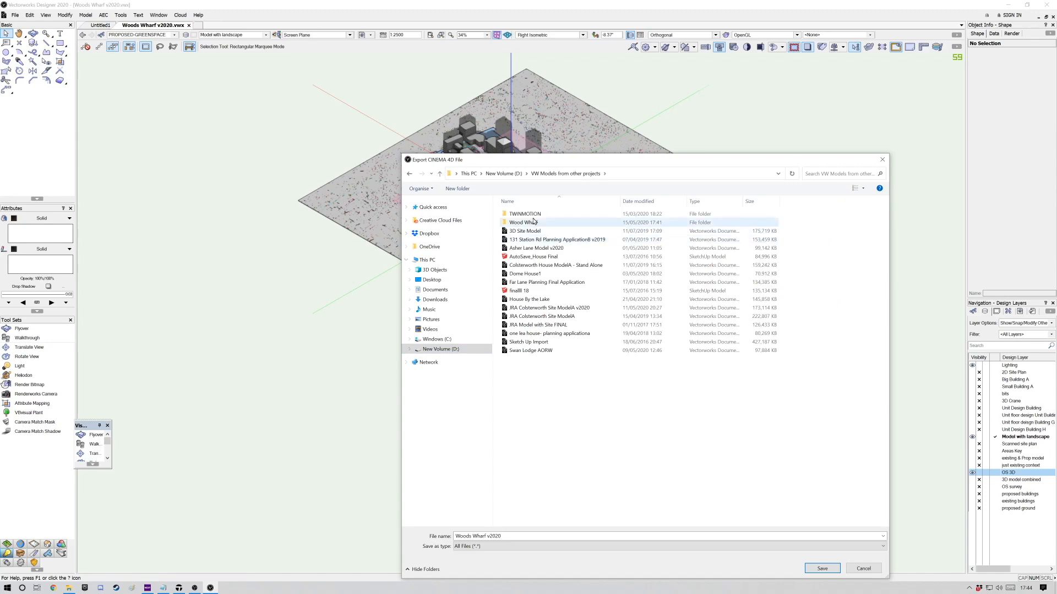
{"action": "left_click", "coordinate": [820, 569]}
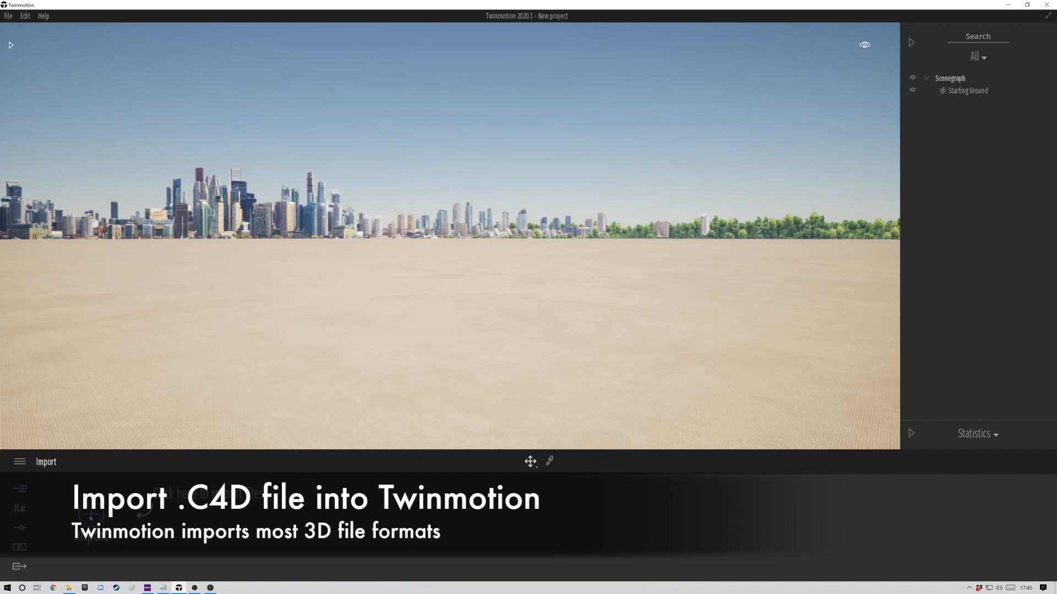
Step: In Twinmotion, start a geometry import and choose the Woods Wharf v2020 C4D file from the Wood Wharf folder on drive D
{"action": "left_click", "coordinate": [89, 517]}
{"action": "left_click", "coordinate": [578, 273]}
{"action": "left_click", "coordinate": [45, 206]}
{"action": "double_click", "coordinate": [358, 133]}
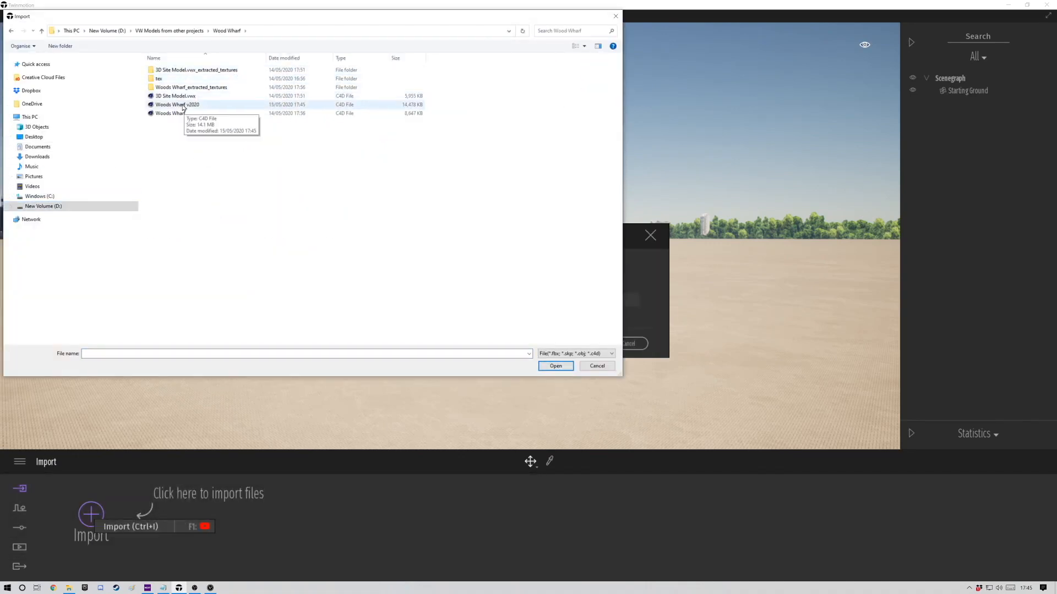
{"action": "double_click", "coordinate": [184, 105]}
Step: Set the import's Collapse option to Keep hierarchy and import the model
{"action": "left_click", "coordinate": [426, 299]}
{"action": "left_click", "coordinate": [556, 318]}
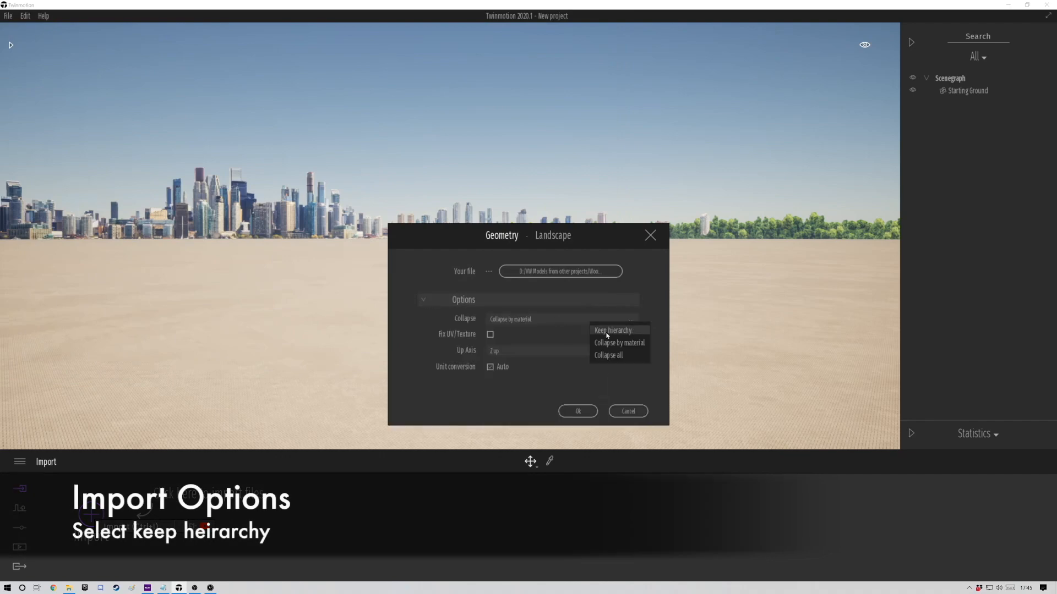
{"action": "left_click", "coordinate": [616, 331]}
{"action": "left_click", "coordinate": [577, 411]}
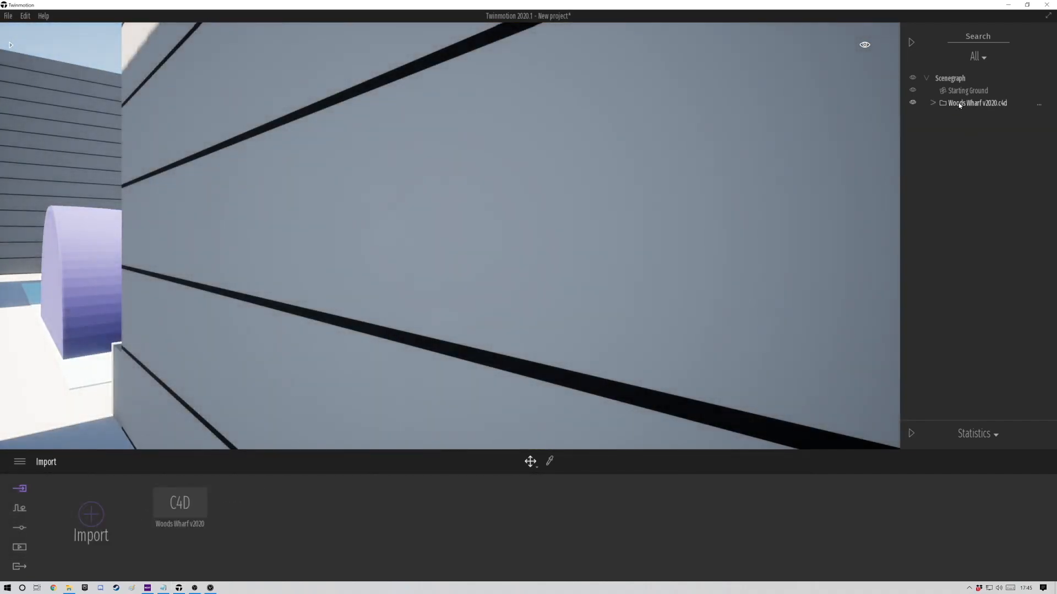
Step: Frame the imported Woods Wharf model, fit the view to a purple tower's floor, and pull back to inspect the whole site
{"action": "double_click", "coordinate": [959, 103]}
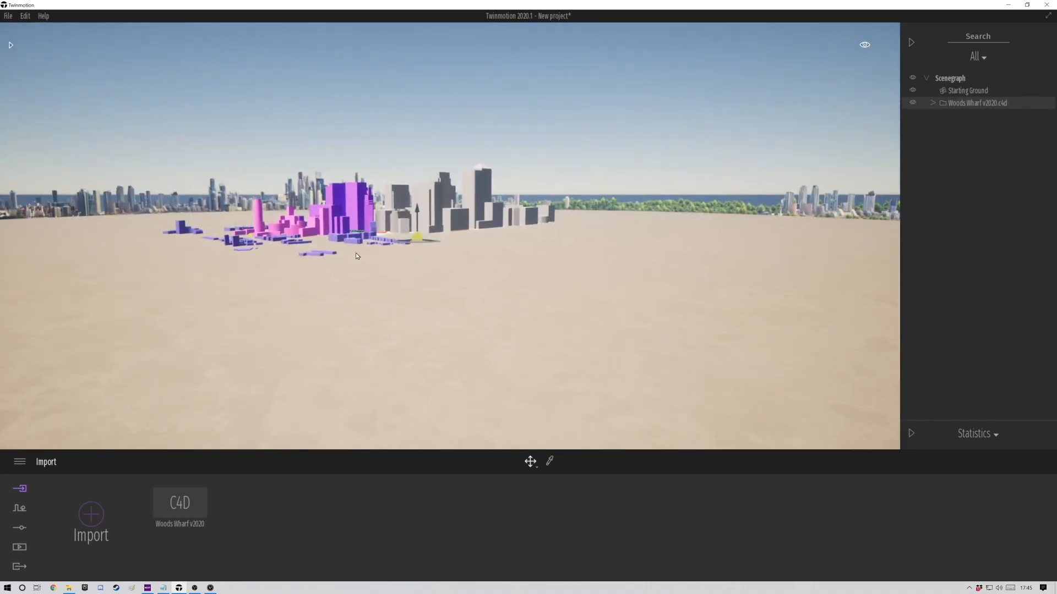
{"action": "left_click", "coordinate": [359, 203]}
{"action": "key", "text": "f"}
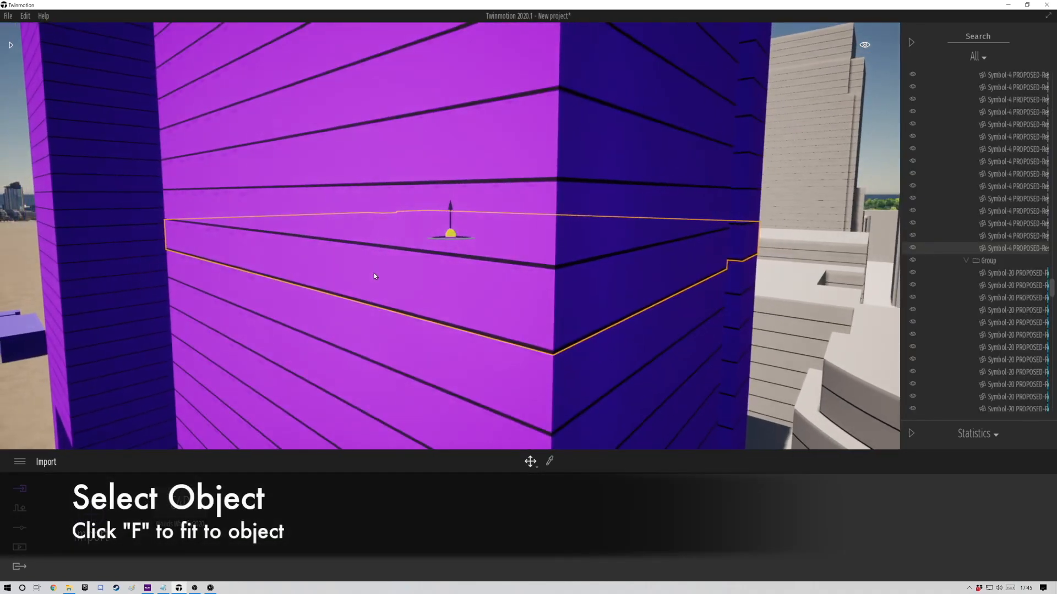
{"action": "key", "text": "d"}
{"action": "key", "text": "s"}
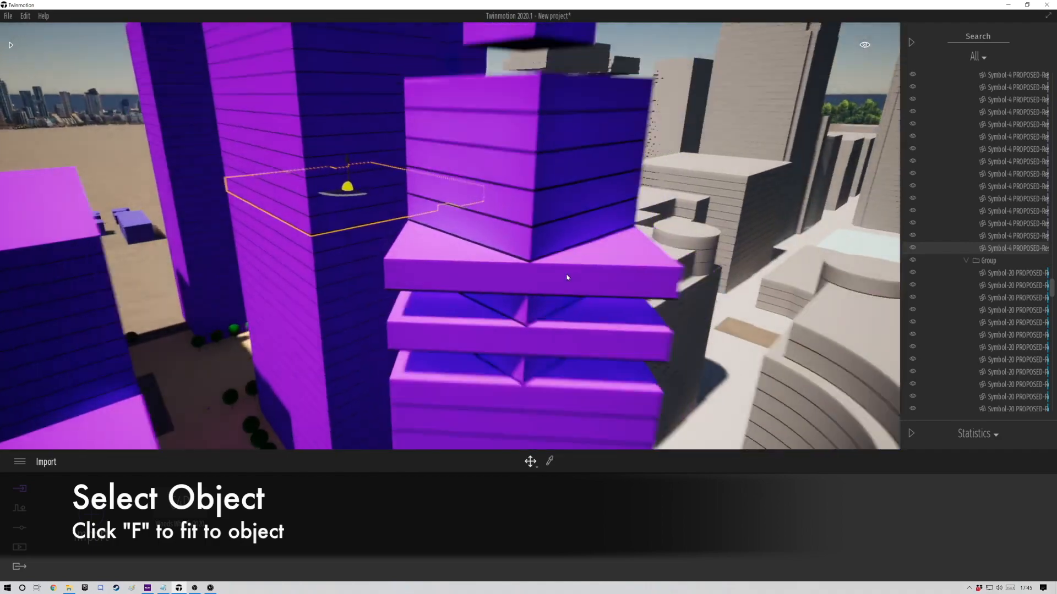
{"action": "key", "text": "s"}
{"action": "right_click_drag", "start_coordinate": [402, 275], "coordinate": [206, 327]}
{"action": "key", "text": "s"}
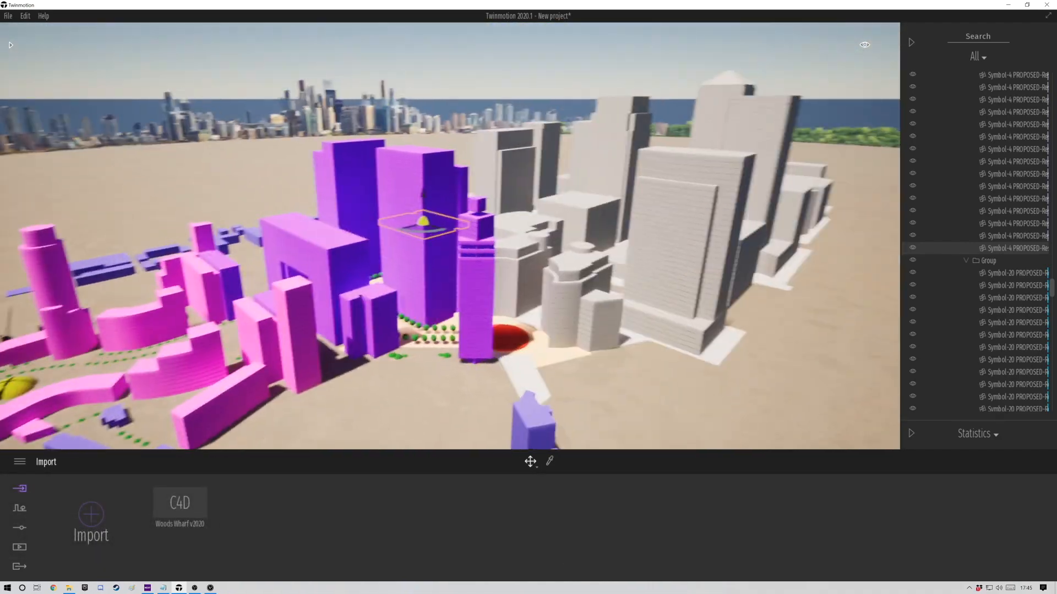
{"action": "key", "text": "a"}
{"action": "right_click_drag", "start_coordinate": [872, 115], "coordinate": [826, 108]}
Step: Lower the Starting Ground beneath the imported model so that it no longer covers the model's water and base surfaces
{"action": "left_click_drag", "start_coordinate": [1052, 287], "coordinate": [1052, 53]}
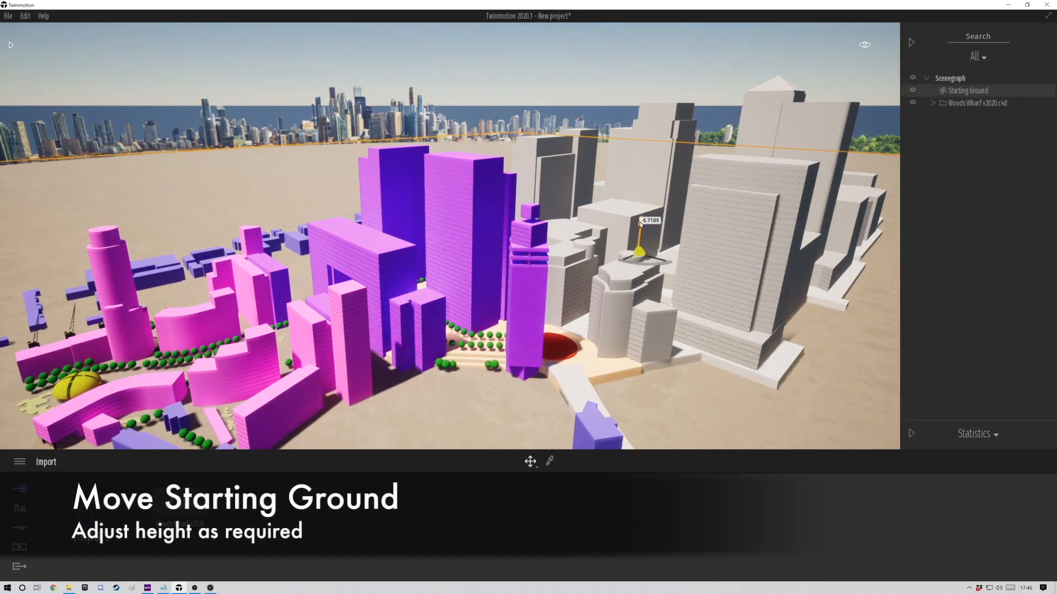
{"action": "left_click_drag", "start_coordinate": [640, 224], "coordinate": [640, 226]}
{"action": "right_click_drag", "start_coordinate": [193, 368], "coordinate": [237, 370]}
{"action": "key", "text": "a"}
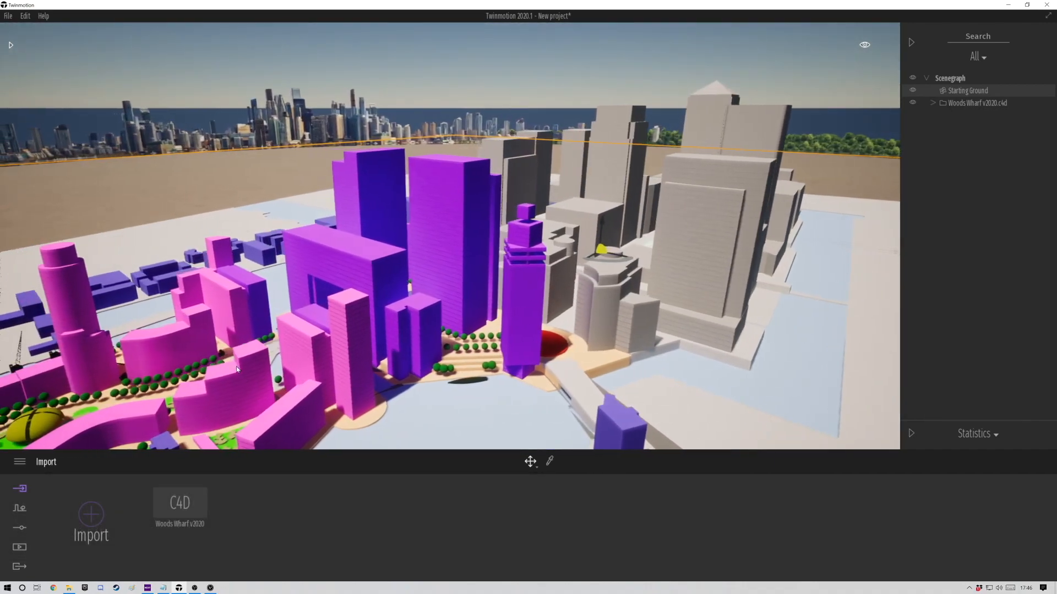
{"action": "key", "text": "a"}
{"action": "right_click_drag", "start_coordinate": [237, 370], "coordinate": [279, 458]}
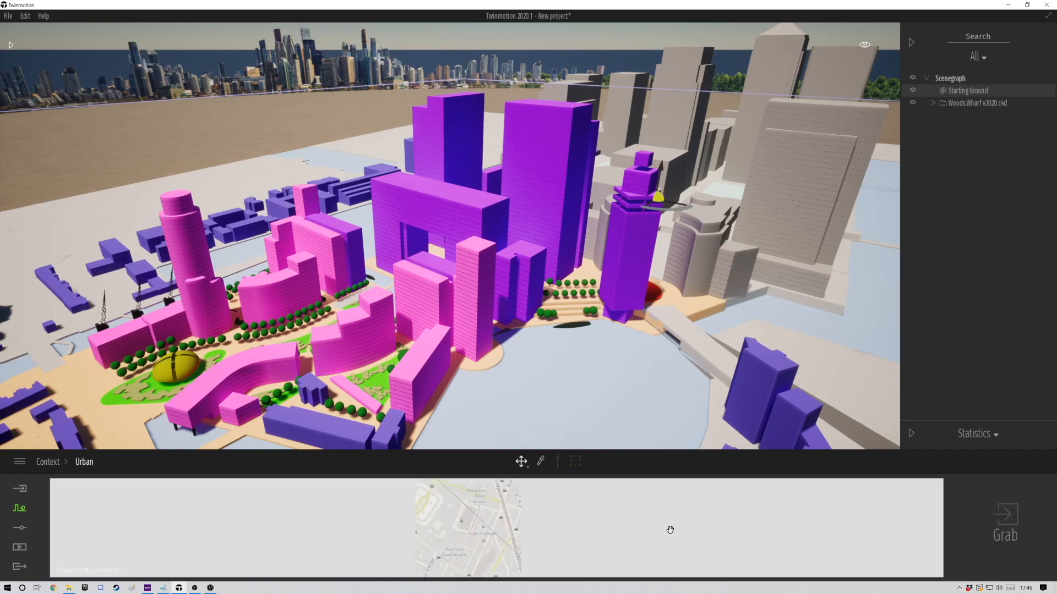
Step: Search the Urban context map for "wood wharf", go to Wood Wharf, Londres, Angleterre, and bring the London docks into range
{"action": "left_click", "coordinate": [929, 562]}
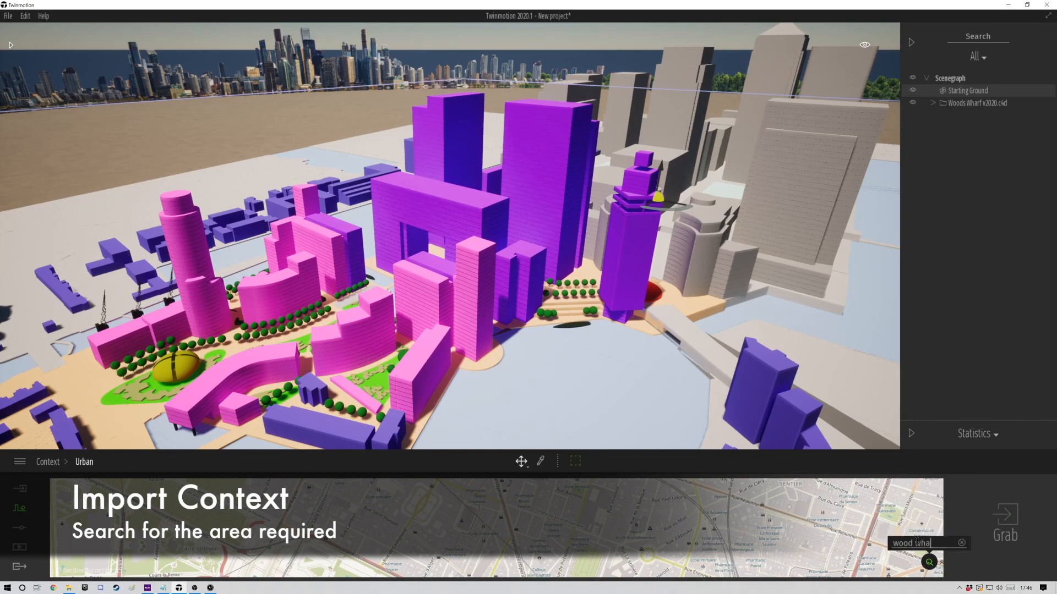
{"action": "type", "text": "wood wharf"}
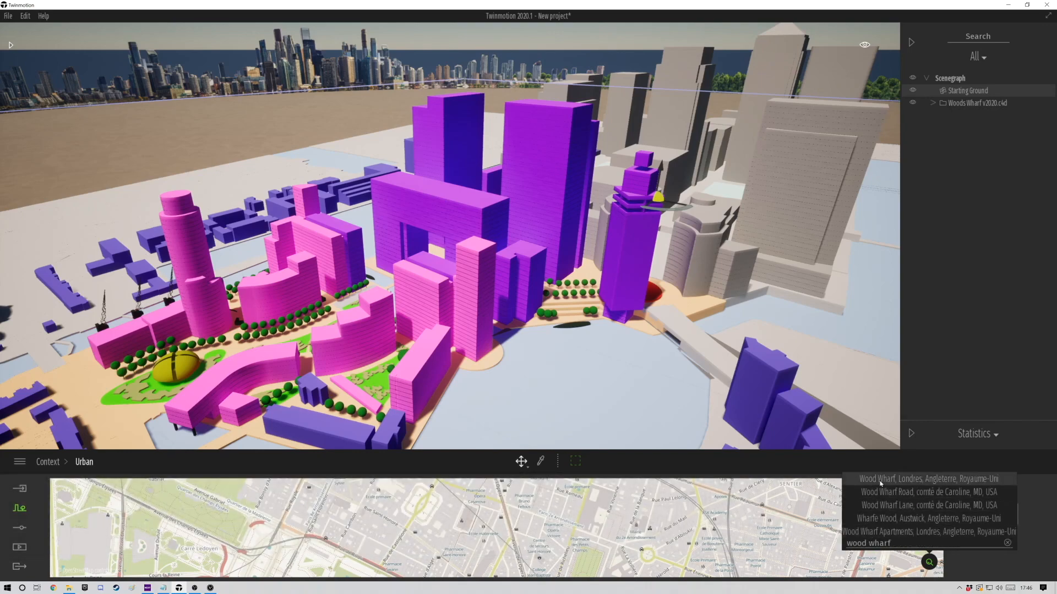
{"action": "left_click", "coordinate": [881, 484]}
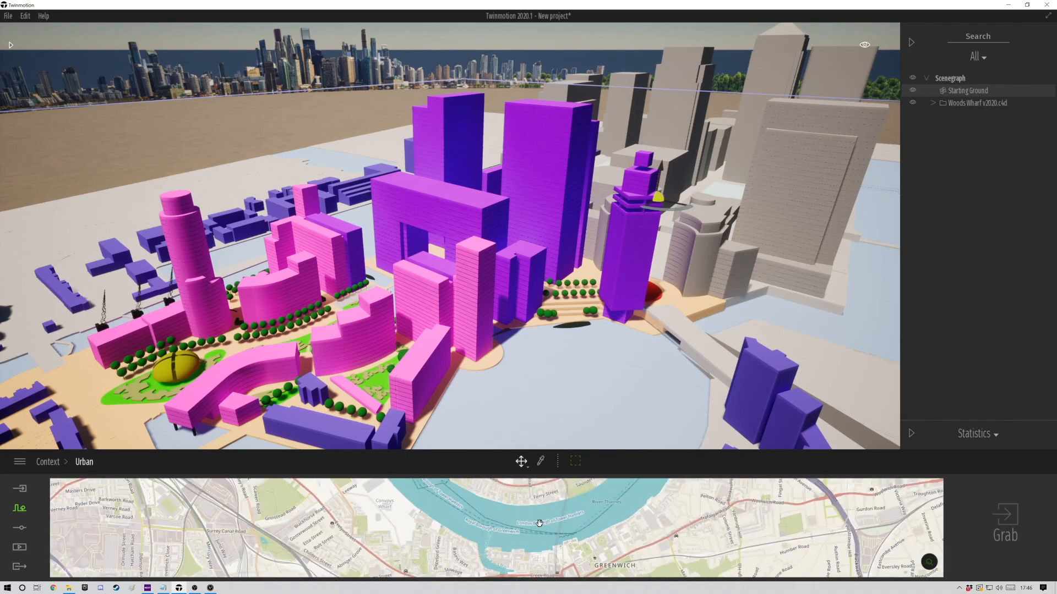
{"action": "scroll", "coordinate": [524, 525], "scroll_direction": "down", "scroll_amount": 4}
{"action": "left_click_drag", "start_coordinate": [502, 549], "coordinate": [613, 539]}
{"action": "scroll", "coordinate": [515, 512], "scroll_direction": "up", "scroll_amount": 3}
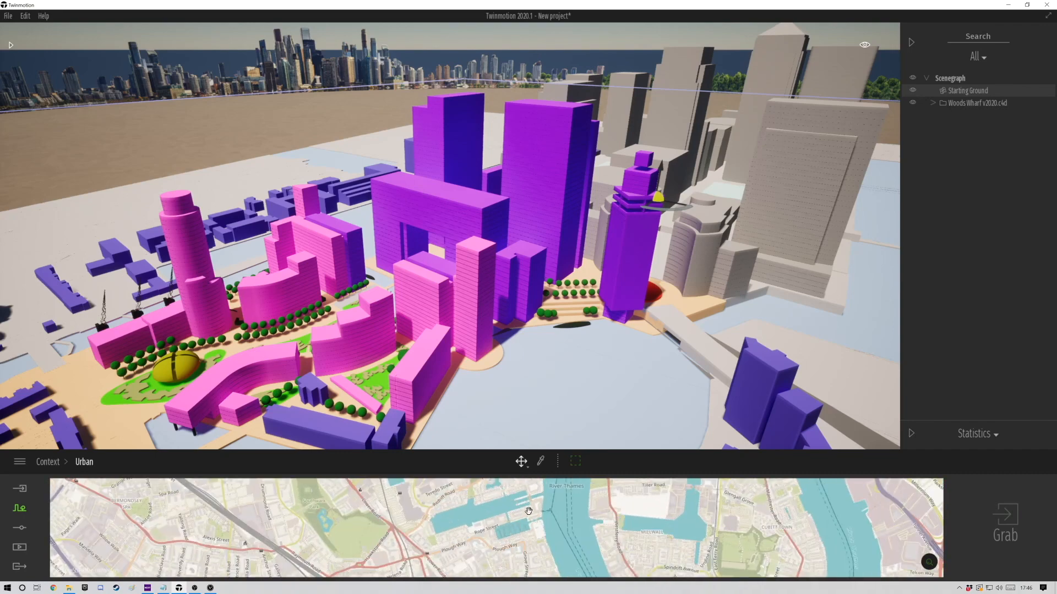
Step: Place a grab box on the context map, fit the docks area within it, and grab the context geometry
{"action": "left_click", "coordinate": [576, 463]}
{"action": "left_click_drag", "start_coordinate": [491, 519], "coordinate": [518, 542]}
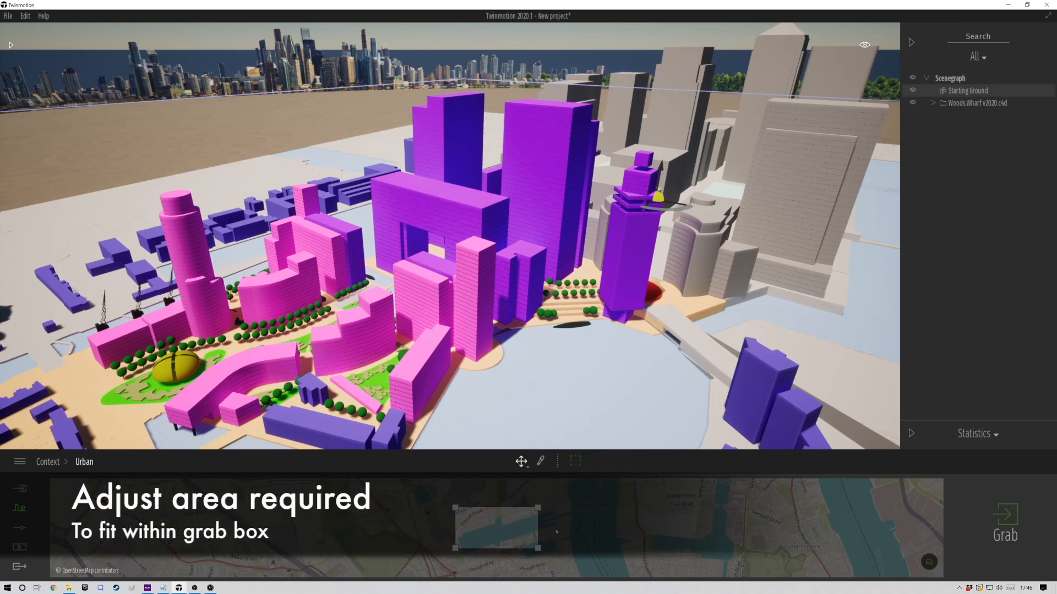
{"action": "scroll", "coordinate": [553, 525], "scroll_direction": "down", "scroll_amount": 3}
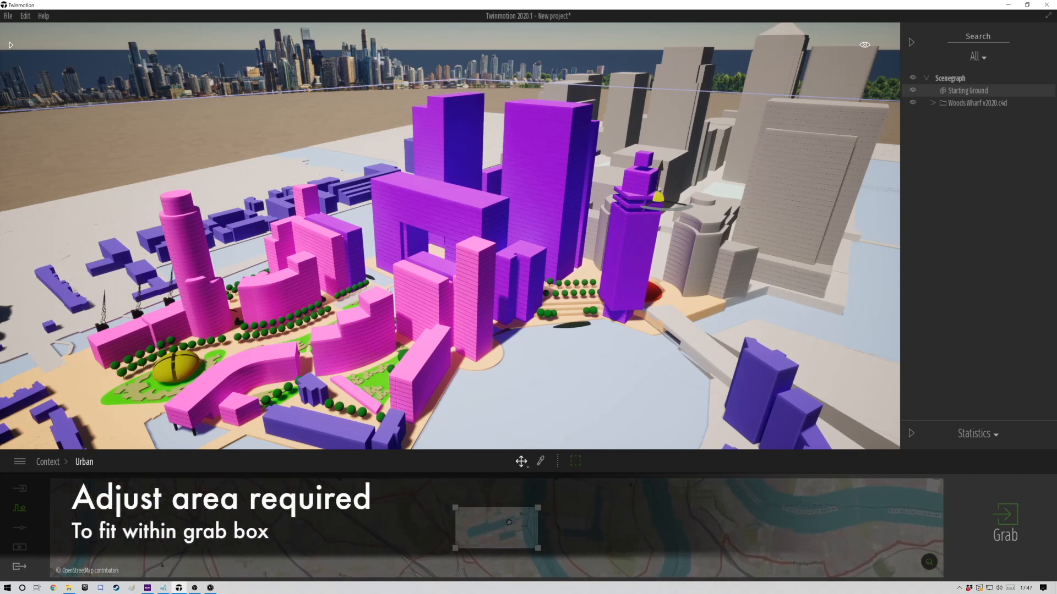
{"action": "scroll", "coordinate": [523, 512], "scroll_direction": "up", "scroll_amount": 3}
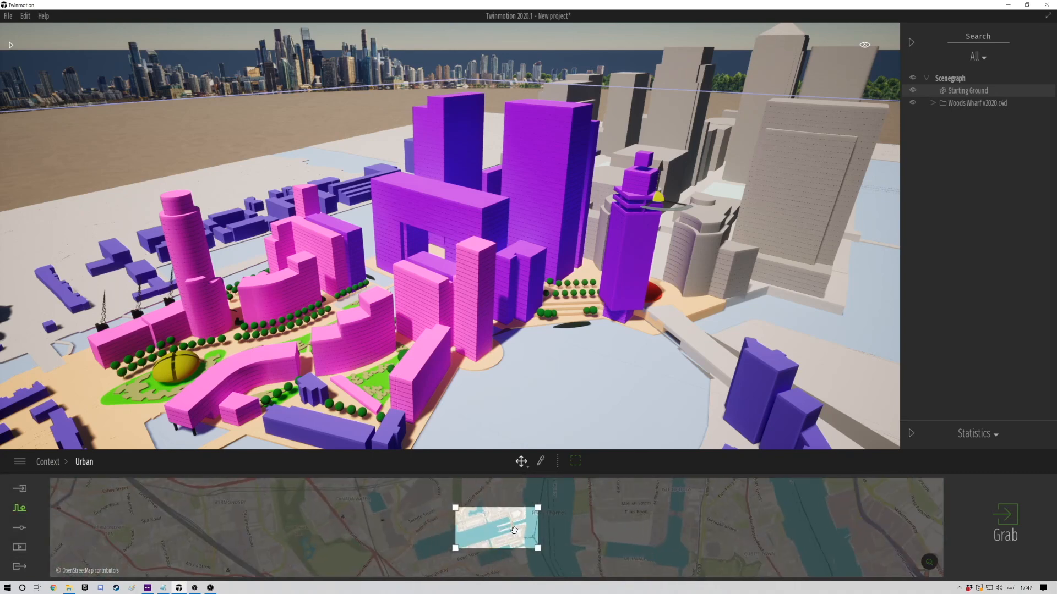
{"action": "scroll", "coordinate": [515, 529], "scroll_direction": "down", "scroll_amount": 3}
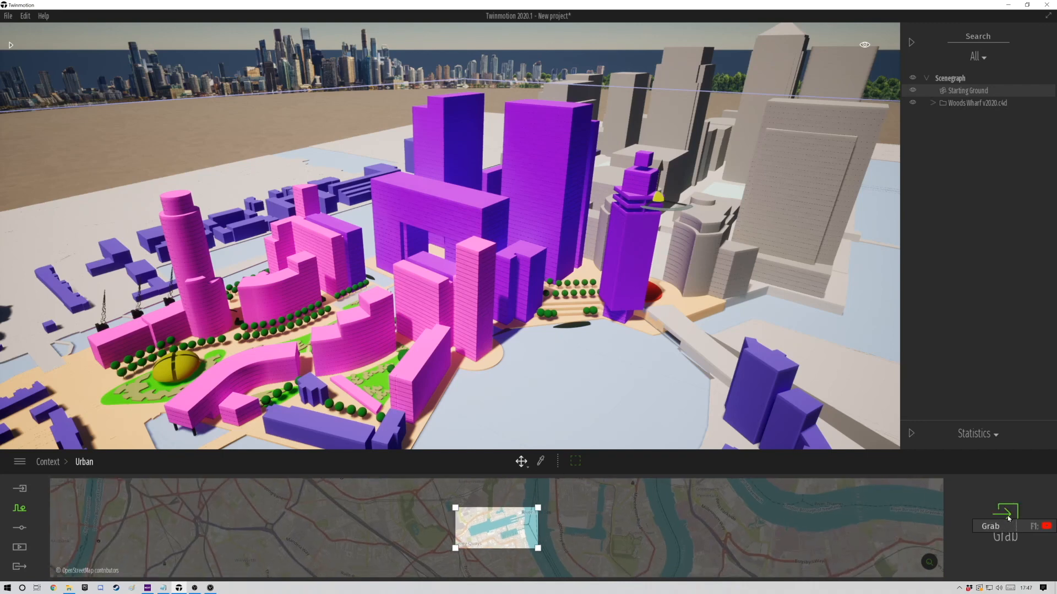
{"action": "left_click", "coordinate": [1007, 517]}
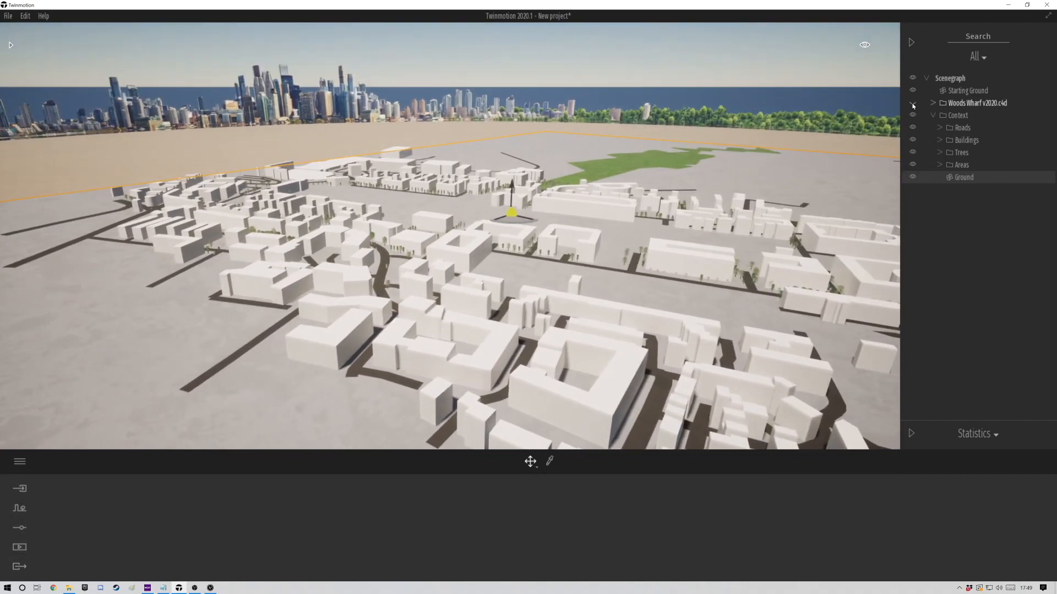
Step: Show the Woods Wharf v2020.c4d model again and delete the separate Context folder outside Context Only
{"action": "left_click", "coordinate": [912, 104]}
{"action": "left_click", "coordinate": [958, 116]}
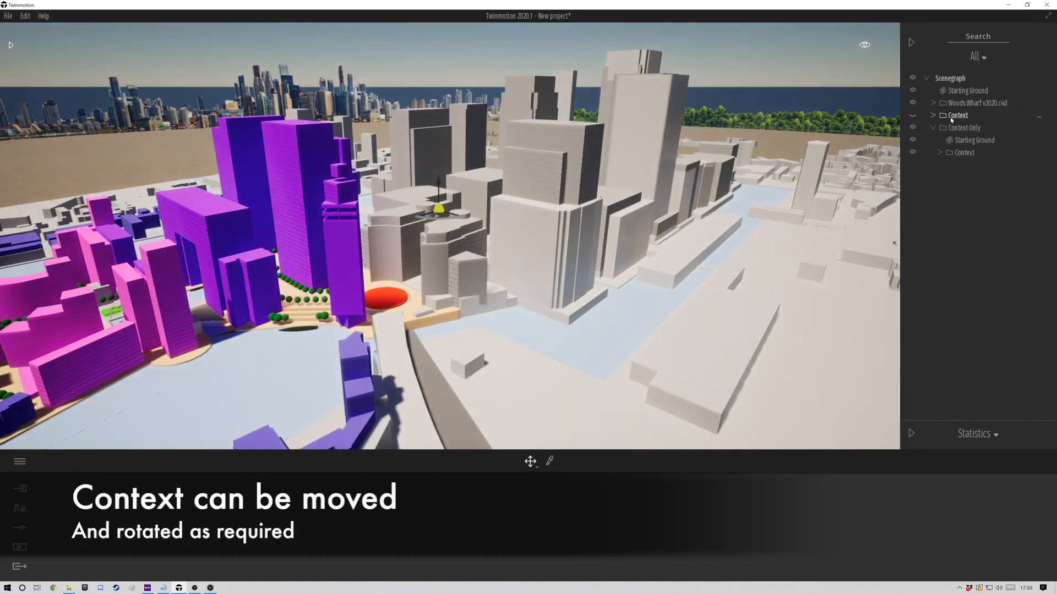
{"action": "left_click", "coordinate": [956, 229]}
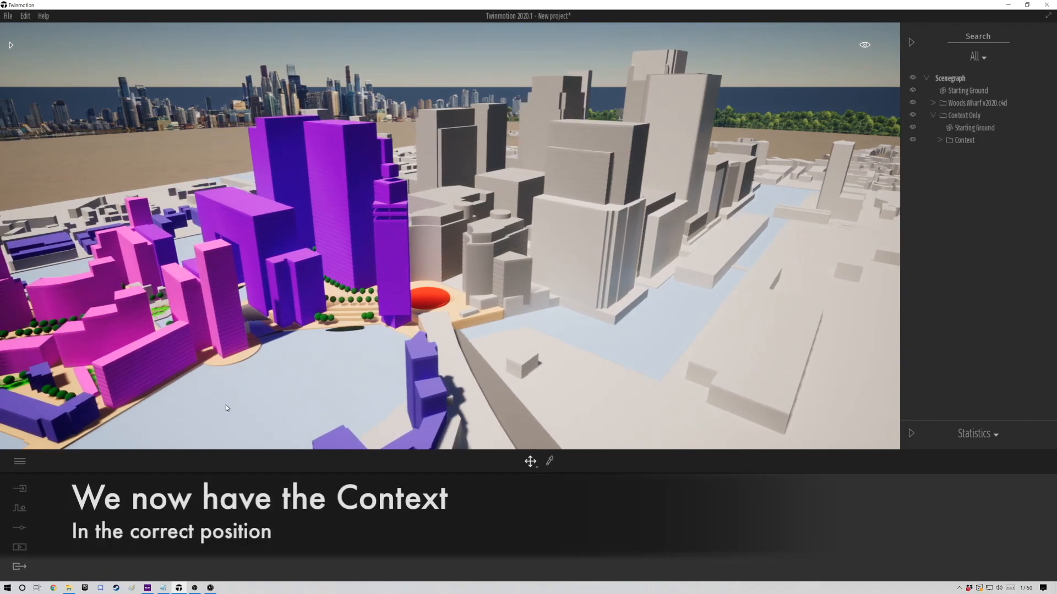
Step: Hide the top-level Starting Ground and expand the Context folder inside Context Only
{"action": "left_click", "coordinate": [959, 117]}
{"action": "right_click_drag", "start_coordinate": [502, 279], "coordinate": [610, 133]}
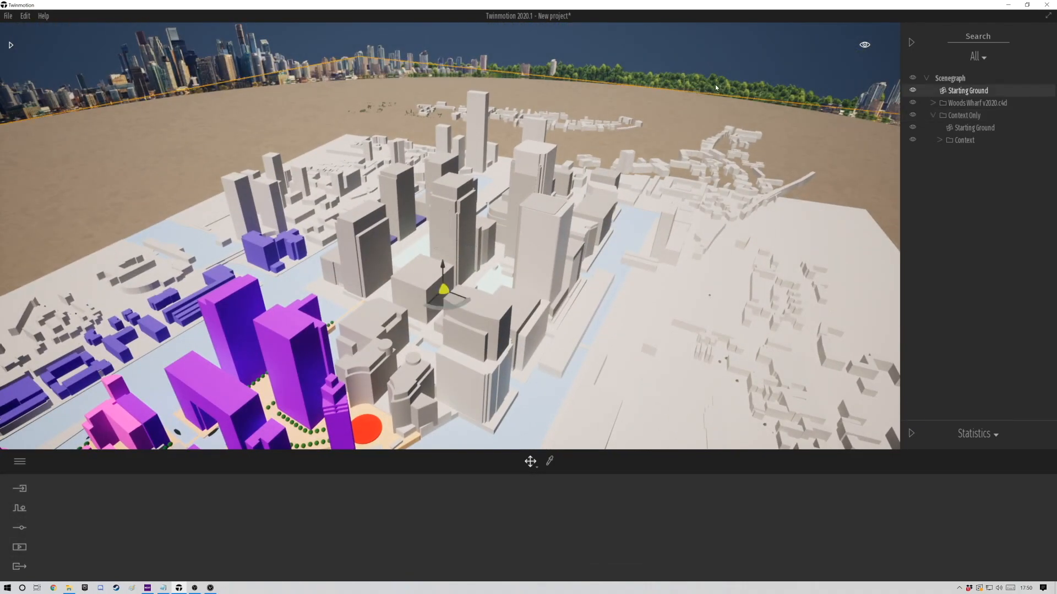
{"action": "left_click", "coordinate": [913, 90]}
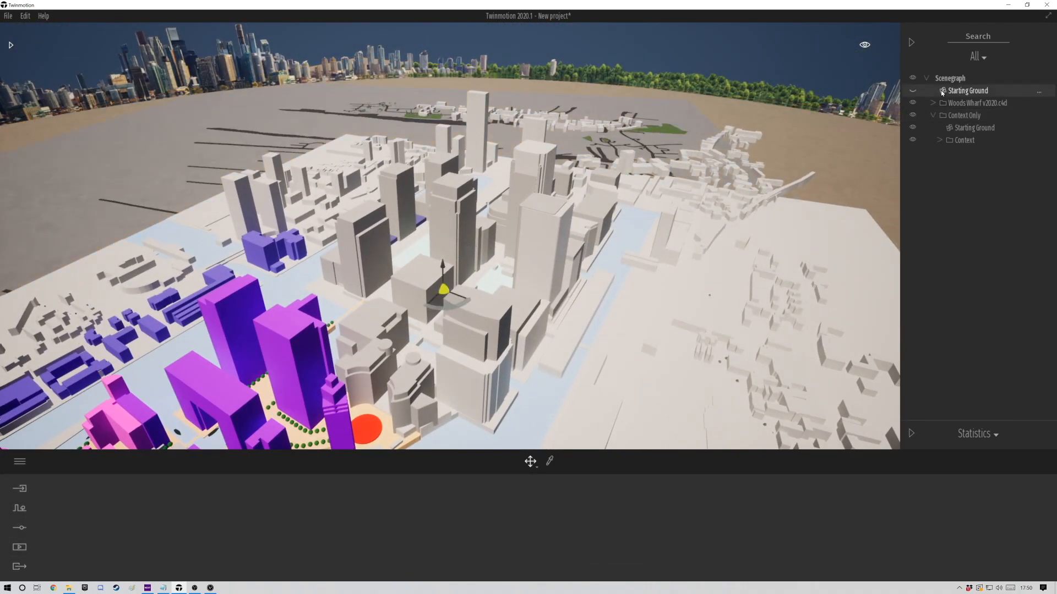
{"action": "left_click", "coordinate": [953, 144]}
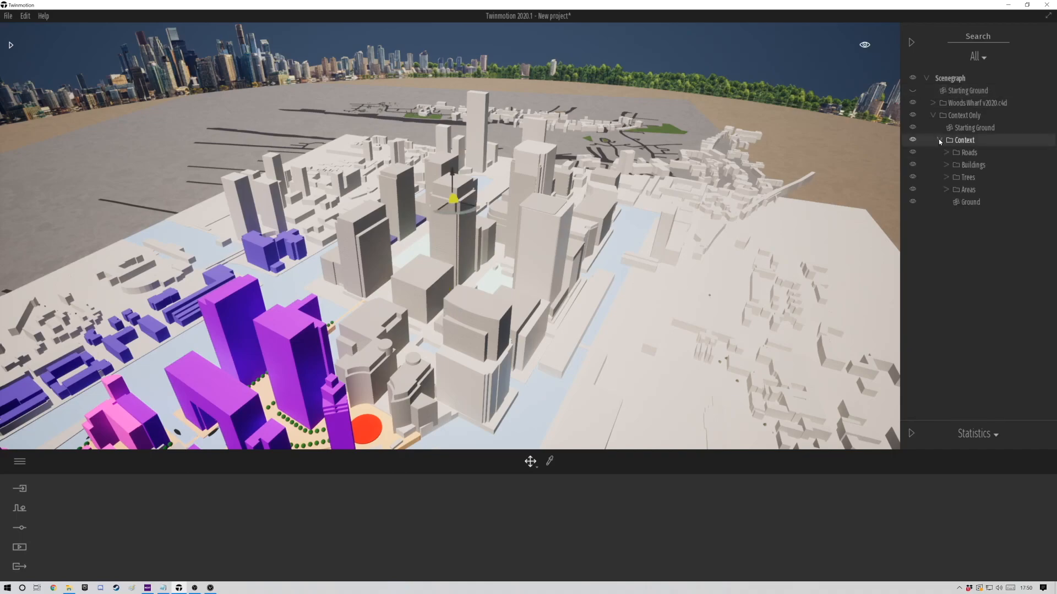
Step: Apply the Lake 01 material from the Water category to the river and dock surface around the site
{"action": "right_click_drag", "start_coordinate": [687, 150], "coordinate": [611, 144]}
{"action": "middle_click_drag", "start_coordinate": [611, 145], "coordinate": [34, 395]}
{"action": "left_click", "coordinate": [11, 45]}
{"action": "left_click", "coordinate": [44, 102]}
{"action": "scroll", "coordinate": [92, 324], "scroll_direction": "down", "scroll_amount": 1}
{"action": "scroll", "coordinate": [93, 324], "scroll_direction": "down", "scroll_amount": 2}
{"action": "left_click", "coordinate": [44, 375]}
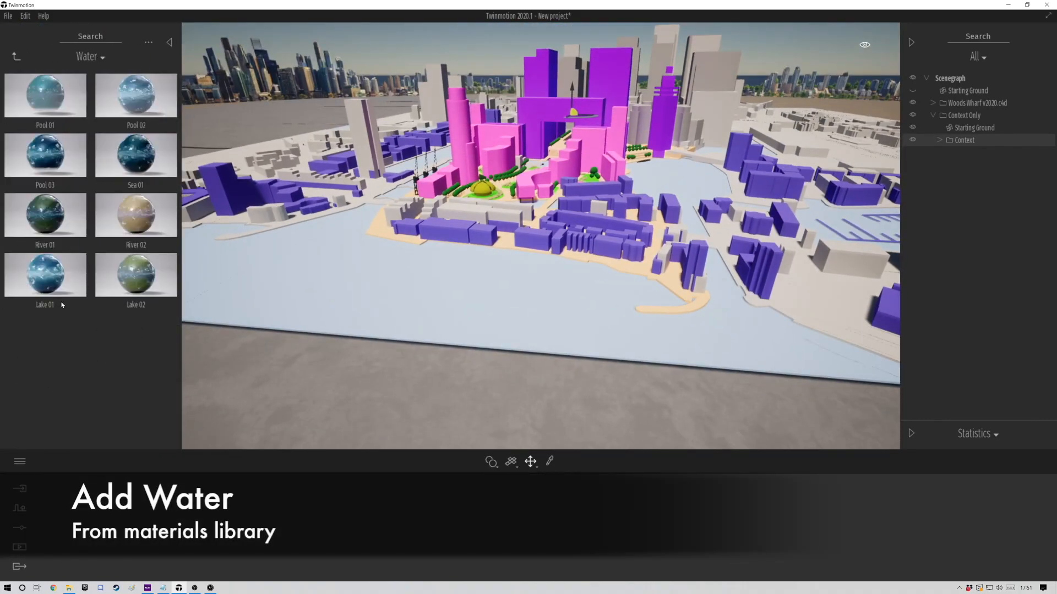
{"action": "left_click_drag", "start_coordinate": [45, 275], "coordinate": [501, 332]}
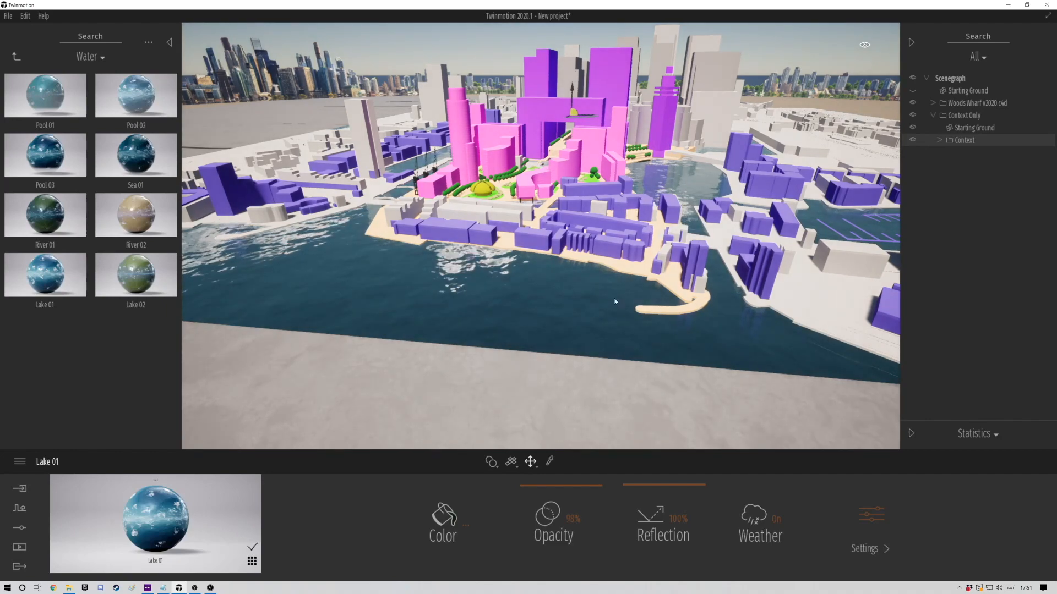
Step: Apply the manmade ground materials Asphalt 5 to the sandy site ground and Asphalt 4 to the surrounding context ground
{"action": "key", "text": "w"}
{"action": "key", "text": "a"}
{"action": "right_click_drag", "start_coordinate": [501, 332], "coordinate": [582, 357]}
{"action": "key", "text": "w"}
{"action": "key", "text": "w"}
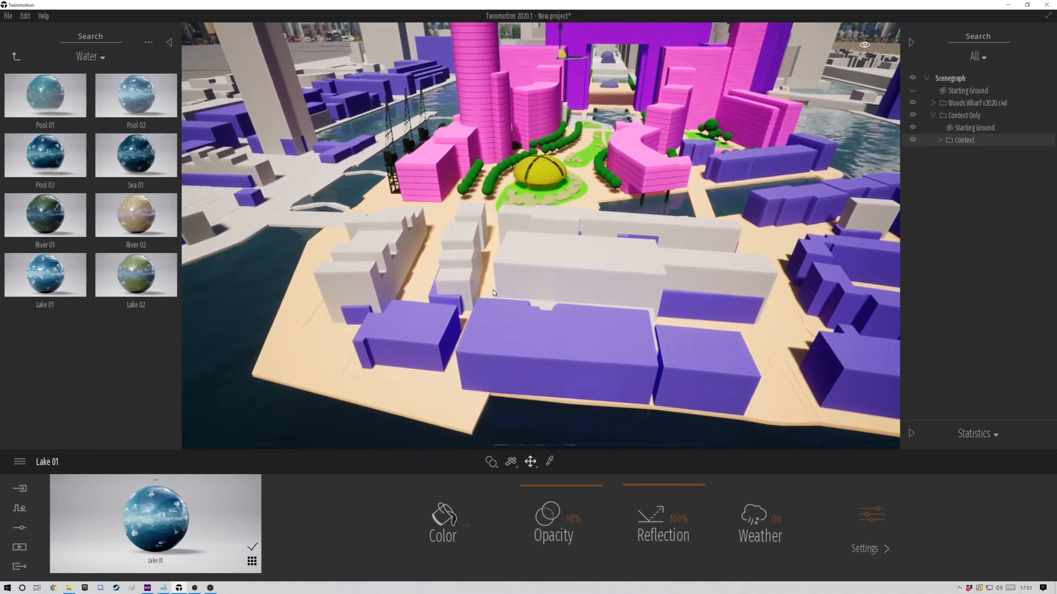
{"action": "left_click", "coordinate": [15, 56]}
{"action": "left_click", "coordinate": [42, 164]}
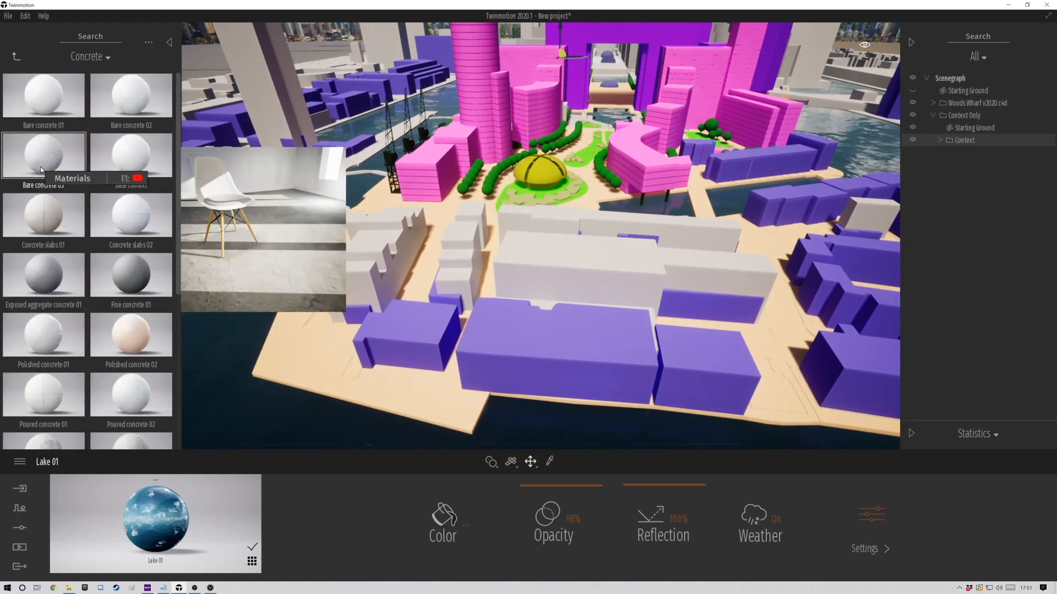
{"action": "left_click", "coordinate": [16, 56]}
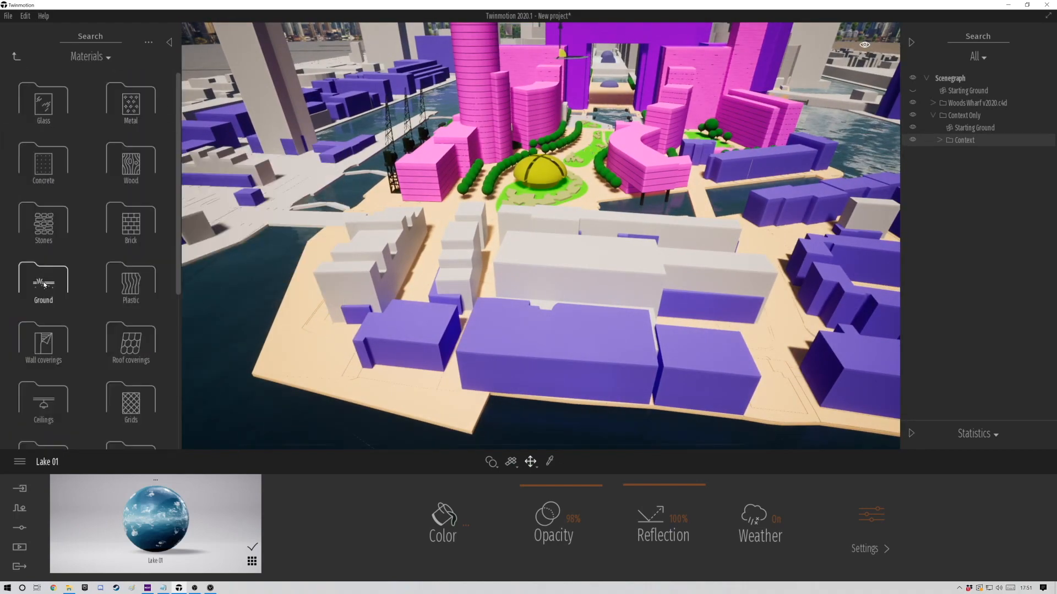
{"action": "left_click_drag", "start_coordinate": [44, 214], "coordinate": [301, 354]}
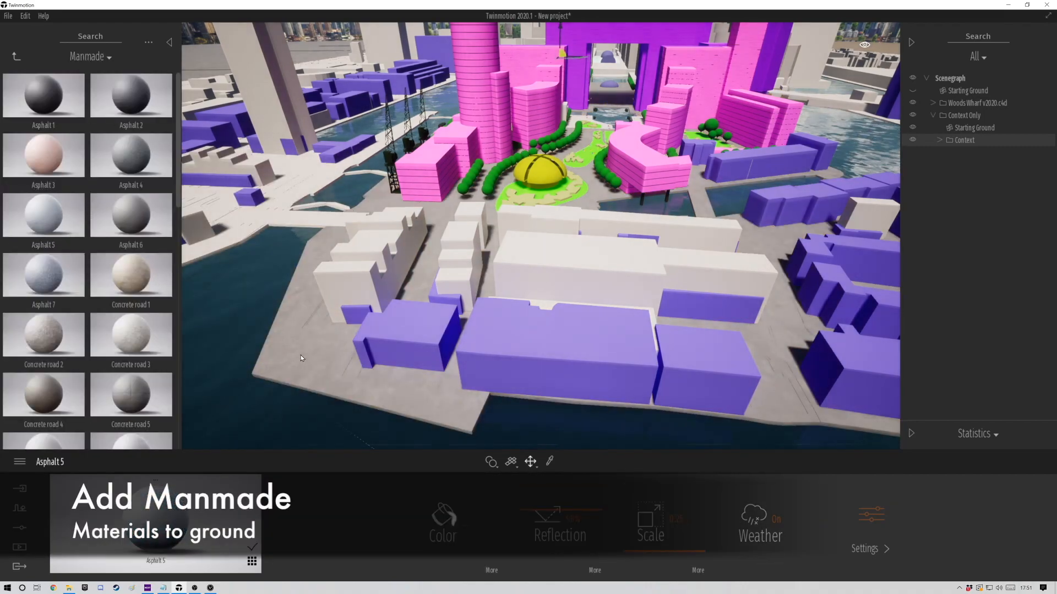
{"action": "key", "text": "a"}
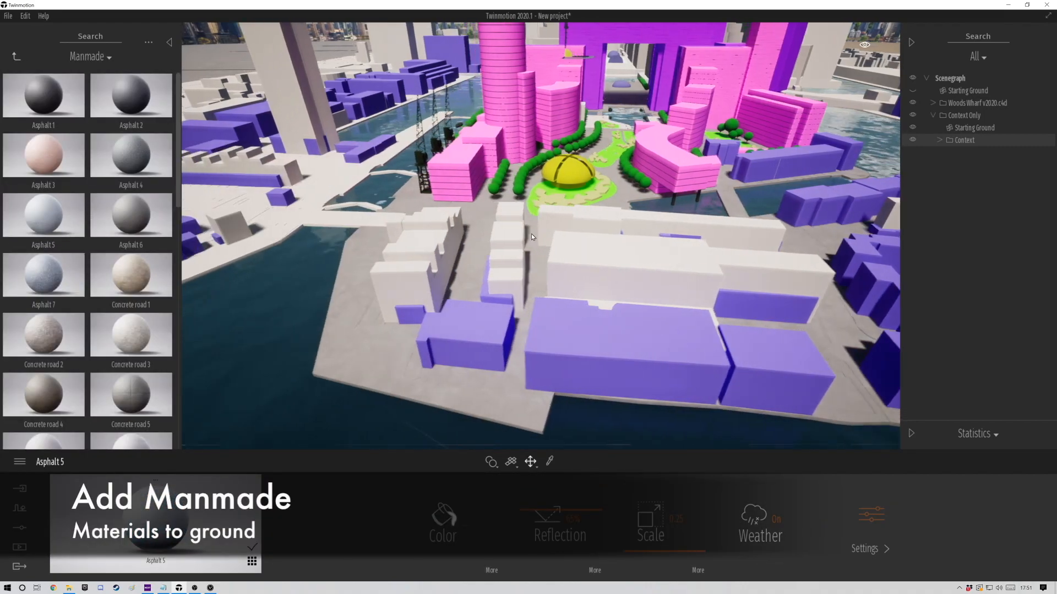
{"action": "left_click_drag", "start_coordinate": [122, 149], "coordinate": [358, 214]}
Step: Apply the Base context material to the purple context buildings and darken its colour to a deeper grey
{"action": "key", "text": "a"}
{"action": "right_click_drag", "start_coordinate": [578, 331], "coordinate": [644, 319]}
{"action": "key", "text": "w"}
{"action": "key", "text": "d"}
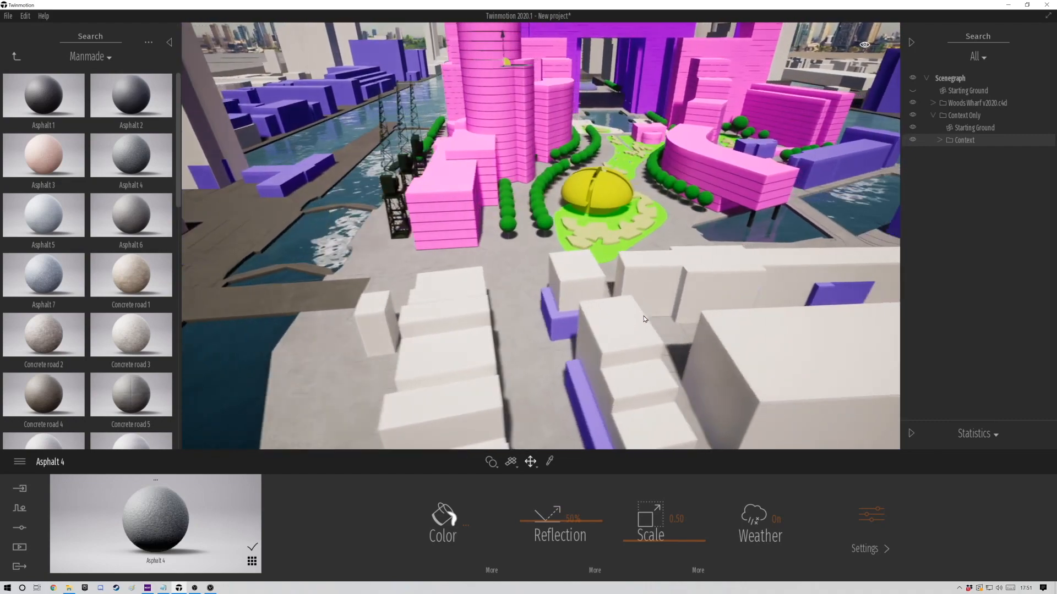
{"action": "left_click", "coordinate": [16, 56]}
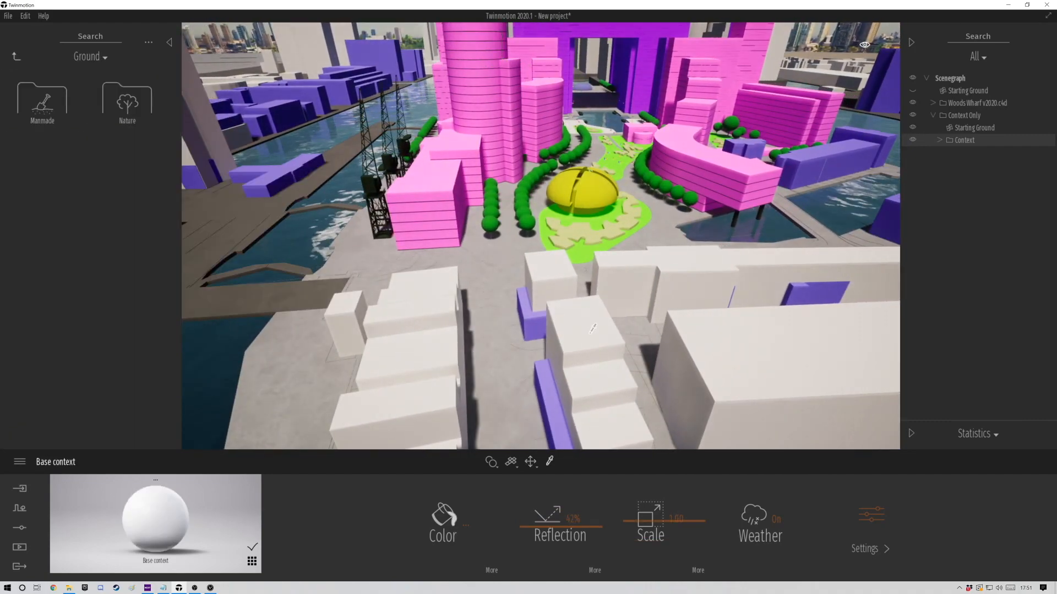
{"action": "left_click", "coordinate": [465, 526]}
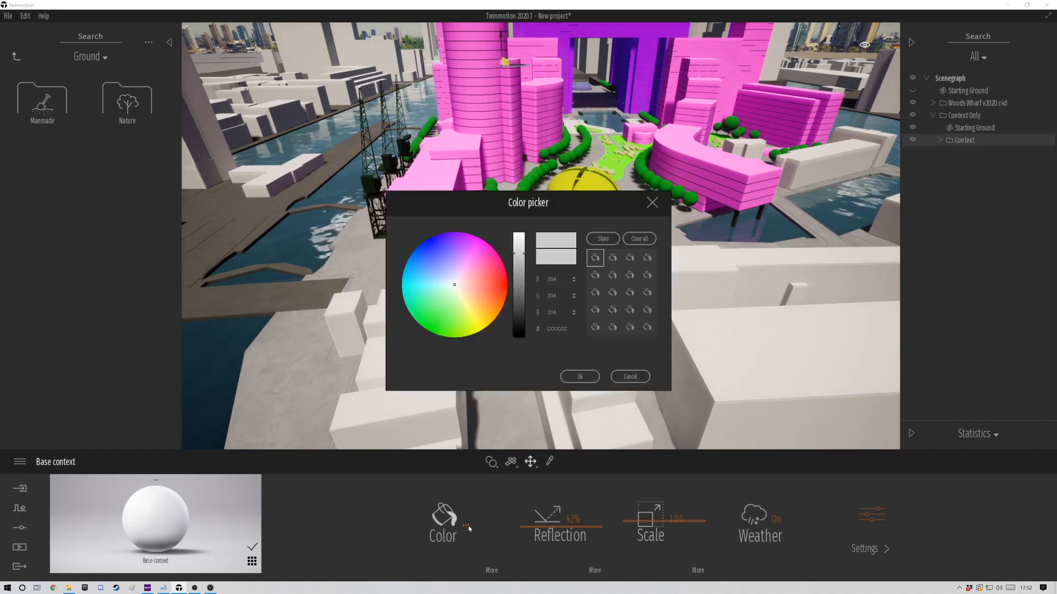
{"action": "left_click_drag", "start_coordinate": [517, 260], "coordinate": [522, 270]}
{"action": "left_click", "coordinate": [580, 376]}
Step: Apply Grass 1 to the bright green lawn around the dome and Ground plant 2 to the angular planting beds
{"action": "key", "text": "w"}
{"action": "right_click_drag", "start_coordinate": [500, 318], "coordinate": [556, 291]}
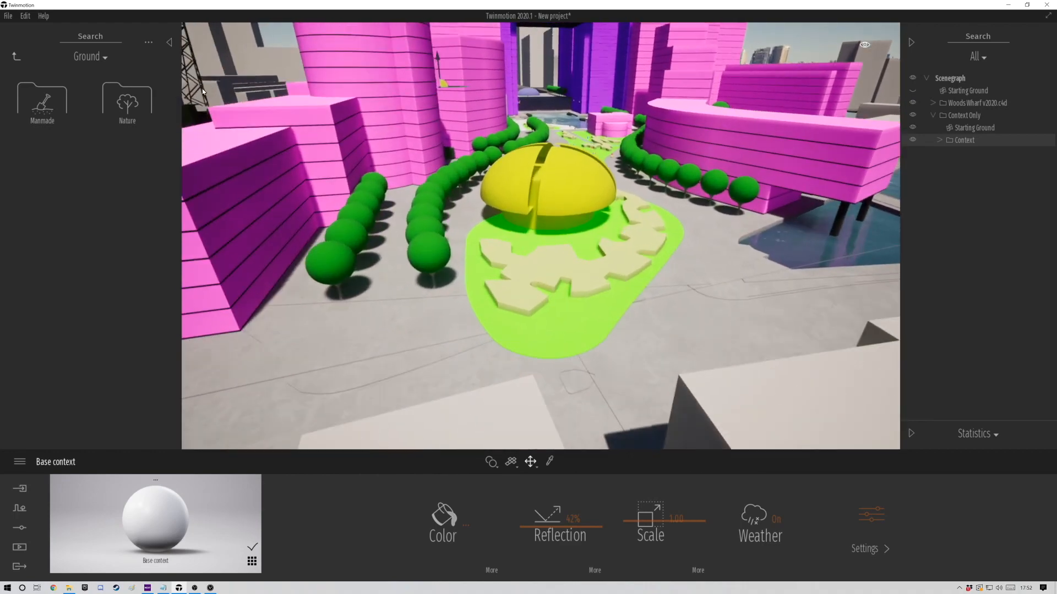
{"action": "left_click", "coordinate": [127, 102]}
{"action": "left_click_drag", "start_coordinate": [44, 96], "coordinate": [536, 333]}
{"action": "scroll", "coordinate": [150, 322], "scroll_direction": "down", "scroll_amount": 10}
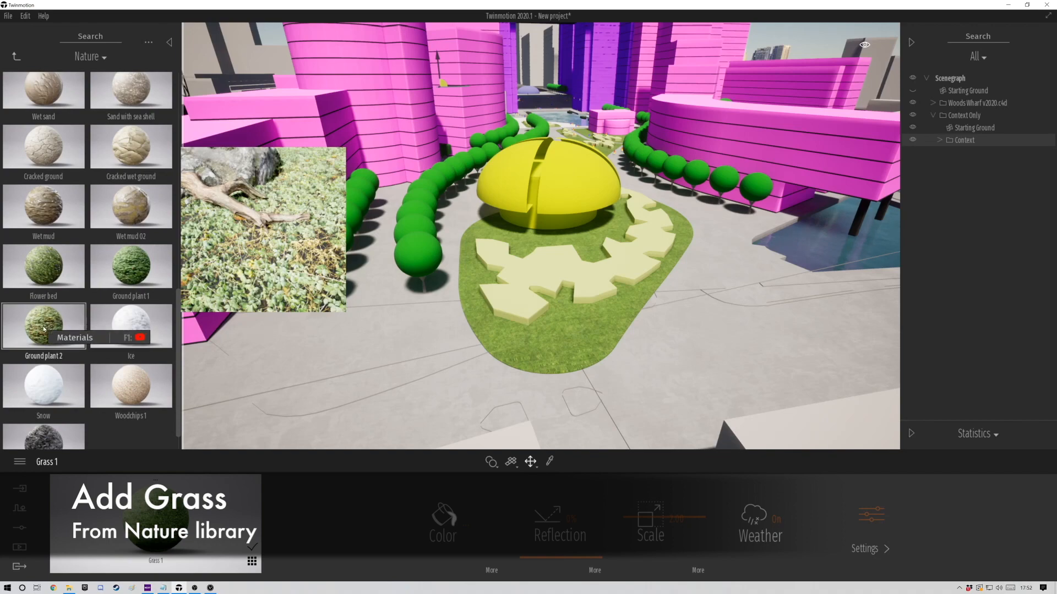
{"action": "left_click_drag", "start_coordinate": [44, 329], "coordinate": [550, 264]}
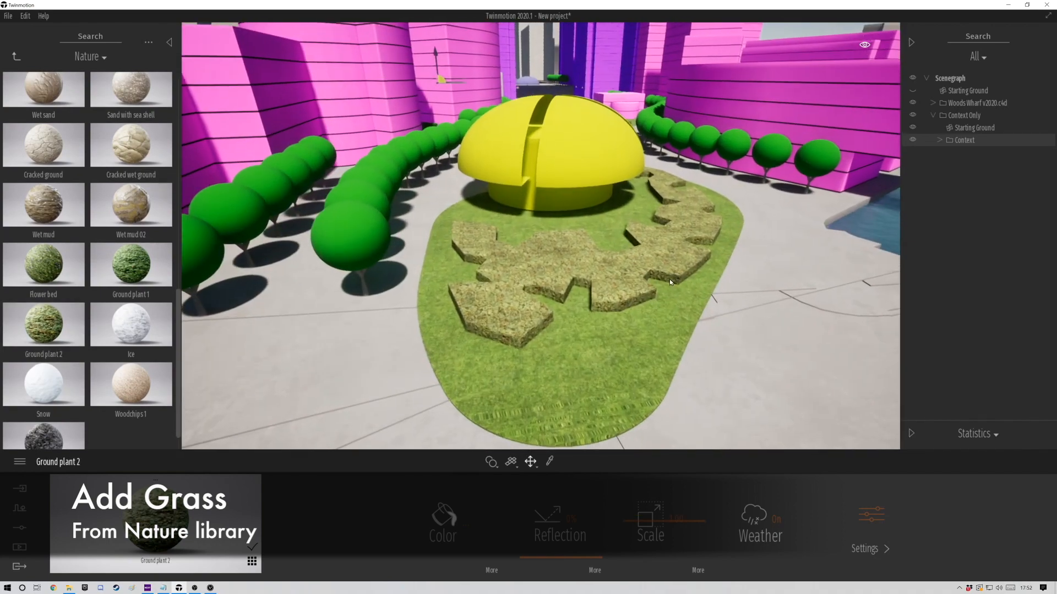
Step: Save the project as Wood Wharf Final in the Wood Wharf folder
{"action": "key", "text": "ctrl+s"}
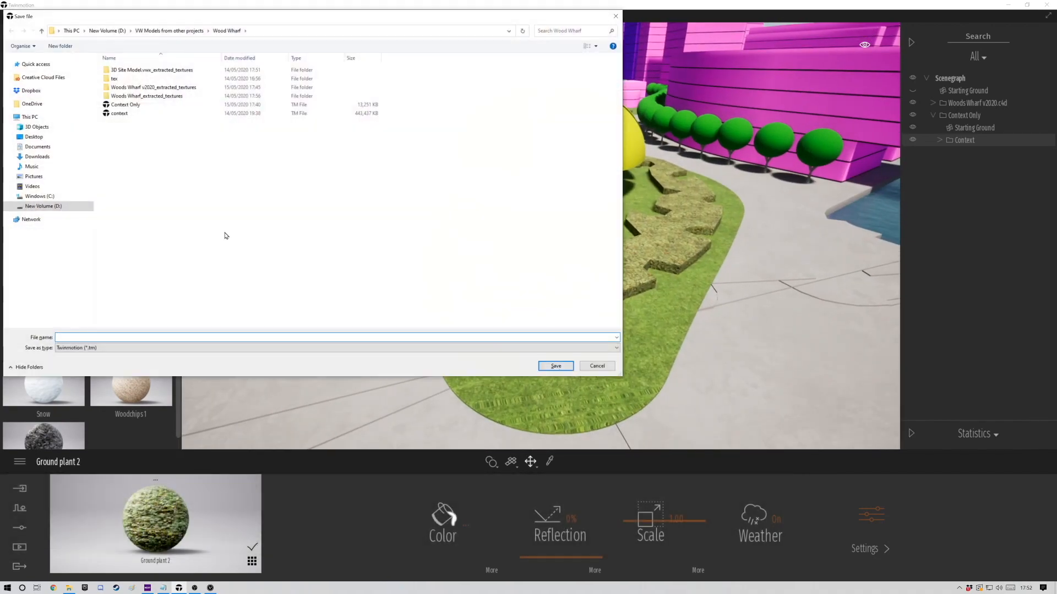
{"action": "type", "text": "Wood WHarf"}
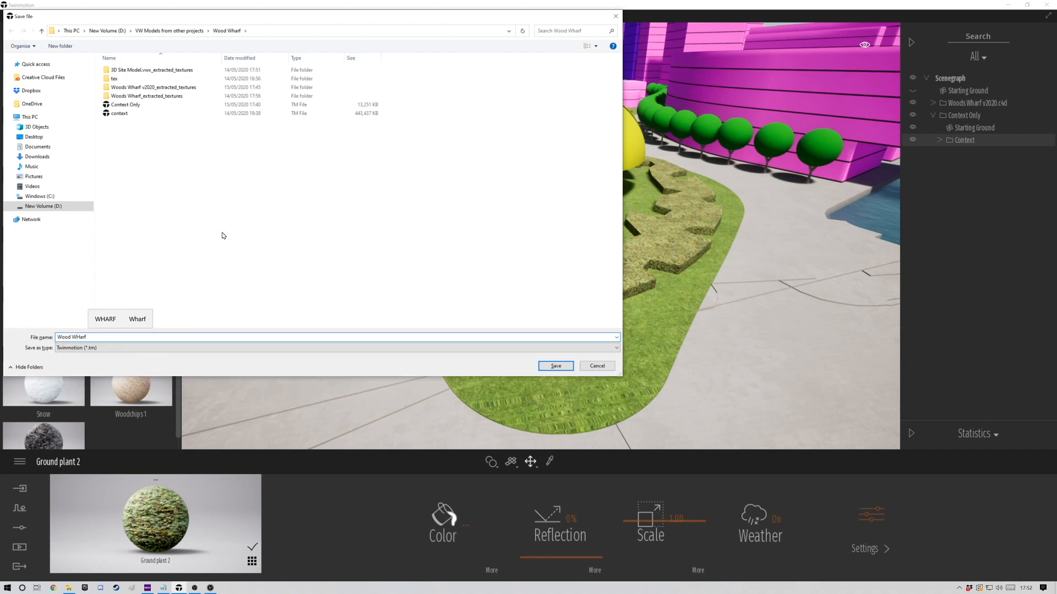
{"action": "type", "text": " Final"}
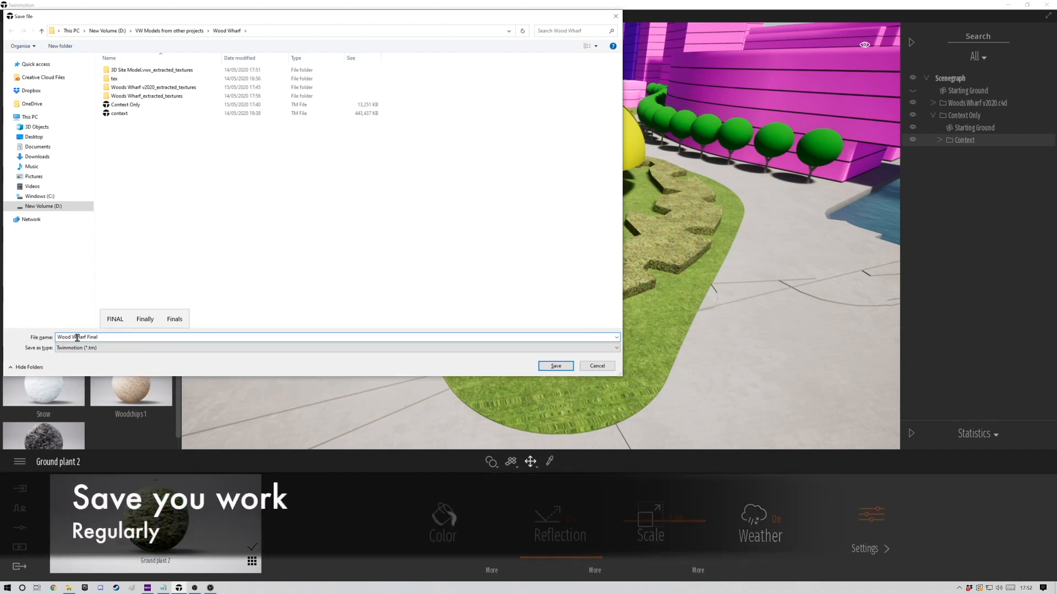
{"action": "left_click", "coordinate": [556, 367]}
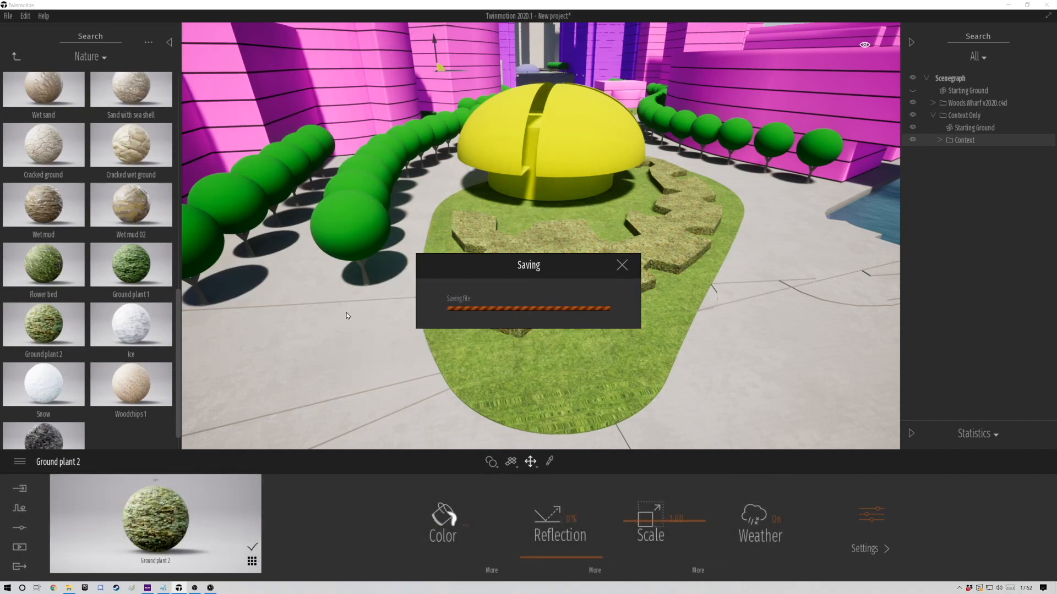
Step: Try several metal materials on the yellow dome, including Chrome and Alucobond panels 150wide
{"action": "right_click_drag", "start_coordinate": [408, 335], "coordinate": [435, 303]}
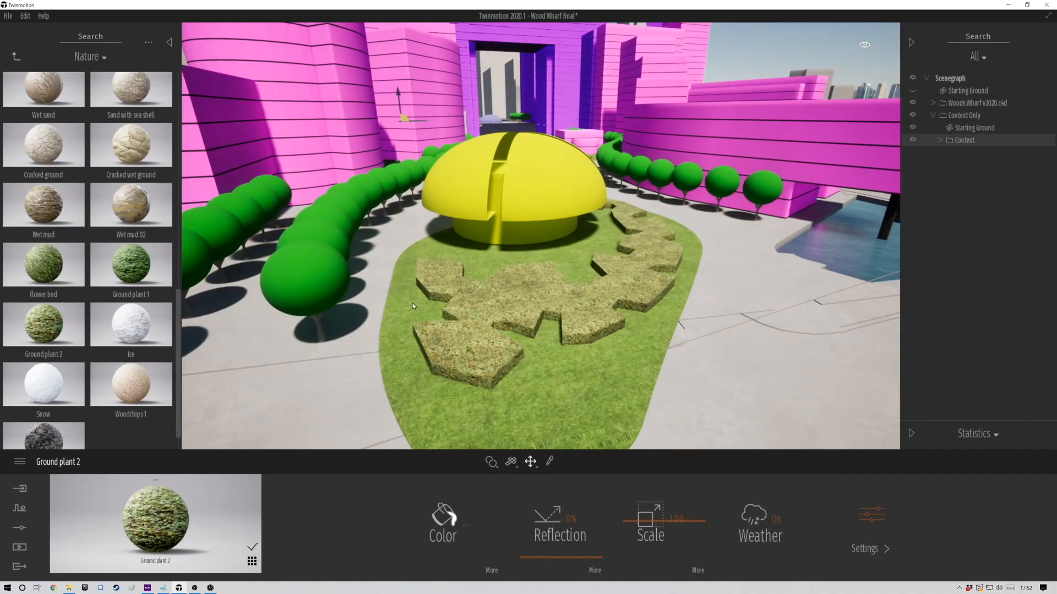
{"action": "left_click", "coordinate": [16, 57]}
{"action": "left_click", "coordinate": [130, 104]}
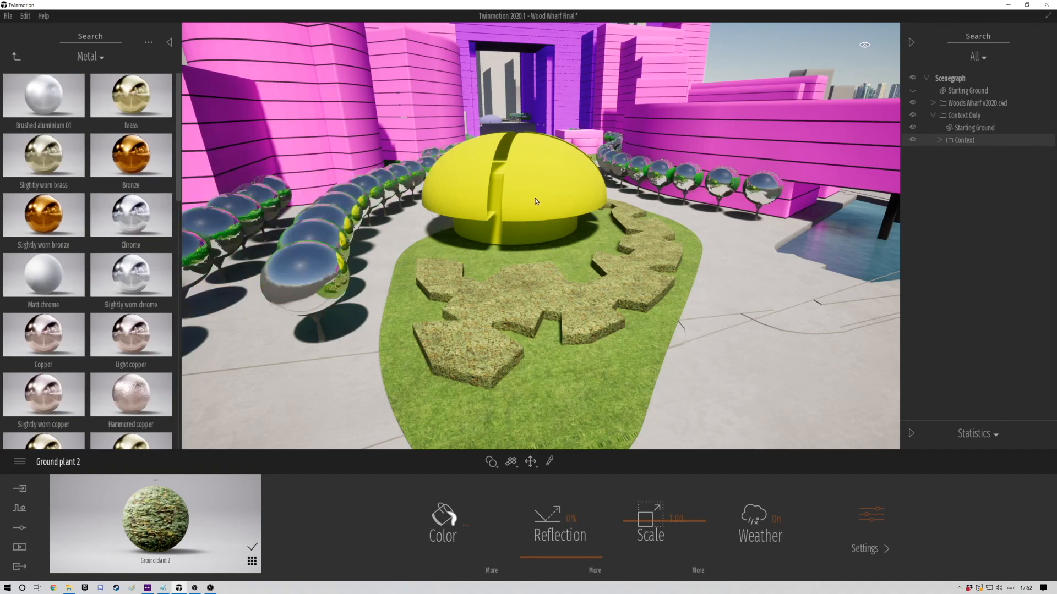
{"action": "left_click_drag", "start_coordinate": [130, 215], "coordinate": [550, 187]}
{"action": "scroll", "coordinate": [88, 248], "scroll_direction": "down", "scroll_amount": 6}
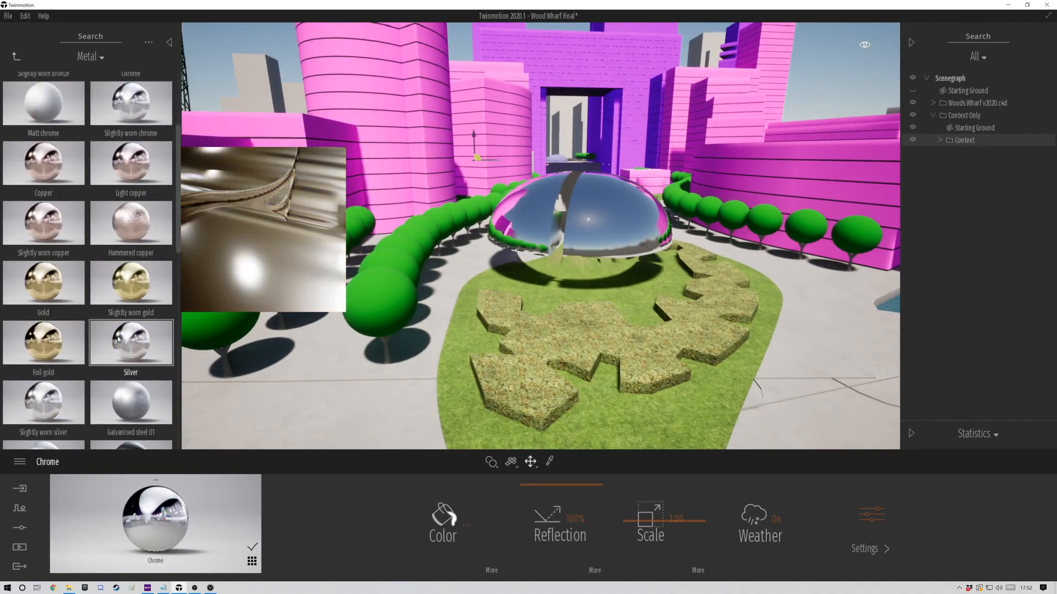
{"action": "scroll", "coordinate": [88, 276], "scroll_direction": "down", "scroll_amount": 2}
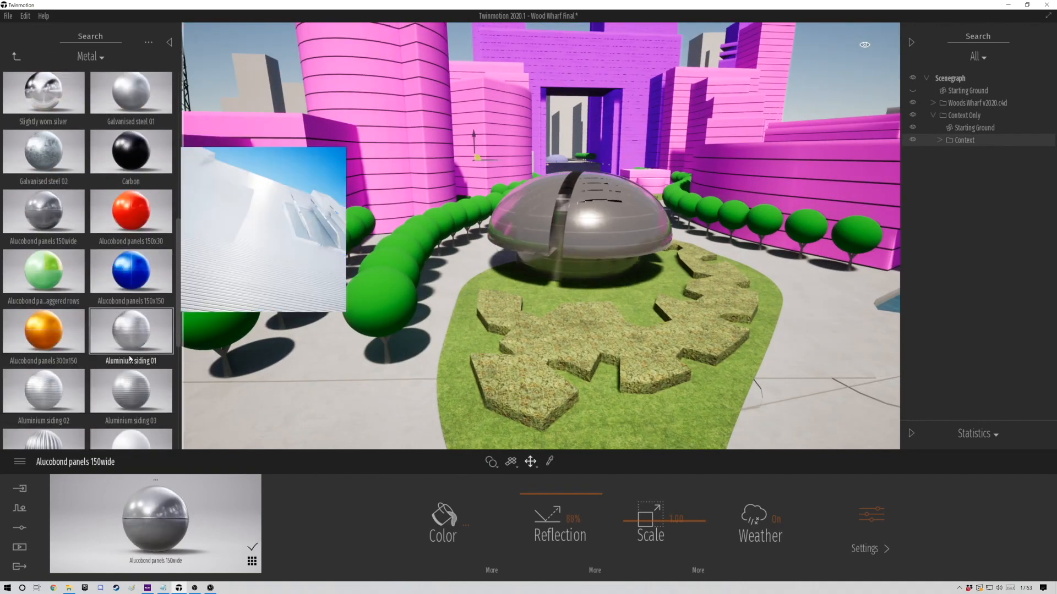
{"action": "left_click_drag", "start_coordinate": [131, 270], "coordinate": [610, 242]}
{"action": "left_click_drag", "start_coordinate": [43, 391], "coordinate": [576, 254]}
Step: Apply the Aluminium siding 04 material to the dome and set its scale to 2.12
{"action": "scroll", "coordinate": [71, 413], "scroll_direction": "down", "scroll_amount": 1}
{"action": "left_click_drag", "start_coordinate": [57, 380], "coordinate": [585, 245]}
{"action": "scroll", "coordinate": [585, 246], "scroll_direction": "up", "scroll_amount": 2}
{"action": "left_click_drag", "start_coordinate": [633, 524], "coordinate": [635, 514]}
Step: Replace all the imported tree3 symbols in the scenegraph with London Planetree from the Trees library
{"action": "middle_click_drag", "start_coordinate": [573, 380], "coordinate": [616, 393]}
{"action": "scroll", "coordinate": [616, 393], "scroll_direction": "down", "scroll_amount": 3}
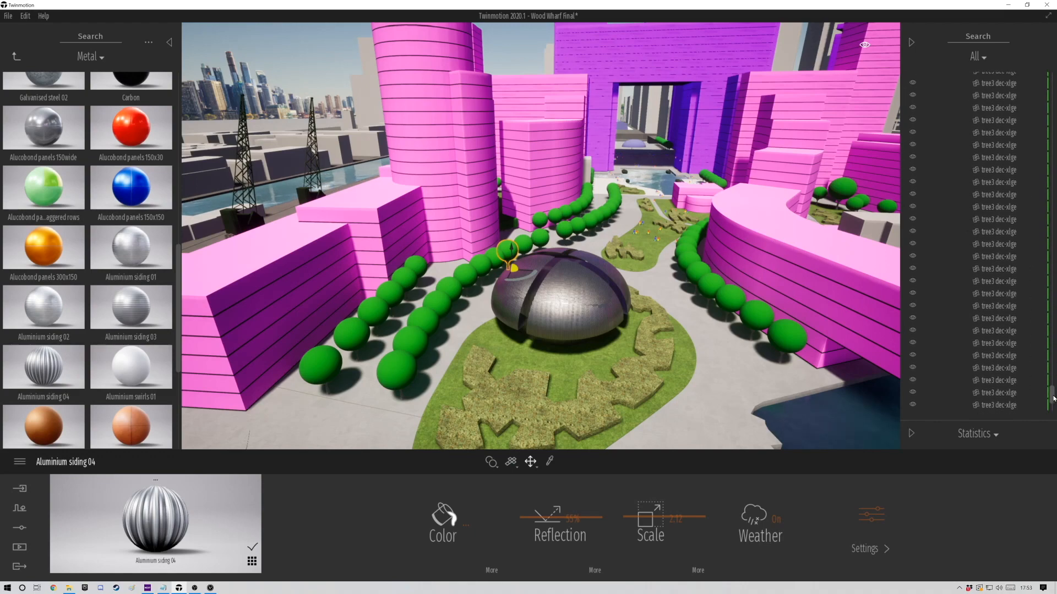
{"action": "right_click", "coordinate": [996, 350]}
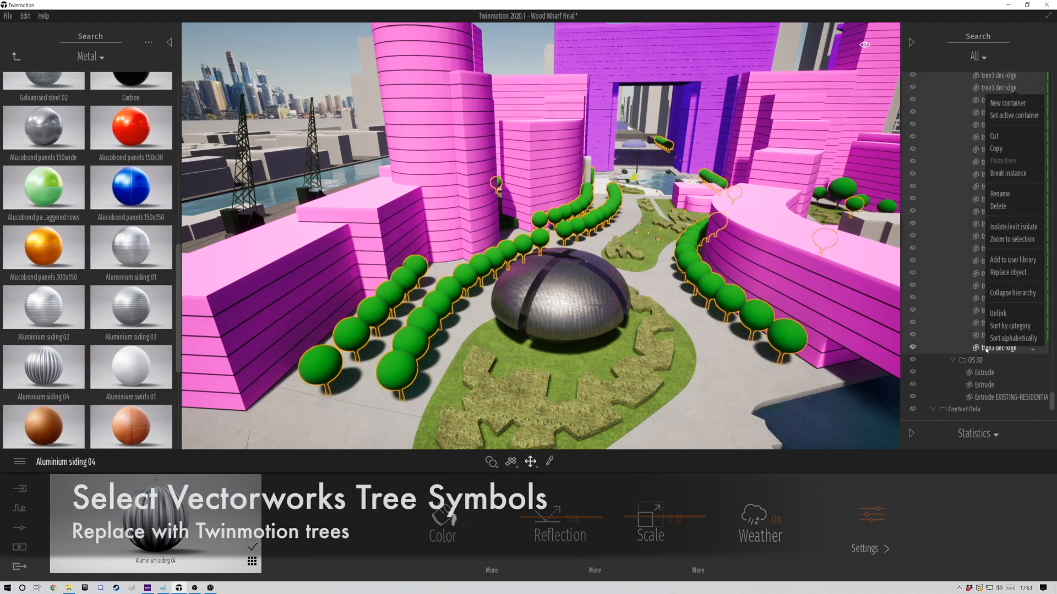
{"action": "left_click", "coordinate": [1003, 273]}
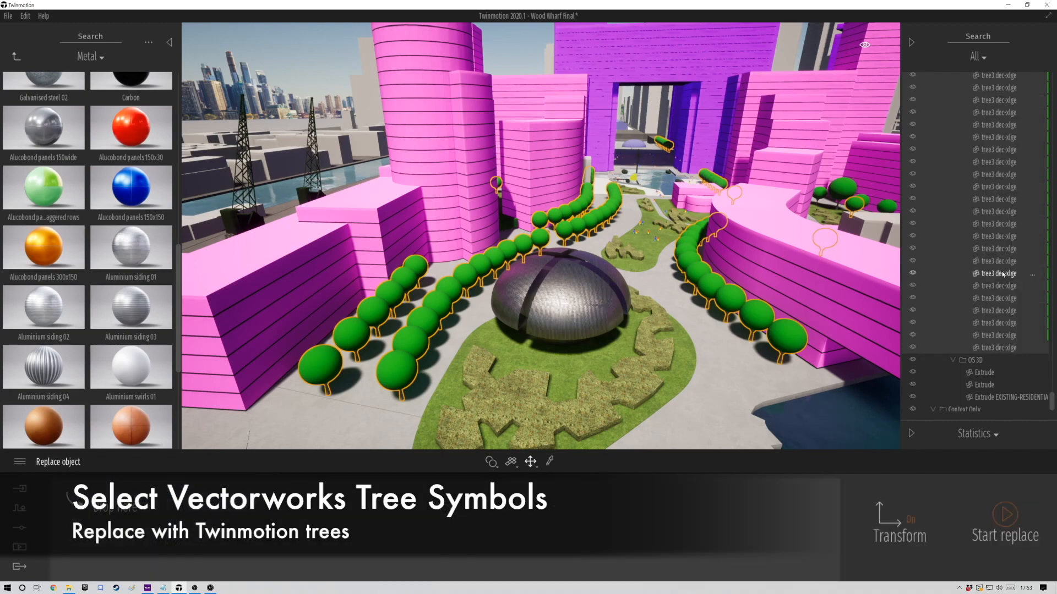
{"action": "left_click", "coordinate": [15, 56]}
{"action": "left_click", "coordinate": [135, 105]}
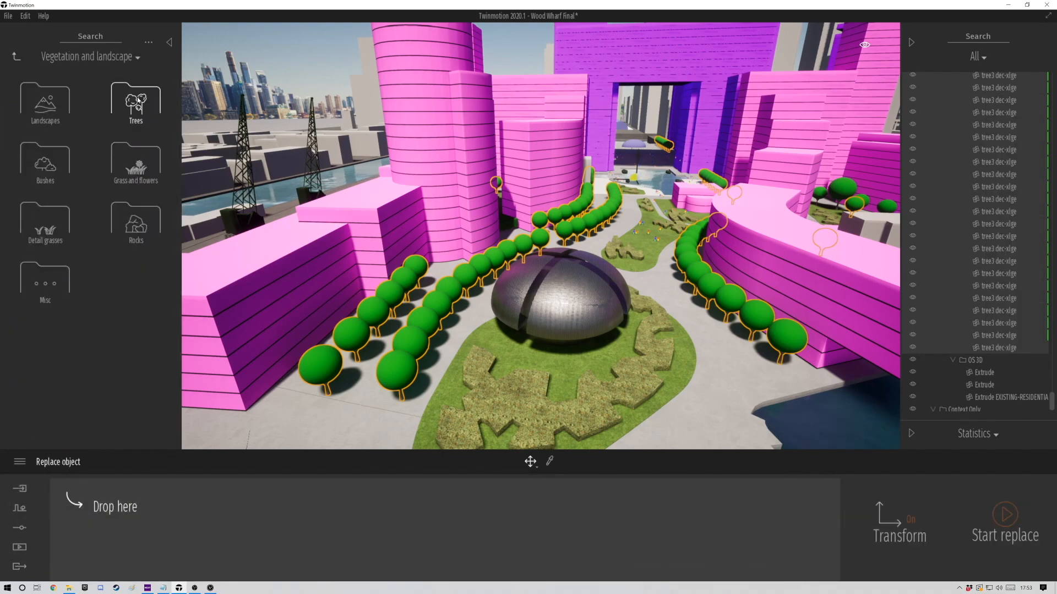
{"action": "left_click", "coordinate": [122, 113]}
{"action": "scroll", "coordinate": [90, 289], "scroll_direction": "down", "scroll_amount": 3}
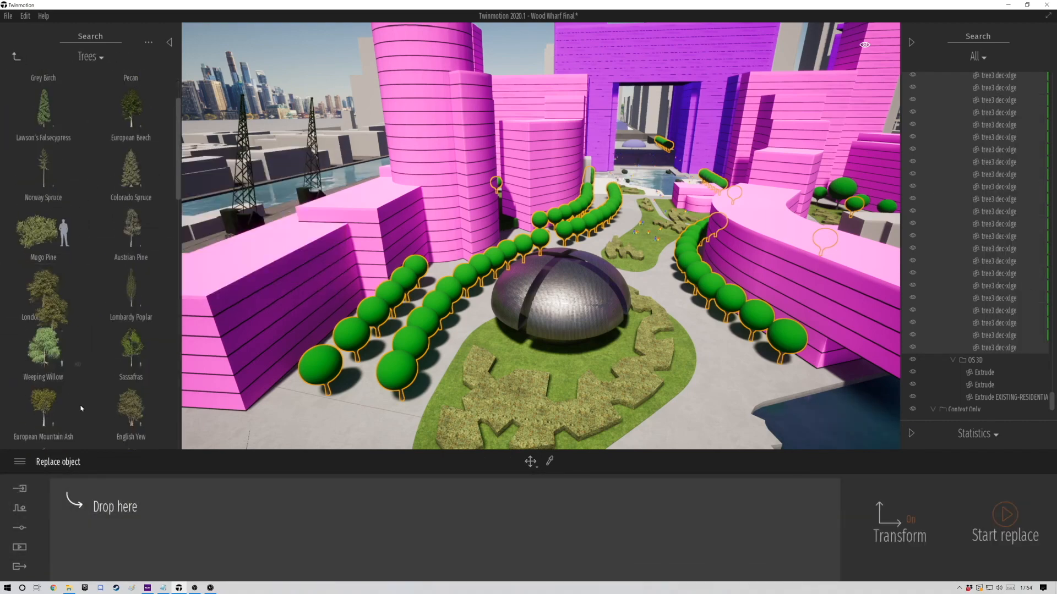
{"action": "left_click_drag", "start_coordinate": [43, 258], "coordinate": [459, 496]}
{"action": "left_click", "coordinate": [1006, 516]}
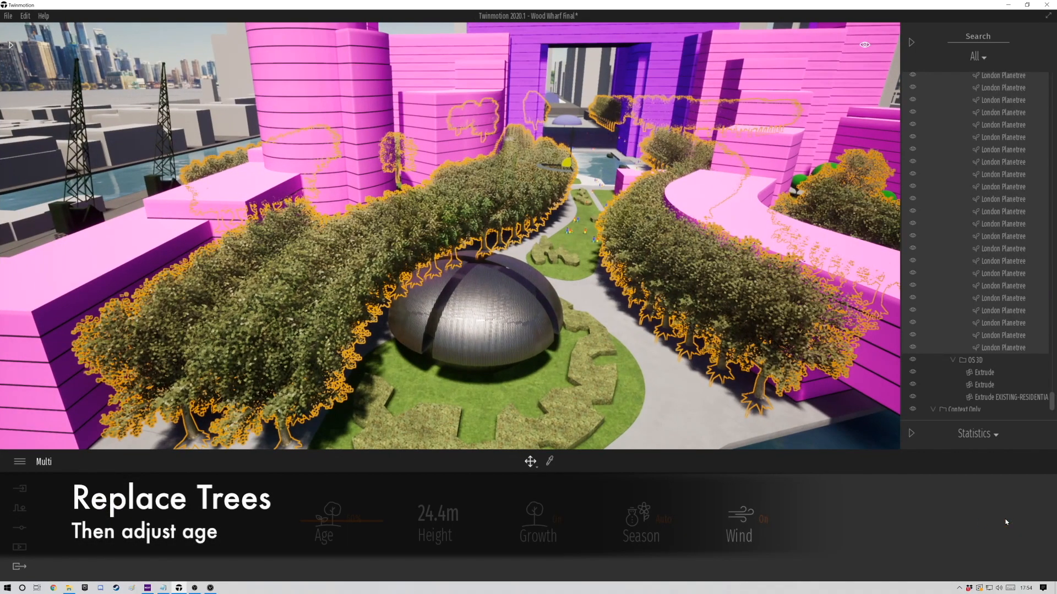
Step: Set the age of the replaced London Planetree trees to 5%
{"action": "left_click_drag", "start_coordinate": [321, 558], "coordinate": [324, 558]}
{"action": "key", "text": "w"}
{"action": "right_click_drag", "start_coordinate": [437, 360], "coordinate": [370, 321]}
{"action": "key", "text": "a"}
{"action": "left_click", "coordinate": [11, 45]}
{"action": "left_click", "coordinate": [16, 57]}
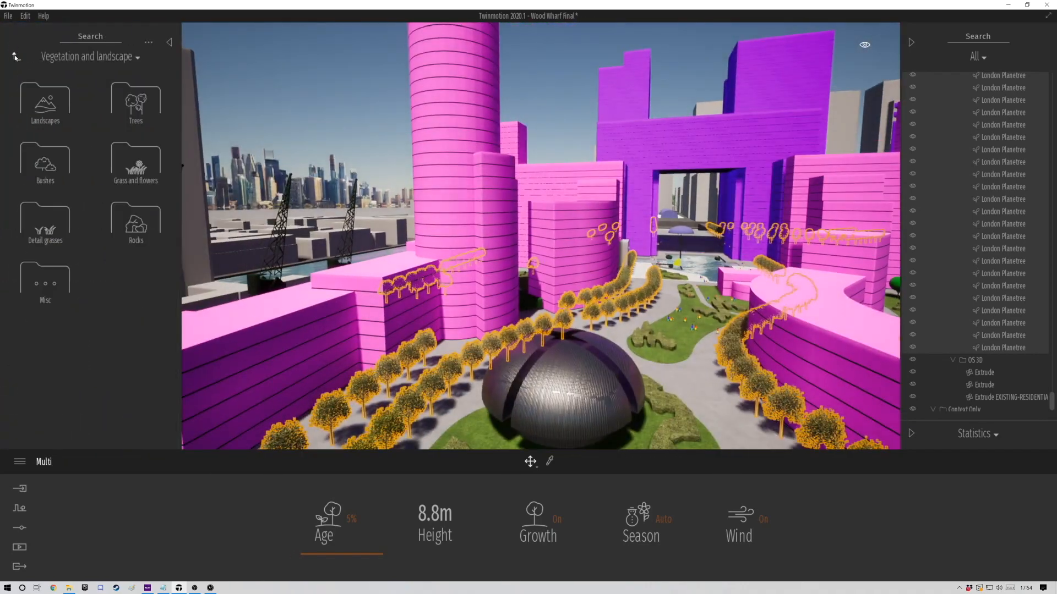
{"action": "left_click", "coordinate": [110, 104]}
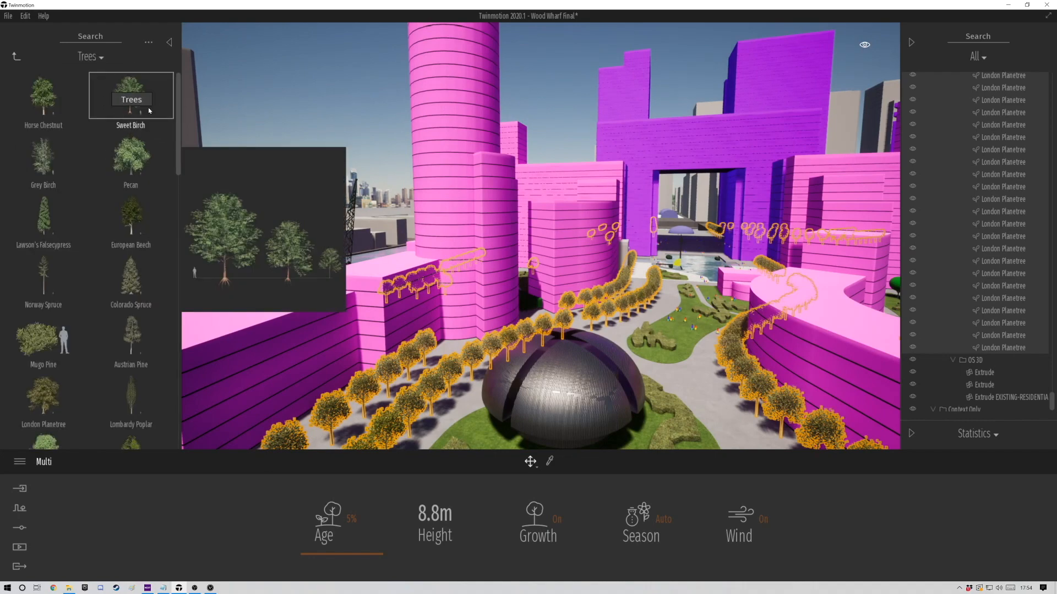
Step: Select a lady figure on the lawn beyond the dome and frame the surrounding people symbols up close
{"action": "key", "text": "w"}
{"action": "key", "text": "d"}
{"action": "left_click", "coordinate": [689, 358]}
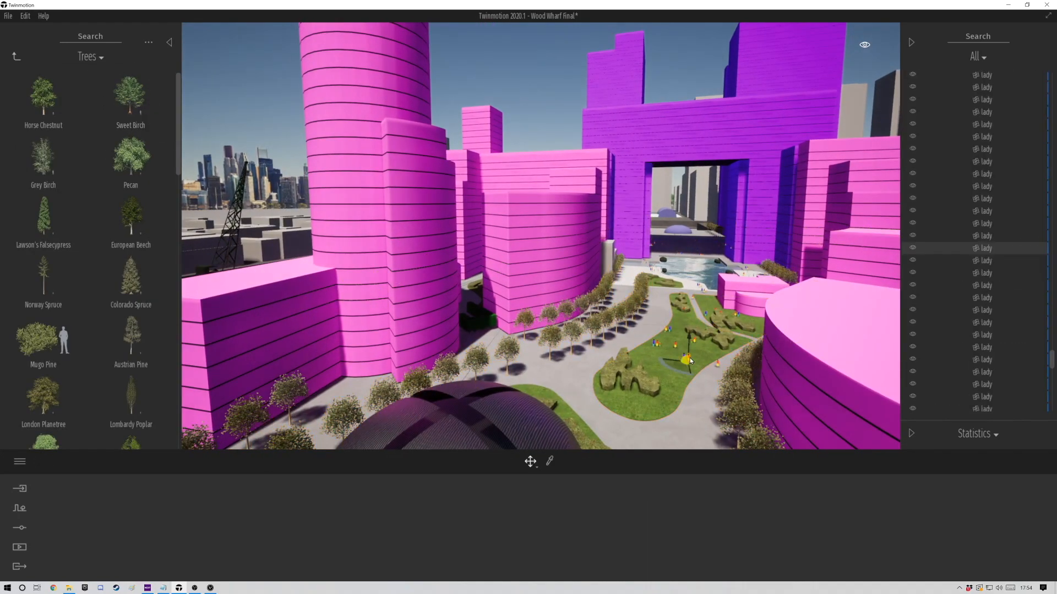
{"action": "key", "text": "f"}
{"action": "key", "text": "s"}
{"action": "right_click_drag", "start_coordinate": [689, 358], "coordinate": [639, 270]}
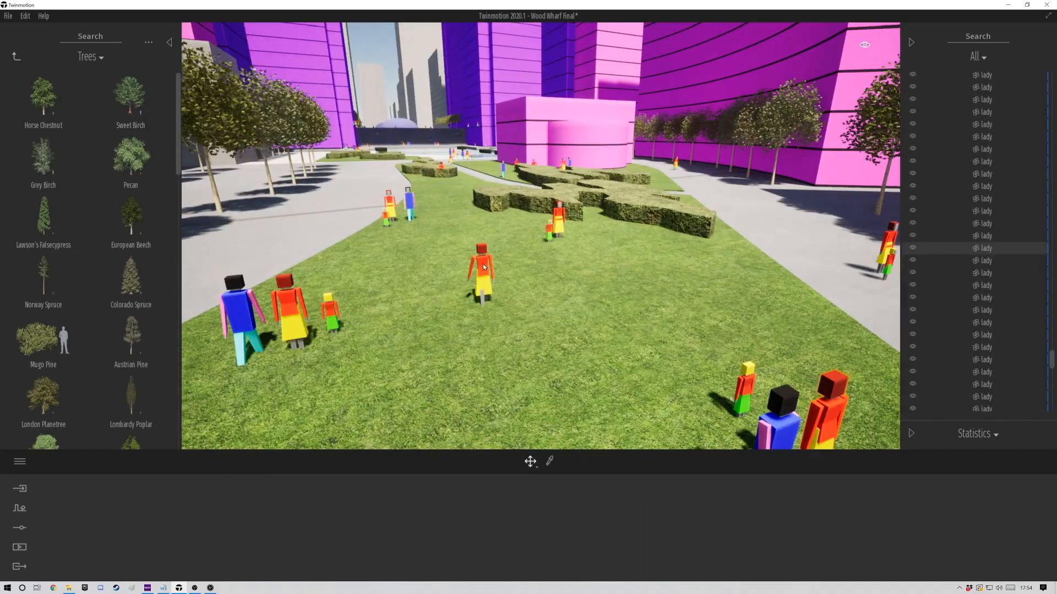
Step: Select all the man 2 people symbols in the scenegraph and open object replacement for them
{"action": "scroll", "coordinate": [990, 181], "scroll_direction": "up", "scroll_amount": 3}
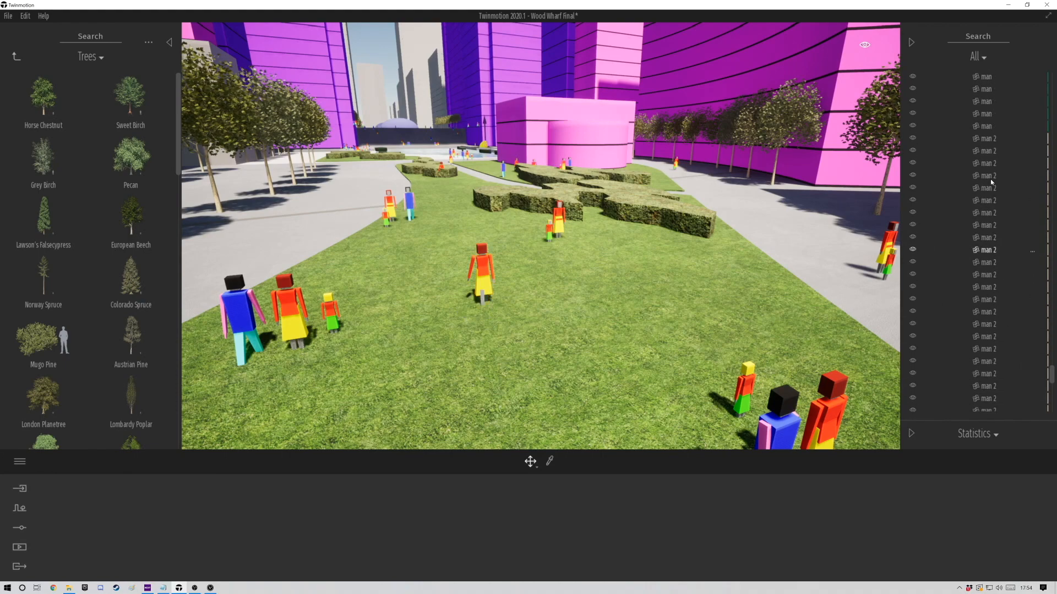
{"action": "scroll", "coordinate": [999, 220], "scroll_direction": "down", "scroll_amount": 3}
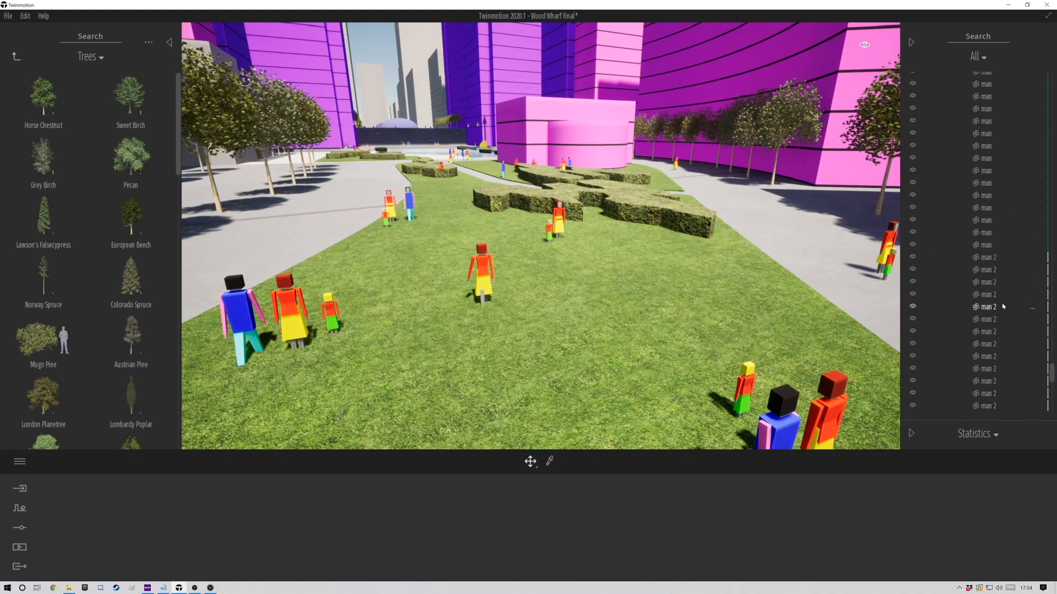
{"action": "left_click", "coordinate": [995, 262]}
{"action": "right_click", "coordinate": [983, 281]}
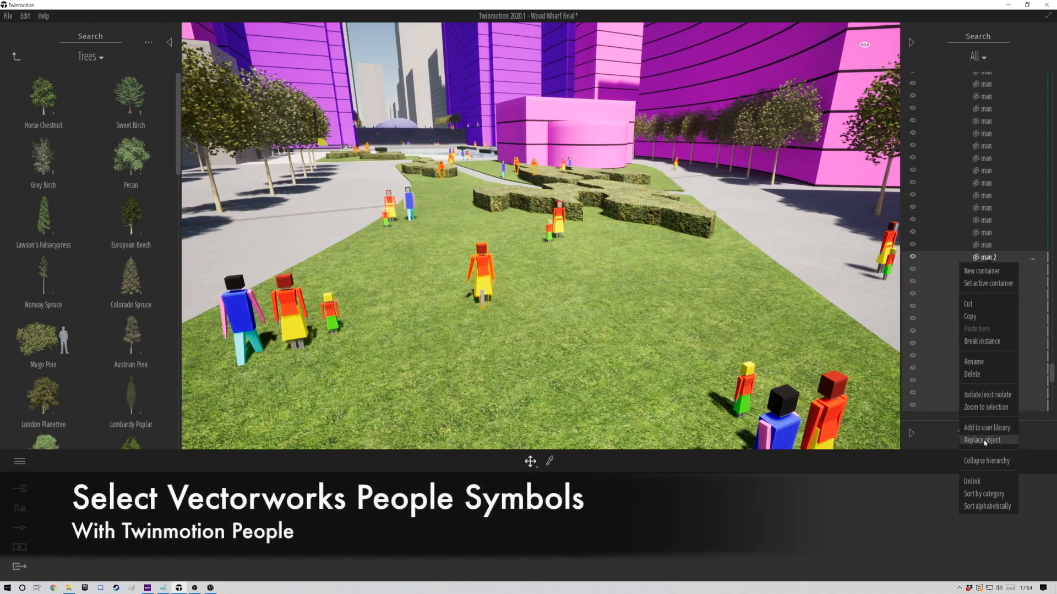
{"action": "left_click", "coordinate": [983, 440]}
Step: Load six different male characters from the Animated Humans library as replacements for the man 2 symbols
{"action": "left_click", "coordinate": [16, 56]}
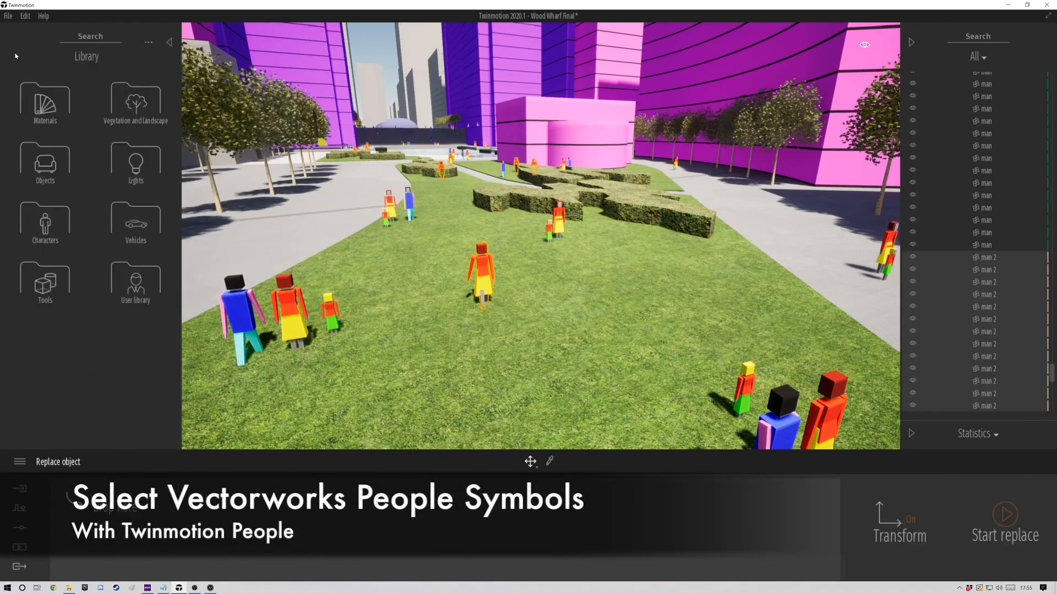
{"action": "left_click", "coordinate": [50, 234]}
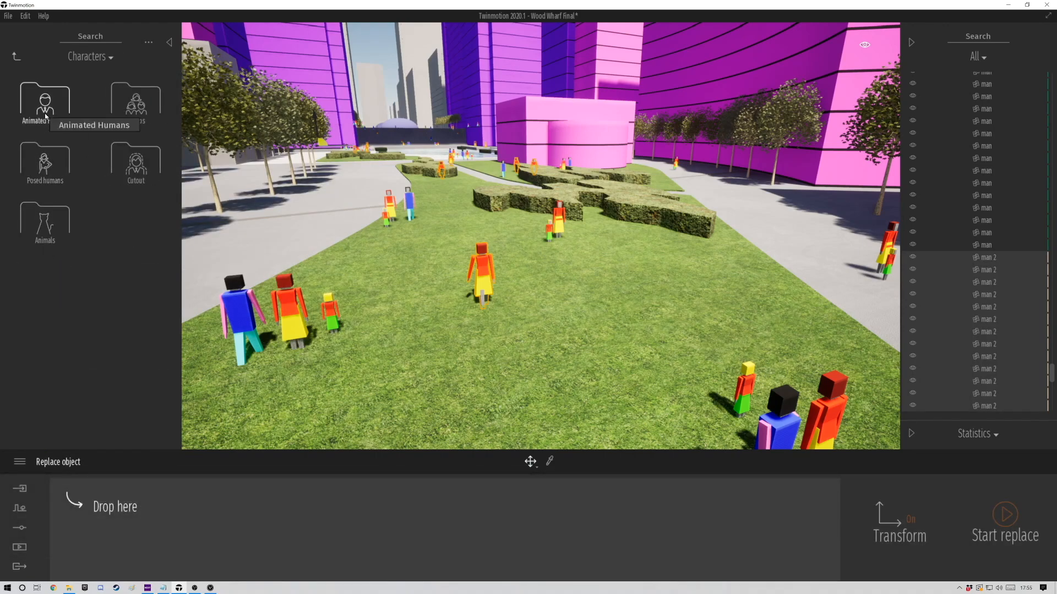
{"action": "left_click", "coordinate": [45, 105]}
{"action": "left_click_drag", "start_coordinate": [52, 109], "coordinate": [98, 527]}
{"action": "left_click_drag", "start_coordinate": [126, 233], "coordinate": [175, 523]}
{"action": "left_click_drag", "start_coordinate": [43, 242], "coordinate": [263, 513]}
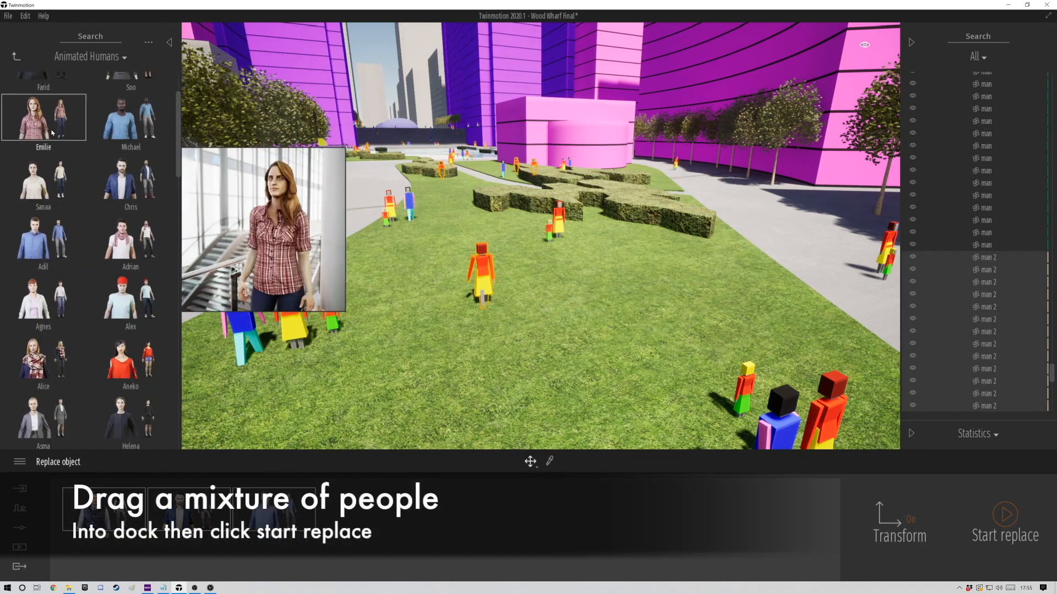
{"action": "left_click_drag", "start_coordinate": [119, 125], "coordinate": [293, 370]}
{"action": "scroll", "coordinate": [137, 358], "scroll_direction": "down", "scroll_amount": 3}
{"action": "left_click_drag", "start_coordinate": [132, 347], "coordinate": [396, 512]}
{"action": "left_click_drag", "start_coordinate": [131, 393], "coordinate": [529, 510]}
{"action": "scroll", "coordinate": [88, 330], "scroll_direction": "down", "scroll_amount": 2}
Step: Add three more male animated characters to the replacement set and run the replacement of the man 2 symbols
{"action": "mouse_move", "coordinate": [26, 318]}
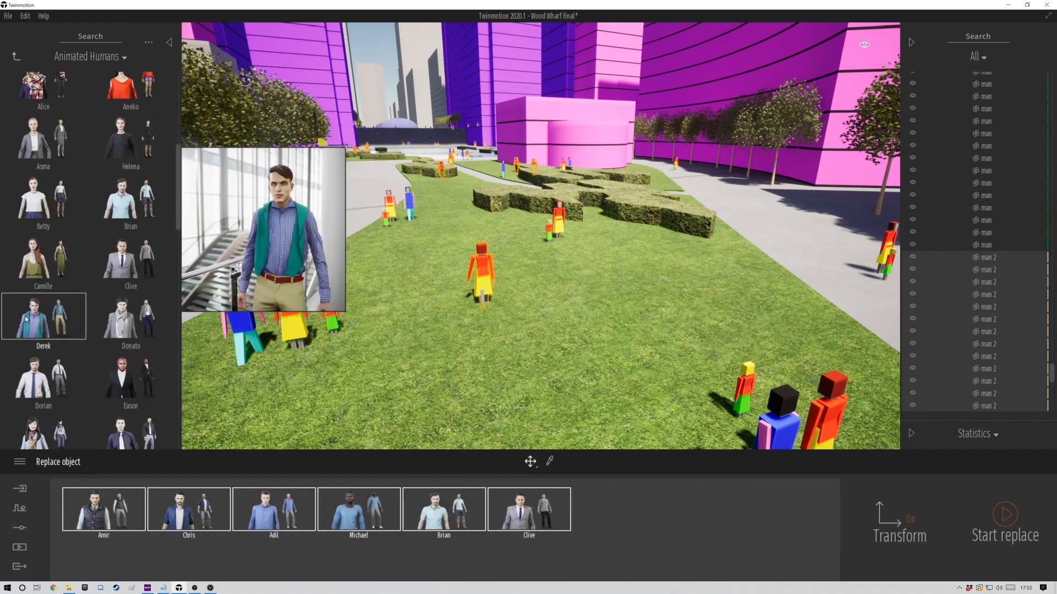
{"action": "left_click_drag", "start_coordinate": [132, 387], "coordinate": [614, 509]}
{"action": "left_click_drag", "start_coordinate": [43, 379], "coordinate": [699, 509]}
{"action": "scroll", "coordinate": [110, 396], "scroll_direction": "down", "scroll_amount": 1}
{"action": "left_click_drag", "start_coordinate": [277, 444], "coordinate": [788, 503]}
{"action": "left_click", "coordinate": [1006, 517]}
{"action": "scroll", "coordinate": [1000, 237], "scroll_direction": "up", "scroll_amount": 2}
{"action": "left_click", "coordinate": [825, 324]}
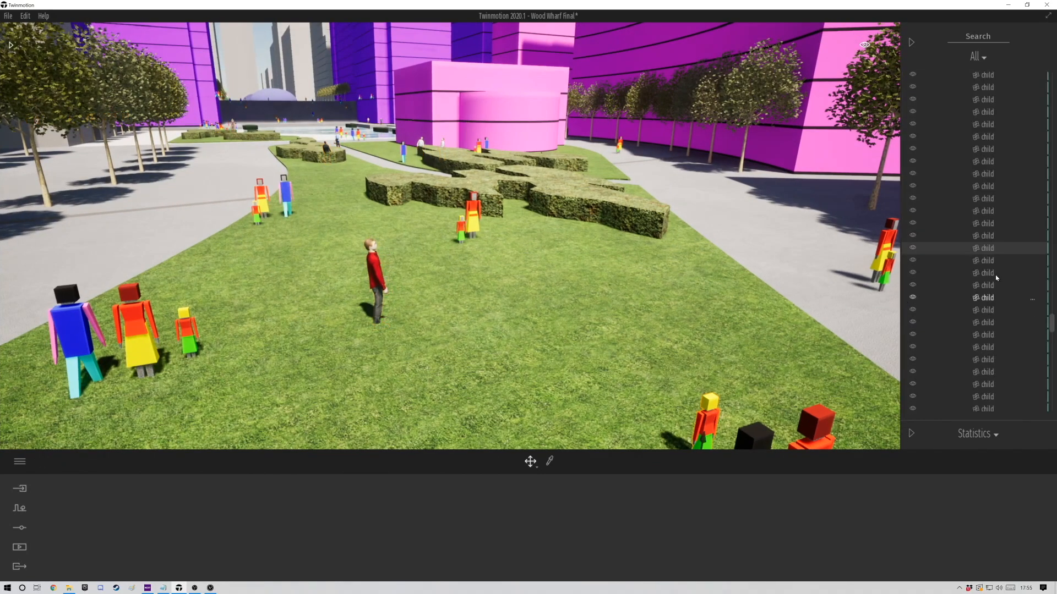
Step: Search the scenegraph for CHIL and examine the replaced people around the lawn and hedges
{"action": "type", "text": "CHIL"}
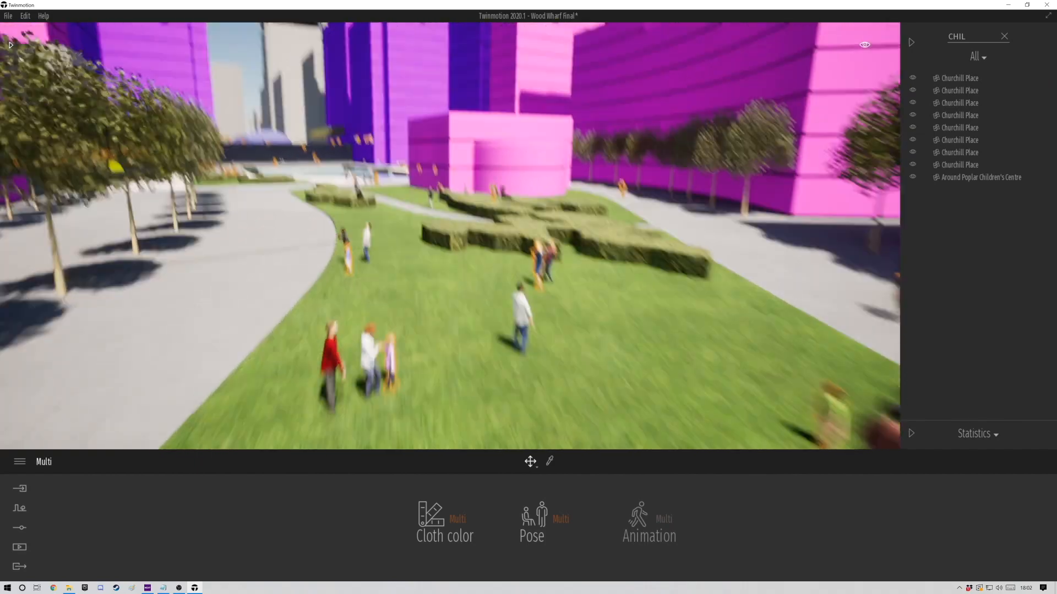
{"action": "scroll", "coordinate": [167, 342], "scroll_direction": "up", "scroll_amount": 3}
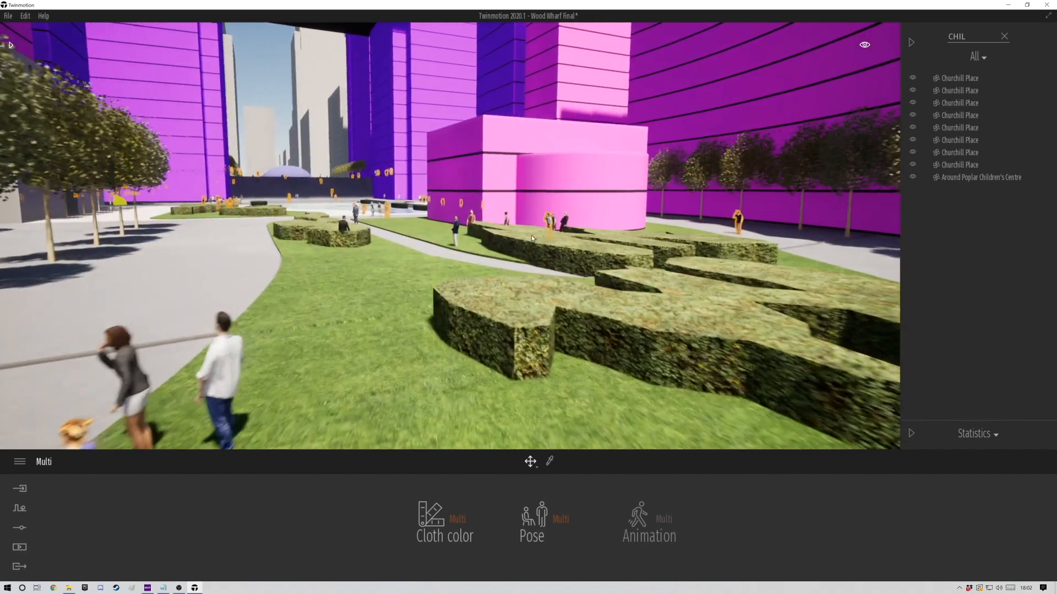
{"action": "right_click_drag", "start_coordinate": [167, 361], "coordinate": [167, 342]}
{"action": "scroll", "coordinate": [167, 342], "scroll_direction": "down", "scroll_amount": 2}
{"action": "scroll", "coordinate": [168, 343], "scroll_direction": "down", "scroll_amount": 2}
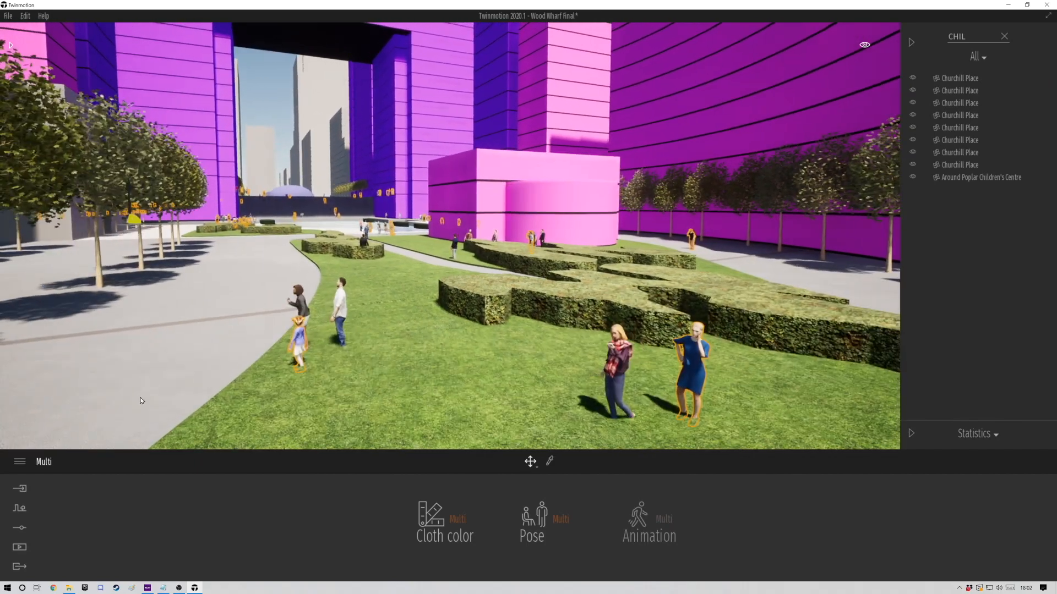
Step: Apply Reflective glass from the Glass materials to the purple building facades around the water and select that material
{"action": "left_click", "coordinate": [11, 46]}
{"action": "left_click", "coordinate": [15, 55]}
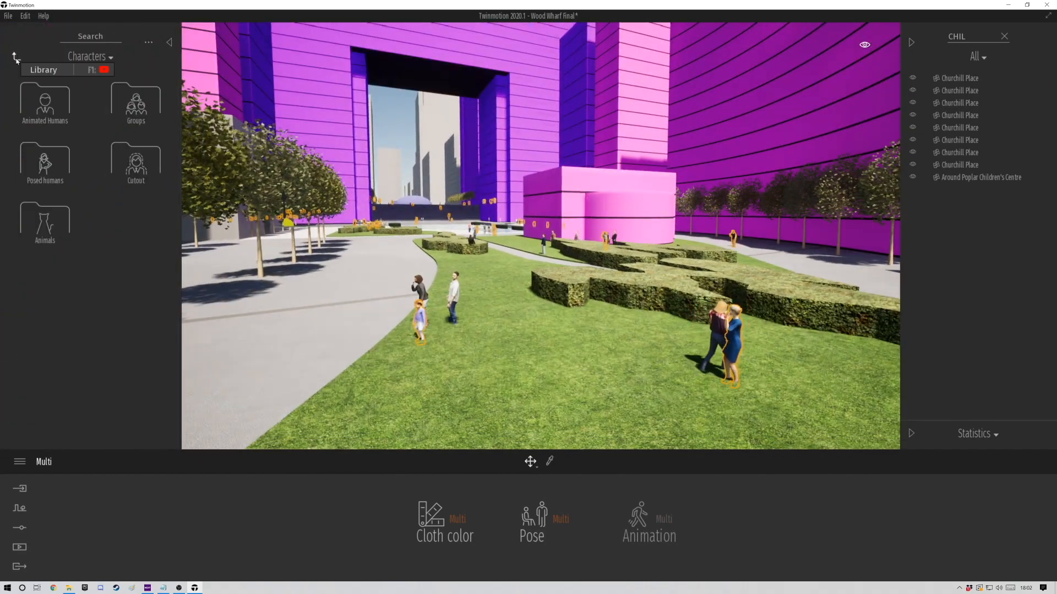
{"action": "key", "text": "w"}
{"action": "key", "text": "e"}
{"action": "right_click_drag", "start_coordinate": [335, 177], "coordinate": [438, 228]}
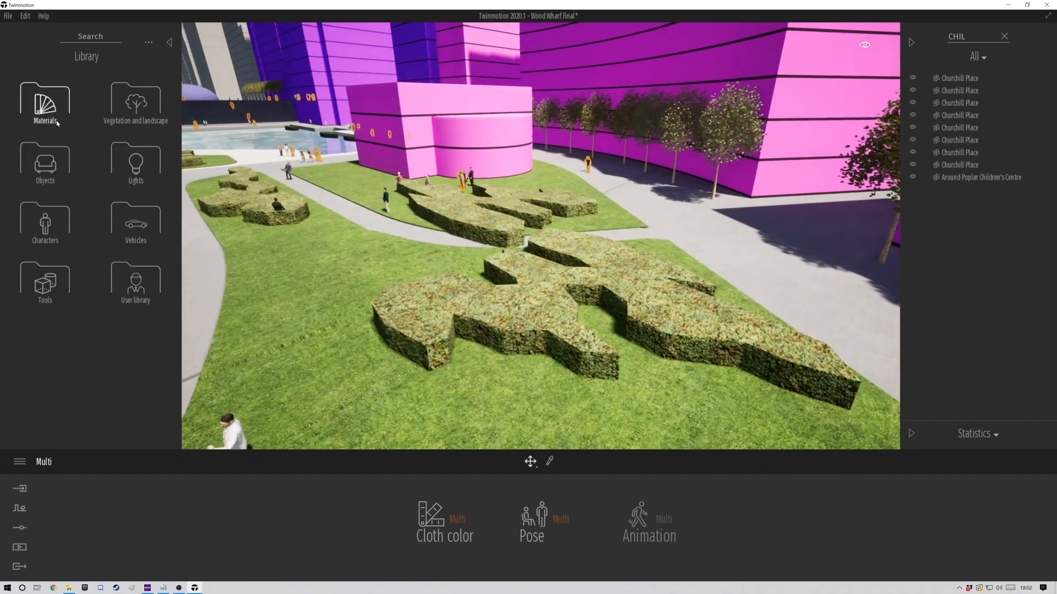
{"action": "left_click", "coordinate": [45, 103]}
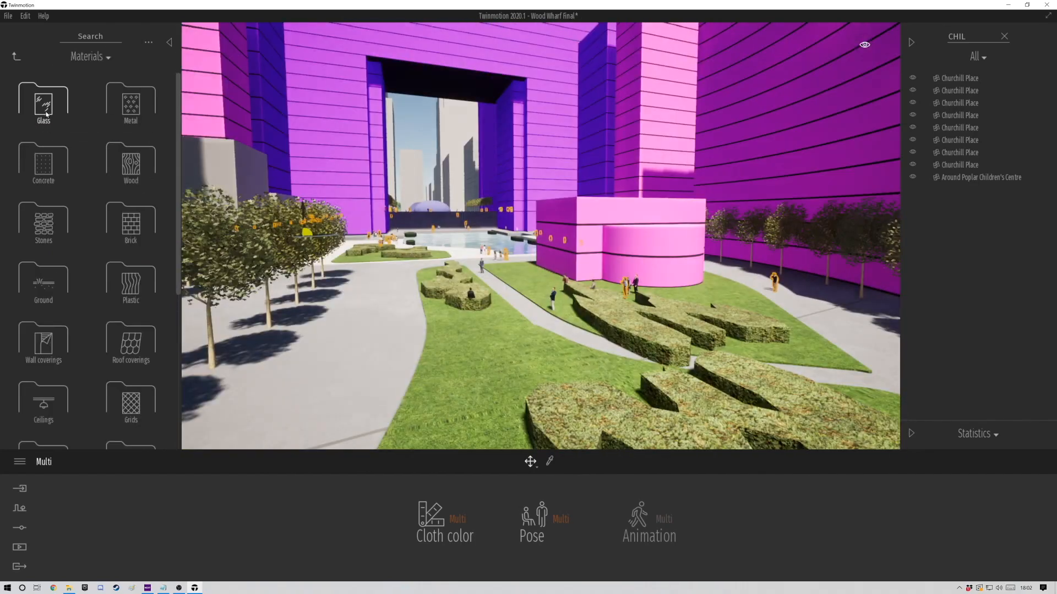
{"action": "left_click", "coordinate": [44, 103]}
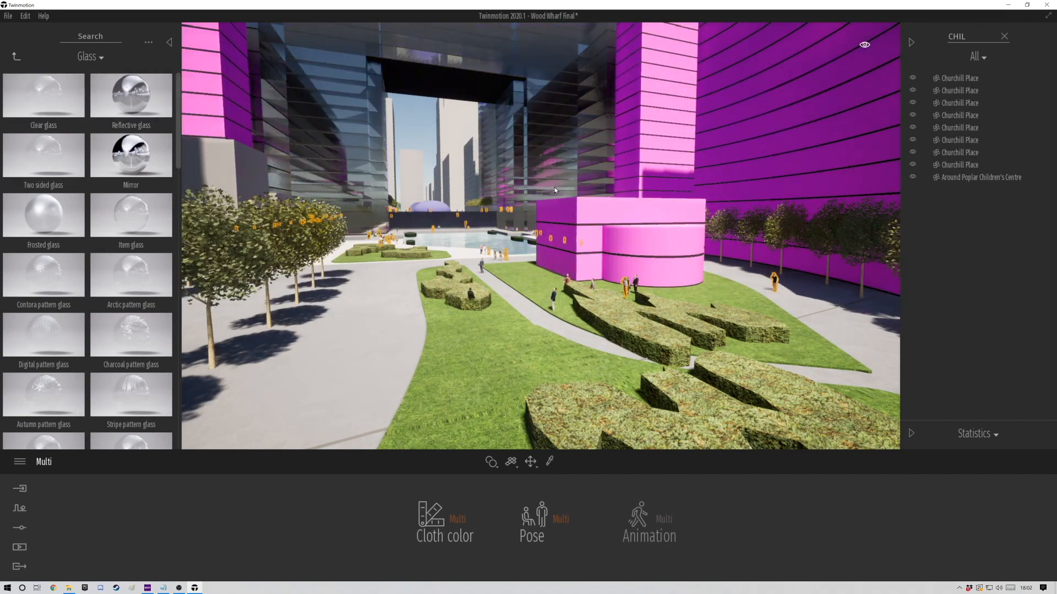
{"action": "left_click", "coordinate": [554, 188]}
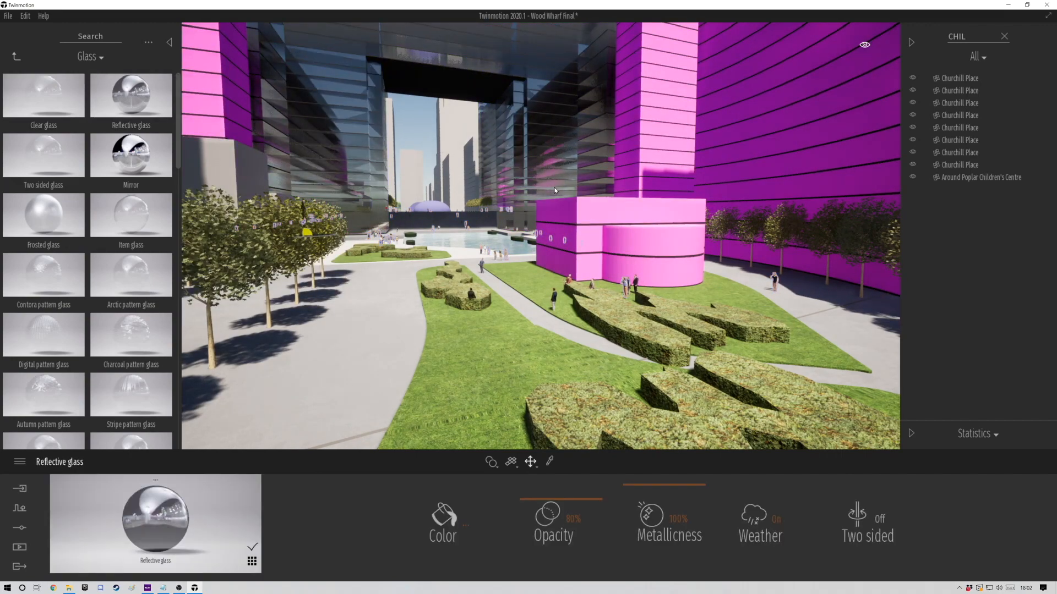
Step: Try the Reflective glass at 100% opacity and at 42% opacity on the towers
{"action": "key", "text": "w"}
{"action": "right_click_drag", "start_coordinate": [510, 261], "coordinate": [490, 265]}
{"action": "mouse_move", "coordinate": [542, 500]}
{"action": "left_mouse_down"}
{"action": "mouse_move", "coordinate": [542, 559]}
{"action": "mouse_move", "coordinate": [537, 482]}
{"action": "left_mouse_up"}
{"action": "right_click_drag", "start_coordinate": [529, 320], "coordinate": [639, 354]}
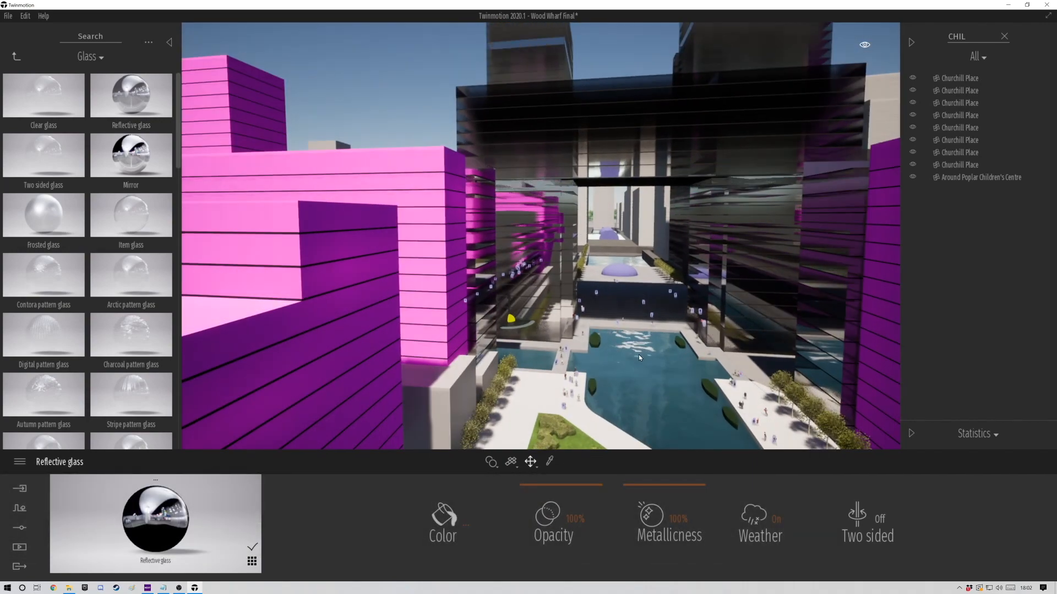
{"action": "left_click_drag", "start_coordinate": [528, 484], "coordinate": [533, 533]}
{"action": "key", "text": "s"}
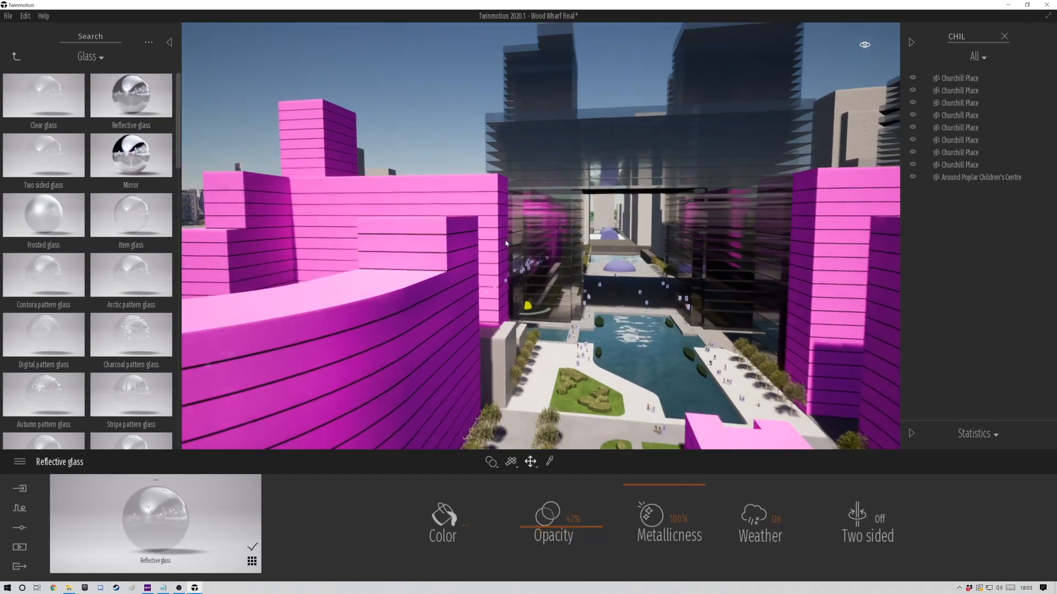
Step: Try the Mirror material on the pink curved building and undo it
{"action": "left_click_drag", "start_coordinate": [134, 165], "coordinate": [363, 292]}
{"action": "key", "text": "ctrl+z"}
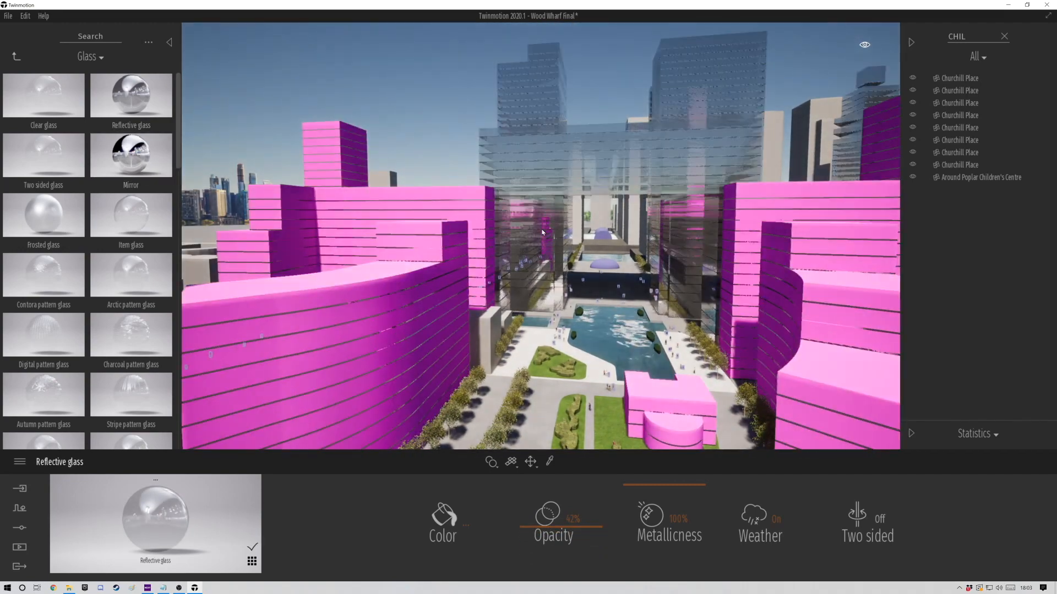
{"action": "key", "text": "ctrl+z"}
{"action": "key", "text": "ctrl+z"}
Step: Set the opacity of the Reflective glass to 76%
{"action": "key", "text": "s"}
{"action": "mouse_move", "coordinate": [527, 500]}
{"action": "left_mouse_down"}
{"action": "mouse_move", "coordinate": [531, 535]}
{"action": "mouse_move", "coordinate": [528, 504]}
{"action": "left_mouse_up"}
{"action": "key", "text": "s"}
{"action": "key", "text": "s"}
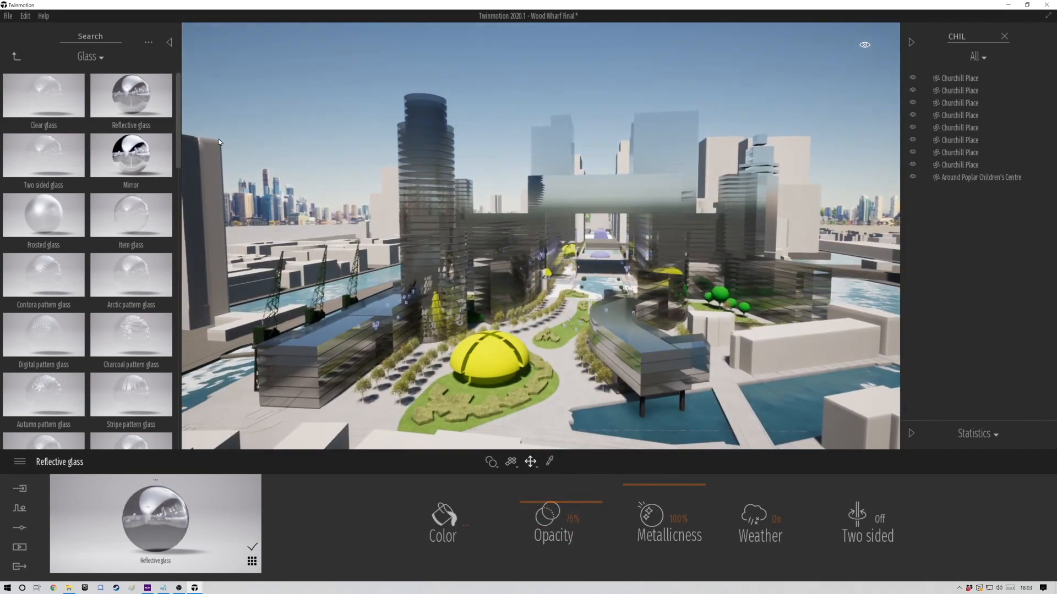
Step: Apply Corten steel panels 50x150 from the Metal materials to the yellow dome on the lawn
{"action": "left_click", "coordinate": [20, 61]}
{"action": "left_click", "coordinate": [134, 108]}
{"action": "scroll", "coordinate": [132, 341], "scroll_direction": "down", "scroll_amount": 5}
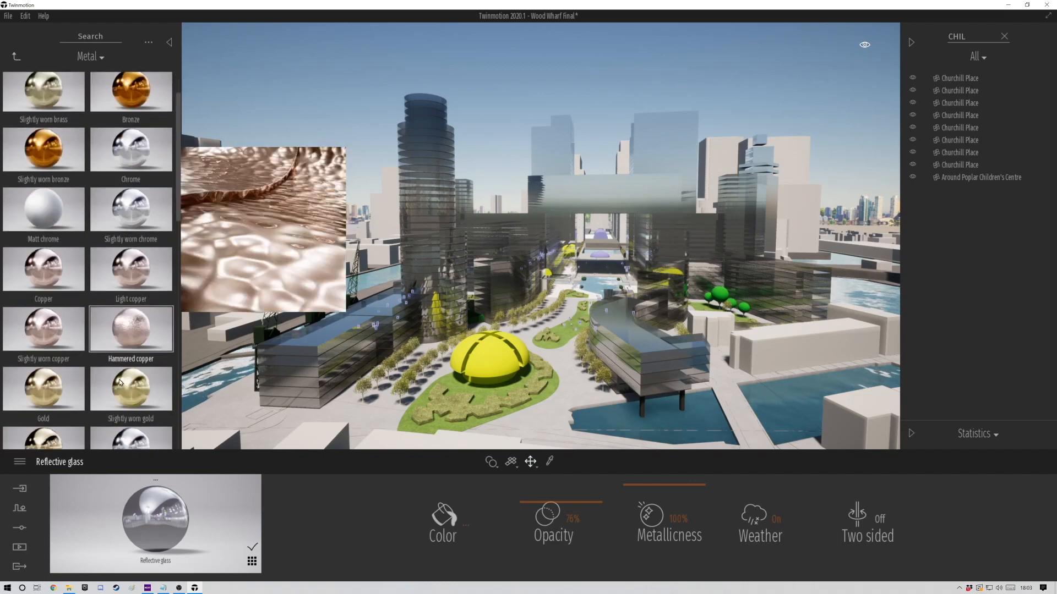
{"action": "scroll", "coordinate": [117, 408], "scroll_direction": "down", "scroll_amount": 8}
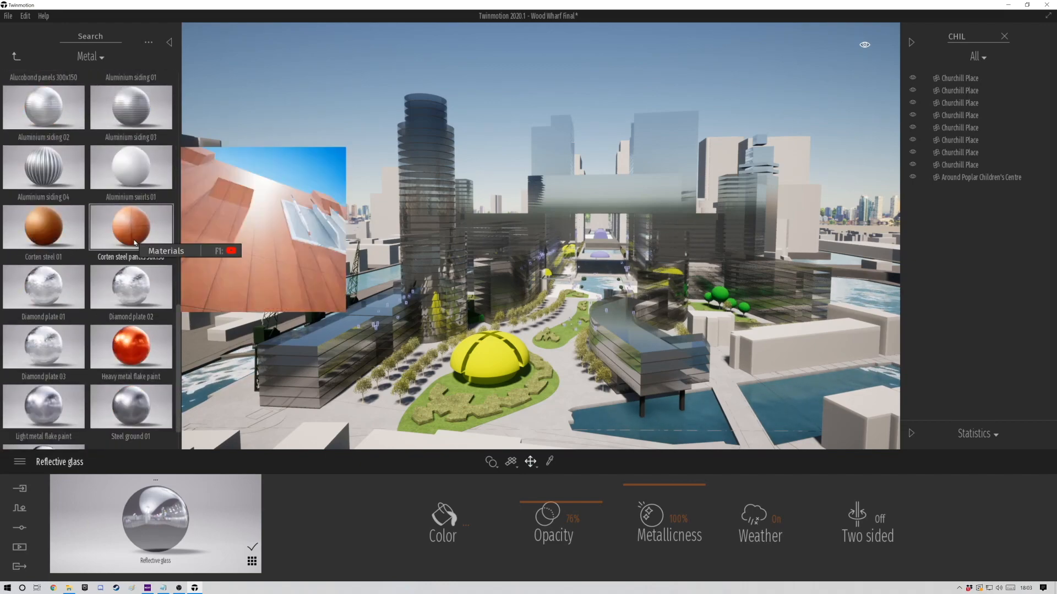
{"action": "left_click_drag", "start_coordinate": [111, 243], "coordinate": [487, 358]}
{"action": "key", "text": "w"}
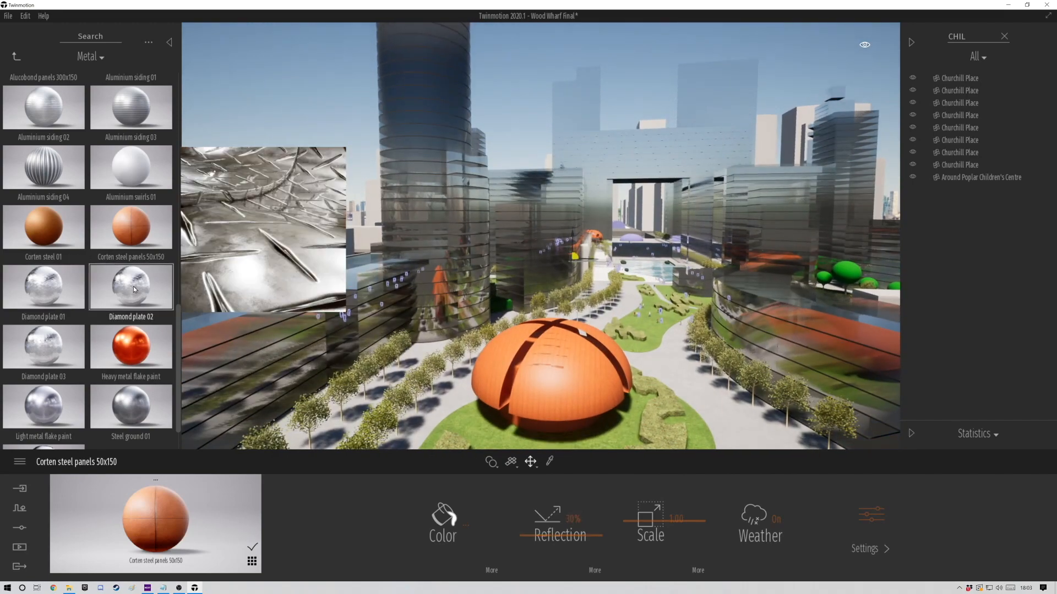
Step: Apply the Alucobond panels 150wide metal material to the dome on the lawn
{"action": "scroll", "coordinate": [122, 217], "scroll_direction": "up", "scroll_amount": 1}
{"action": "scroll", "coordinate": [122, 217], "scroll_direction": "up", "scroll_amount": 3}
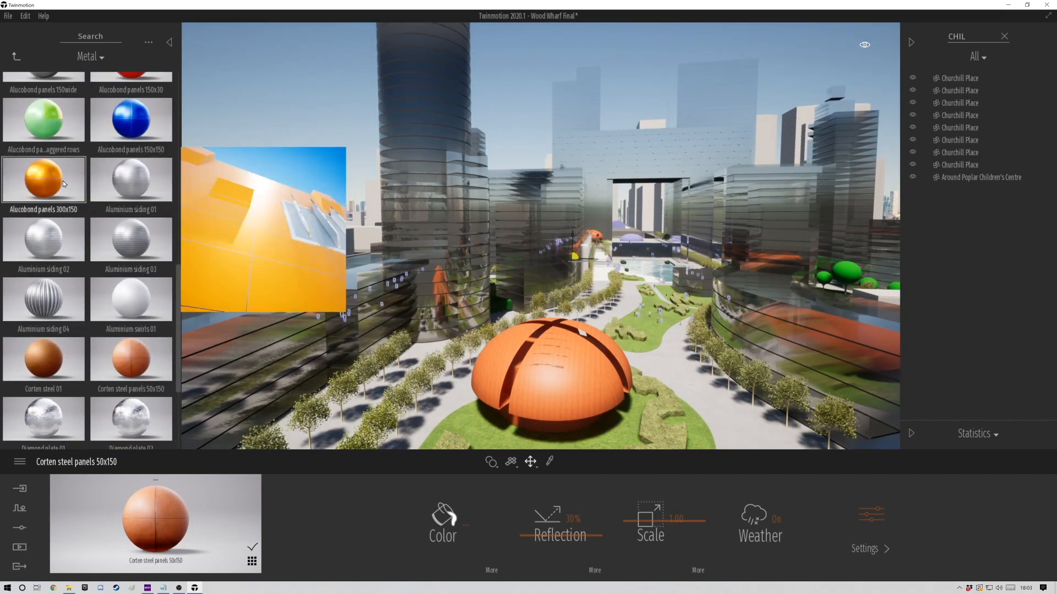
{"action": "left_click_drag", "start_coordinate": [44, 130], "coordinate": [547, 370]}
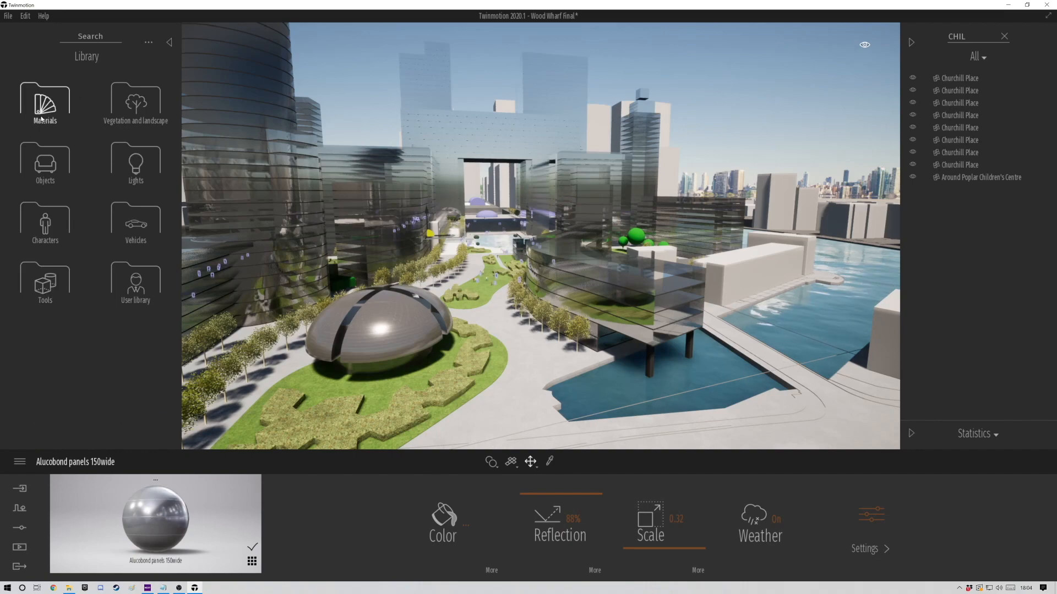
Step: Place InflatableBoat 1 in the small basin near the dome and Sailing ship moored 07 in the wider channel beyond it
{"action": "left_click", "coordinate": [45, 163]}
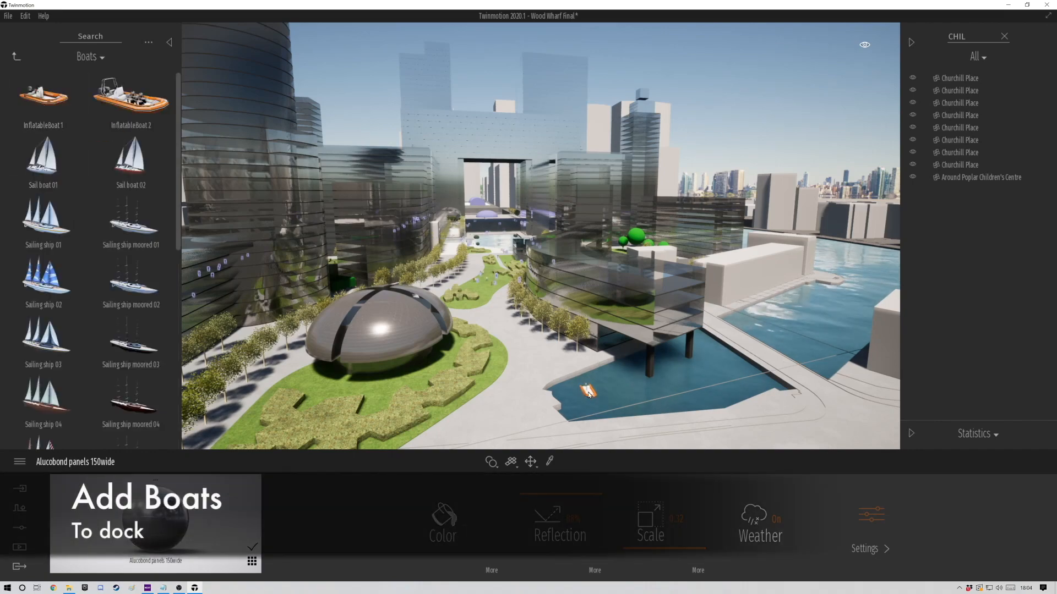
{"action": "left_click_drag", "start_coordinate": [568, 398], "coordinate": [567, 398]}
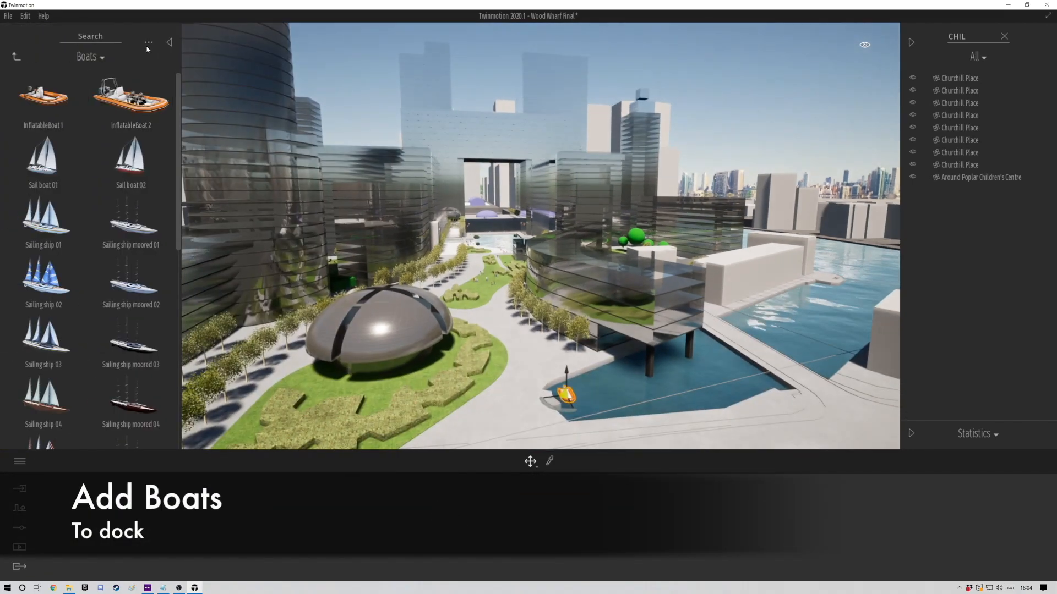
{"action": "scroll", "coordinate": [131, 166], "scroll_direction": "down", "scroll_amount": 6}
{"action": "left_click_drag", "start_coordinate": [41, 363], "coordinate": [91, 337]}
{"action": "scroll", "coordinate": [116, 248], "scroll_direction": "up", "scroll_amount": 1}
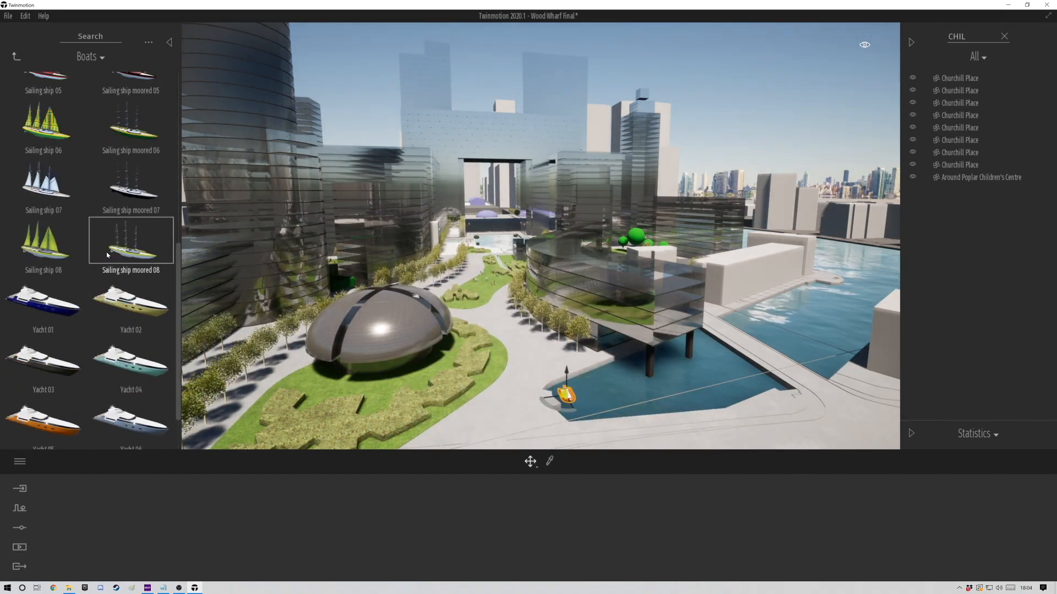
{"action": "left_click_drag", "start_coordinate": [747, 325], "coordinate": [814, 335]}
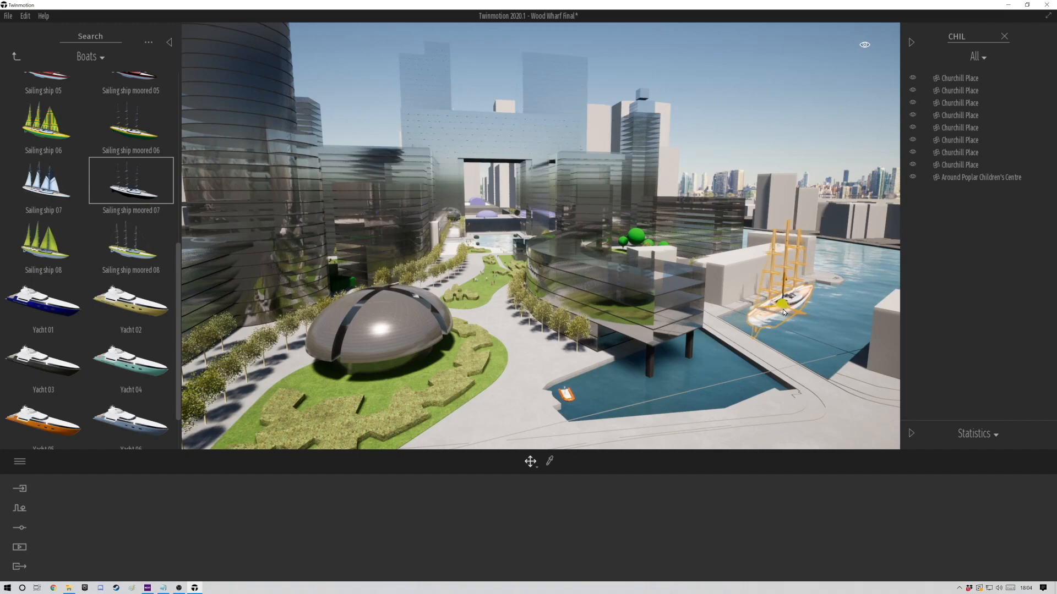
{"action": "left_click_drag", "start_coordinate": [786, 315], "coordinate": [763, 318]}
Step: Place Sailing ship 05 in the dock alongside the quay with the crane
{"action": "scroll", "coordinate": [132, 198], "scroll_direction": "up", "scroll_amount": 2}
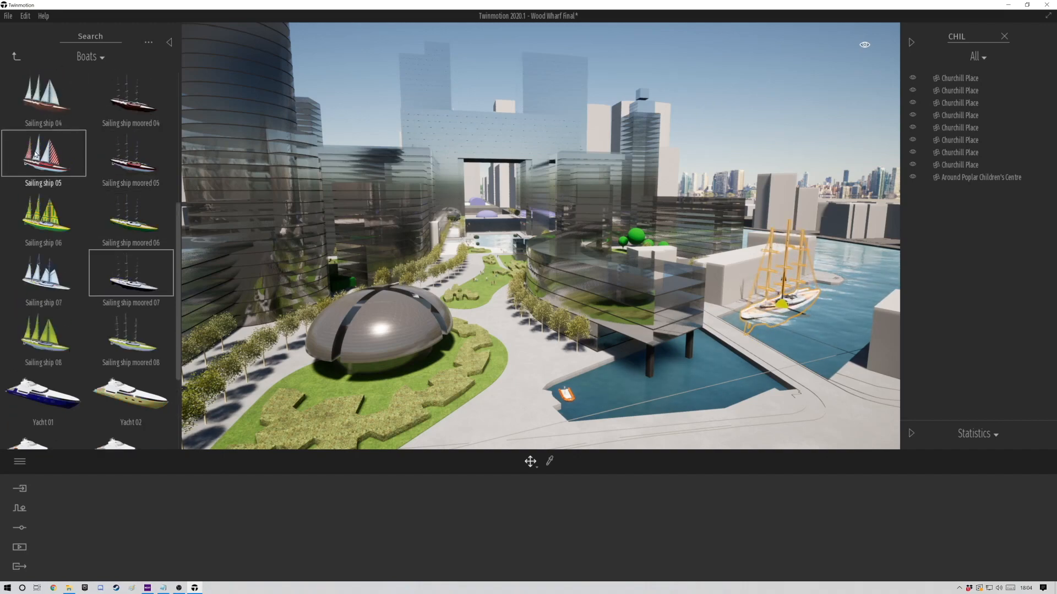
{"action": "key", "text": "a"}
{"action": "right_click_drag", "start_coordinate": [353, 341], "coordinate": [183, 385]}
{"action": "key", "text": "w"}
{"action": "right_click_drag", "start_coordinate": [487, 346], "coordinate": [428, 318]}
{"action": "left_click_drag", "start_coordinate": [43, 157], "coordinate": [410, 305]}
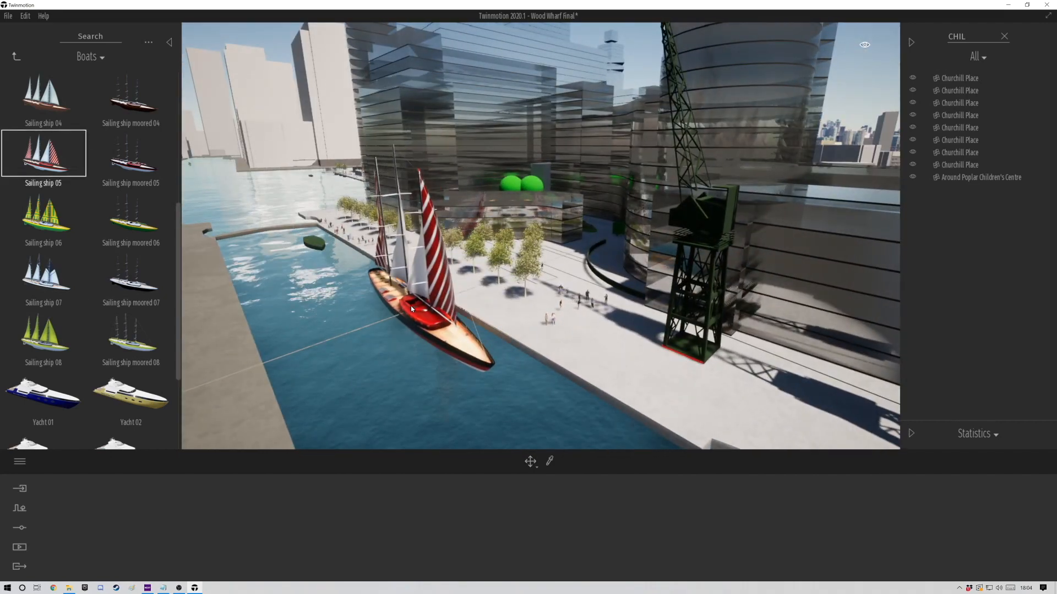
Step: Place a Weeping Willow and two Pecan trees beside the Sweet Birch on the green space by the glass building
{"action": "left_click", "coordinate": [16, 56]}
{"action": "left_click", "coordinate": [46, 162]}
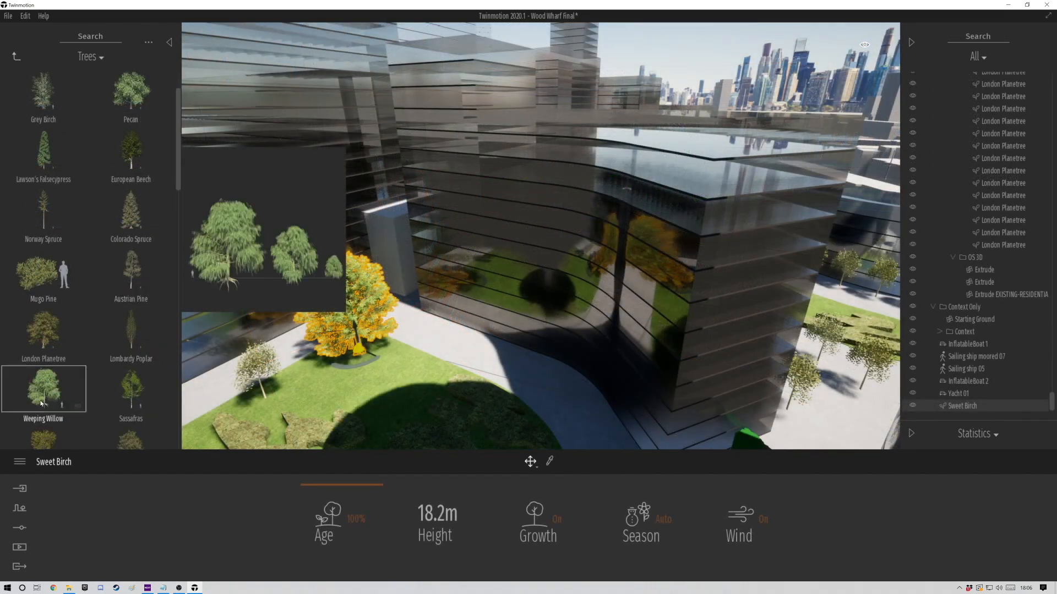
{"action": "scroll", "coordinate": [45, 401], "scroll_direction": "down", "scroll_amount": 1}
{"action": "left_click_drag", "start_coordinate": [59, 343], "coordinate": [400, 365]}
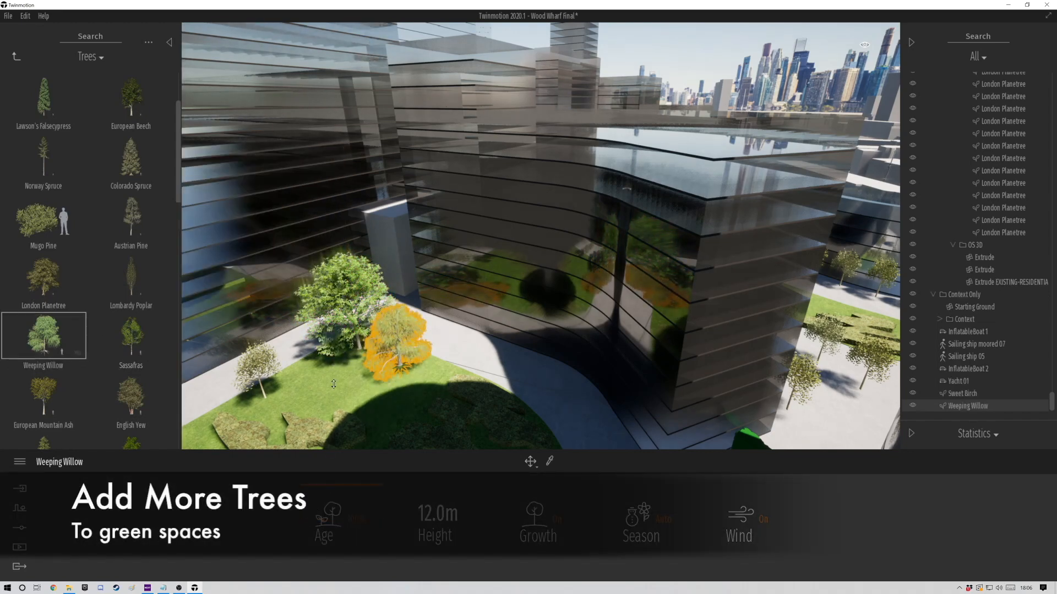
{"action": "scroll", "coordinate": [131, 165], "scroll_direction": "up", "scroll_amount": 2}
{"action": "left_click_drag", "start_coordinate": [130, 155], "coordinate": [366, 401]}
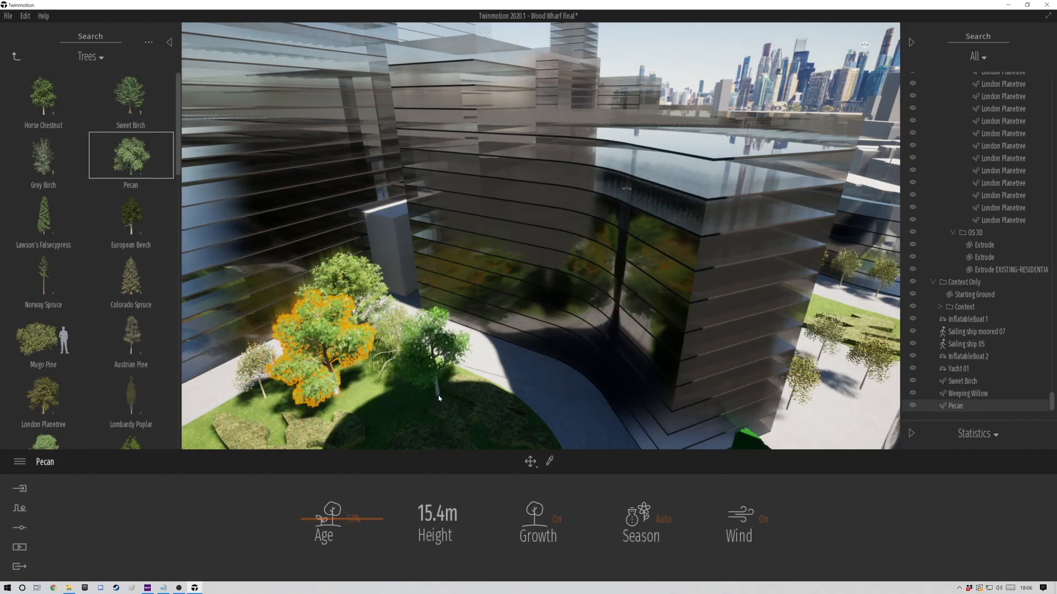
{"action": "left_click_drag", "start_coordinate": [438, 395], "coordinate": [368, 388]}
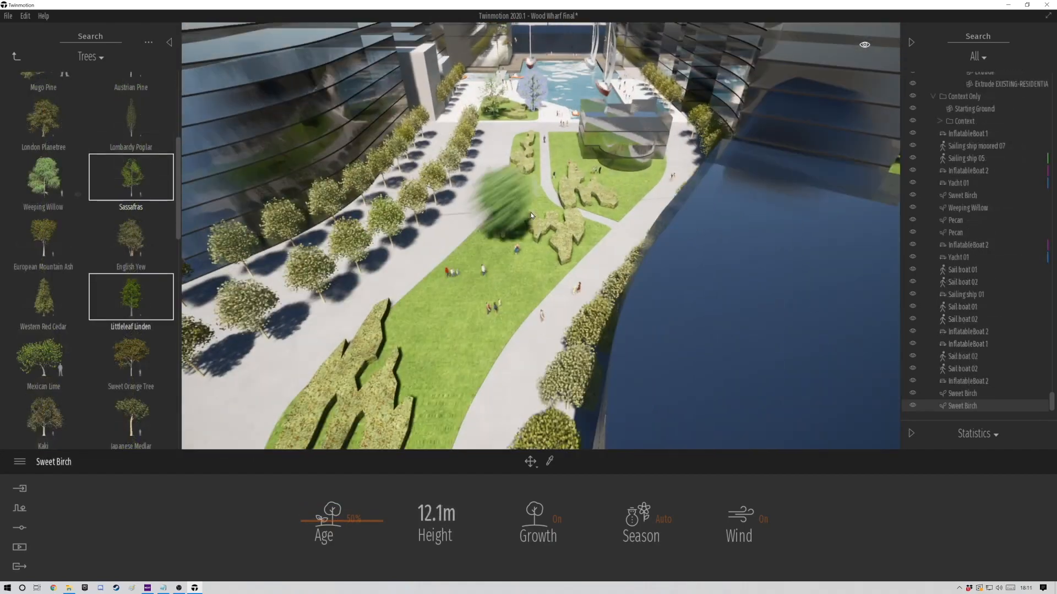
Step: Scatter Horse Chestnut, Littleleaf Linden and Sweet Birch trees over the long central lawn between the glass building and the dome
{"action": "left_click", "coordinate": [517, 180]}
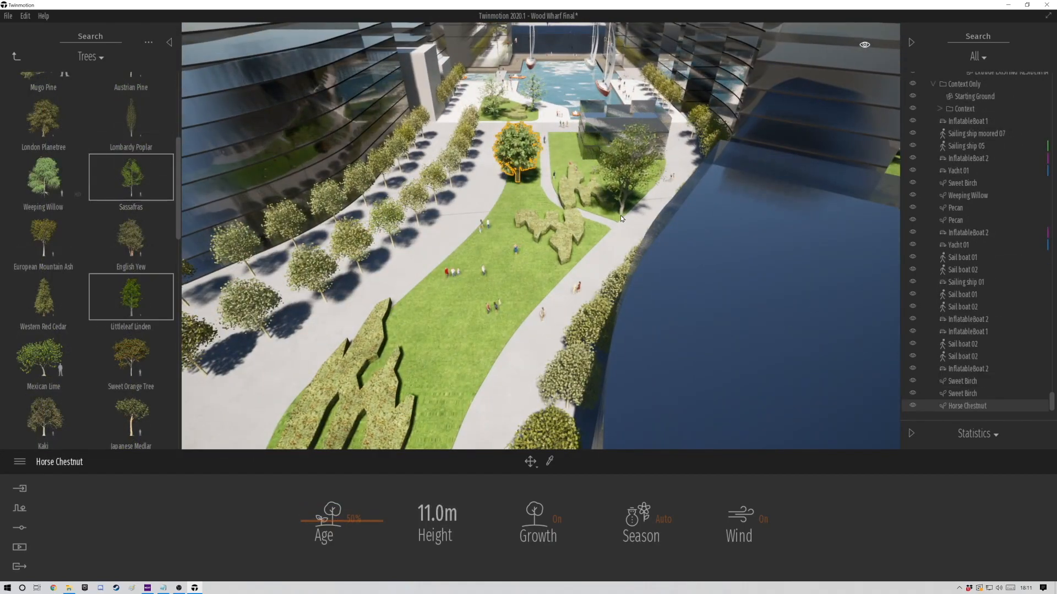
{"action": "left_click", "coordinate": [551, 148]}
{"action": "left_click", "coordinate": [592, 232]}
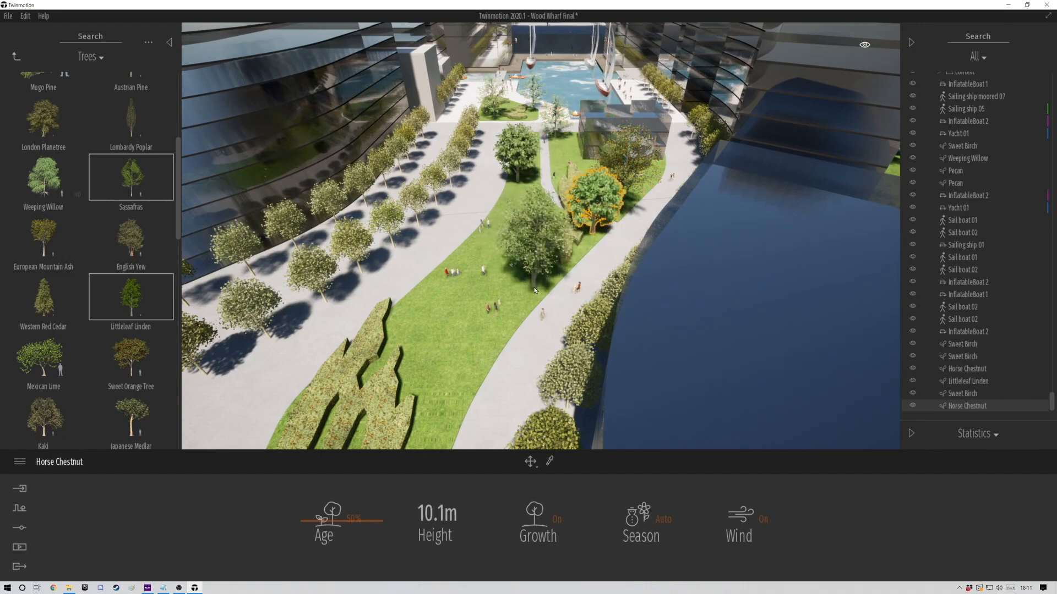
{"action": "left_click", "coordinate": [506, 317]}
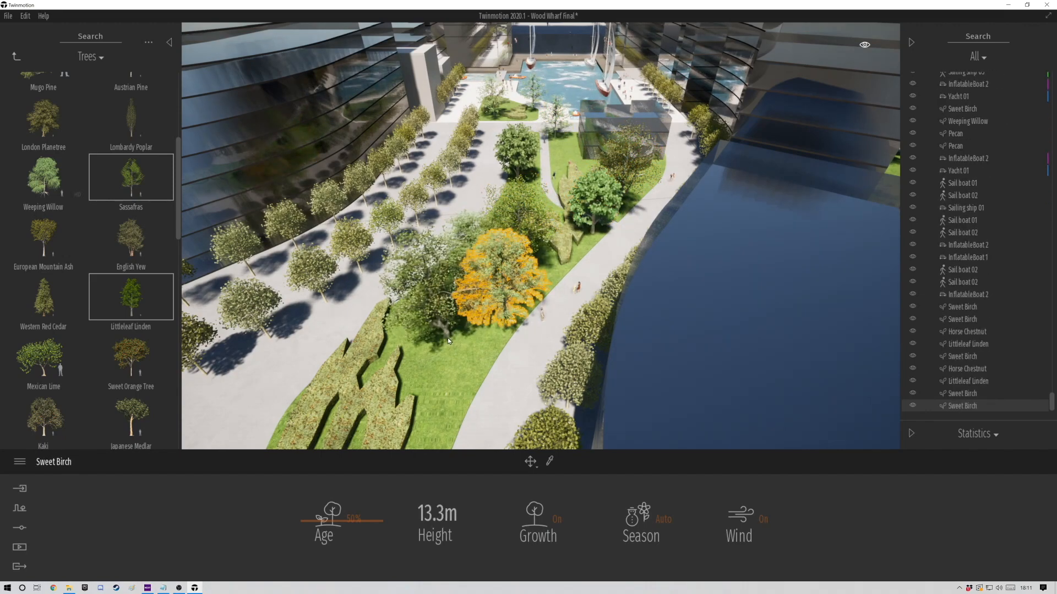
{"action": "left_click", "coordinate": [448, 336]}
{"action": "key", "text": "s"}
{"action": "key", "text": "a"}
{"action": "left_click", "coordinate": [436, 306]}
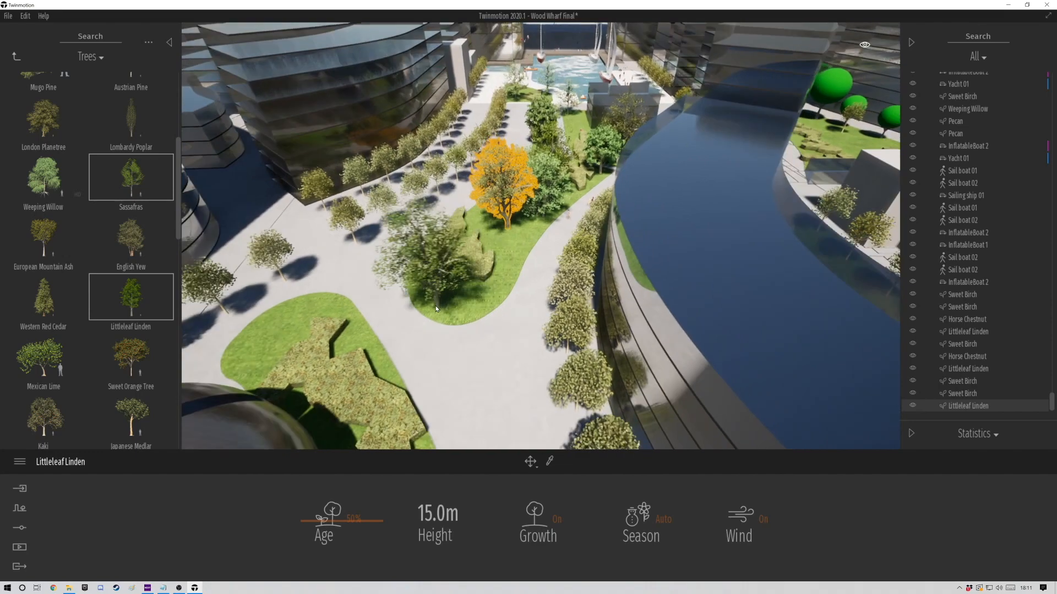
{"action": "left_click", "coordinate": [478, 309]}
Step: Scatter Sweet Birch, Littleleaf Linden, Sassafras and Horse Chestnut trees over the lawn around the dome
{"action": "key", "text": "s"}
{"action": "left_click", "coordinate": [334, 314]}
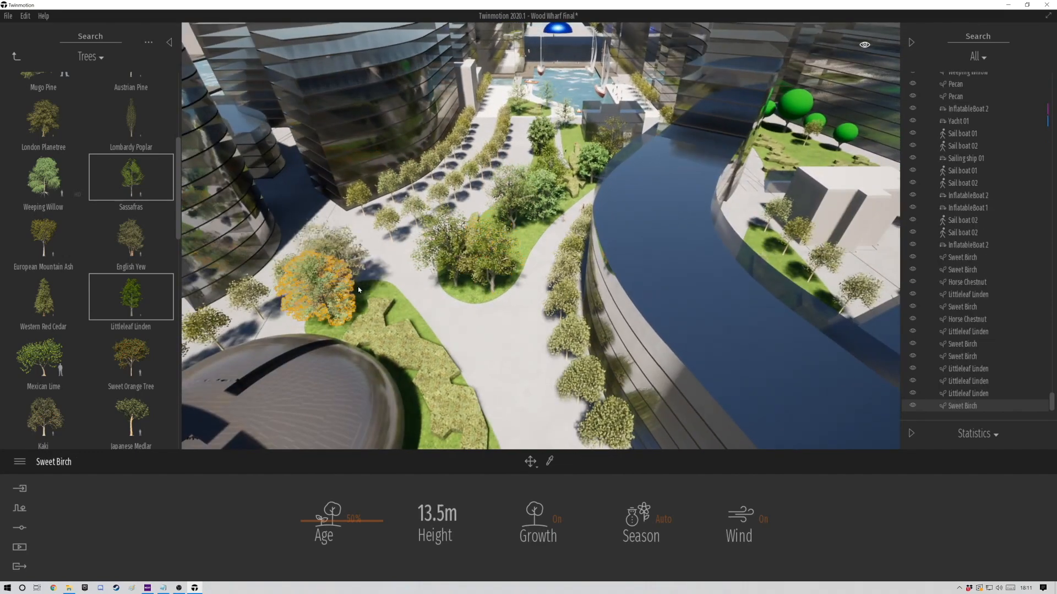
{"action": "left_click", "coordinate": [379, 292]}
{"action": "key", "text": "s"}
{"action": "left_click", "coordinate": [433, 353]}
{"action": "right_click_drag", "start_coordinate": [430, 355], "coordinate": [404, 335]}
{"action": "key", "text": "s"}
{"action": "left_click", "coordinate": [298, 365]}
{"action": "left_click", "coordinate": [349, 367]}
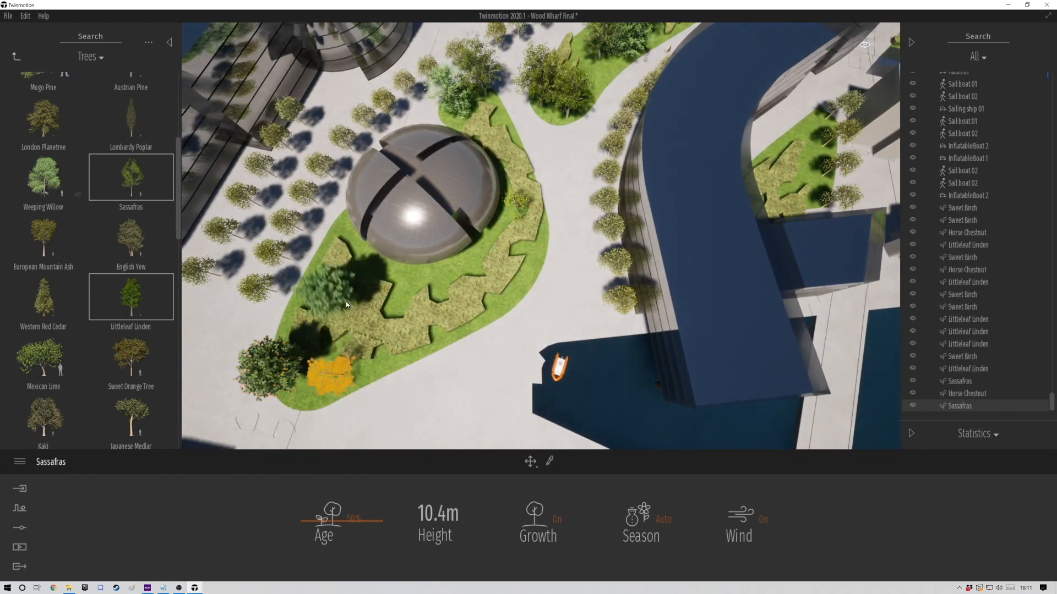
{"action": "left_click", "coordinate": [439, 338]}
{"action": "left_click", "coordinate": [498, 296]}
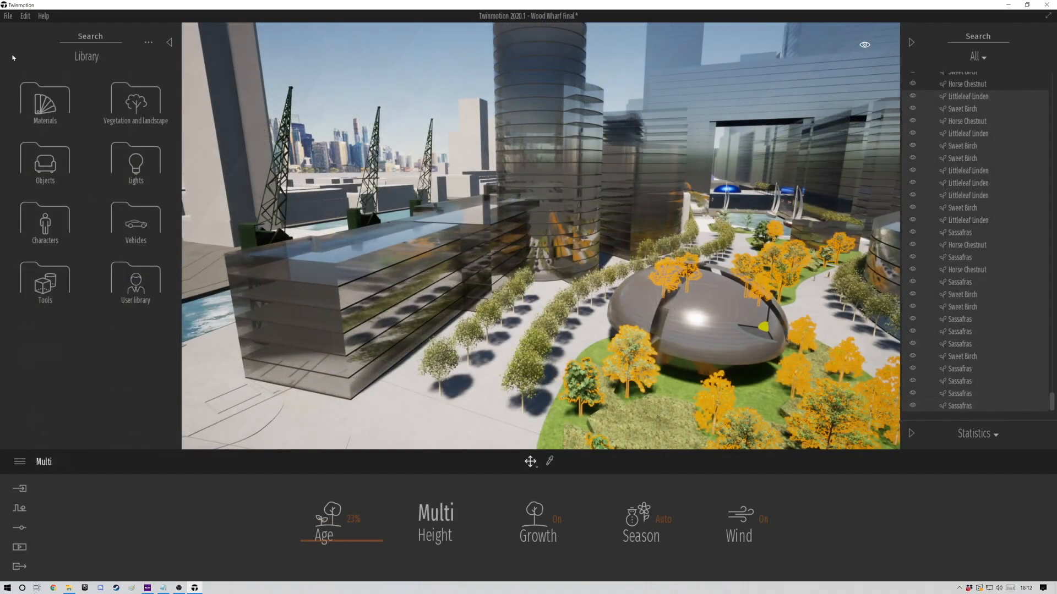
Step: Place four Base circle 10m primitives on the paving around the dome lawn to mark out separate zones
{"action": "left_click", "coordinate": [42, 169]}
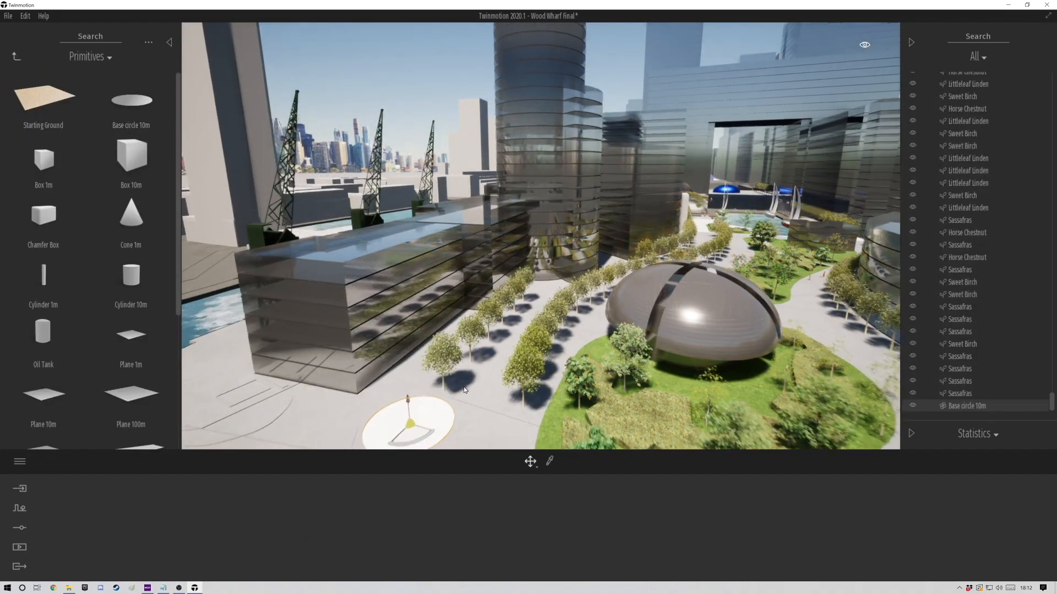
{"action": "key", "text": "space"}
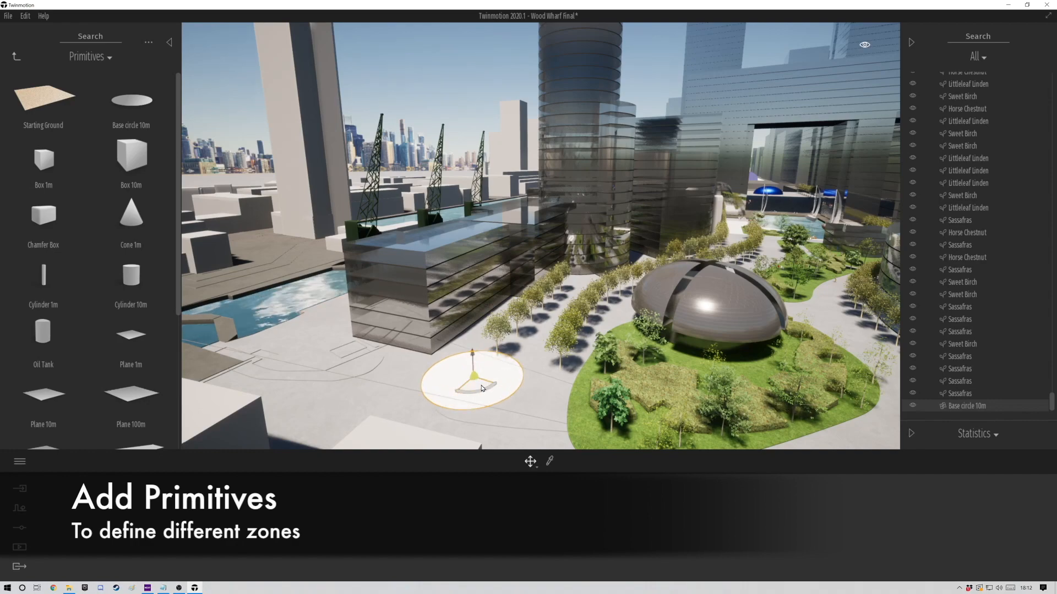
{"action": "right_click_drag", "start_coordinate": [309, 248], "coordinate": [493, 317]}
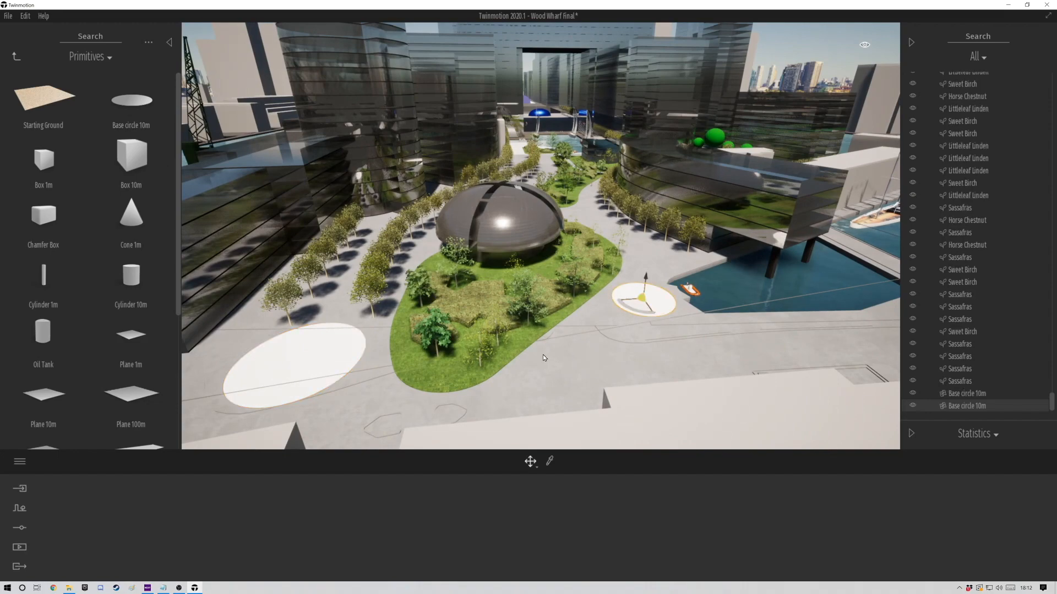
{"action": "right_click_drag", "start_coordinate": [455, 386], "coordinate": [347, 377]}
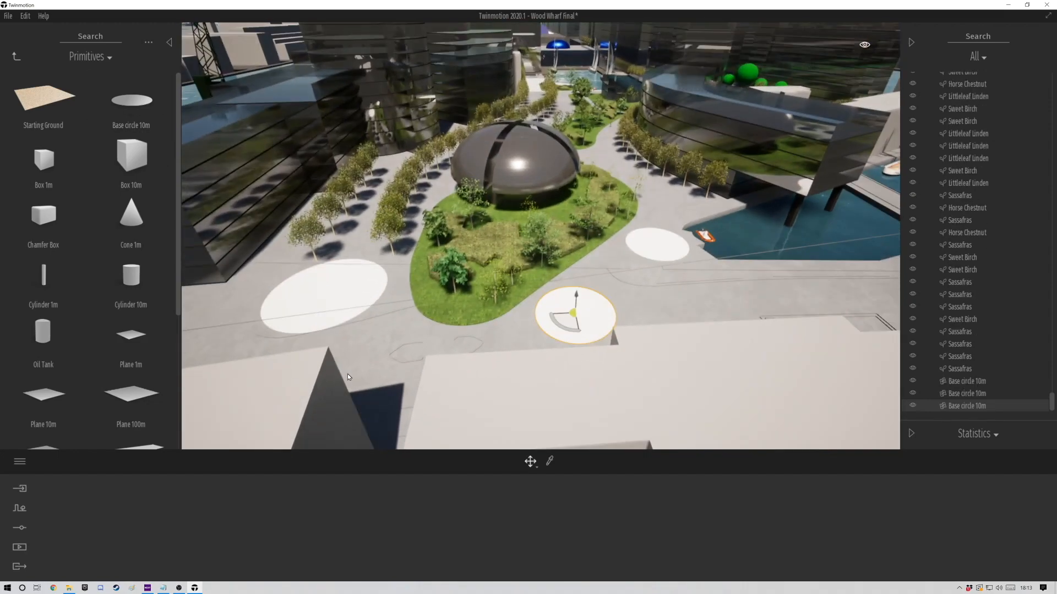
Step: Apply stacked stone materials to the four ground circles, with Stacked stone 05 beside the tree rows and Stacked stone 03 near the basin
{"action": "left_click", "coordinate": [17, 55]}
{"action": "scroll", "coordinate": [52, 165], "scroll_direction": "down", "scroll_amount": 2}
{"action": "scroll", "coordinate": [45, 210], "scroll_direction": "up", "scroll_amount": 2}
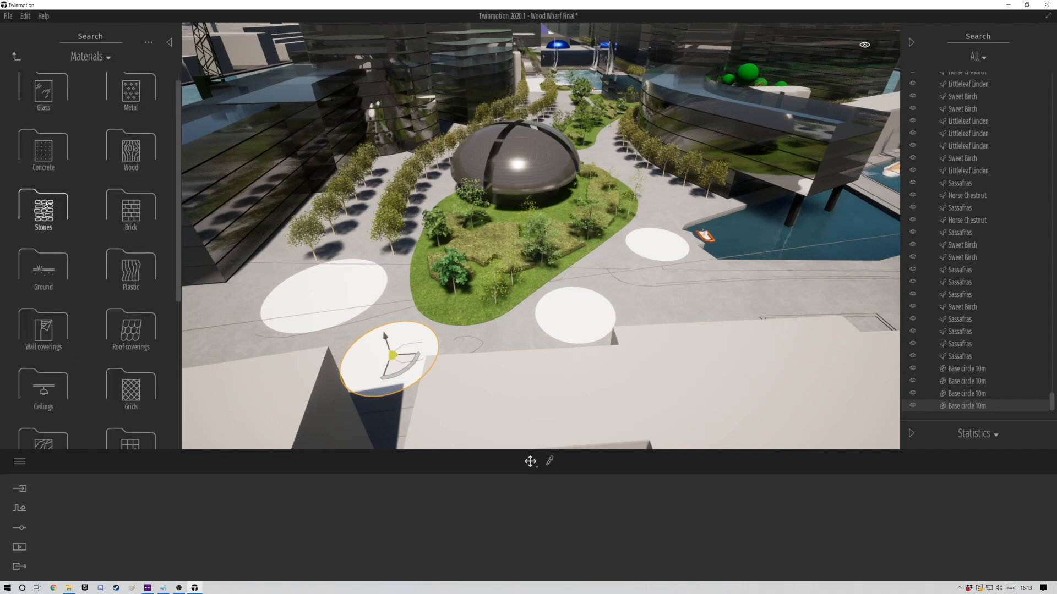
{"action": "left_click", "coordinate": [45, 218]}
{"action": "left_click", "coordinate": [16, 57]}
{"action": "left_click", "coordinate": [43, 220]}
{"action": "scroll", "coordinate": [88, 220], "scroll_direction": "down", "scroll_amount": 2}
{"action": "left_click_drag", "start_coordinate": [131, 144], "coordinate": [320, 312]}
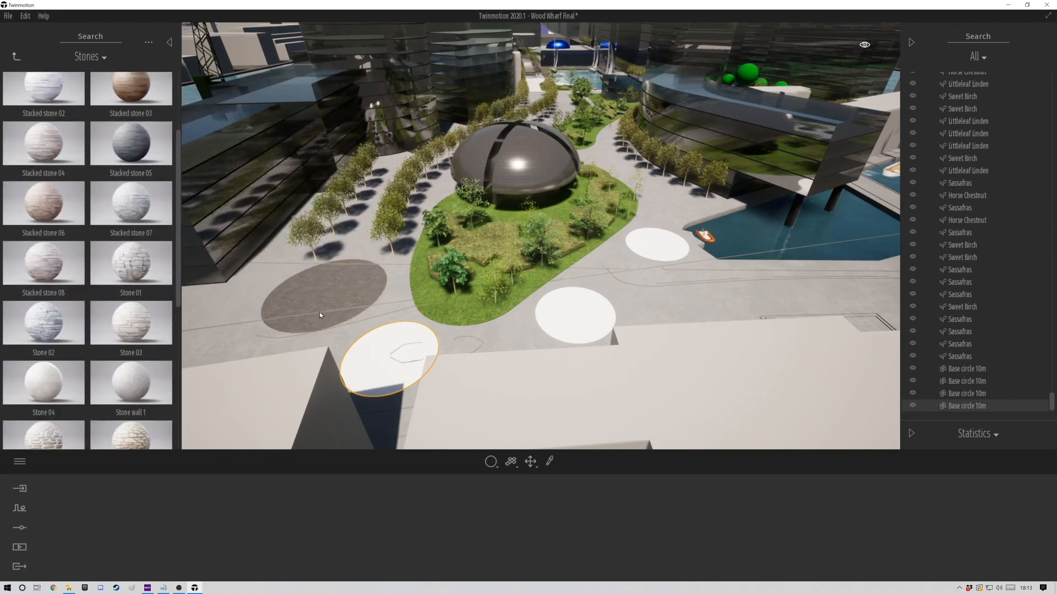
{"action": "left_click_drag", "start_coordinate": [131, 144], "coordinate": [388, 349]}
{"action": "left_click_drag", "start_coordinate": [47, 145], "coordinate": [570, 315]}
{"action": "left_click_drag", "start_coordinate": [138, 111], "coordinate": [658, 237]}
Step: Distribute Group02 and Group04 people along the tree-lined paths and on the long central lawn
{"action": "key", "text": "w"}
{"action": "key", "text": "a"}
{"action": "right_click_drag", "start_coordinate": [391, 323], "coordinate": [655, 374]}
{"action": "key", "text": "w"}
{"action": "key", "text": "s"}
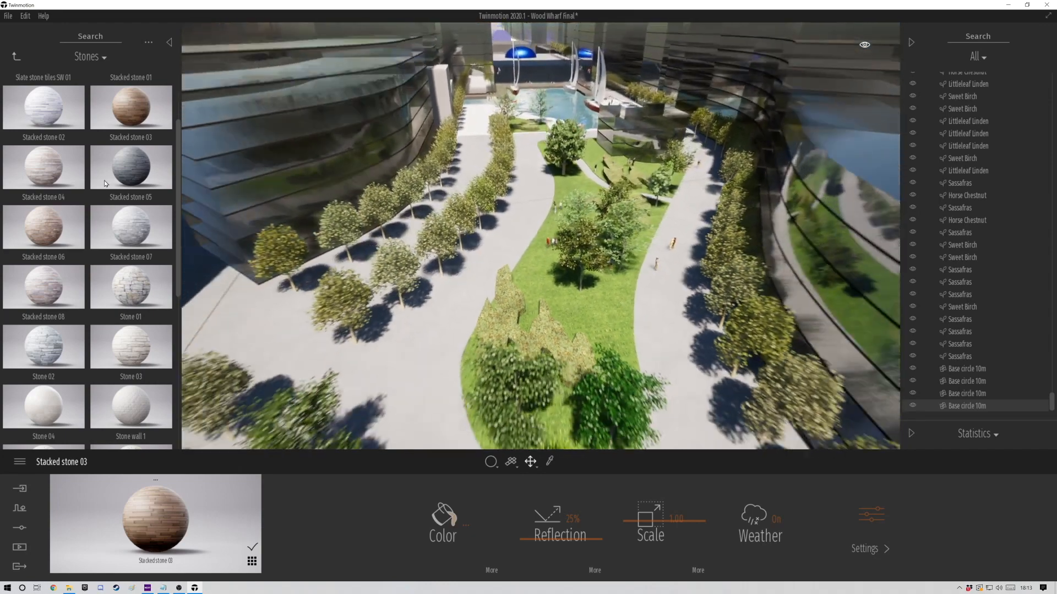
{"action": "double_click", "coordinate": [15, 57]}
{"action": "left_click", "coordinate": [141, 108]}
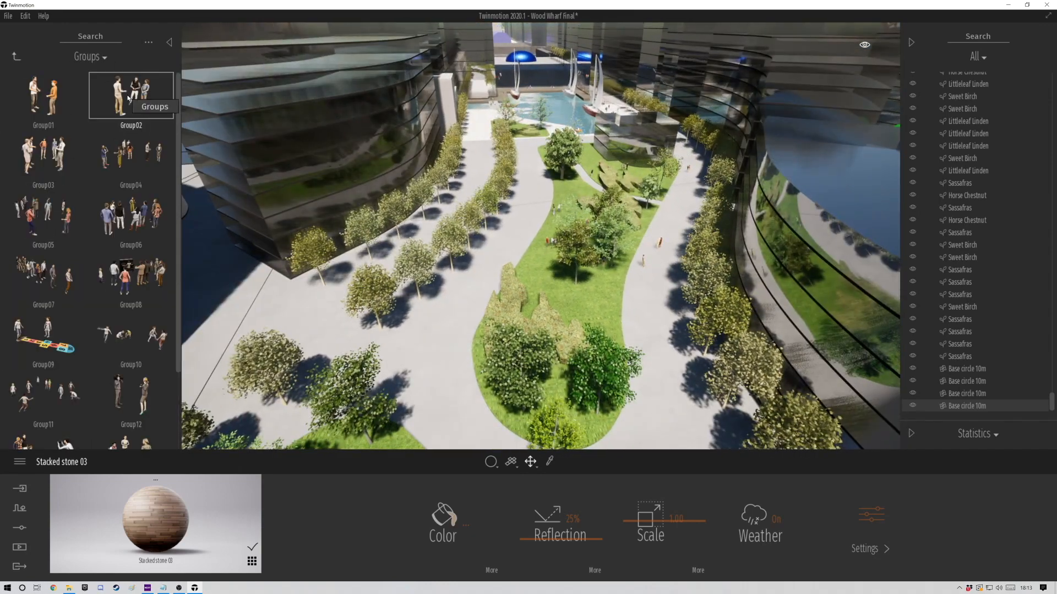
{"action": "left_click", "coordinate": [132, 99]}
{"action": "left_click", "coordinate": [462, 330]}
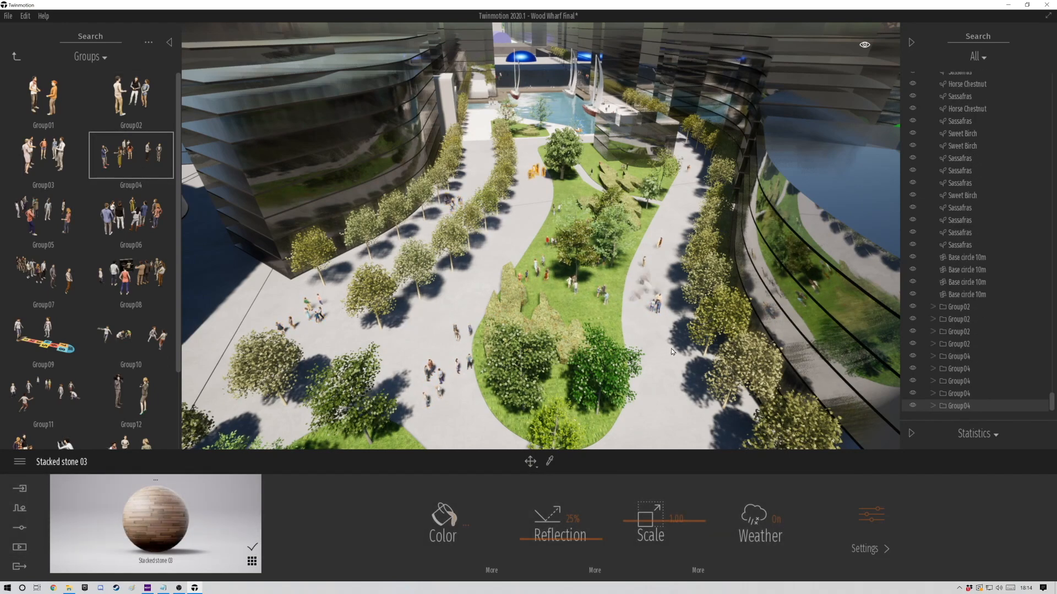
Step: Add more Group04 people on the paving near the dome, plus Group06, Group10 and Group09 around the dome lawn and stone circles
{"action": "left_click", "coordinate": [524, 250]}
{"action": "key", "text": "s"}
{"action": "left_click", "coordinate": [570, 377]}
{"action": "left_click", "coordinate": [622, 365]}
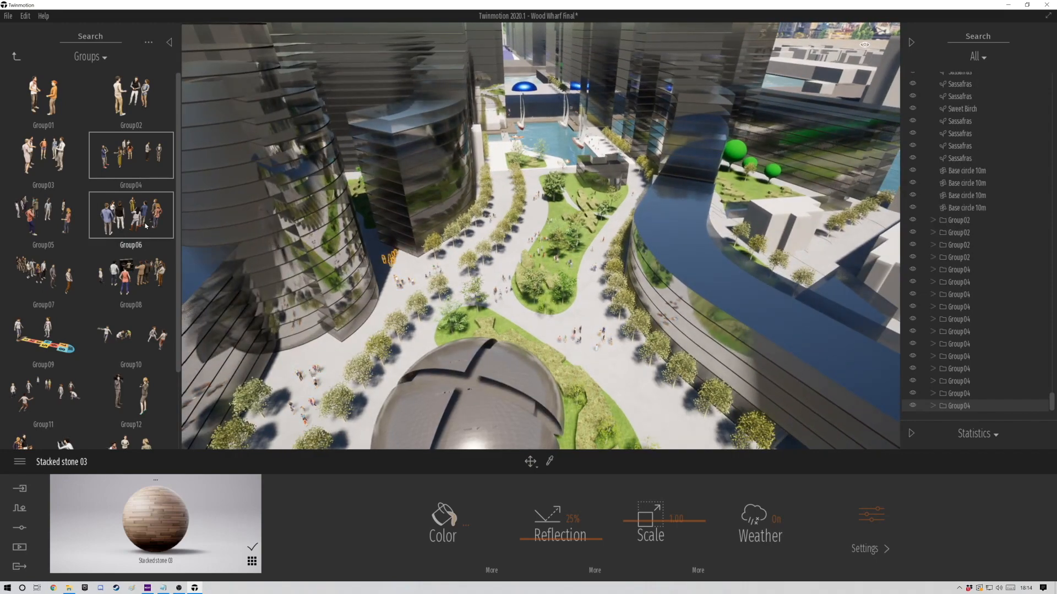
{"action": "key", "text": "s"}
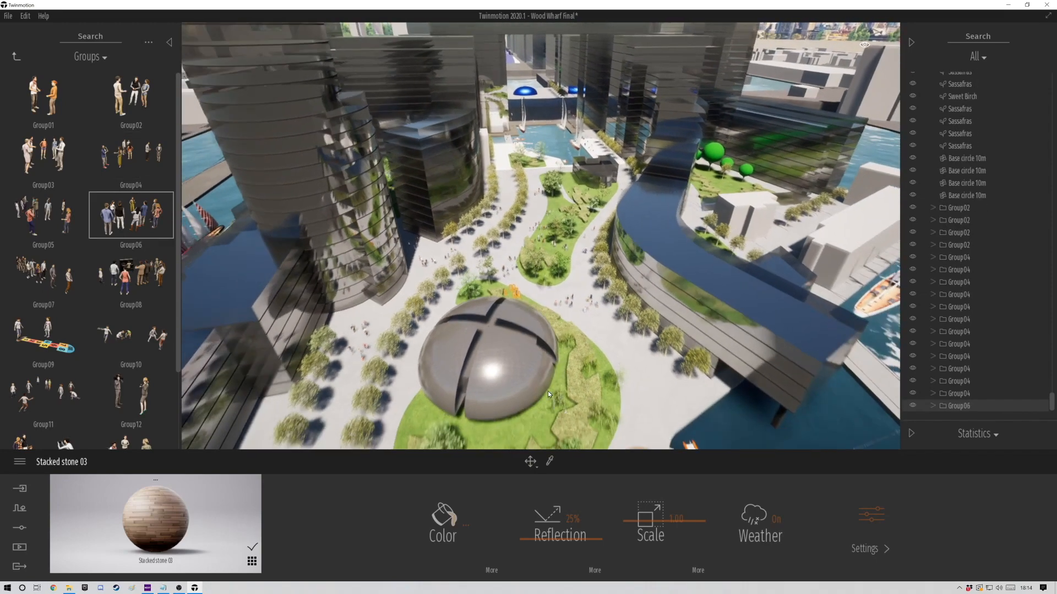
{"action": "right_click_drag", "start_coordinate": [484, 351], "coordinate": [492, 353]}
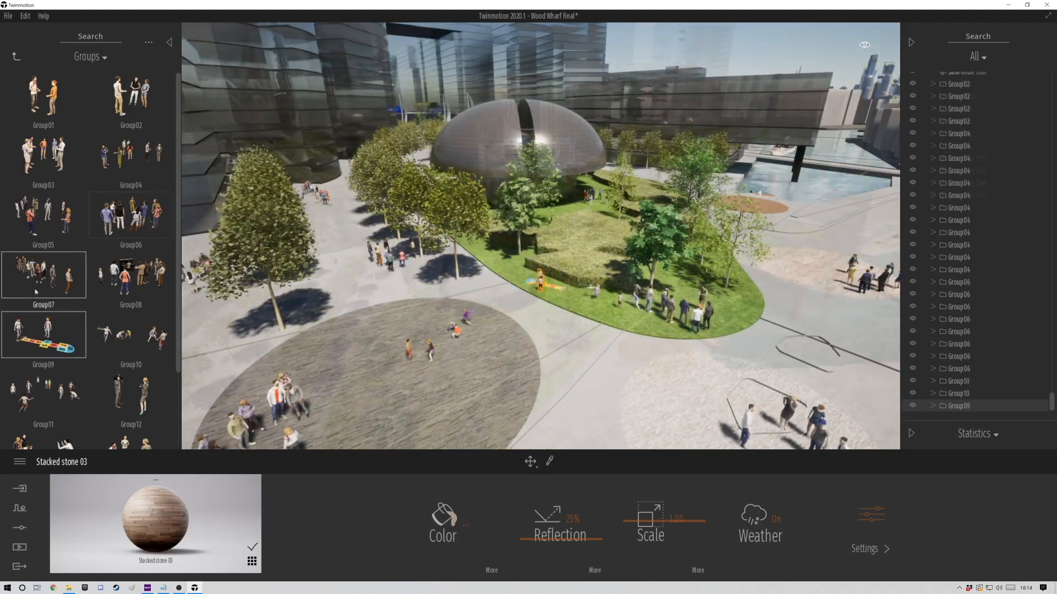
Step: Place two Group11 groups of people, including one on the edge of the dome lawn facing the curved building
{"action": "left_click", "coordinate": [62, 396]}
{"action": "key", "text": "w"}
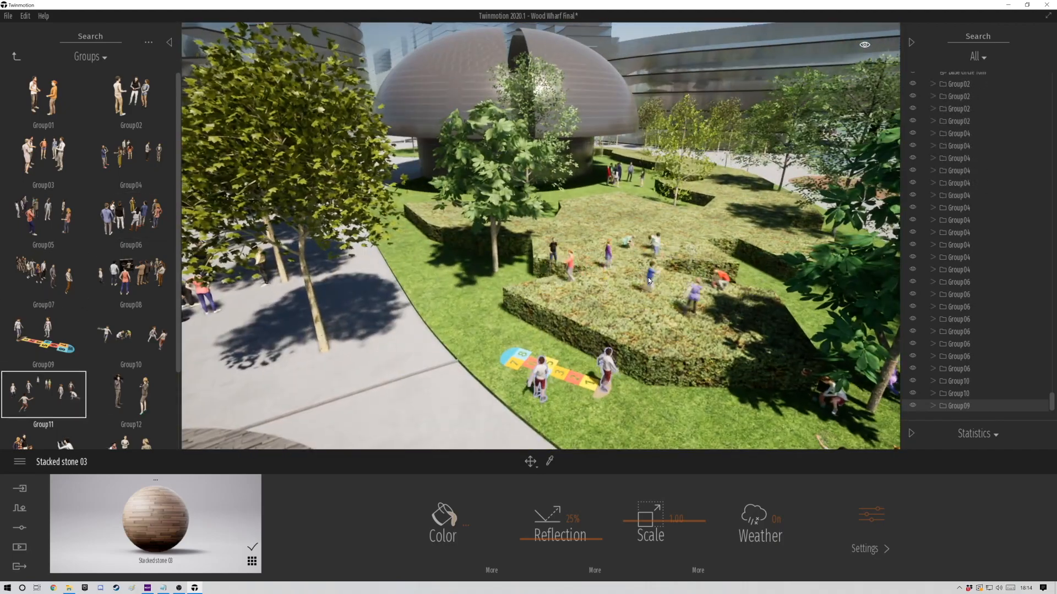
{"action": "right_click_drag", "start_coordinate": [663, 240], "coordinate": [666, 247]}
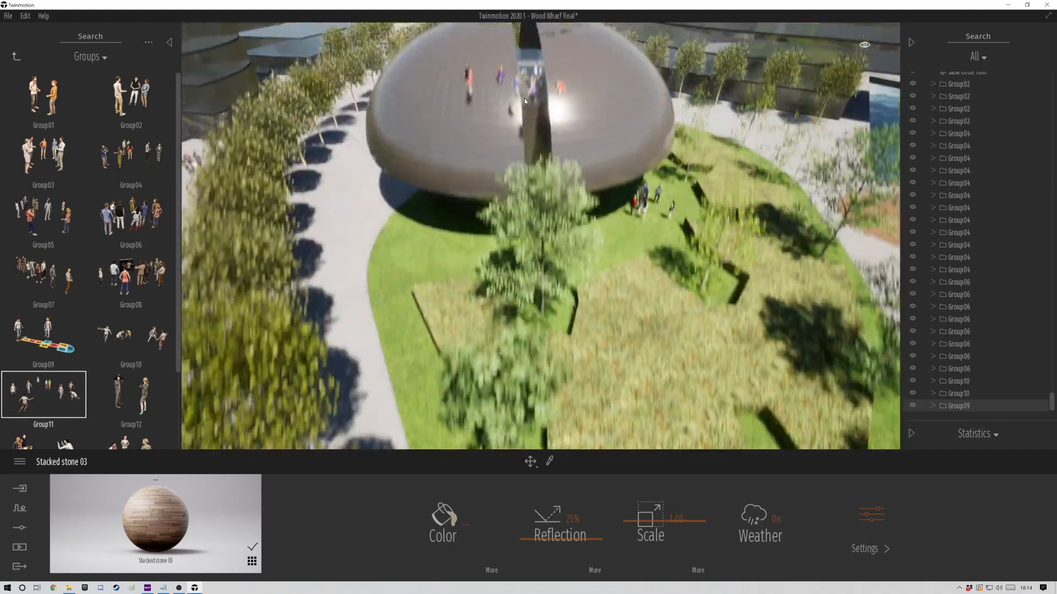
{"action": "right_click_drag", "start_coordinate": [524, 98], "coordinate": [440, 248]}
{"action": "left_click", "coordinate": [494, 271]}
{"action": "key", "text": "s"}
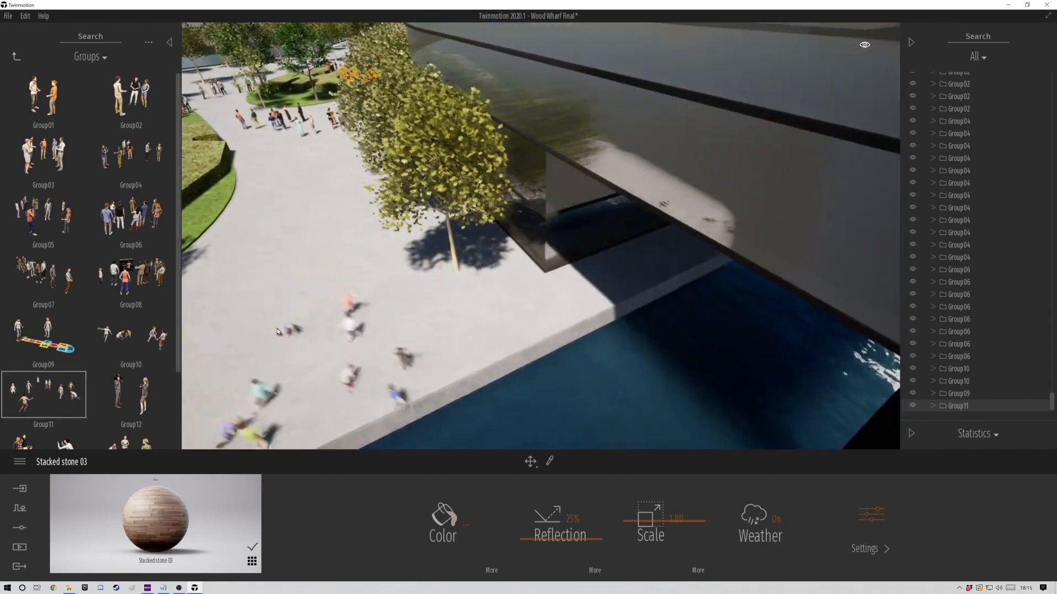
{"action": "right_click_drag", "start_coordinate": [278, 331], "coordinate": [250, 244]}
{"action": "key", "text": "w"}
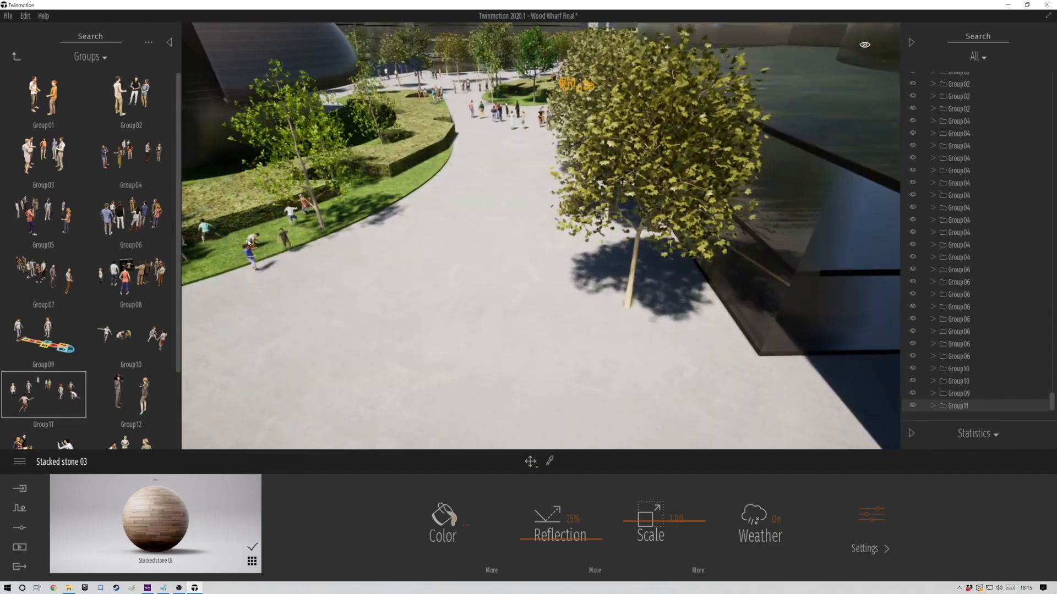
{"action": "left_click", "coordinate": [240, 237]}
Step: Place Group12 on the paving beside the dome lawn, Group14 near the trees by the curved building, and two Group13 groups on the plaza
{"action": "key", "text": "a"}
{"action": "key", "text": "a"}
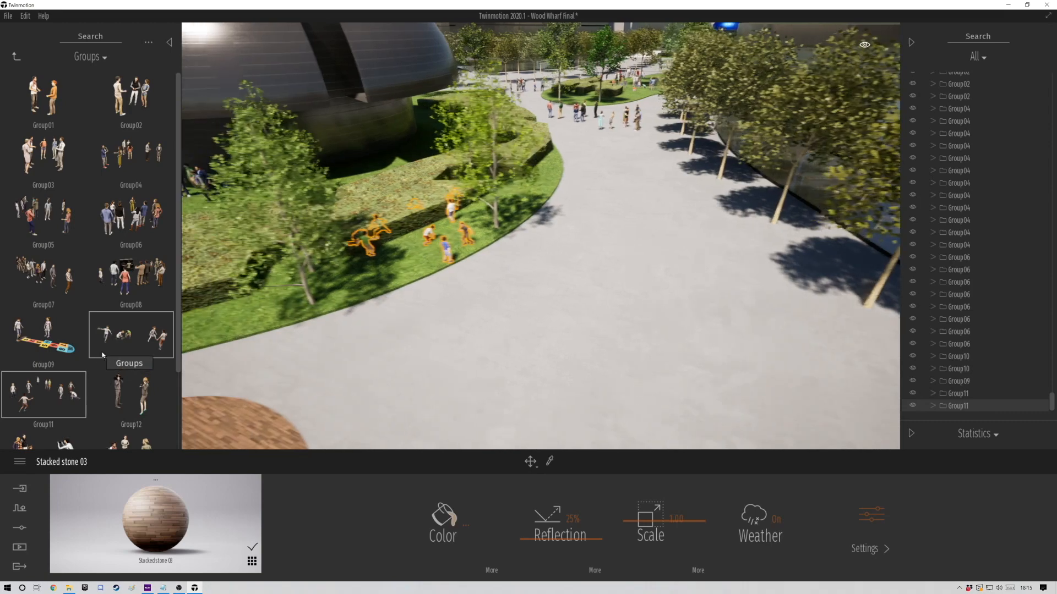
{"action": "scroll", "coordinate": [128, 323], "scroll_direction": "down", "scroll_amount": 1}
{"action": "left_click_drag", "start_coordinate": [131, 330], "coordinate": [378, 361]}
{"action": "key", "text": "ctrl+s"}
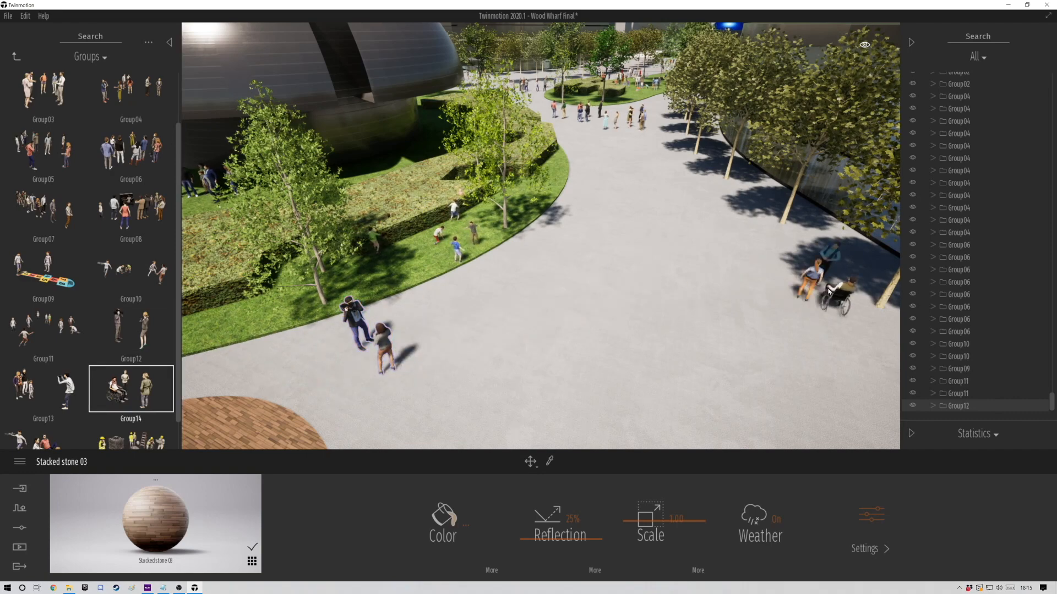
{"action": "left_click", "coordinate": [690, 392]}
{"action": "key", "text": "s"}
{"action": "left_click", "coordinate": [396, 345]}
Step: Place the Group16 workers on the paving near the basin and Group15 on the front edge of the dome lawn
{"action": "scroll", "coordinate": [101, 408], "scroll_direction": "down", "scroll_amount": 1}
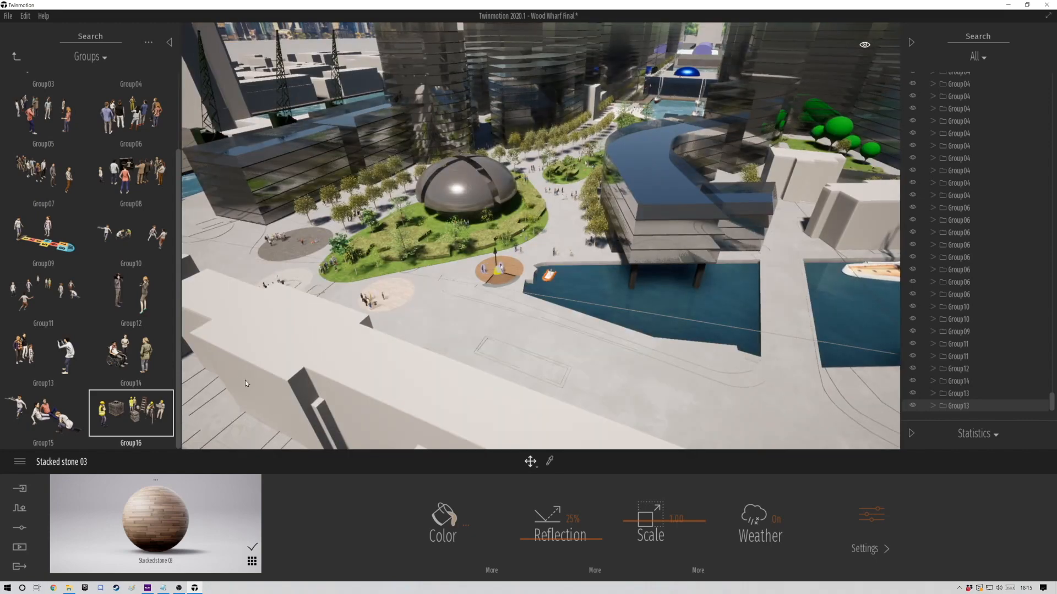
{"action": "left_click_drag", "start_coordinate": [476, 318], "coordinate": [574, 222]}
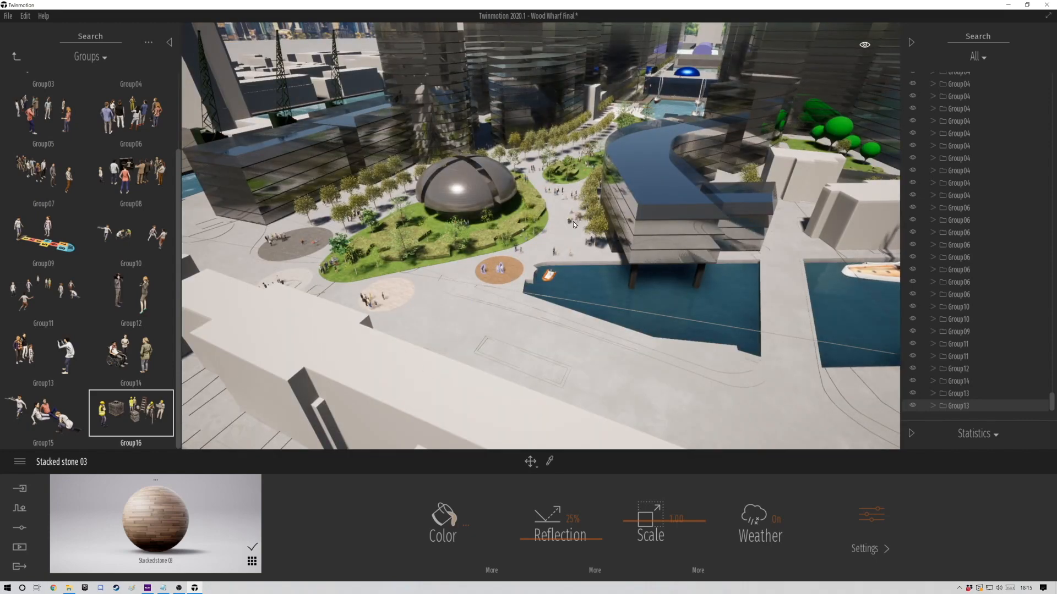
{"action": "key", "text": "a"}
{"action": "left_click_drag", "start_coordinate": [44, 414], "coordinate": [414, 318]}
{"action": "key", "text": "w"}
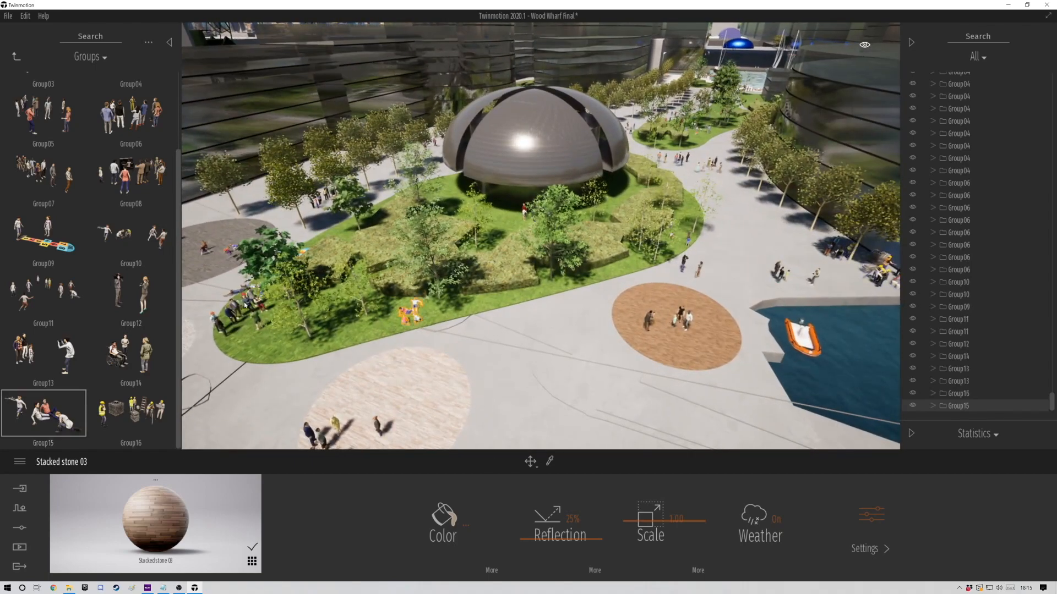
Step: Place a Zebra crossing decal on the paving between the rows of trees beside the dome
{"action": "key", "text": "a"}
{"action": "scroll", "coordinate": [131, 242], "scroll_direction": "up", "scroll_amount": 2}
{"action": "key", "text": "s"}
{"action": "right_click_drag", "start_coordinate": [444, 333], "coordinate": [450, 357]}
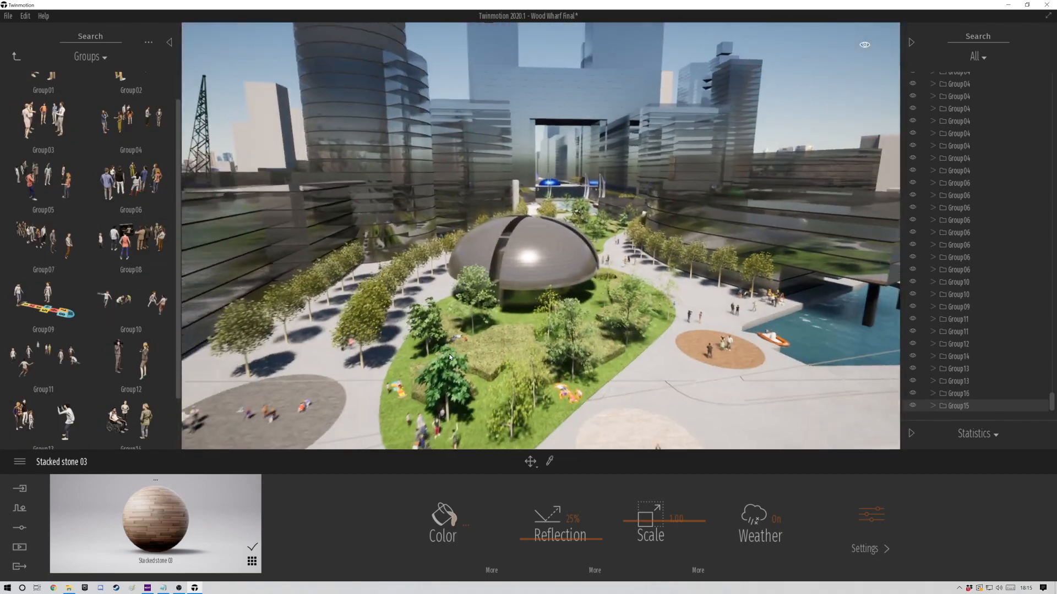
{"action": "key", "text": "w"}
{"action": "key", "text": "a"}
{"action": "left_click", "coordinate": [16, 56]}
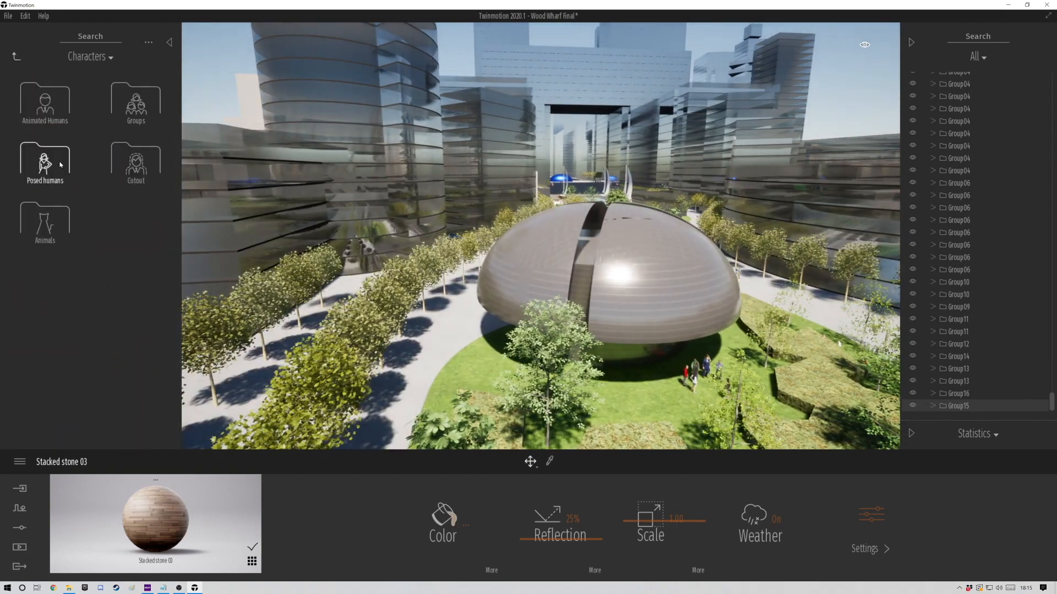
{"action": "left_click", "coordinate": [17, 56]}
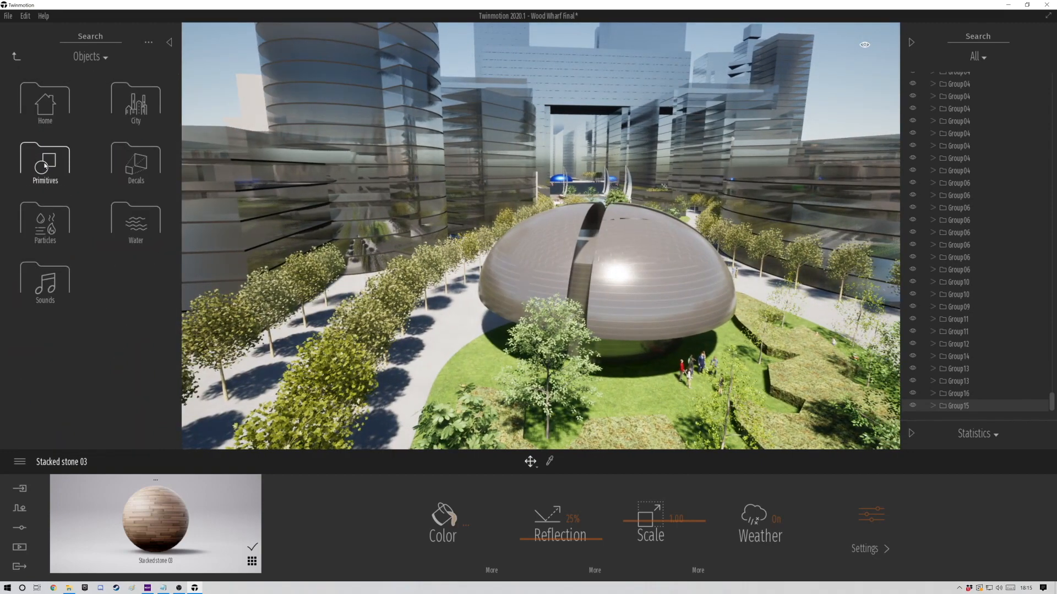
{"action": "left_click", "coordinate": [46, 167]}
{"action": "left_click", "coordinate": [17, 57]}
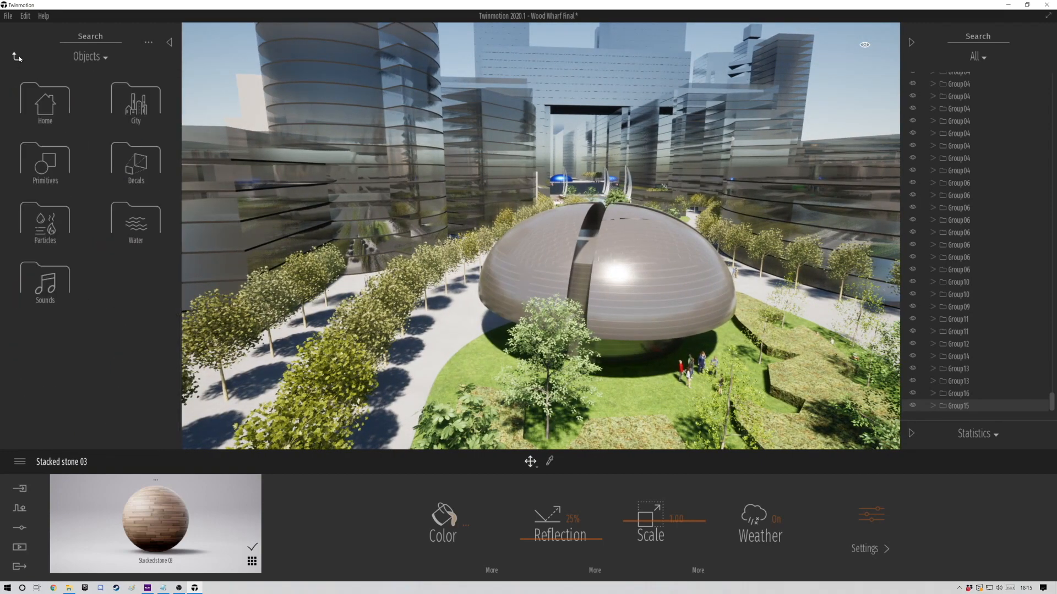
{"action": "left_click", "coordinate": [136, 166]}
{"action": "left_click_drag", "start_coordinate": [270, 387], "coordinate": [261, 391]}
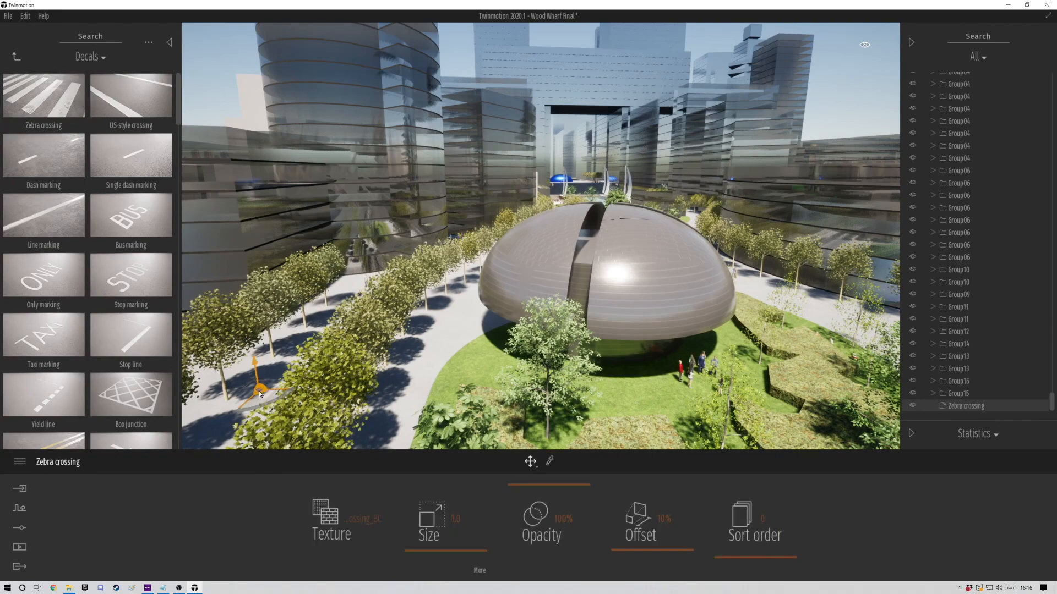
Step: Place a second Zebra crossing decal on the paving next to the brown stone circle by the basin
{"action": "key", "text": "s"}
{"action": "right_click_drag", "start_coordinate": [586, 386], "coordinate": [587, 358]}
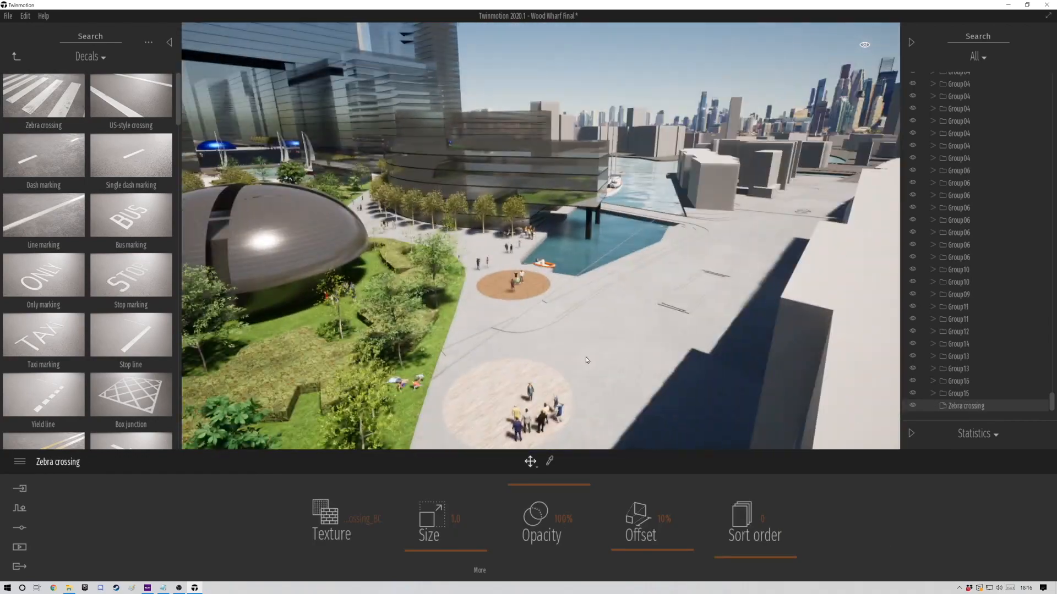
{"action": "key", "text": "w"}
{"action": "key", "text": "d"}
{"action": "key", "text": "w"}
{"action": "left_click_drag", "start_coordinate": [59, 94], "coordinate": [282, 224]}
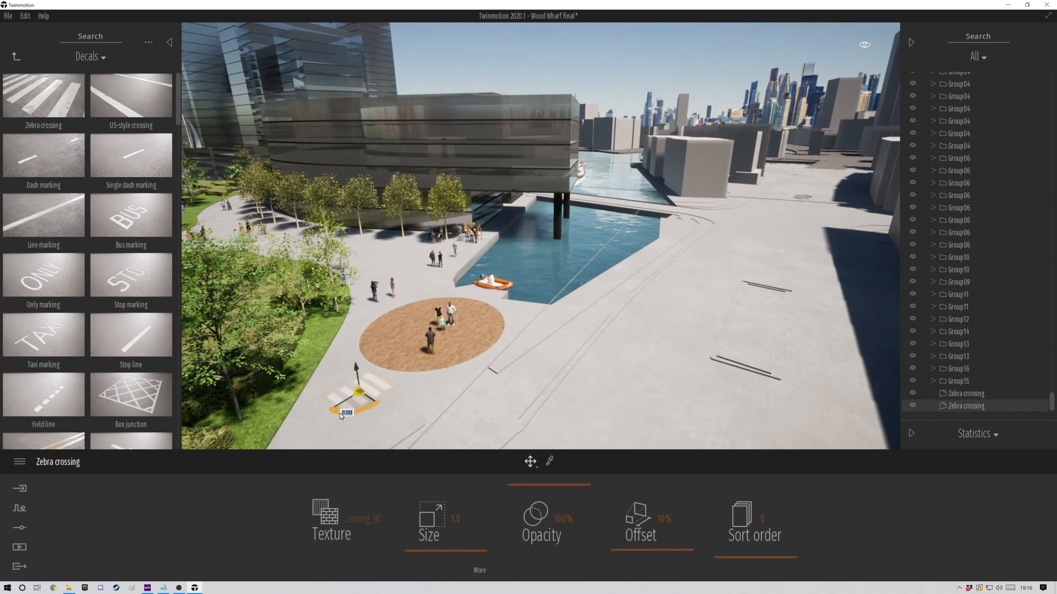
Step: Remove the Zebra crossing beside the brown stone circle and place another one on the paving between the rows of trees near the dome
{"action": "left_click_drag", "start_coordinate": [360, 412], "coordinate": [514, 376]}
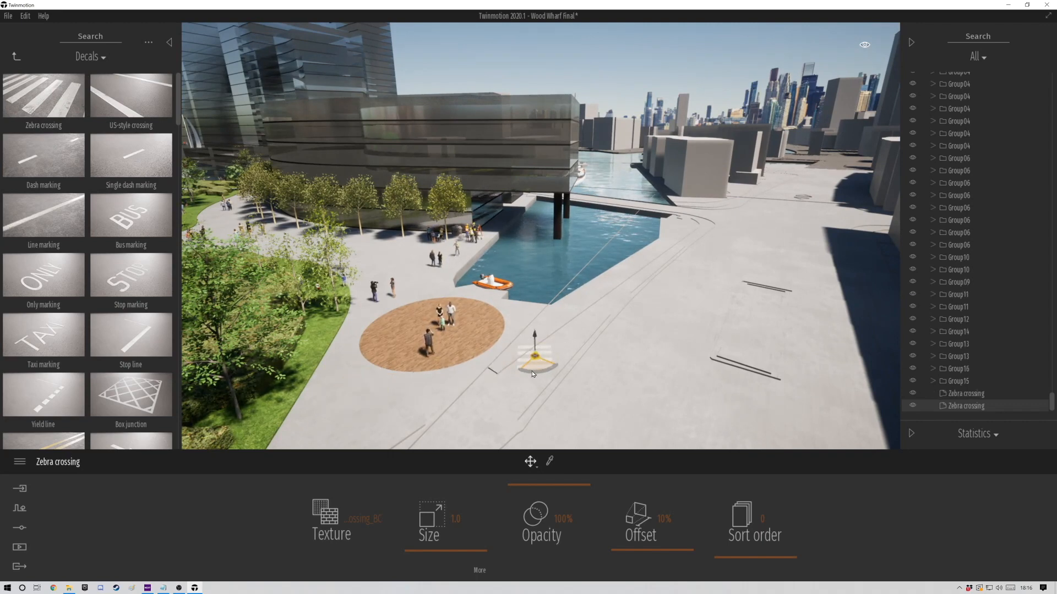
{"action": "key", "text": "Delete"}
{"action": "right_click_drag", "start_coordinate": [535, 350], "coordinate": [356, 327]}
{"action": "key", "text": "a"}
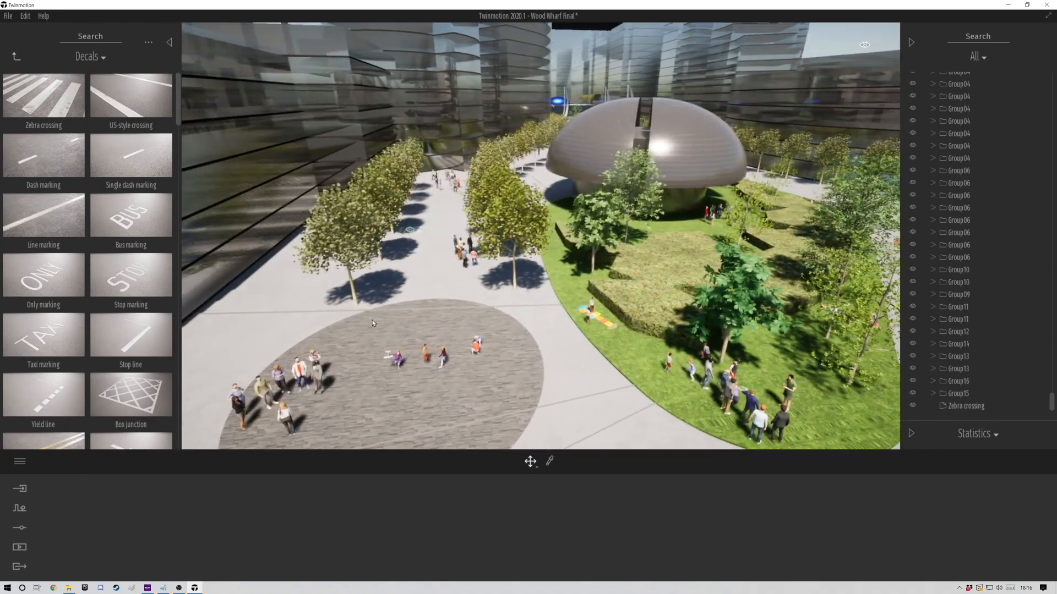
{"action": "left_click_drag", "start_coordinate": [373, 262], "coordinate": [367, 267]}
{"action": "key", "text": "Delete"}
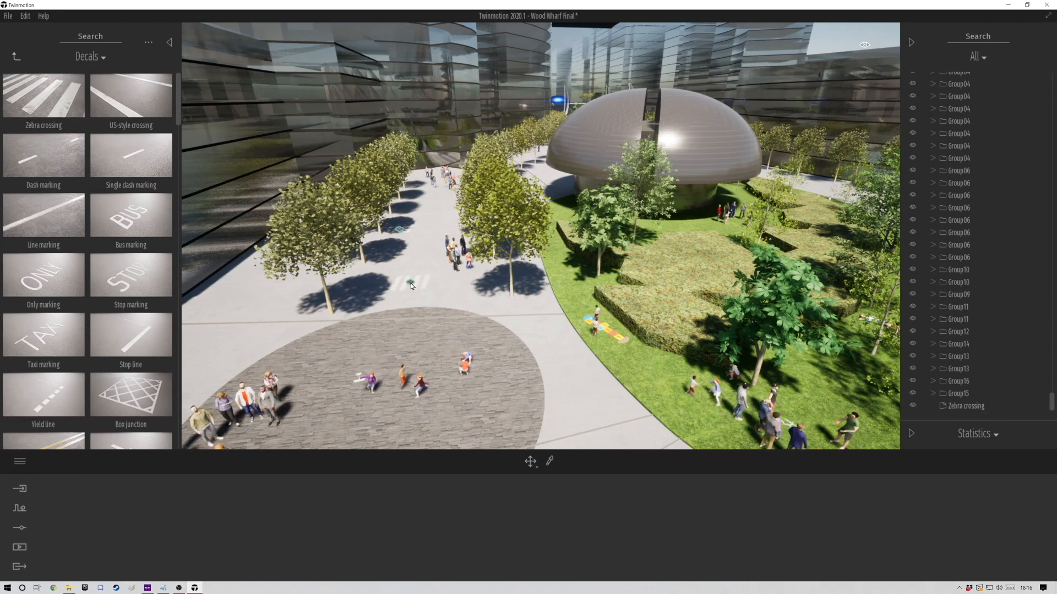
{"action": "left_click_drag", "start_coordinate": [412, 286], "coordinate": [411, 286]}
Step: Place a Graffiti 7 decal beside the large grey stone circle and a Colored pavement decal on the open plaza next to it
{"action": "scroll", "coordinate": [123, 273], "scroll_direction": "down", "scroll_amount": 4}
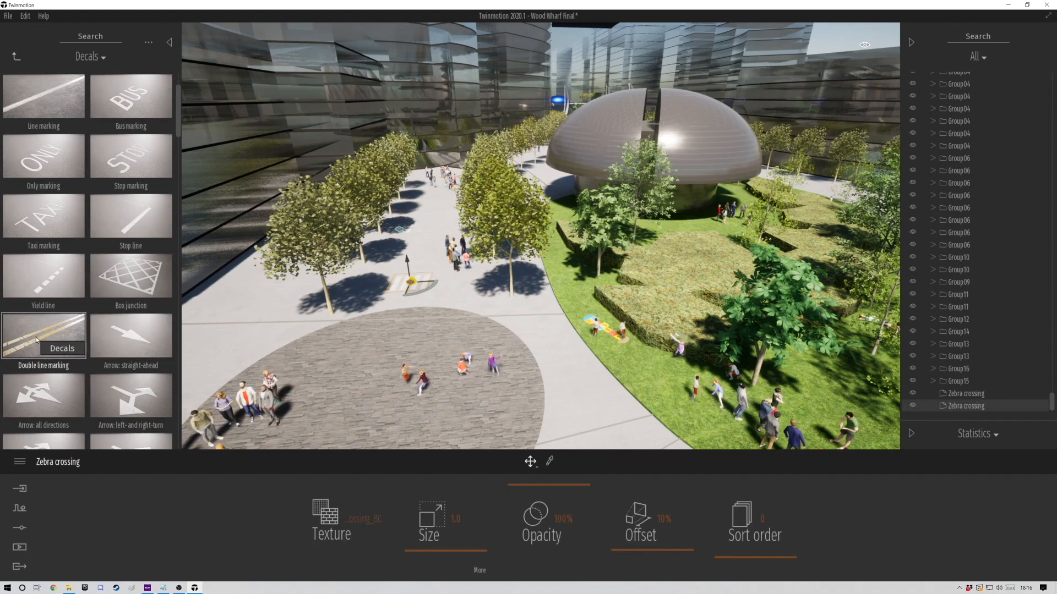
{"action": "scroll", "coordinate": [55, 357], "scroll_direction": "down", "scroll_amount": 5}
{"action": "left_click_drag", "start_coordinate": [179, 145], "coordinate": [186, 257]}
{"action": "left_click_drag", "start_coordinate": [53, 271], "coordinate": [234, 342]}
{"action": "right_click_drag", "start_coordinate": [394, 349], "coordinate": [427, 388]}
{"action": "right_click_drag", "start_coordinate": [379, 416], "coordinate": [533, 412]}
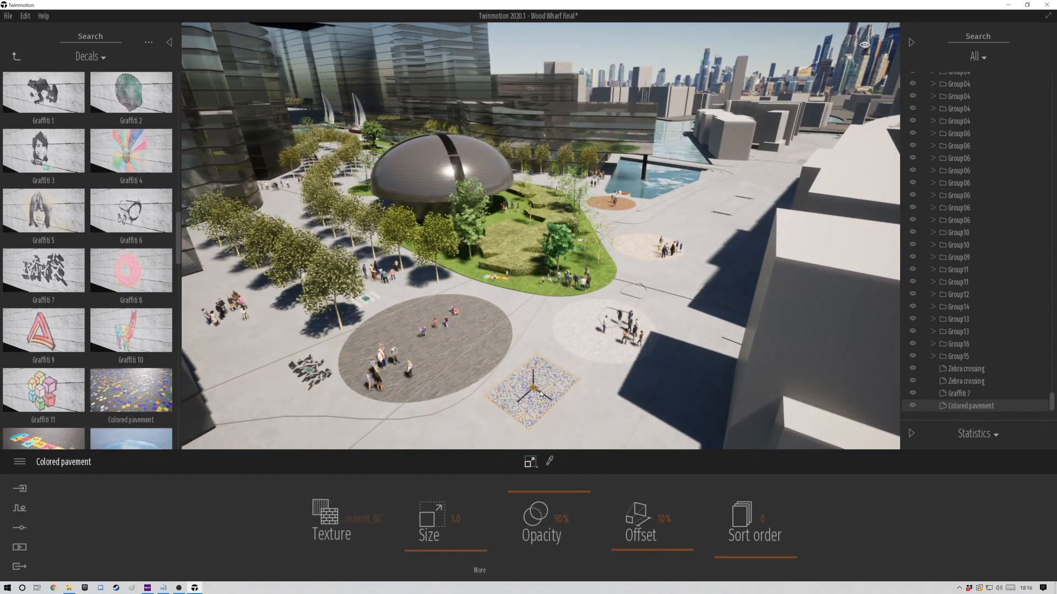
Step: Add Graffiti 10 between the stone circles, Graffiti 11 by the trees, and Puddle 1 decals on the grey circle and beside the colored pavement
{"action": "left_click_drag", "start_coordinate": [144, 343], "coordinate": [531, 319]}
{"action": "left_click_drag", "start_coordinate": [57, 392], "coordinate": [394, 295]}
{"action": "left_click_drag", "start_coordinate": [131, 422], "coordinate": [459, 374]}
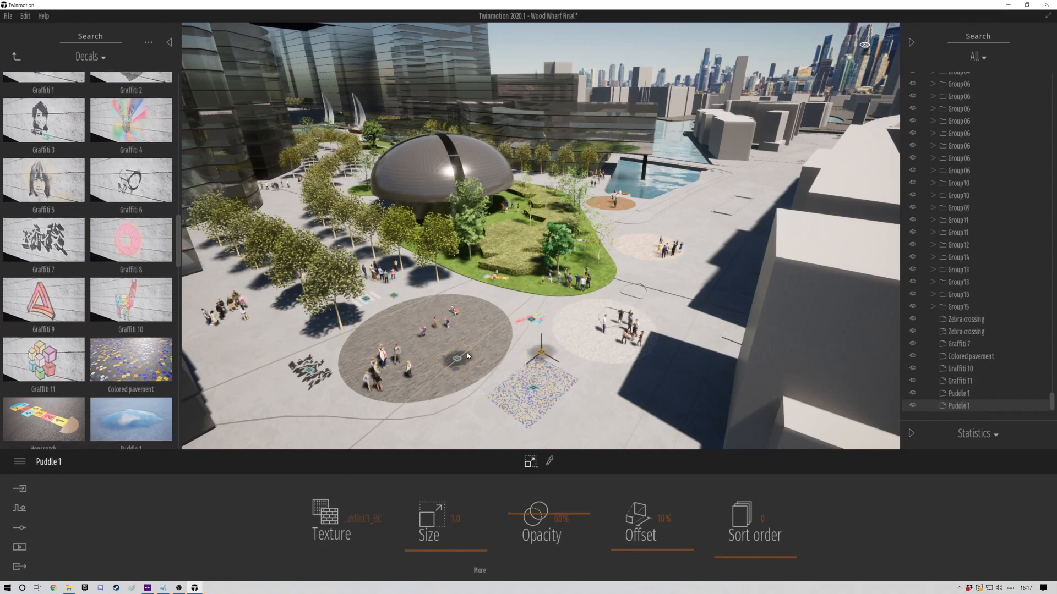
Step: Place two Stains 1 decals on the plaza paving around the graffiti and colored pavement
{"action": "scroll", "coordinate": [131, 358], "scroll_direction": "down", "scroll_amount": 3}
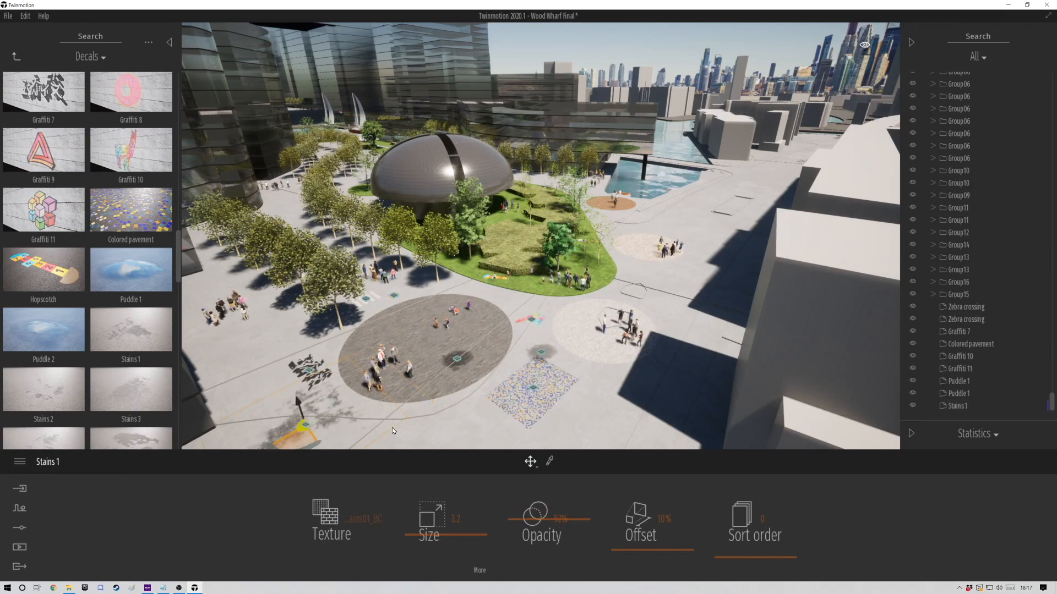
{"action": "left_click_drag", "start_coordinate": [602, 427], "coordinate": [630, 424], "text": "shift"}
{"action": "left_click", "coordinate": [504, 349]}
{"action": "right_click_drag", "start_coordinate": [501, 349], "coordinate": [358, 314]}
{"action": "scroll", "coordinate": [142, 427], "scroll_direction": "down", "scroll_amount": 2}
{"action": "scroll", "coordinate": [142, 427], "scroll_direction": "down", "scroll_amount": 10}
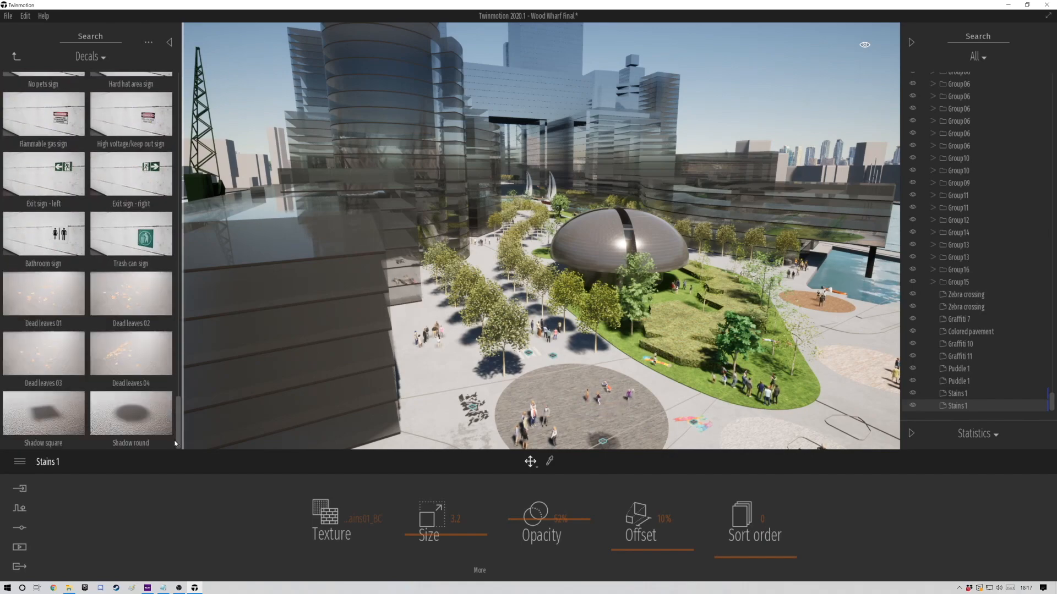
Step: Place three Group04 people groups on the quay around the cranes
{"action": "right_click_drag", "start_coordinate": [538, 329], "coordinate": [314, 396]}
{"action": "double_click", "coordinate": [16, 57]}
{"action": "left_click", "coordinate": [142, 131]}
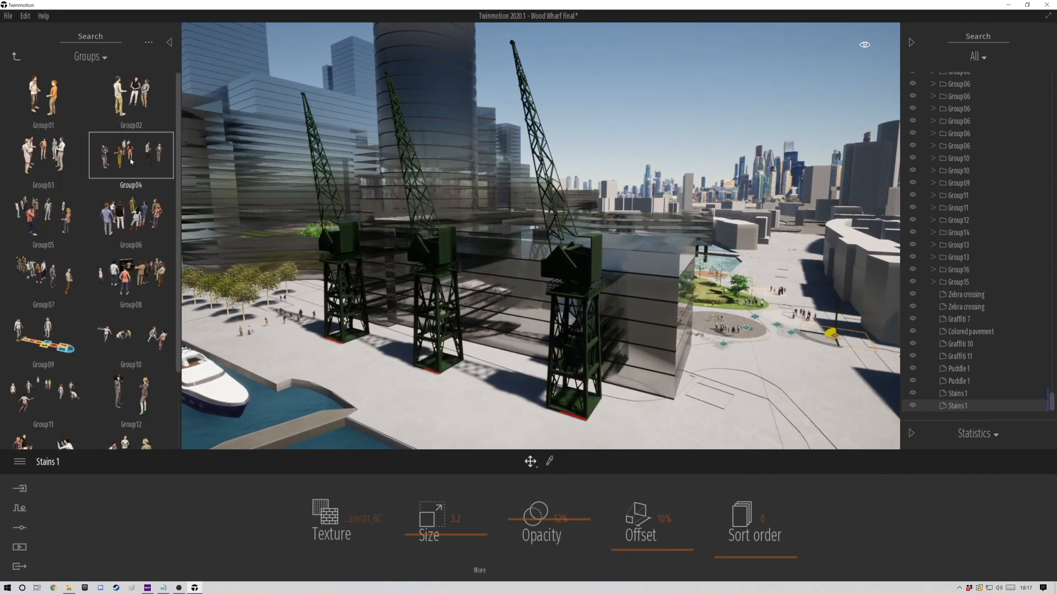
{"action": "left_click_drag", "start_coordinate": [301, 325], "coordinate": [311, 355]}
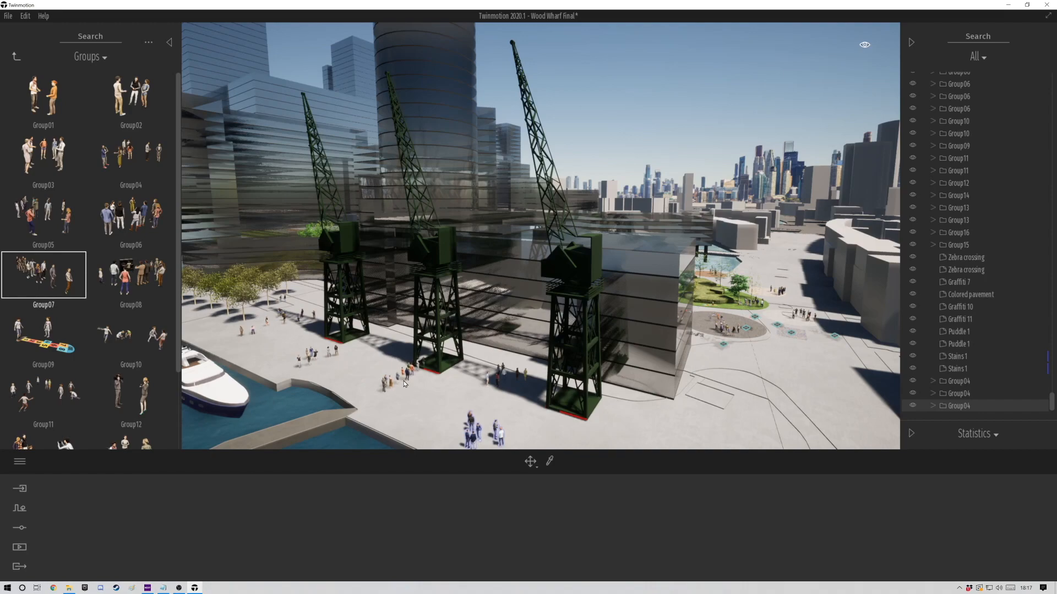
Step: Place Group07 beside the middle crane, Group12 near the water's edge by the boat, and Group08 beside the nearest crane
{"action": "left_click_drag", "start_coordinate": [406, 383], "coordinate": [406, 384]}
{"action": "scroll", "coordinate": [386, 381], "scroll_direction": "down", "scroll_amount": 3}
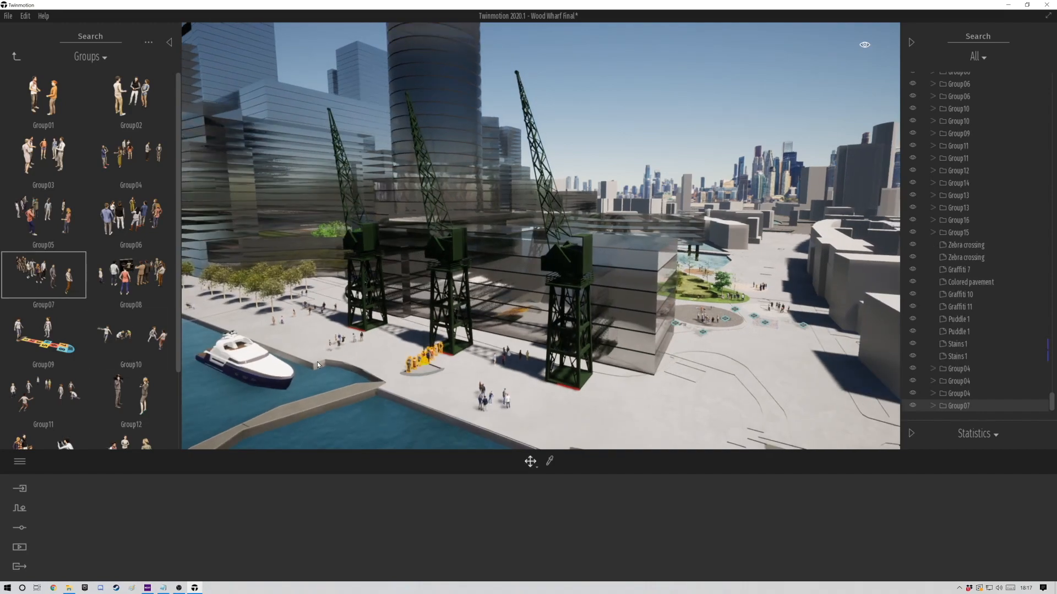
{"action": "scroll", "coordinate": [351, 365], "scroll_direction": "up", "scroll_amount": 4}
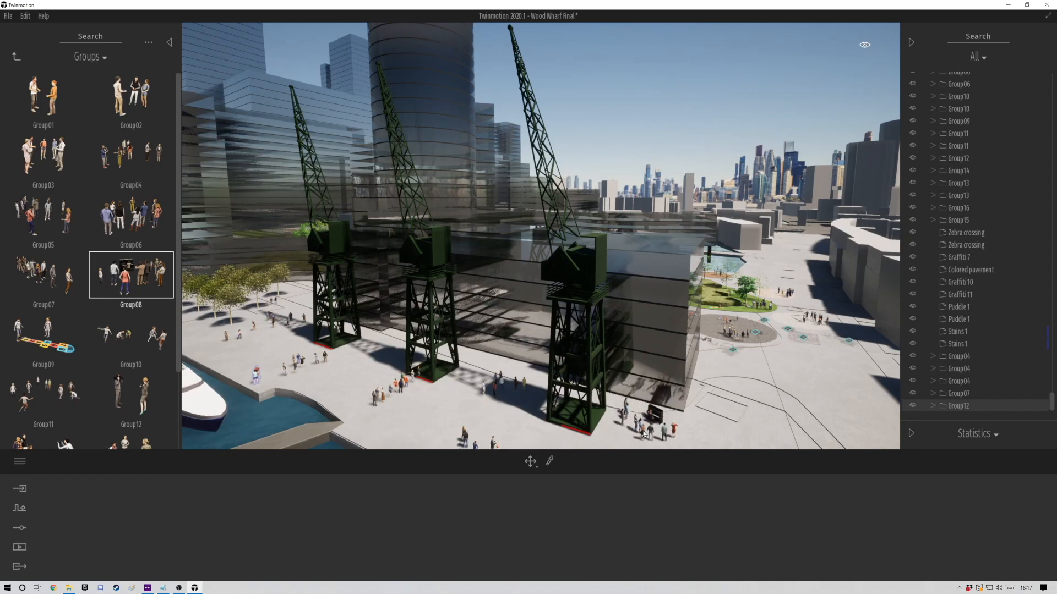
Step: Apply the Galvanised steel 01 metal material to the three green cranes and save the project
{"action": "left_click", "coordinate": [17, 57]}
{"action": "left_click", "coordinate": [44, 119]}
{"action": "left_click", "coordinate": [133, 107]}
{"action": "scroll", "coordinate": [130, 352], "scroll_direction": "down", "scroll_amount": 5}
{"action": "left_click_drag", "start_coordinate": [121, 327], "coordinate": [550, 276]}
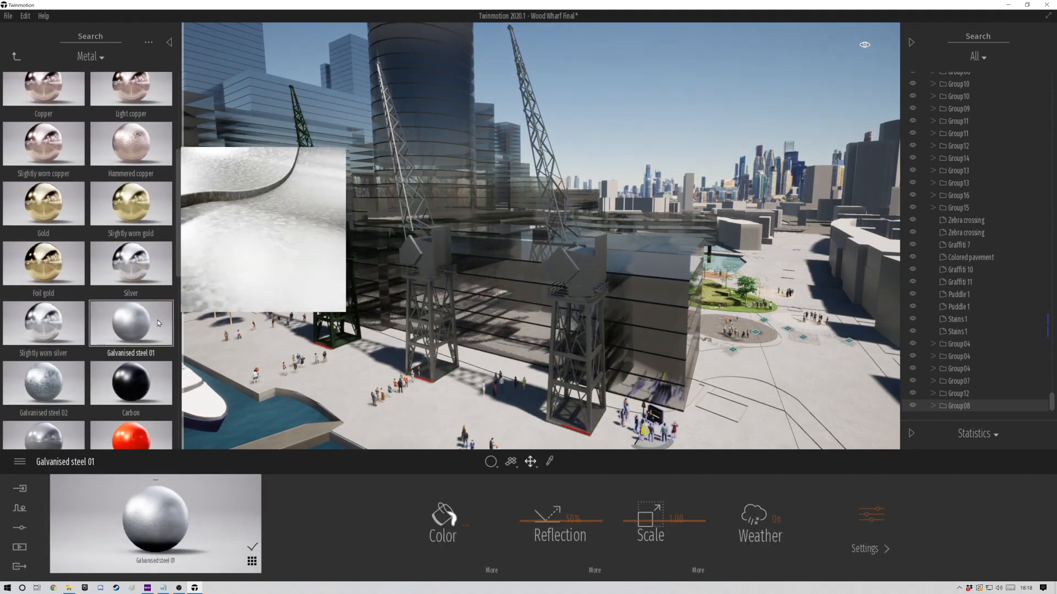
{"action": "left_click_drag", "start_coordinate": [159, 324], "coordinate": [336, 270]}
{"action": "middle_click_drag", "start_coordinate": [337, 270], "coordinate": [584, 276], "text": "shift"}
{"action": "right_click_drag", "start_coordinate": [495, 265], "coordinate": [759, 267]}
{"action": "right_click_drag", "start_coordinate": [408, 278], "coordinate": [592, 241]}
{"action": "key", "text": "ctrl+s"}
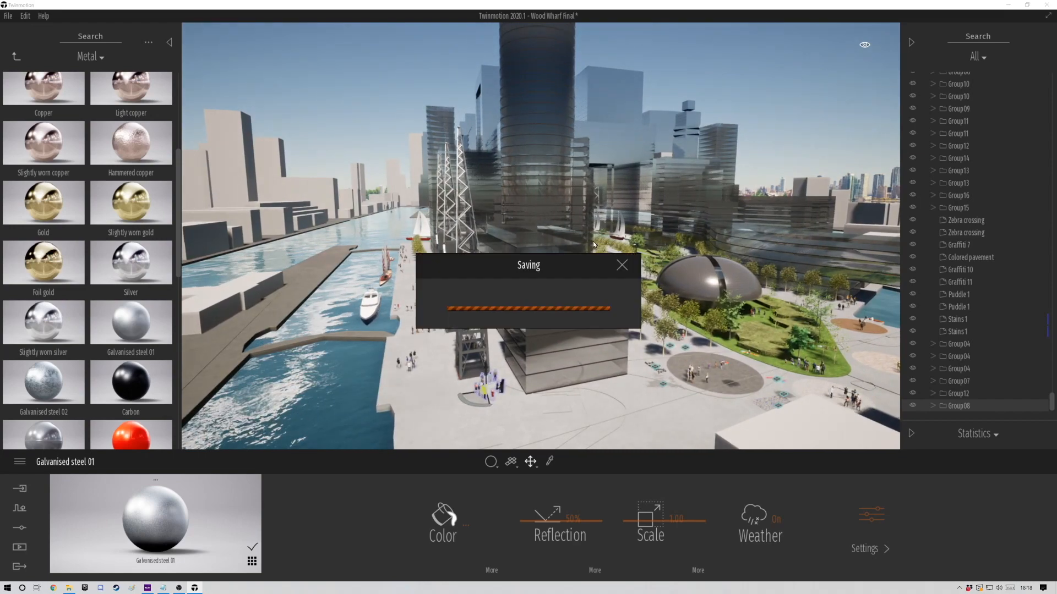
Step: Apply the Silver metal material in the plaza area around the dome
{"action": "key", "text": "d"}
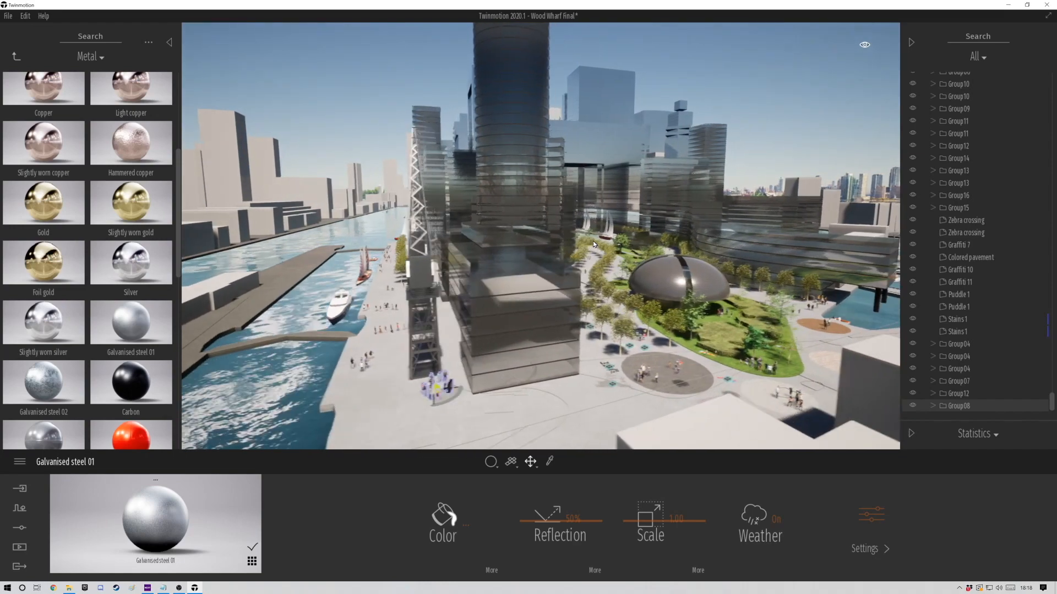
{"action": "key", "text": "w"}
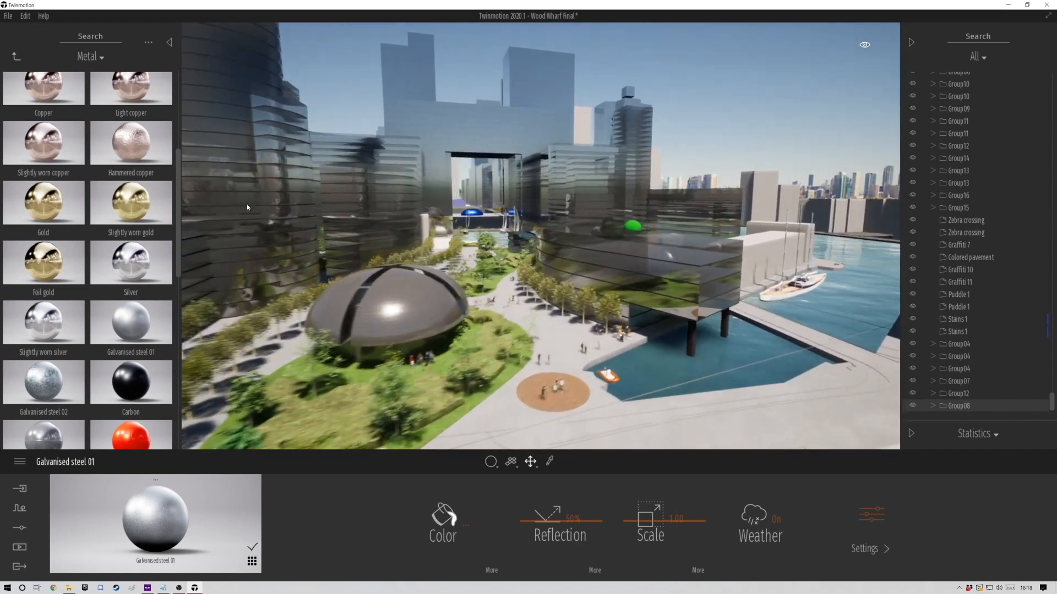
{"action": "left_click_drag", "start_coordinate": [131, 264], "coordinate": [563, 363]}
Step: Delete the outermost green placeholder tree group from the lawn in the courtyard between the curved glass buildings
{"action": "key", "text": "w"}
{"action": "right_click_drag", "start_coordinate": [563, 363], "coordinate": [451, 311]}
{"action": "key", "text": "w"}
{"action": "key", "text": "w"}
{"action": "right_click_drag", "start_coordinate": [705, 262], "coordinate": [823, 275]}
{"action": "key", "text": "w"}
{"action": "left_click", "coordinate": [609, 269]}
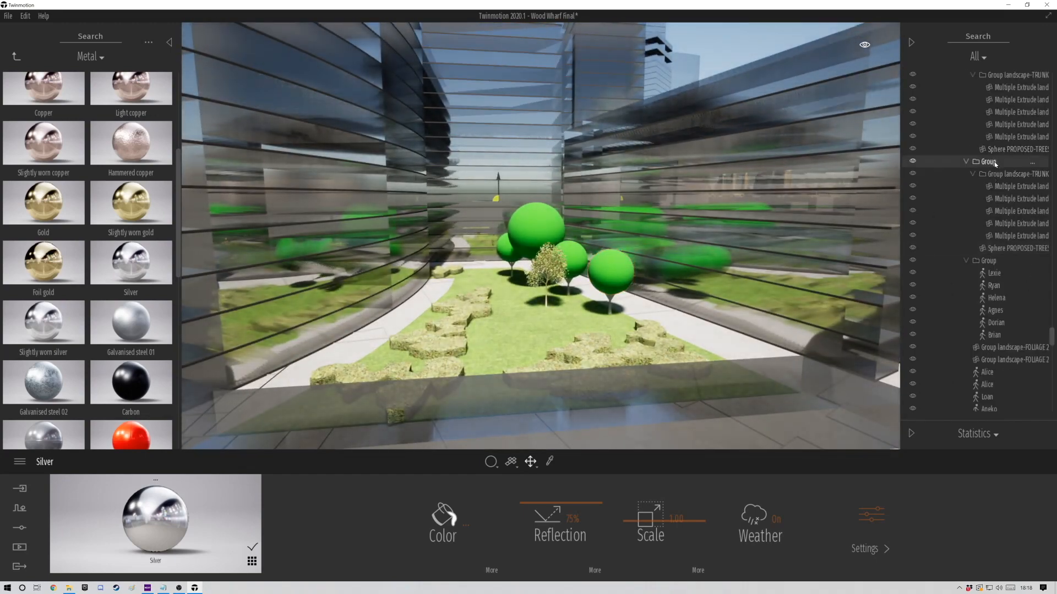
{"action": "key", "text": "Delete"}
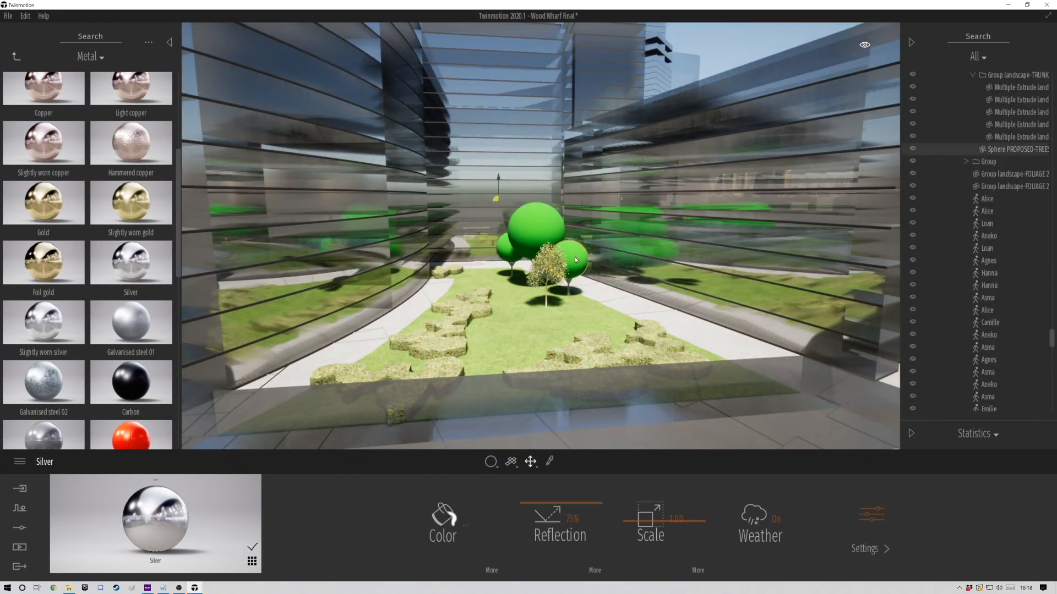
{"action": "scroll", "coordinate": [1003, 144], "scroll_direction": "up", "scroll_amount": 1}
{"action": "left_click", "coordinate": [1003, 104]}
{"action": "key", "text": "Delete"}
Step: Delete the remaining green placeholder spheres and their trunks from the courtyard lawn
{"action": "left_click", "coordinate": [544, 229]}
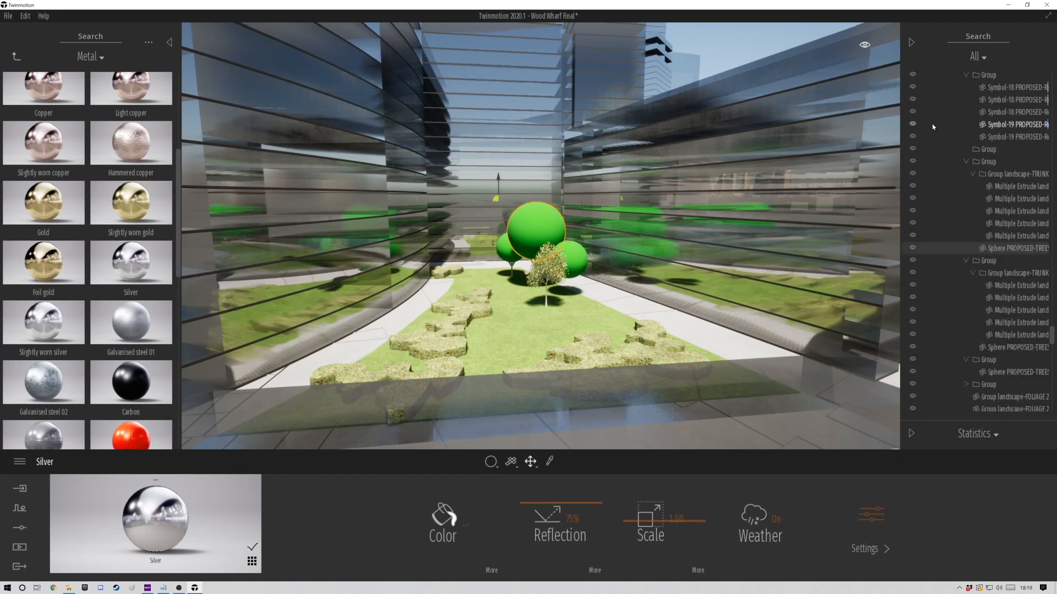
{"action": "left_click", "coordinate": [990, 173]}
{"action": "key", "text": "Delete"}
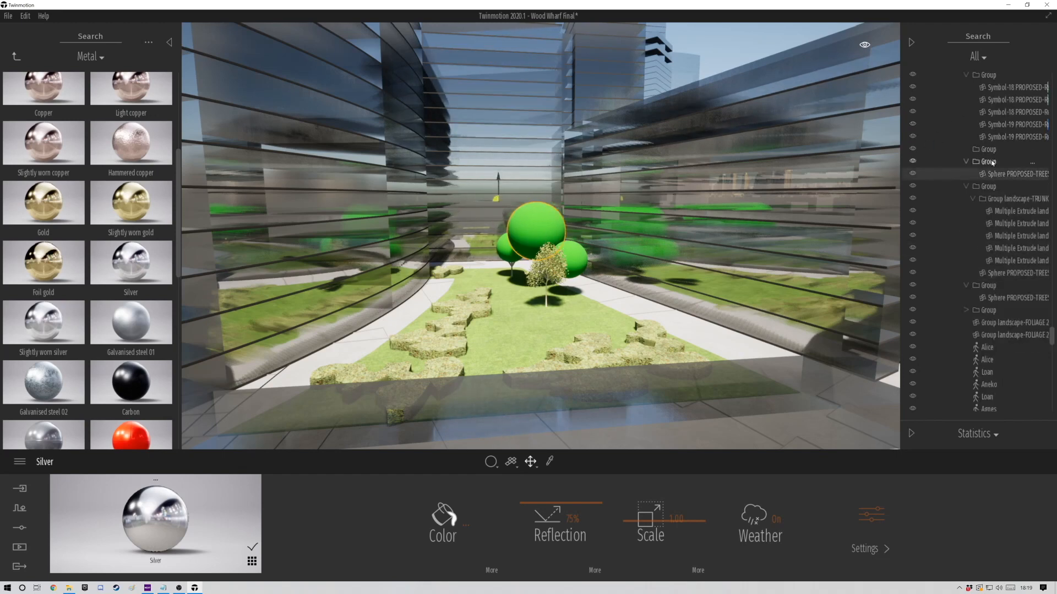
{"action": "left_click", "coordinate": [988, 162]}
{"action": "key", "text": "Delete"}
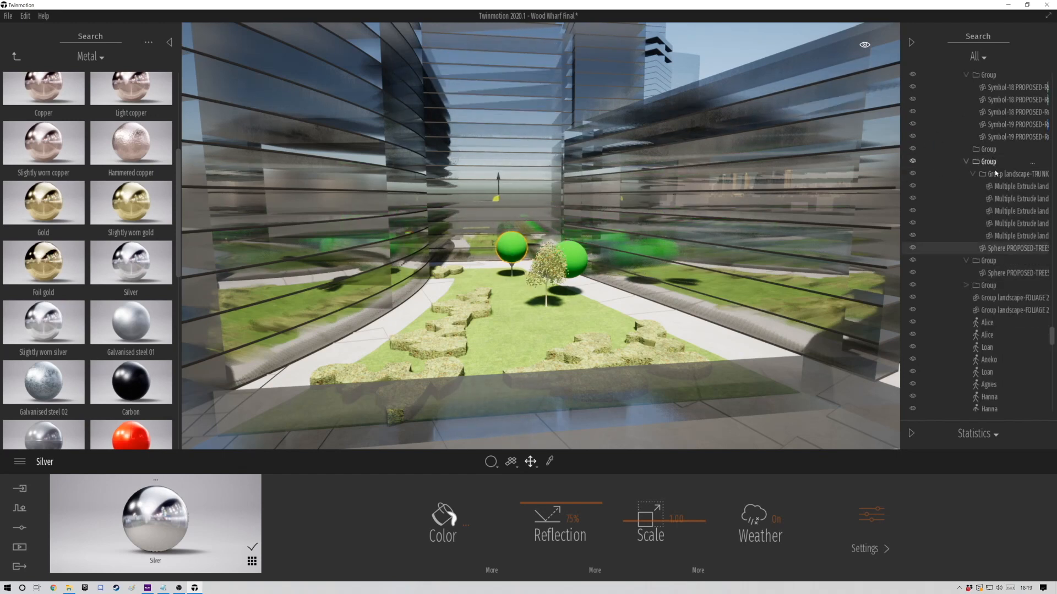
{"action": "left_click", "coordinate": [995, 173]}
{"action": "key", "text": "Delete"}
{"action": "key", "text": "Delete"}
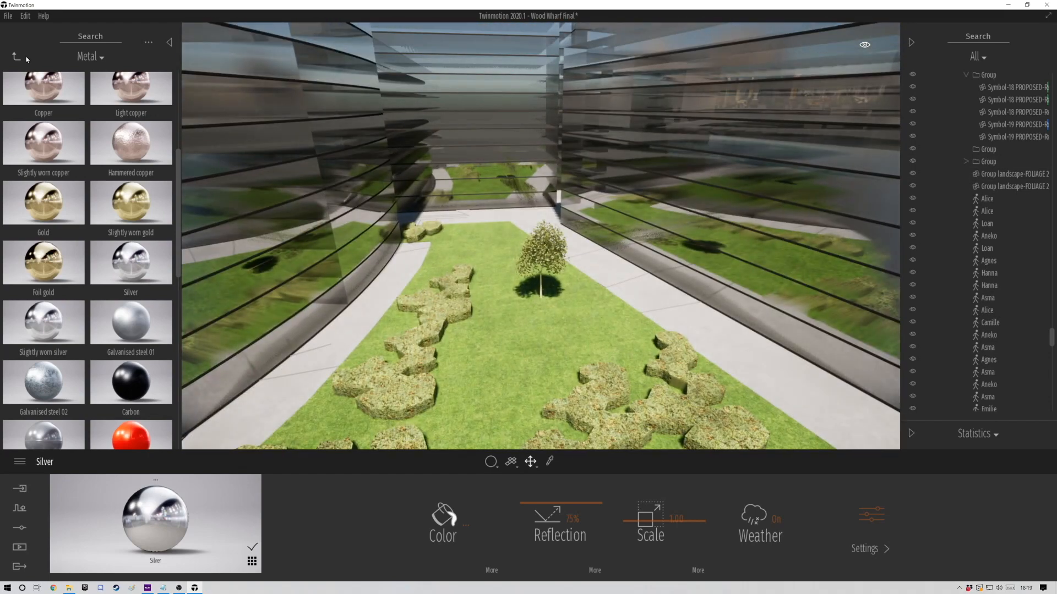
Step: Place five Group05 people groups across the courtyard lawn and along the paths on both sides of it
{"action": "left_click", "coordinate": [15, 57]}
{"action": "left_click", "coordinate": [16, 57]}
{"action": "left_click", "coordinate": [43, 217]}
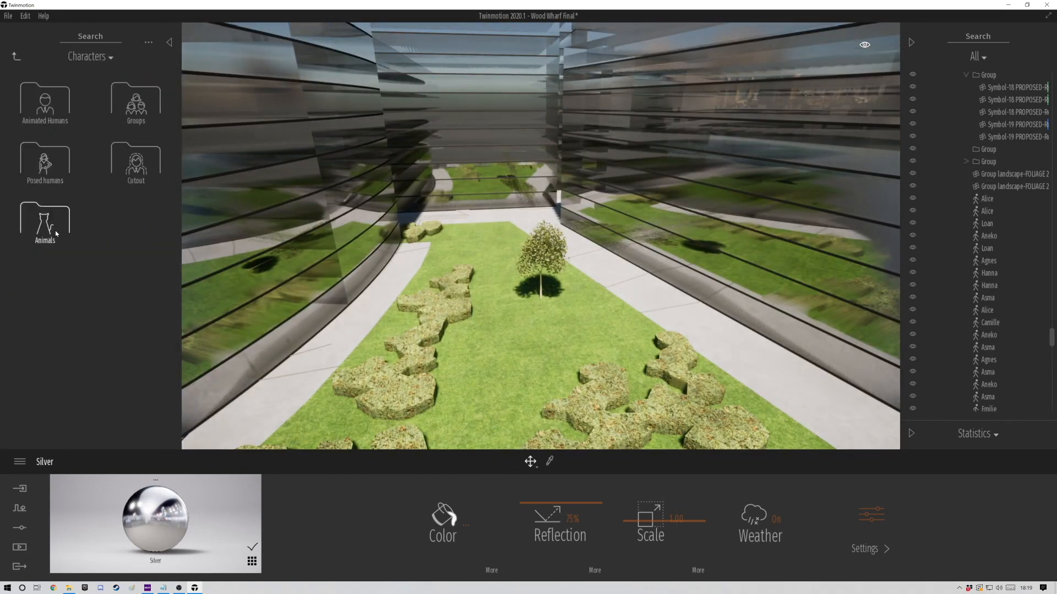
{"action": "left_click", "coordinate": [43, 221]}
{"action": "left_click_drag", "start_coordinate": [47, 217], "coordinate": [532, 380]}
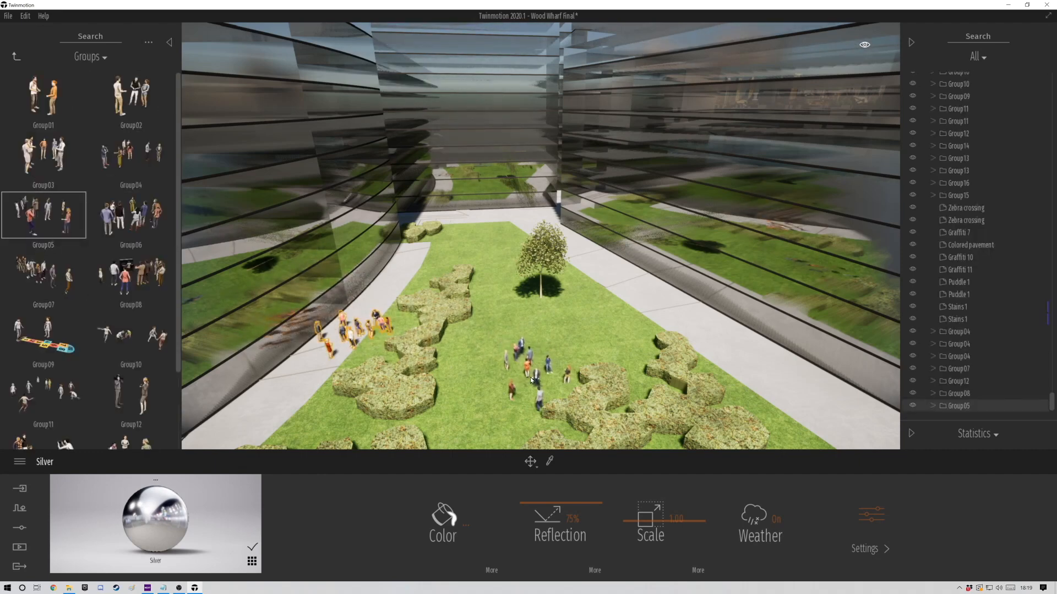
{"action": "left_click", "coordinate": [448, 266]}
{"action": "left_click", "coordinate": [632, 292]}
{"action": "left_click", "coordinate": [780, 397]}
{"action": "key", "text": "Escape"}
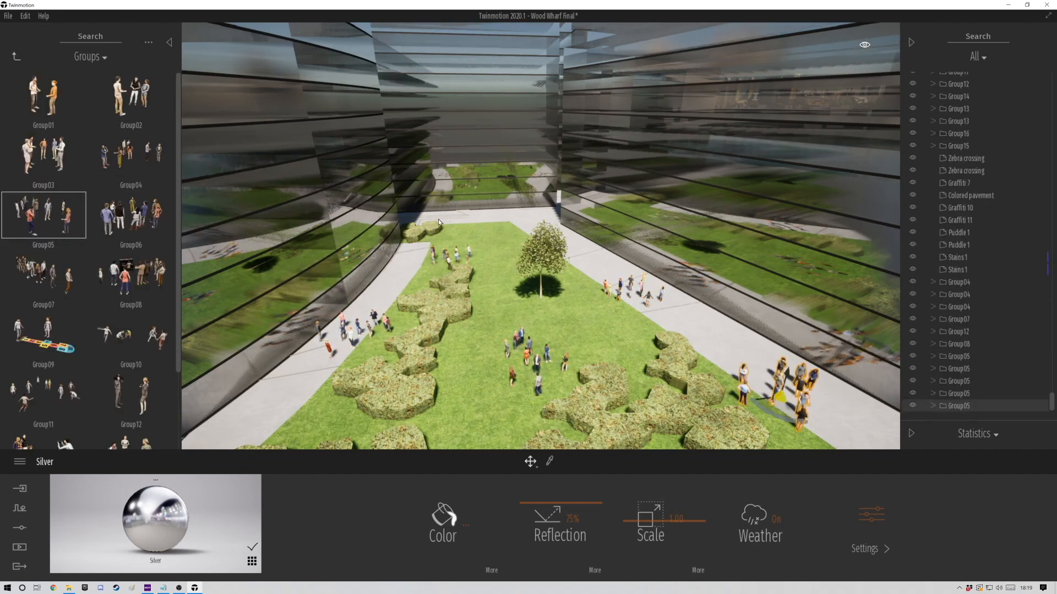
Step: Place three Group04 people groups at the far end of the courtyard, on the lawn, and on the near part of the path
{"action": "left_click", "coordinate": [479, 239]}
{"action": "left_click", "coordinate": [467, 402]}
{"action": "left_click", "coordinate": [276, 428]}
Step: Place three Sweet Birch trees on the courtyard lawn: one at the far end and one beside each row of shrubs
{"action": "left_click", "coordinate": [14, 59]}
{"action": "left_click", "coordinate": [15, 57]}
{"action": "left_click", "coordinate": [134, 102]}
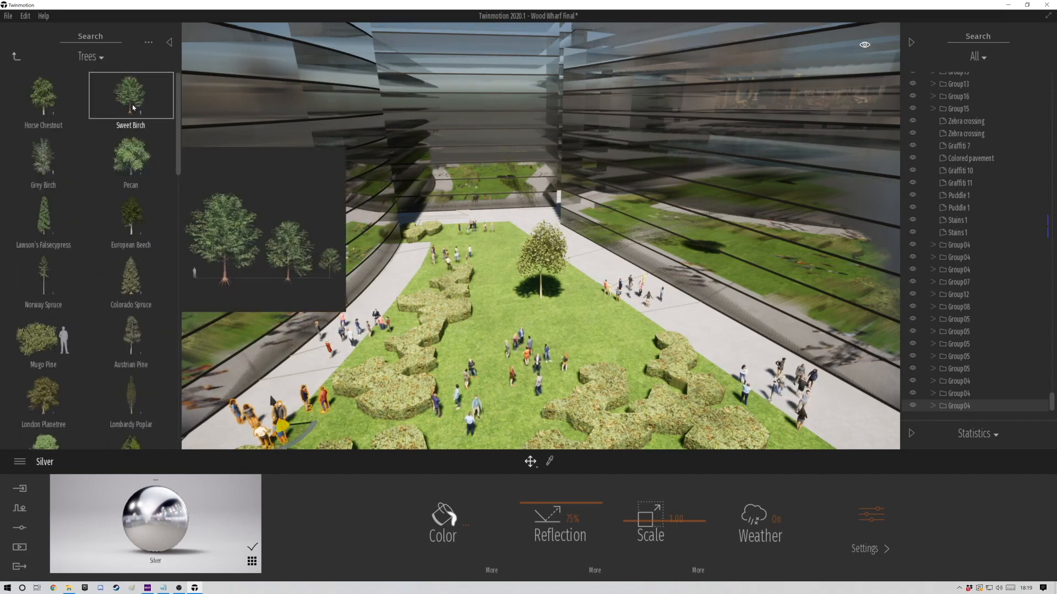
{"action": "left_click", "coordinate": [131, 102]}
{"action": "left_click", "coordinate": [518, 241]}
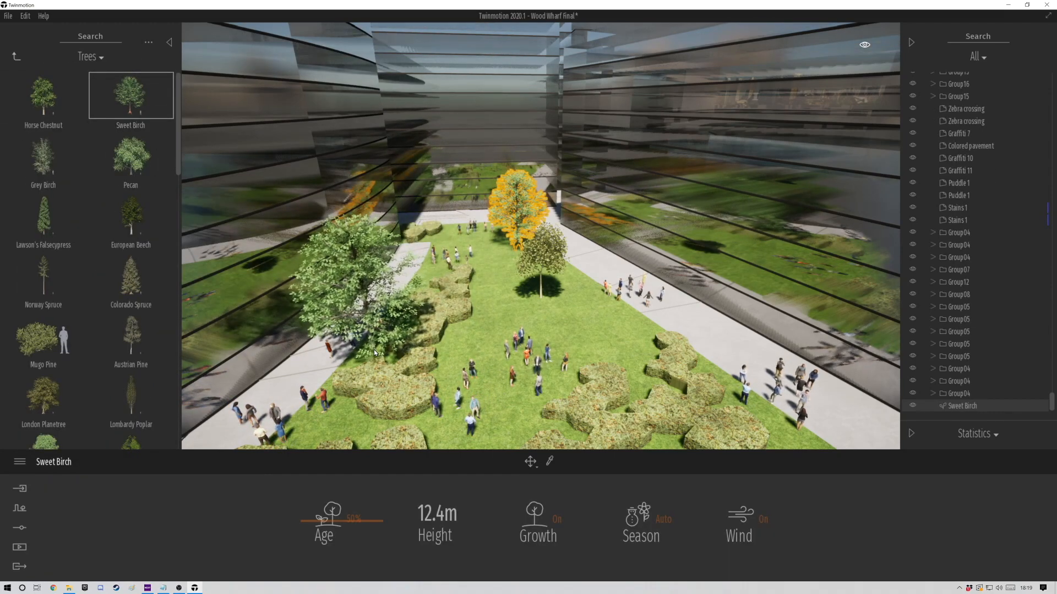
{"action": "left_click", "coordinate": [377, 358]}
{"action": "left_click", "coordinate": [619, 350]}
Step: Place seven Plum Trees around the courtyard lawn among the birches and shrubs
{"action": "right_click_drag", "start_coordinate": [618, 350], "coordinate": [616, 276]}
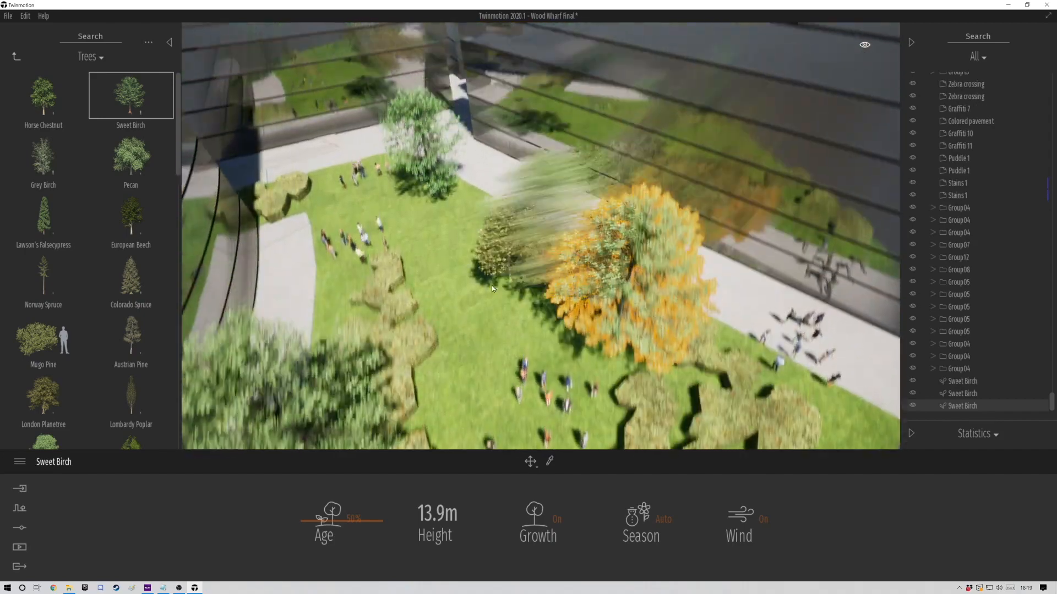
{"action": "key", "text": "s"}
{"action": "left_click_drag", "start_coordinate": [177, 162], "coordinate": [185, 322]}
{"action": "left_click", "coordinate": [135, 228]}
{"action": "left_click", "coordinate": [385, 250]}
{"action": "left_click", "coordinate": [480, 282]}
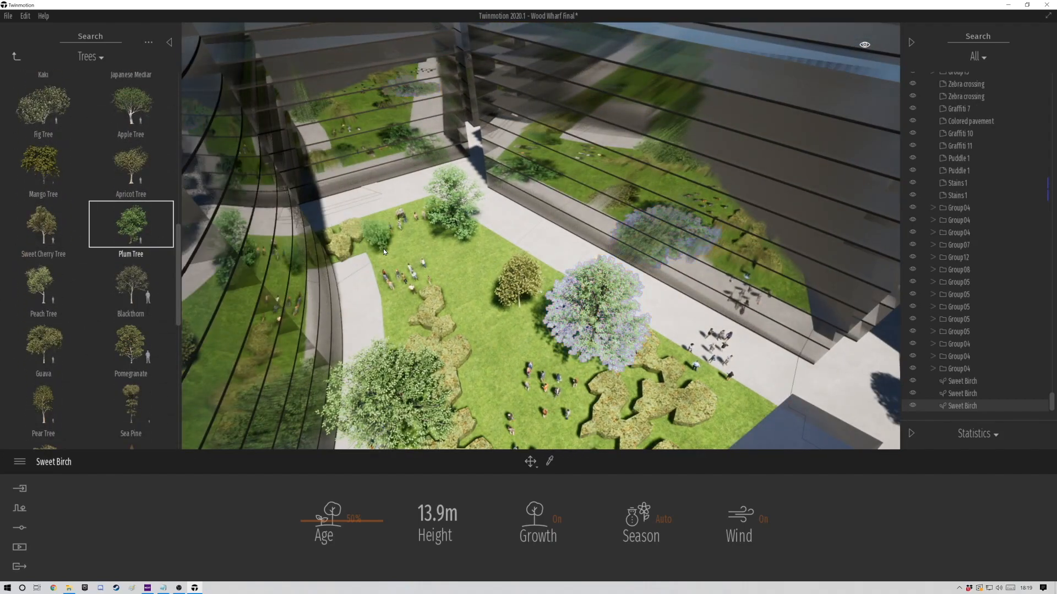
{"action": "left_click", "coordinate": [475, 314]}
{"action": "key", "text": "s"}
{"action": "left_click", "coordinate": [547, 388]}
{"action": "key", "text": "s"}
{"action": "left_click", "coordinate": [494, 385]}
{"action": "left_click", "coordinate": [569, 338]}
{"action": "left_click", "coordinate": [622, 316]}
Step: Delete the five green foliage spheres of the placeholder trees along the waterfront promenade below the steps
{"action": "right_click_drag", "start_coordinate": [674, 357], "coordinate": [503, 168]}
{"action": "key", "text": "d"}
{"action": "key", "text": "w"}
{"action": "key", "text": "w"}
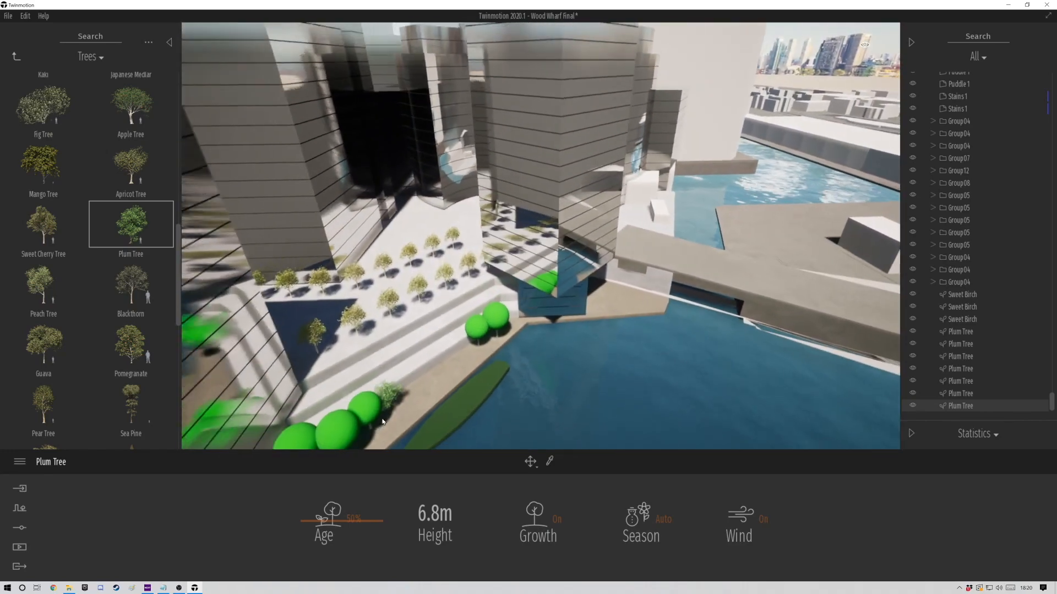
{"action": "key", "text": "Escape"}
{"action": "right_click_drag", "start_coordinate": [383, 421], "coordinate": [358, 385]}
{"action": "left_click", "coordinate": [358, 385]}
{"action": "key", "text": "Delete"}
{"action": "left_click", "coordinate": [387, 380]}
{"action": "key", "text": "Delete"}
{"action": "left_click", "coordinate": [413, 364]}
{"action": "key", "text": "Delete"}
{"action": "left_click", "coordinate": [513, 301]}
{"action": "key", "text": "Delete"}
{"action": "left_click", "coordinate": [532, 300]}
{"action": "key", "text": "Delete"}
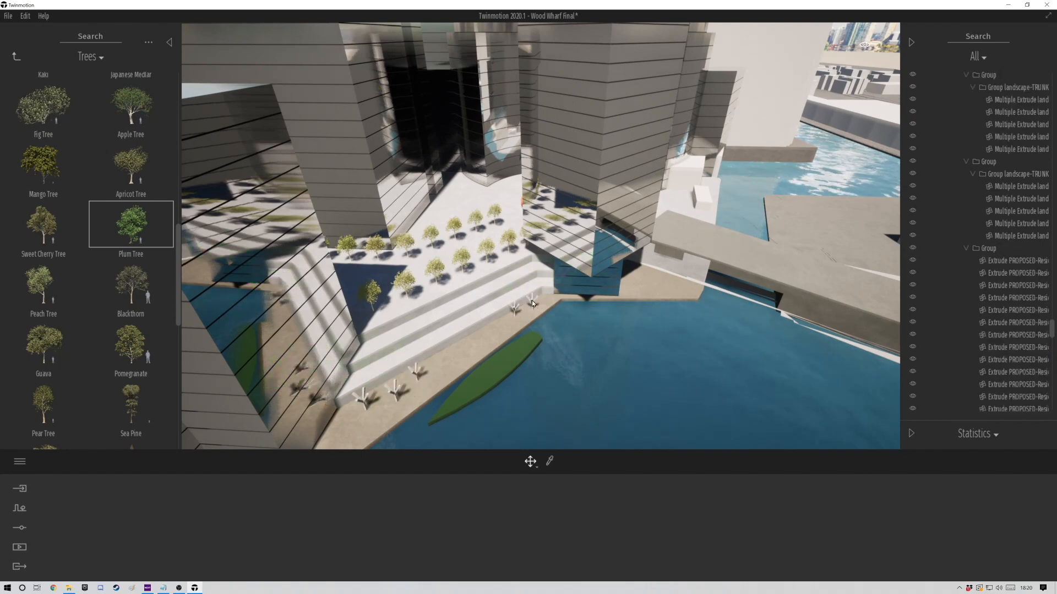
Step: Delete the five white trunks of the placeholder trees along the waterfront promenade below the steps
{"action": "left_click", "coordinate": [516, 309]}
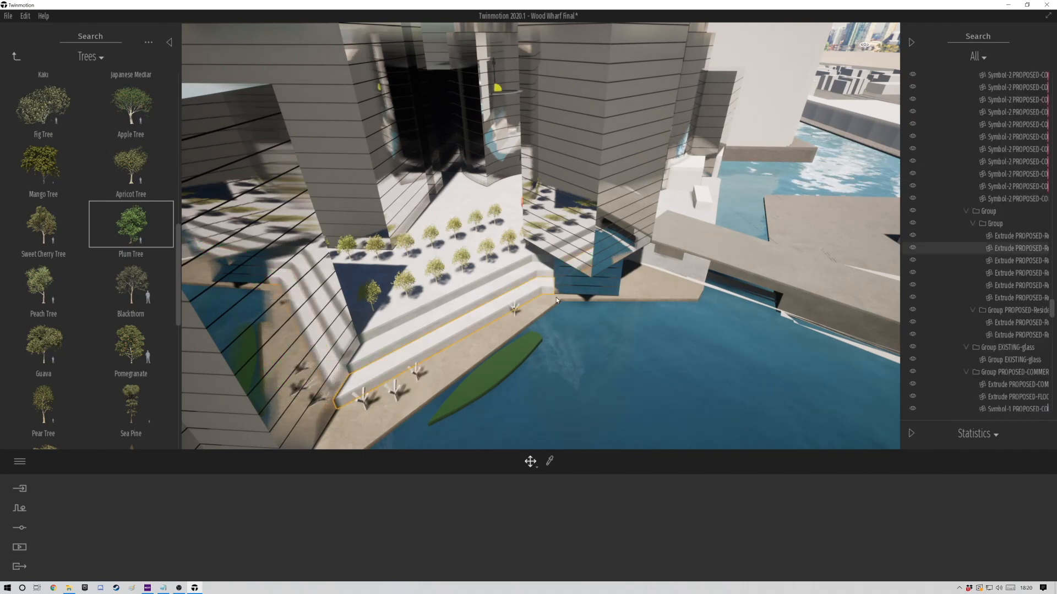
{"action": "key", "text": "w"}
{"action": "left_click", "coordinate": [511, 321]}
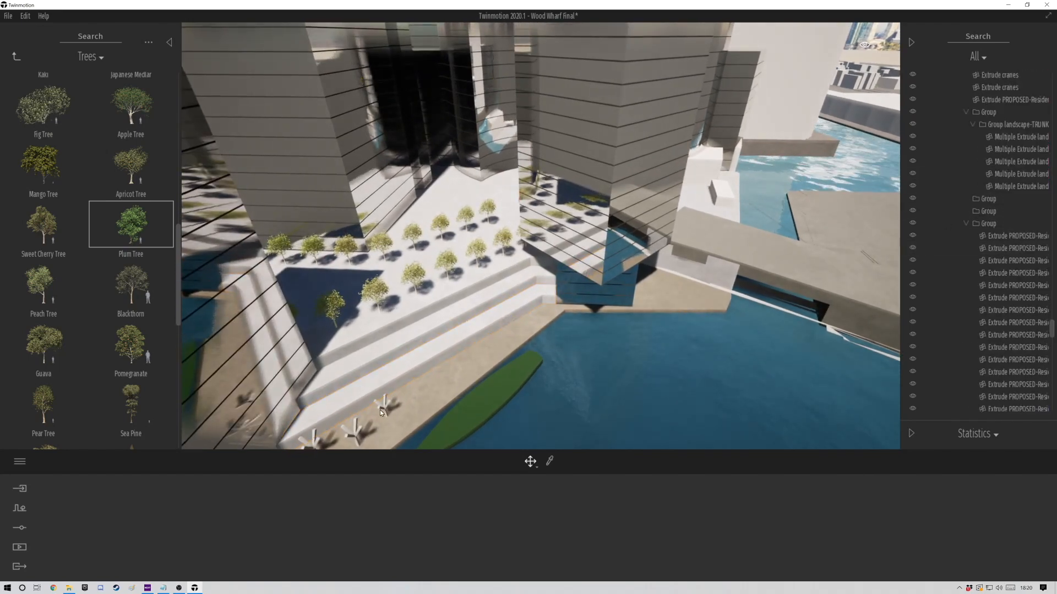
{"action": "left_click", "coordinate": [1001, 126]}
{"action": "key", "text": "Delete"}
{"action": "right_click_drag", "start_coordinate": [633, 264], "coordinate": [517, 313]}
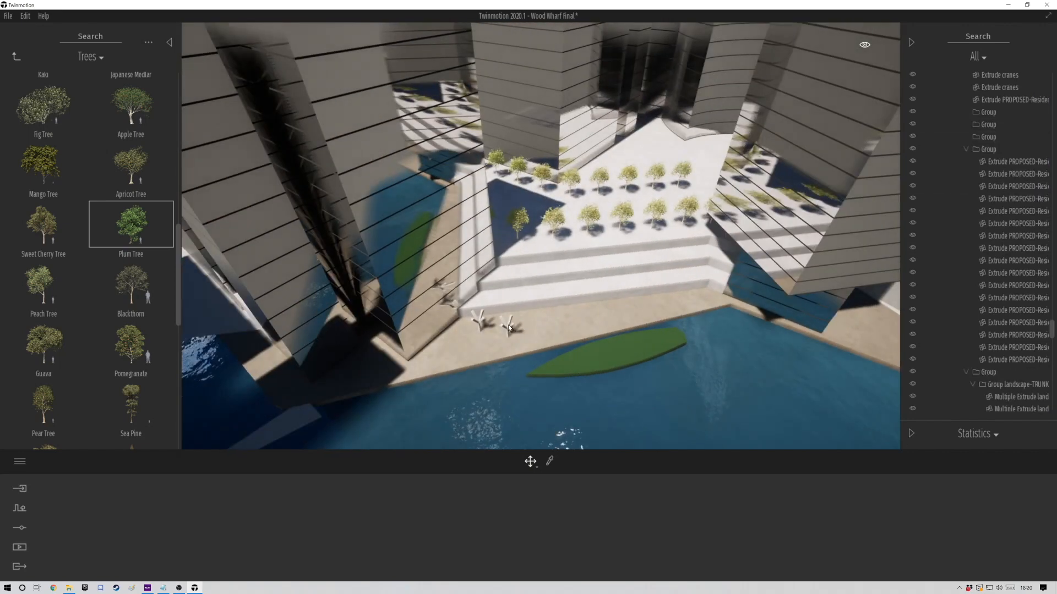
{"action": "left_click", "coordinate": [509, 325]}
{"action": "left_click", "coordinate": [1004, 225]}
{"action": "key", "text": "Delete"}
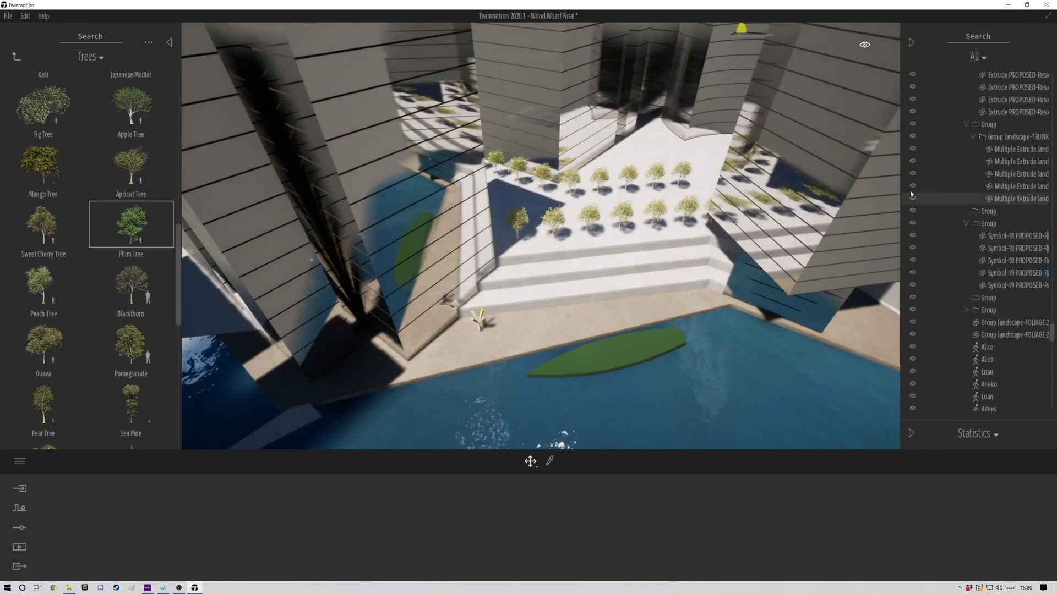
{"action": "key", "text": "Delete"}
Step: Place Plum Trees along the waterfront promenade and copy one into a row of instances spaced 7.62 m apart
{"action": "left_click_drag", "start_coordinate": [131, 225], "coordinate": [505, 354]}
{"action": "left_click", "coordinate": [461, 352]}
{"action": "key", "text": "Escape"}
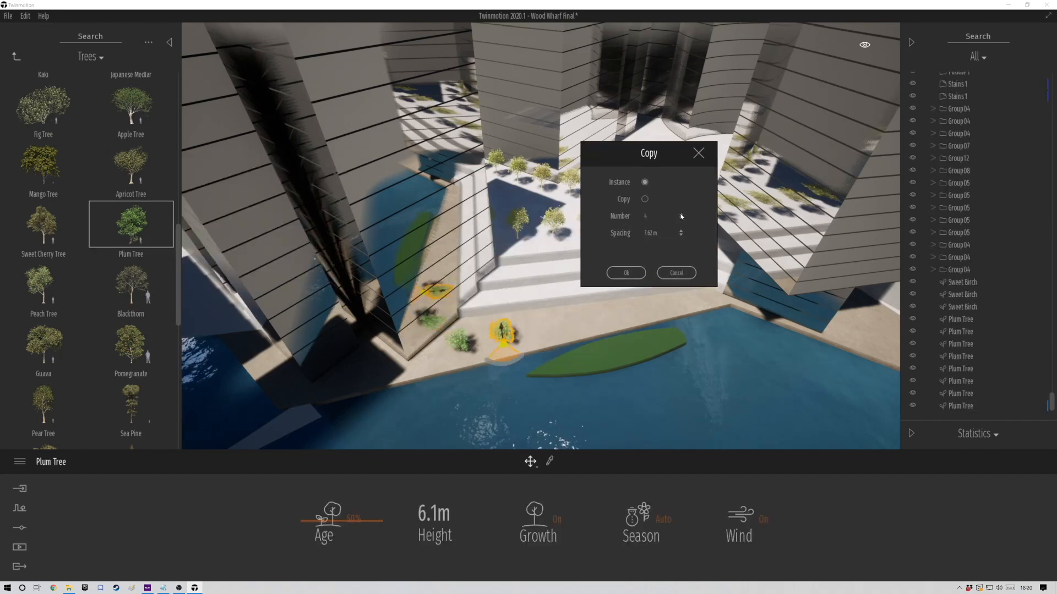
{"action": "left_click", "coordinate": [628, 273]}
Step: Delete the green leaf-shaped object floating in the water beside the promenade
{"action": "middle_click_drag", "start_coordinate": [629, 275], "coordinate": [601, 261], "text": "shift"}
{"action": "left_click", "coordinate": [599, 259]}
{"action": "key", "text": "Delete"}
Step: Place Sail boat 01, Sail boat 02 and InflatableBoat 2 on the water in front of the promenade
{"action": "left_click", "coordinate": [15, 55]}
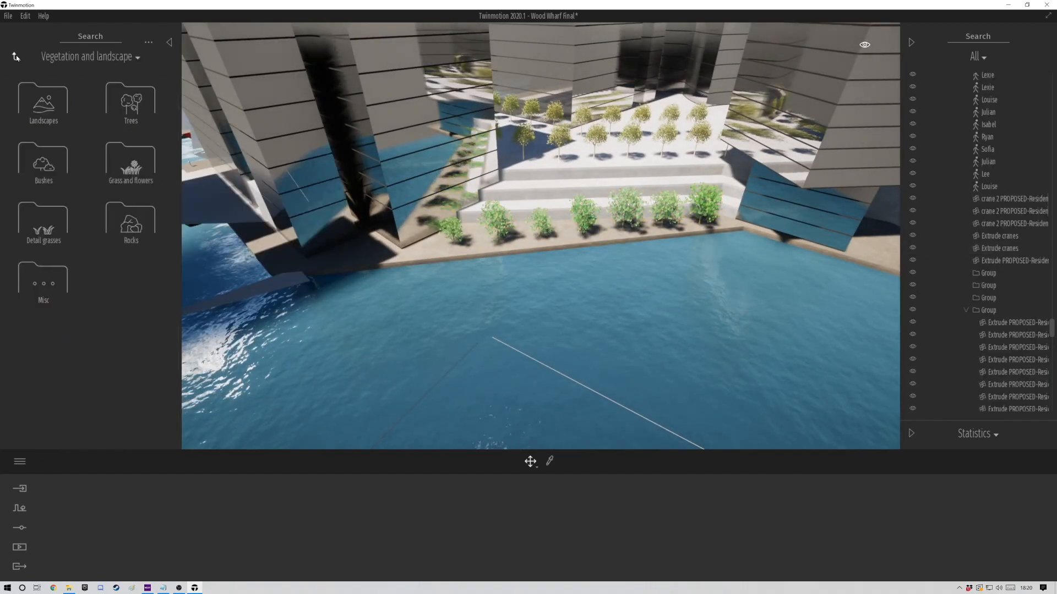
{"action": "left_click", "coordinate": [137, 217]}
{"action": "left_click", "coordinate": [55, 155]}
{"action": "left_click_drag", "start_coordinate": [40, 169], "coordinate": [467, 285]}
{"action": "left_click_drag", "start_coordinate": [131, 160], "coordinate": [684, 262]}
{"action": "left_click_drag", "start_coordinate": [126, 112], "coordinate": [588, 265]}
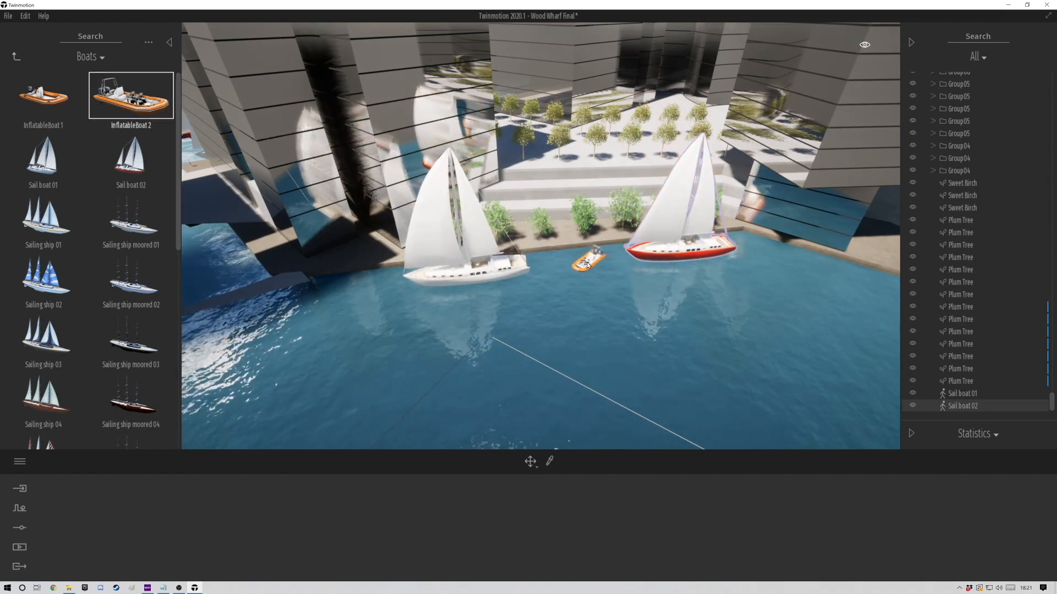
Step: Open the Groups folder of the Characters library
{"action": "scroll", "coordinate": [560, 265], "scroll_direction": "up", "scroll_amount": 4}
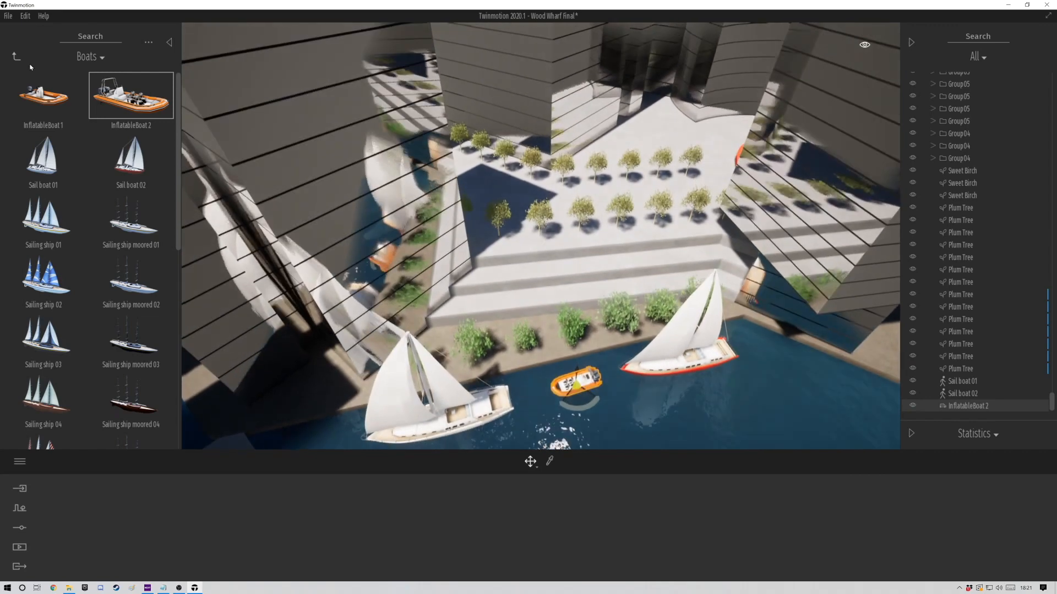
{"action": "double_click", "coordinate": [18, 57]}
{"action": "left_click", "coordinate": [66, 215]}
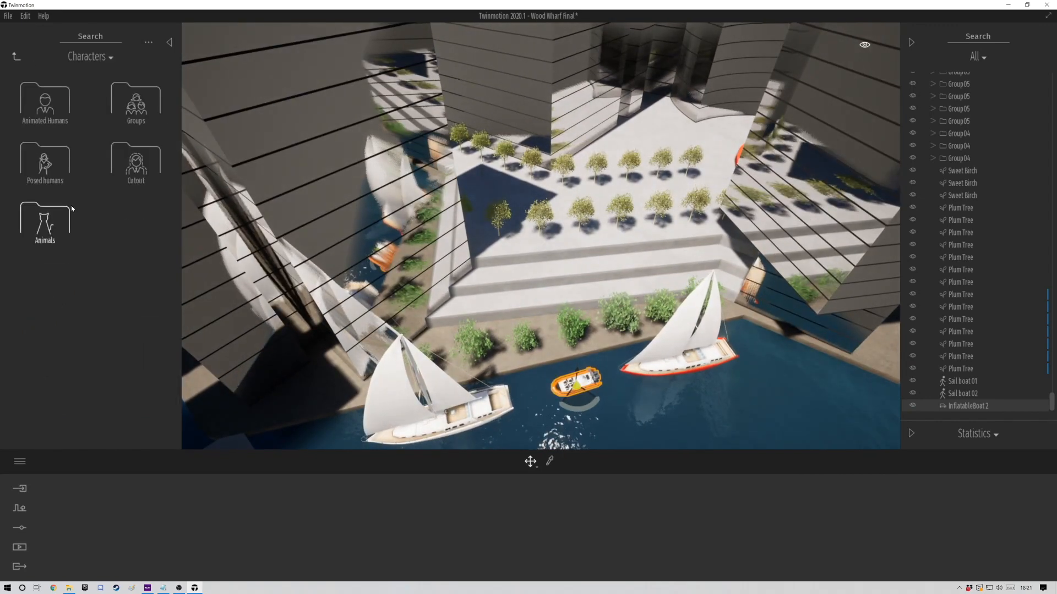
{"action": "left_click", "coordinate": [134, 114]}
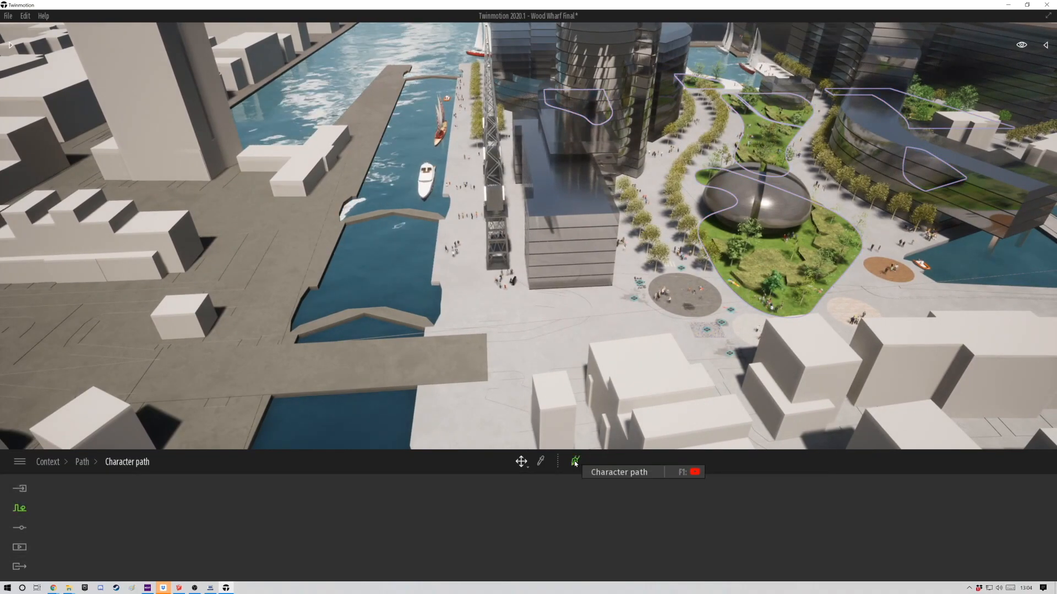
Step: Draw character paths along the waterfront quay and from the gardens past the dome plaza to the far bank across the bridge
{"action": "scroll", "coordinate": [656, 359], "scroll_direction": "down", "scroll_amount": 3}
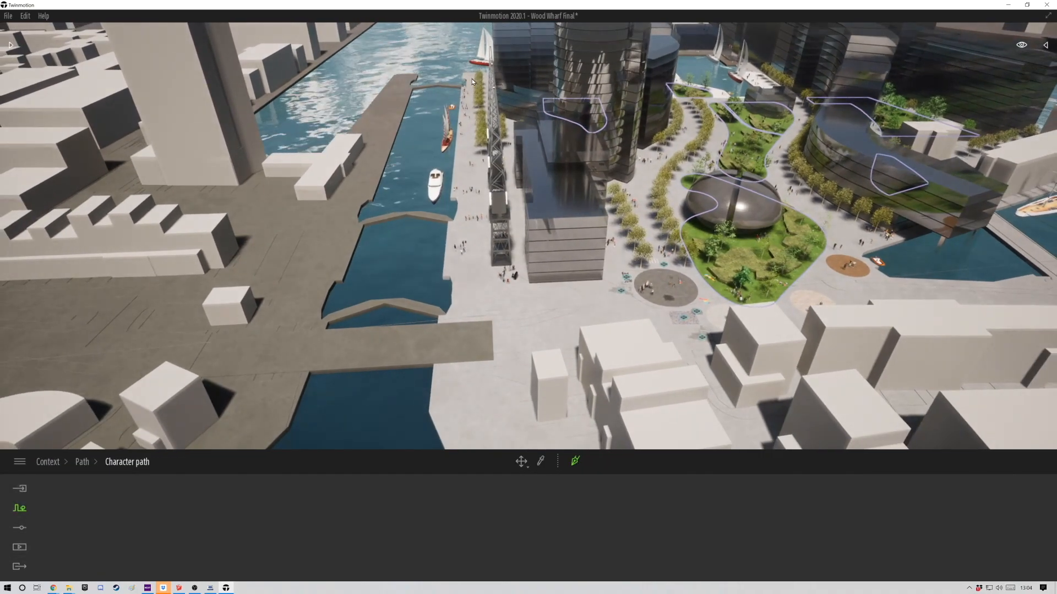
{"action": "left_click", "coordinate": [471, 78]}
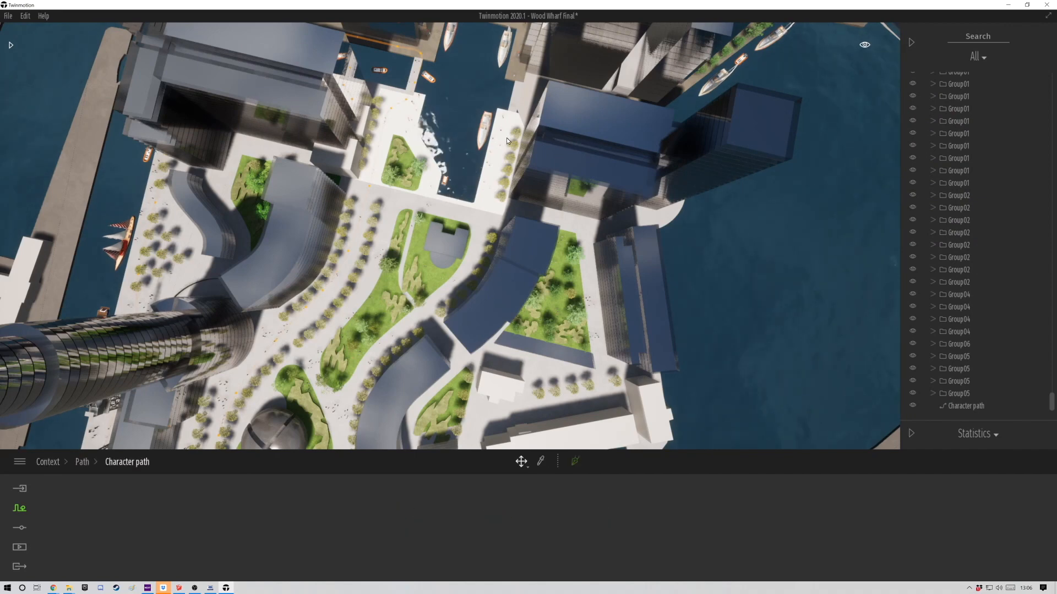
{"action": "scroll", "coordinate": [516, 87], "scroll_direction": "down", "scroll_amount": 1}
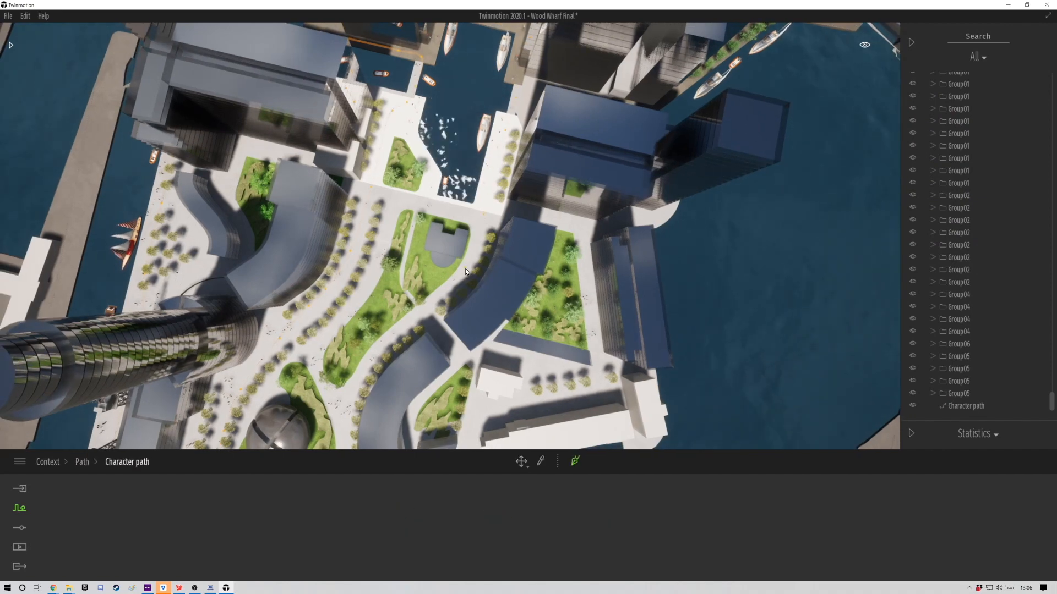
{"action": "scroll", "coordinate": [414, 327], "scroll_direction": "up", "scroll_amount": 2}
{"action": "scroll", "coordinate": [414, 327], "scroll_direction": "up", "scroll_amount": 2}
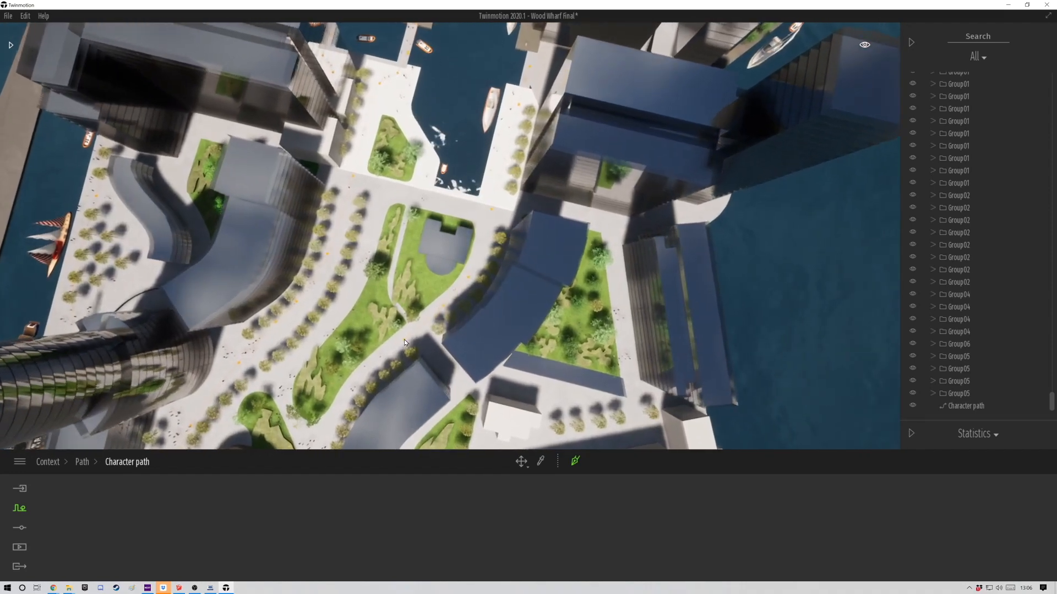
{"action": "middle_click_drag", "start_coordinate": [379, 385], "coordinate": [507, 80]}
{"action": "key", "text": "w"}
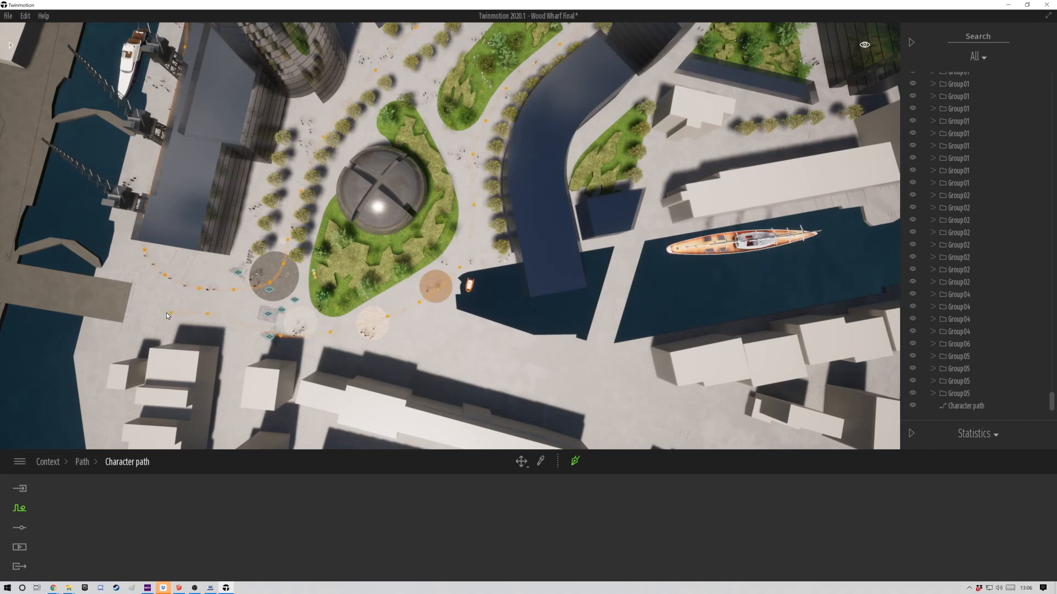
{"action": "key", "text": "a"}
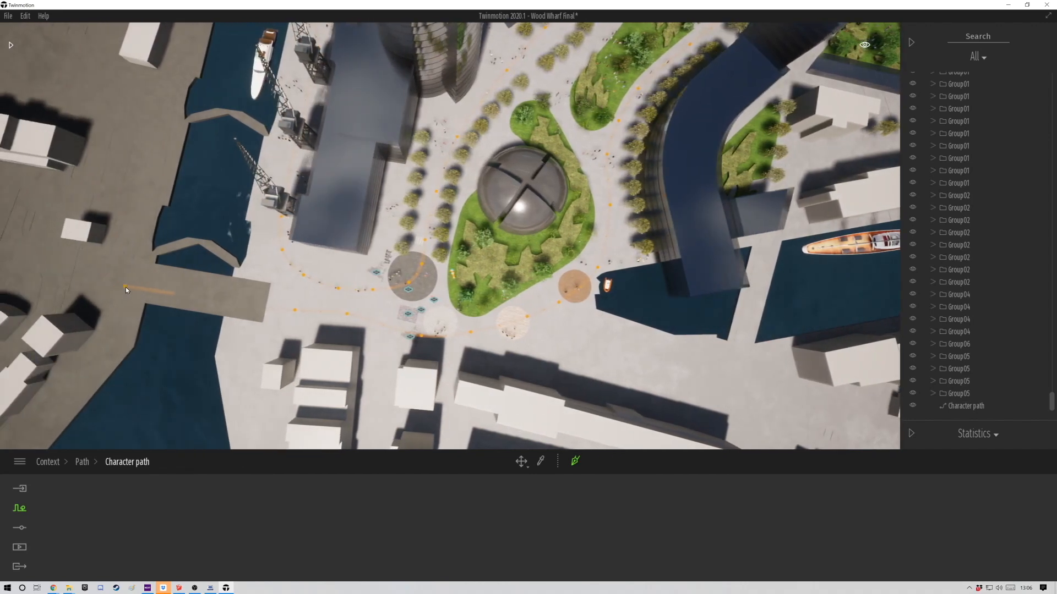
{"action": "double_click", "coordinate": [22, 265]}
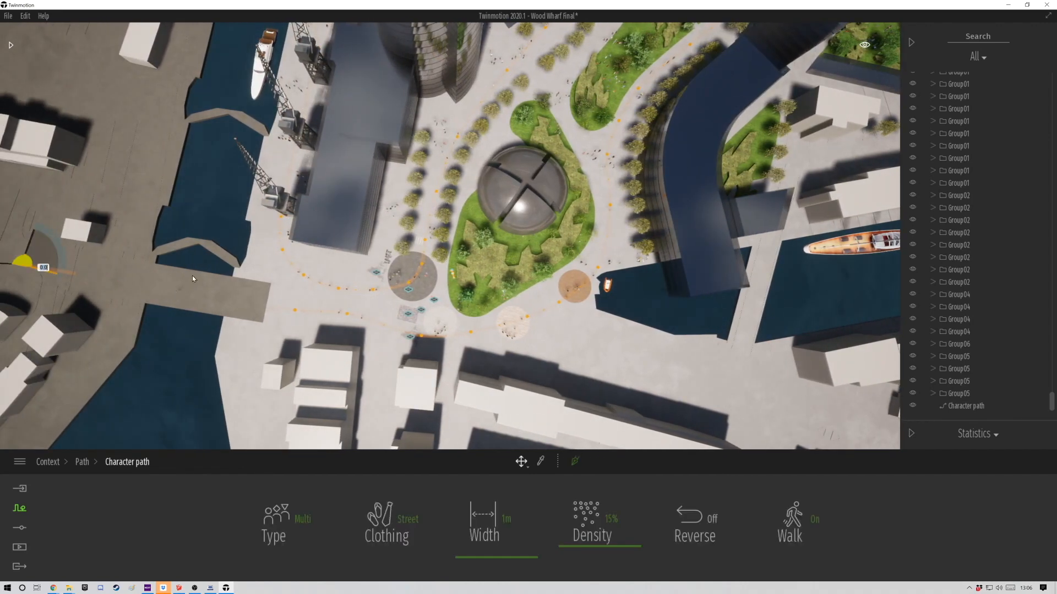
Step: Deselect the finished character path and reopen the path types in the context tools
{"action": "left_click", "coordinate": [644, 386]}
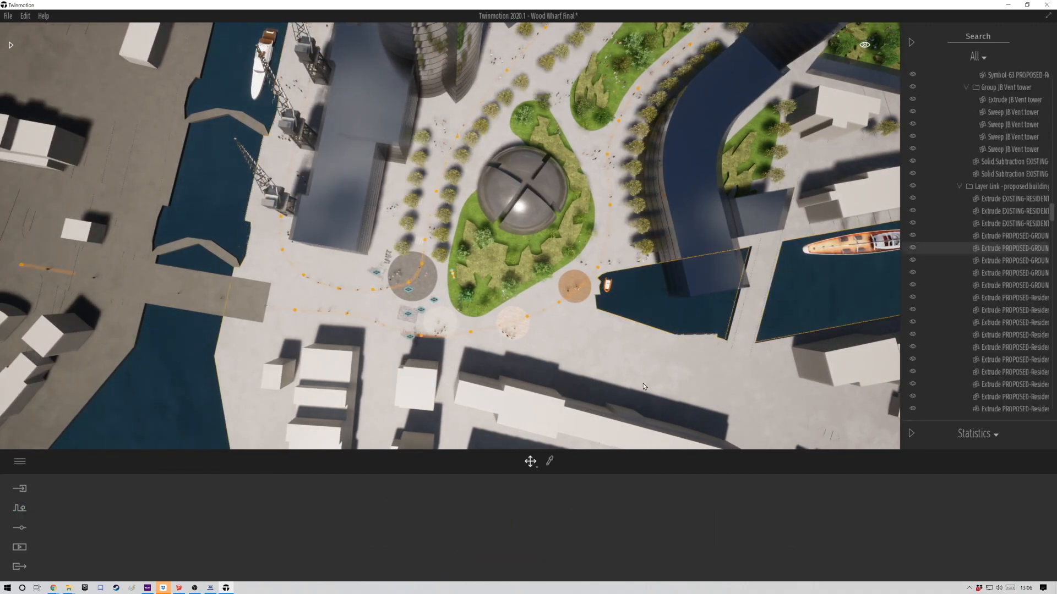
{"action": "left_click", "coordinate": [526, 448]}
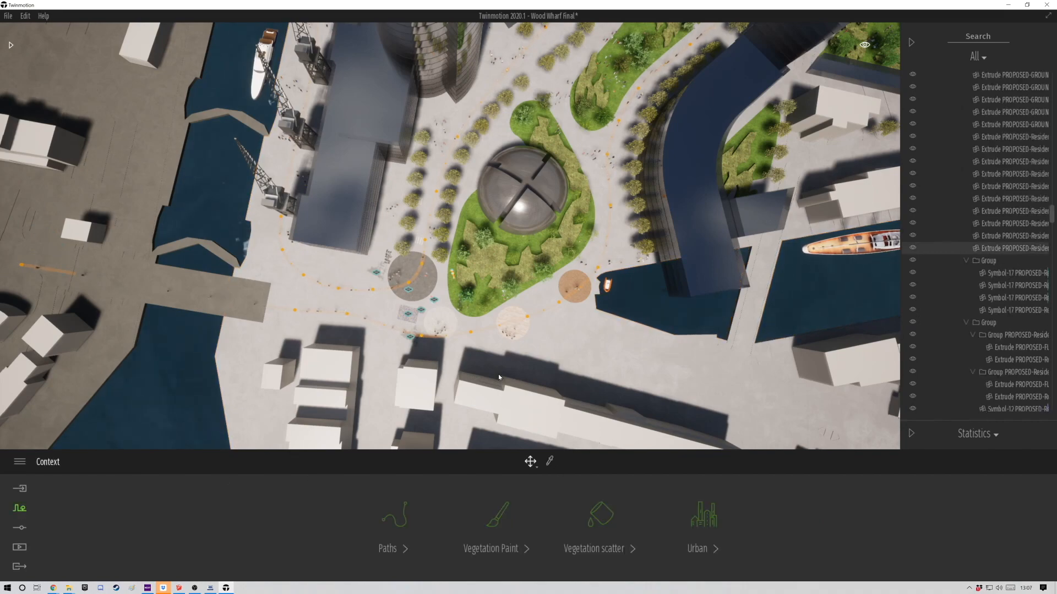
{"action": "left_click", "coordinate": [397, 520]}
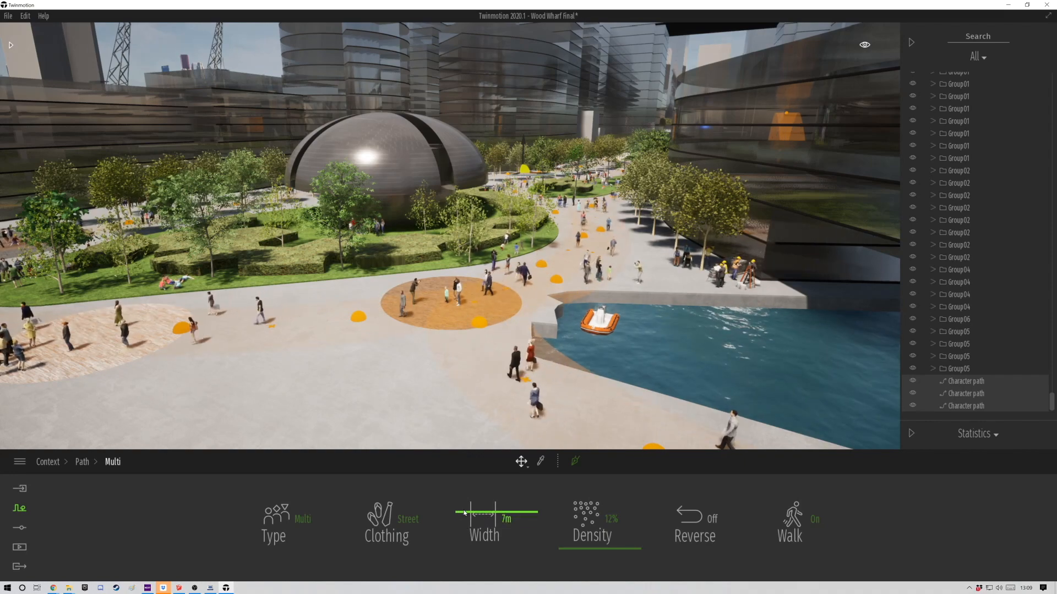
Step: Examine the walking crowd on the character path between the dome and the curved building
{"action": "key", "text": "s"}
{"action": "key", "text": "a"}
{"action": "right_click_drag", "start_coordinate": [622, 419], "coordinate": [642, 352]}
{"action": "key", "text": "w"}
{"action": "key", "text": "w"}
{"action": "key", "text": "d"}
{"action": "key", "text": "w"}
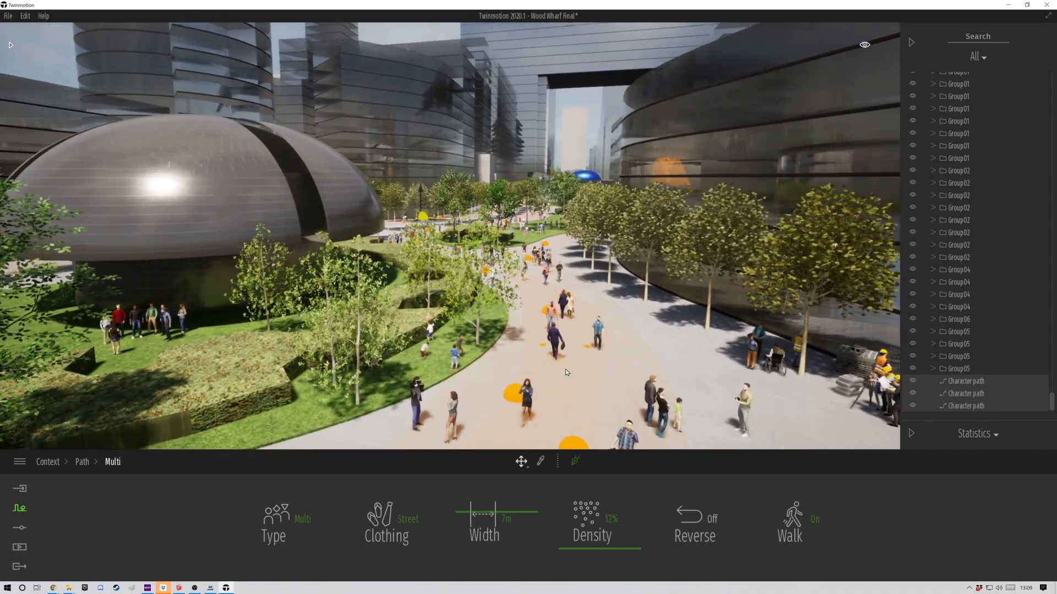
{"action": "key", "text": "d"}
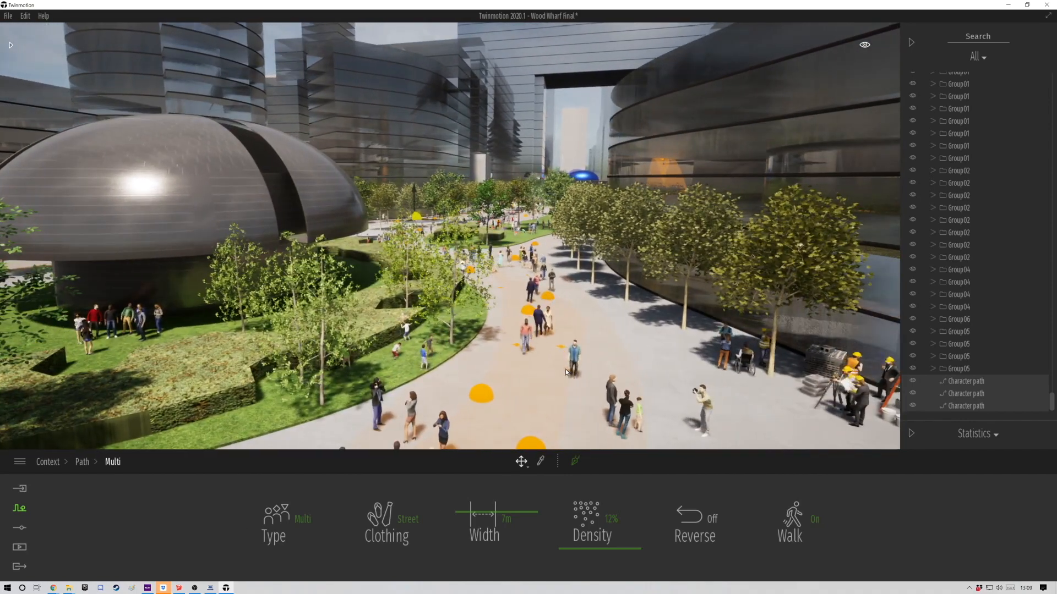
{"action": "left_click", "coordinate": [530, 442]}
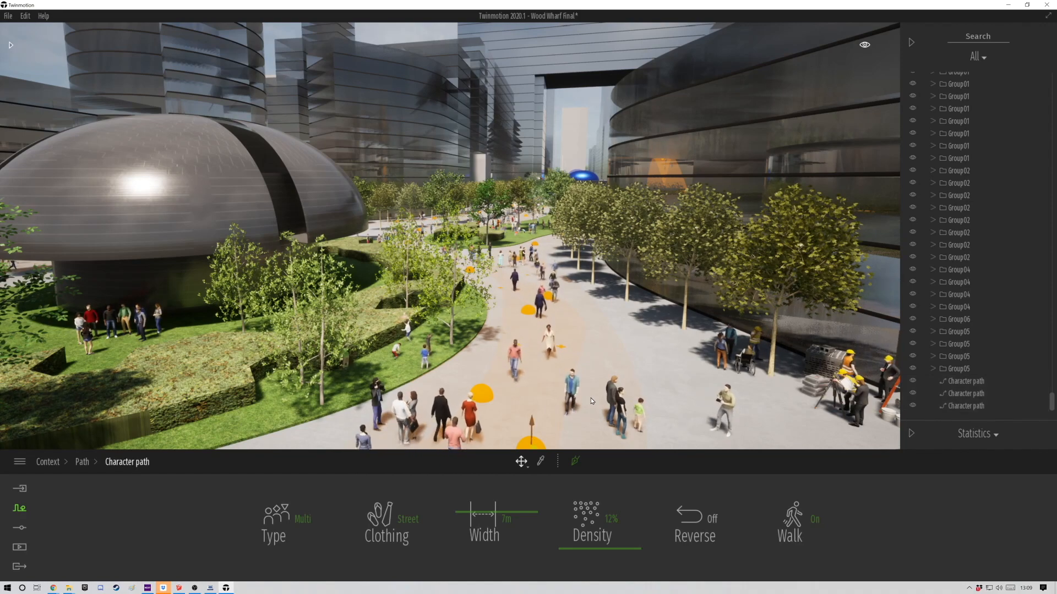
{"action": "key", "text": "s"}
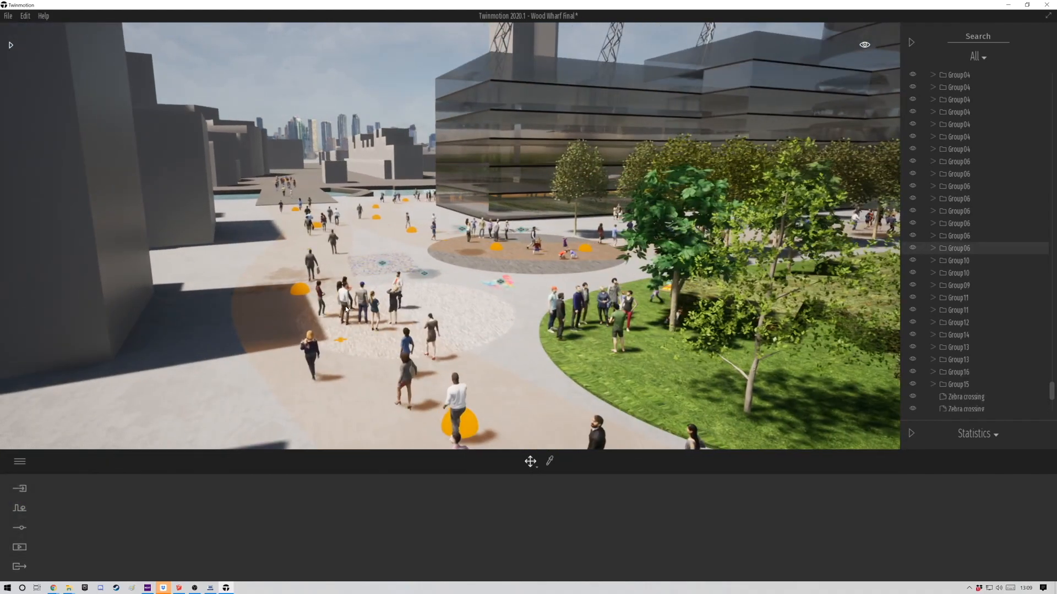
Step: Move the people group standing on the pale round paving clear of the character path
{"action": "left_click", "coordinate": [400, 320]}
{"action": "left_click_drag", "start_coordinate": [400, 320], "coordinate": [438, 313]}
{"action": "key", "text": "w"}
{"action": "right_click_drag", "start_coordinate": [438, 312], "coordinate": [462, 165]}
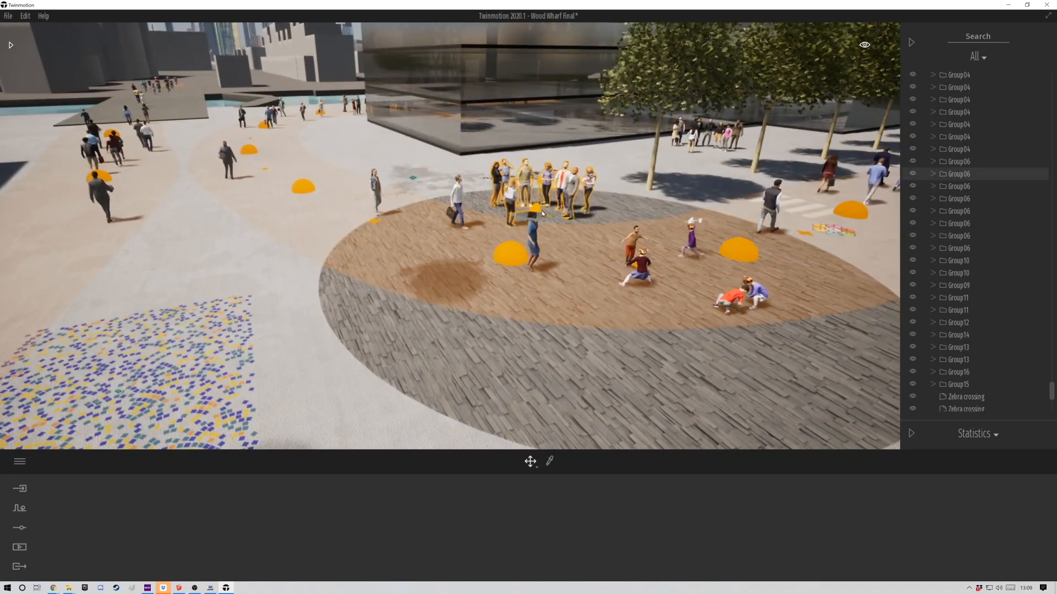
Step: Move the people group beside the wood-paved circle clear of the character path
{"action": "left_click_drag", "start_coordinate": [680, 315], "coordinate": [689, 409]}
{"action": "right_click_drag", "start_coordinate": [689, 409], "coordinate": [732, 408]}
{"action": "key", "text": "w"}
{"action": "right_click_drag", "start_coordinate": [539, 308], "coordinate": [619, 253]}
Step: Move the people group near the zebra crossing on the tree-lined avenue away from the character path
{"action": "left_click", "coordinate": [619, 254]}
{"action": "middle_click_drag", "start_coordinate": [617, 254], "coordinate": [573, 370]}
{"action": "right_click_drag", "start_coordinate": [570, 367], "coordinate": [507, 295]}
{"action": "middle_click_drag", "start_coordinate": [557, 211], "coordinate": [569, 236]}
{"action": "right_click_drag", "start_coordinate": [569, 235], "coordinate": [626, 301]}
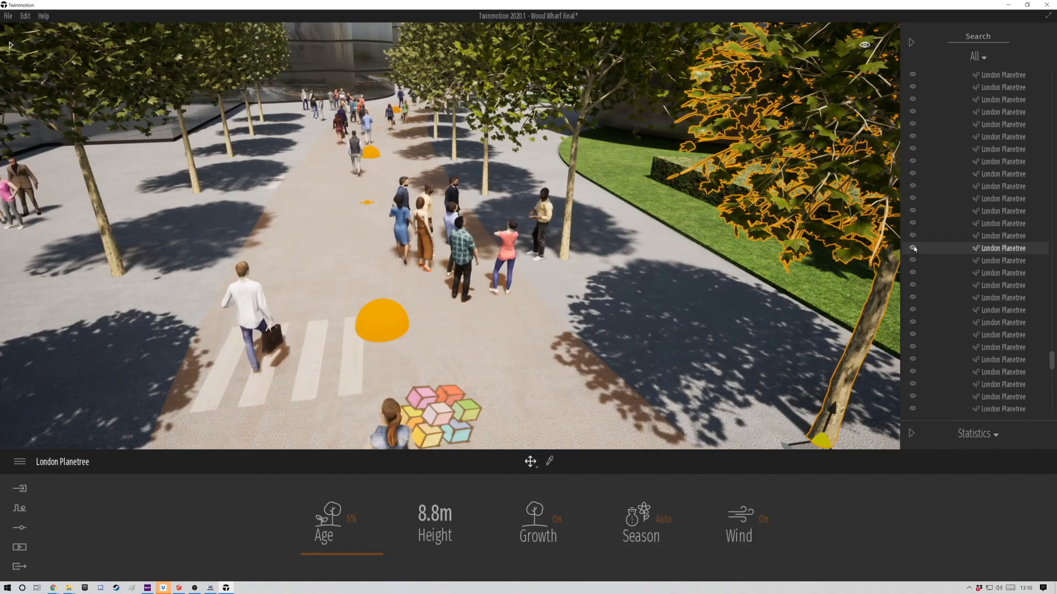
{"action": "middle_click_drag", "start_coordinate": [485, 301], "coordinate": [561, 307]}
{"action": "right_click_drag", "start_coordinate": [561, 307], "coordinate": [518, 329]}
{"action": "scroll", "coordinate": [518, 329], "scroll_direction": "up", "scroll_amount": 3}
{"action": "left_click", "coordinate": [553, 349]}
{"action": "left_click_drag", "start_coordinate": [528, 407], "coordinate": [565, 279]}
{"action": "scroll", "coordinate": [259, 187], "scroll_direction": "down", "scroll_amount": 2}
Step: Move the next people group along the tree-lined avenue to the side of the character path
{"action": "middle_click_drag", "start_coordinate": [259, 187], "coordinate": [429, 267]}
{"action": "scroll", "coordinate": [335, 278], "scroll_direction": "up", "scroll_amount": 3}
{"action": "left_click", "coordinate": [160, 132]}
{"action": "scroll", "coordinate": [388, 236], "scroll_direction": "up", "scroll_amount": 1}
{"action": "left_click", "coordinate": [387, 237]}
{"action": "left_click_drag", "start_coordinate": [330, 259], "coordinate": [237, 319]}
{"action": "scroll", "coordinate": [429, 258], "scroll_direction": "up", "scroll_amount": 3}
Step: Move the Group04 people near the corner of the dark glass building off the avenue's character path
{"action": "middle_click_drag", "start_coordinate": [440, 236], "coordinate": [457, 292]}
{"action": "scroll", "coordinate": [455, 290], "scroll_direction": "up", "scroll_amount": 2}
{"action": "left_click", "coordinate": [461, 287]}
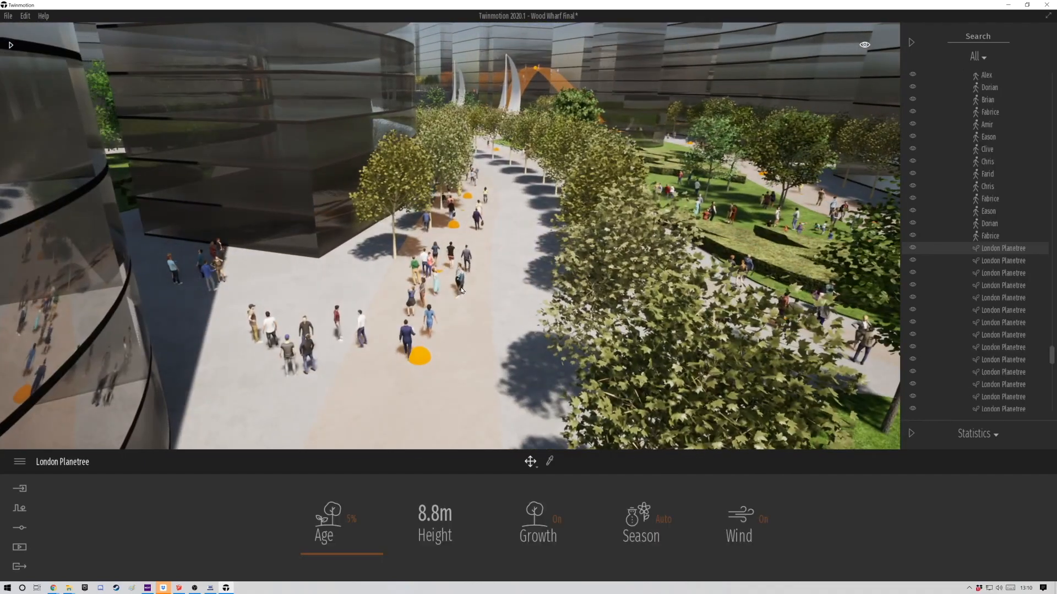
{"action": "scroll", "coordinate": [438, 287], "scroll_direction": "up", "scroll_amount": 2}
{"action": "left_click", "coordinate": [343, 341]}
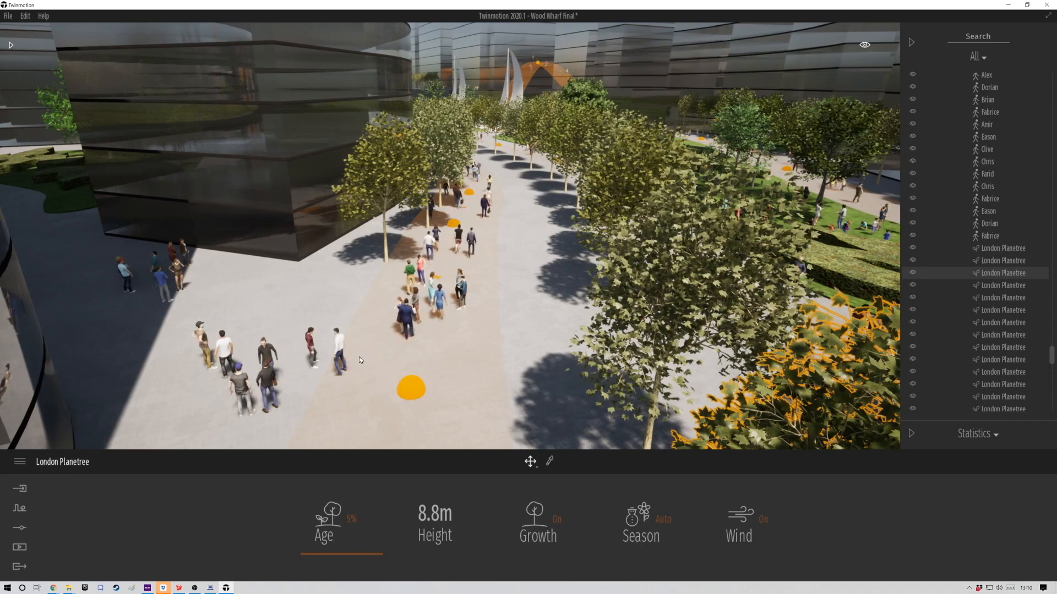
{"action": "middle_click_drag", "start_coordinate": [359, 356], "coordinate": [489, 353]}
{"action": "scroll", "coordinate": [491, 353], "scroll_direction": "up", "scroll_amount": 1}
{"action": "left_click", "coordinate": [491, 354]}
{"action": "left_click_drag", "start_coordinate": [366, 437], "coordinate": [312, 370]}
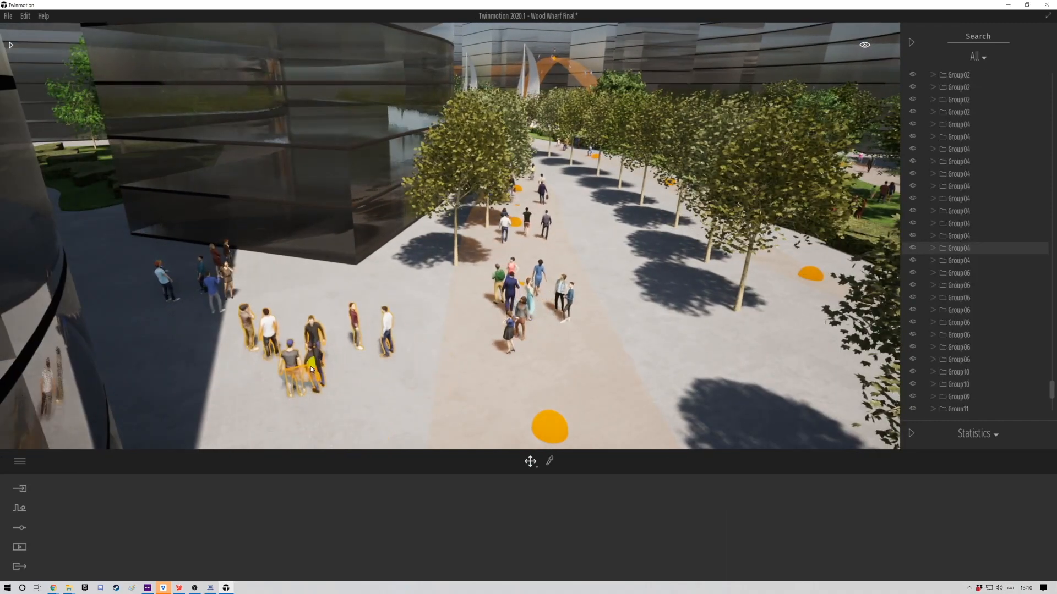
Step: Add a control point to the character path on the avenue beside the dark glass building
{"action": "right_click_drag", "start_coordinate": [671, 317], "coordinate": [488, 313]}
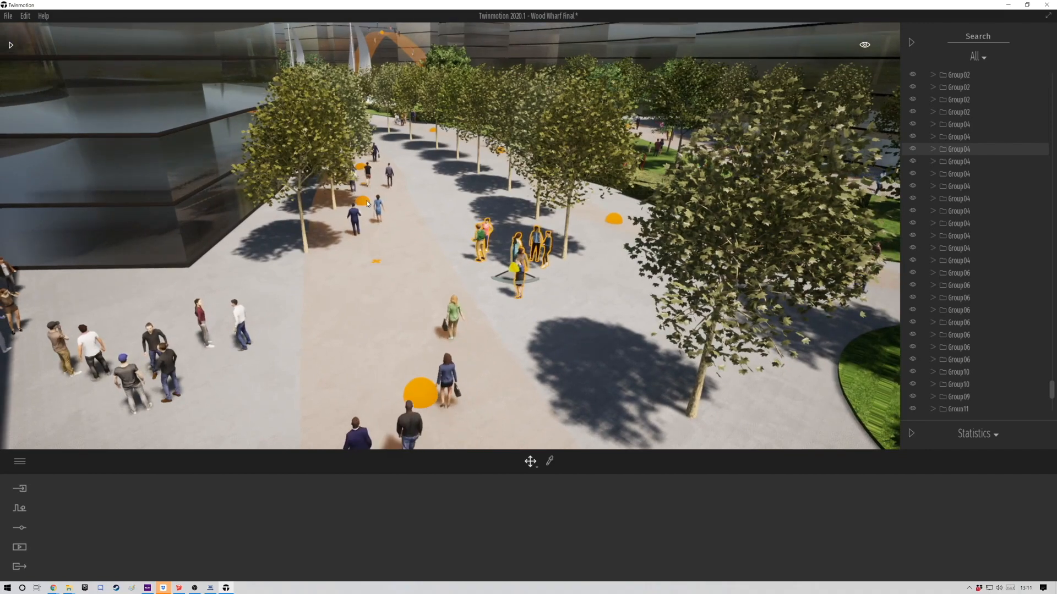
{"action": "left_click", "coordinate": [365, 204]}
{"action": "left_click", "coordinate": [377, 262]}
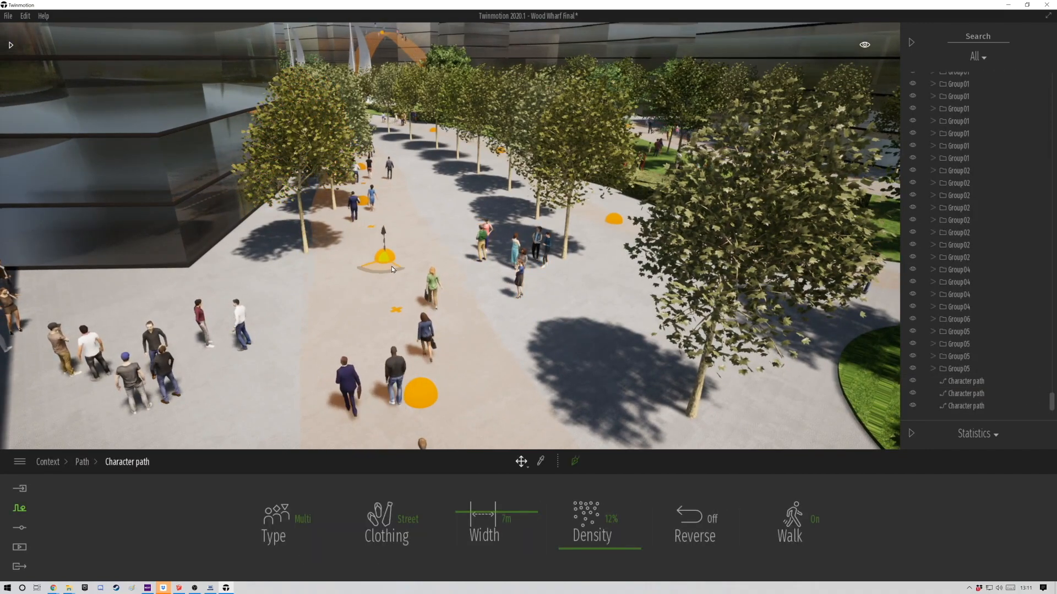
{"action": "left_click", "coordinate": [363, 187]}
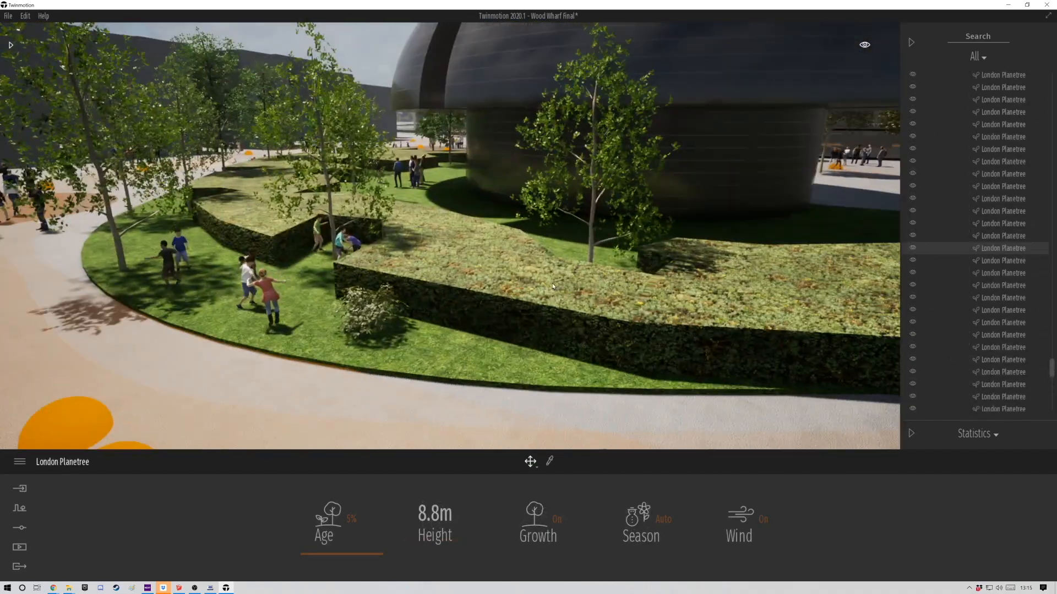
Step: Hide the clipped hedge block on the lawn beside the dome and move the bush further onto the grass
{"action": "left_click", "coordinate": [888, 247]}
{"action": "left_click", "coordinate": [913, 247]}
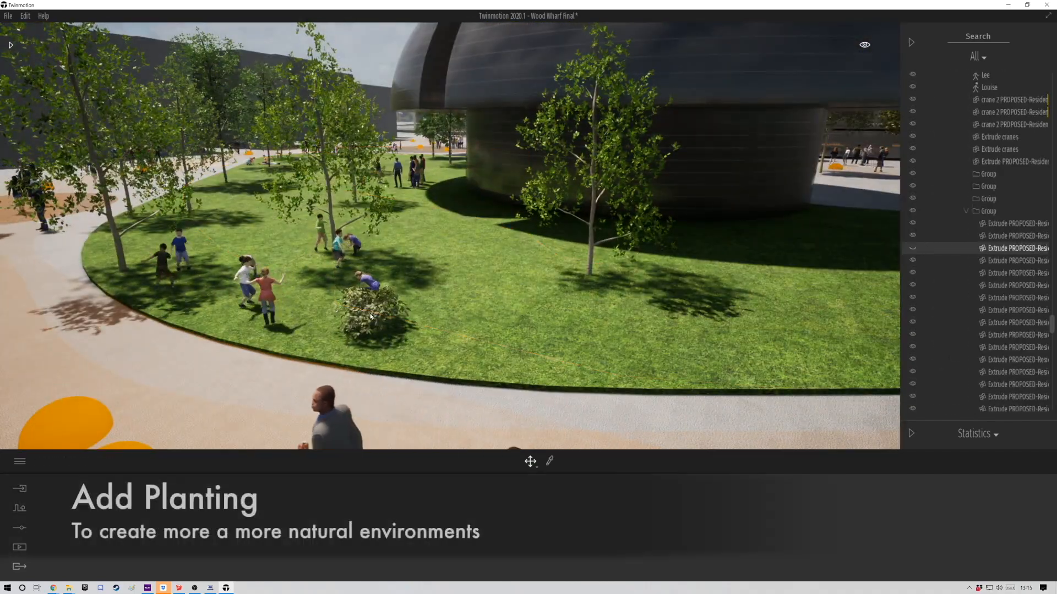
{"action": "left_click", "coordinate": [371, 316]}
{"action": "left_click", "coordinate": [368, 337]}
{"action": "left_click_drag", "start_coordinate": [369, 340], "coordinate": [453, 302]}
{"action": "left_click", "coordinate": [505, 349]}
Step: Start a vegetation paint set containing Bush base 2, Tropical palm 3, Common fern 3 and Rhapis excelsa 1
{"action": "left_click", "coordinate": [19, 508]}
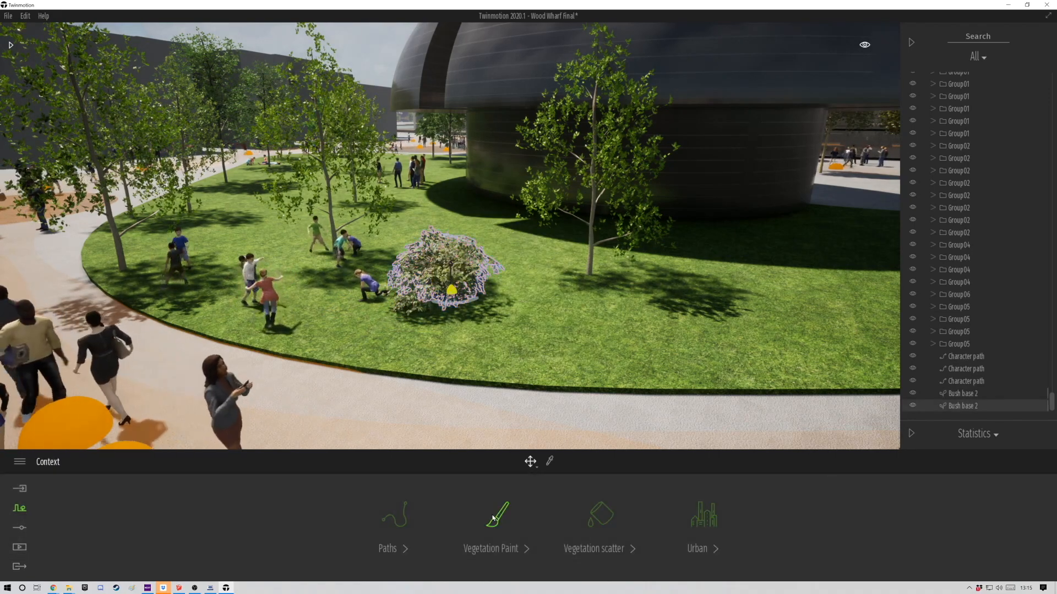
{"action": "left_click", "coordinate": [497, 517]}
{"action": "left_click", "coordinate": [17, 56]}
{"action": "left_click", "coordinate": [47, 162]}
{"action": "left_click_drag", "start_coordinate": [108, 469], "coordinate": [110, 498]}
{"action": "scroll", "coordinate": [50, 140], "scroll_direction": "down", "scroll_amount": 1}
{"action": "left_click_drag", "start_coordinate": [130, 96], "coordinate": [138, 499]}
{"action": "left_click_drag", "start_coordinate": [44, 213], "coordinate": [160, 498]}
{"action": "left_click_drag", "start_coordinate": [43, 333], "coordinate": [357, 509]}
Step: Add Boston fern 1 and RosaCanina 1 to the vegetation paint set
{"action": "scroll", "coordinate": [138, 386], "scroll_direction": "down", "scroll_amount": 2}
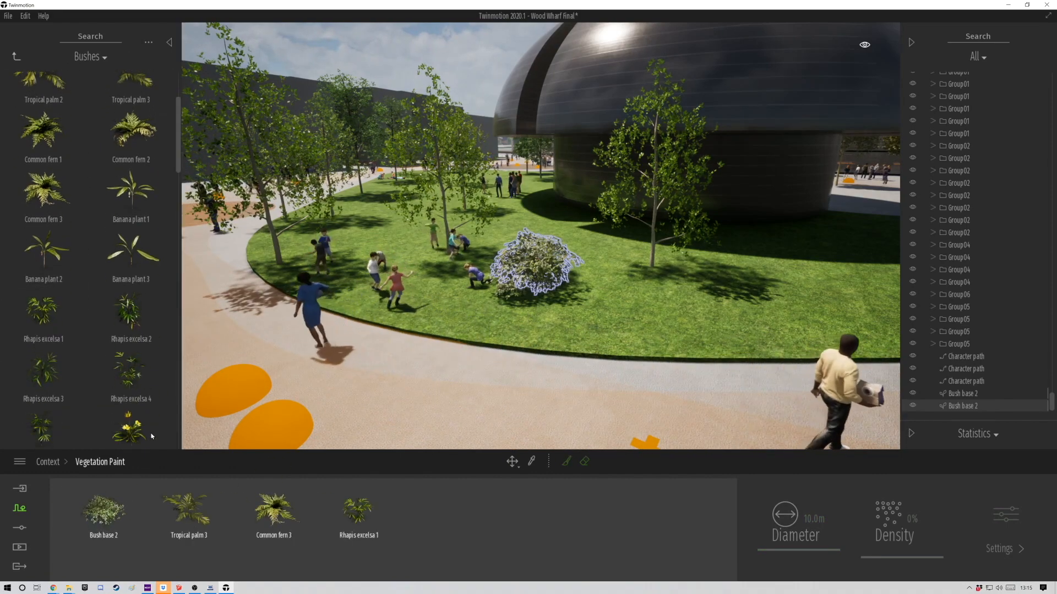
{"action": "scroll", "coordinate": [106, 329], "scroll_direction": "down", "scroll_amount": 3}
{"action": "left_click_drag", "start_coordinate": [129, 333], "coordinate": [443, 509]}
{"action": "scroll", "coordinate": [71, 380], "scroll_direction": "down", "scroll_amount": 4}
{"action": "scroll", "coordinate": [110, 358], "scroll_direction": "down", "scroll_amount": 4}
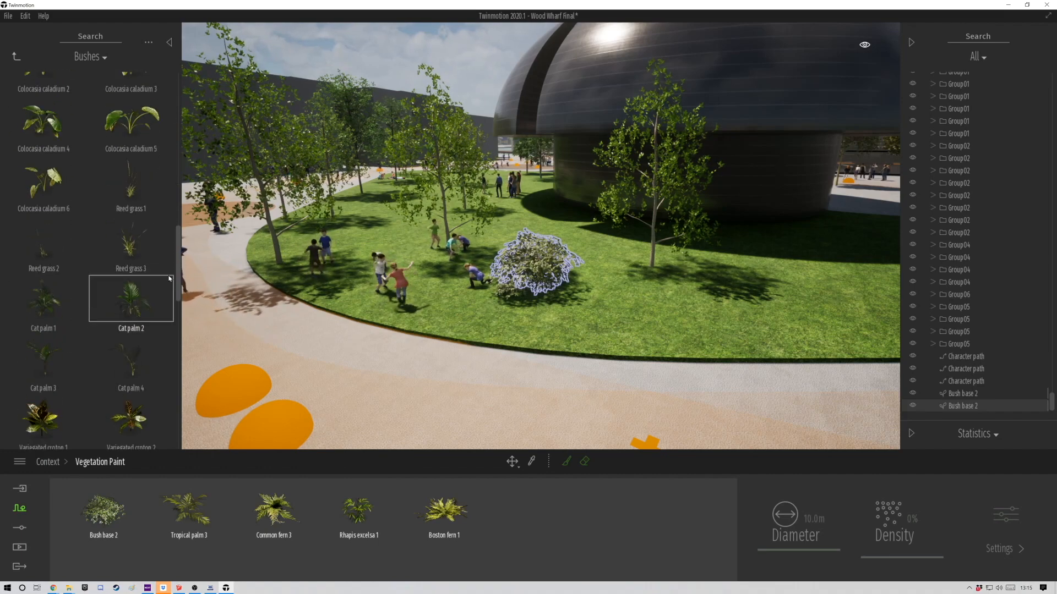
{"action": "scroll", "coordinate": [133, 330], "scroll_direction": "down", "scroll_amount": 8}
{"action": "left_click_drag", "start_coordinate": [129, 333], "coordinate": [492, 519]}
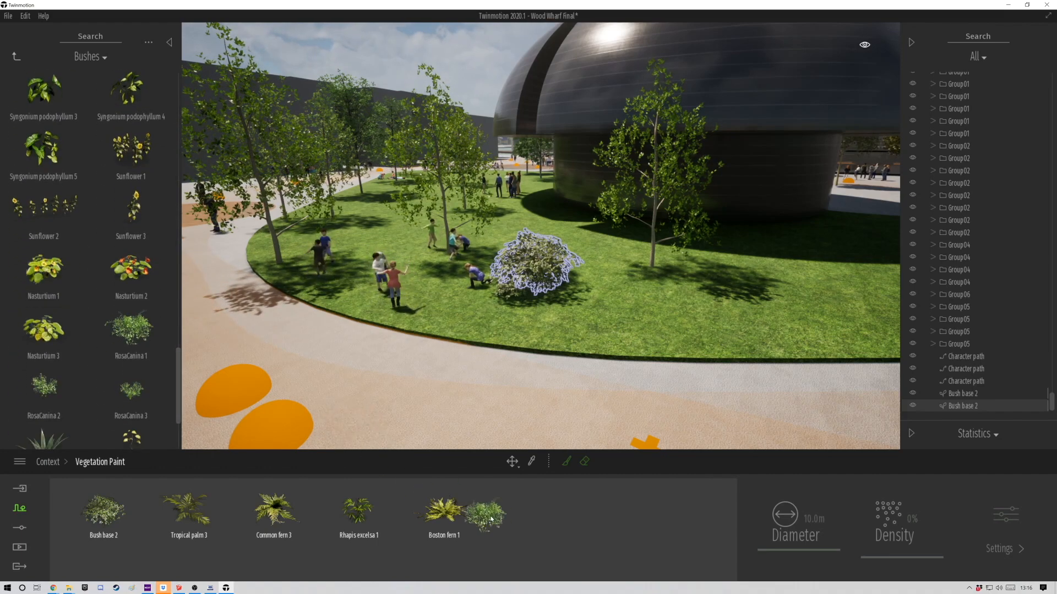
Step: Paint the bush and fern mix across the lawn beside the metallic dome with a 5 m brush
{"action": "left_click", "coordinate": [566, 463]}
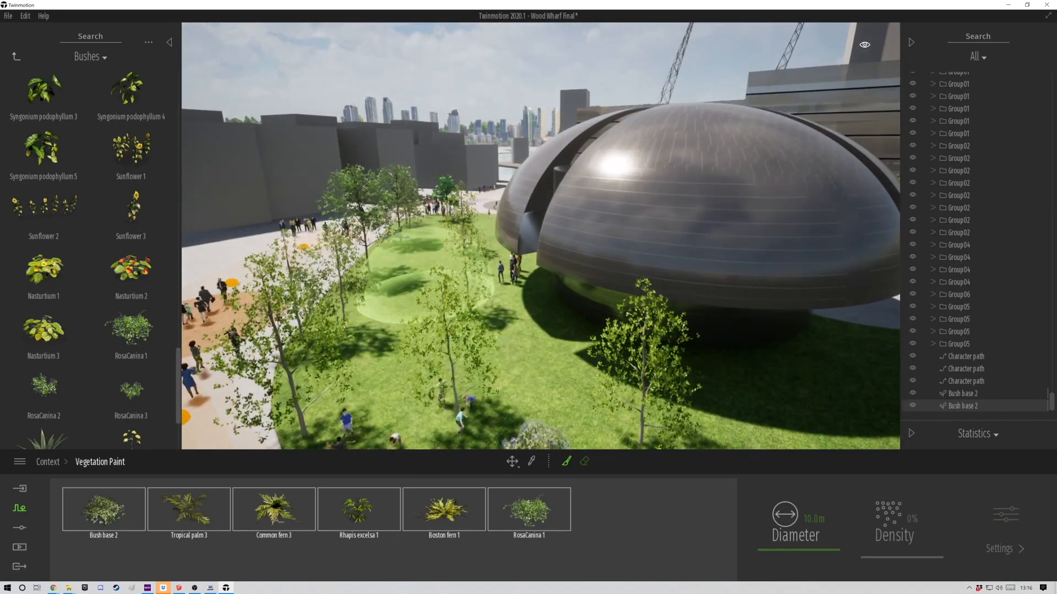
{"action": "right_click_drag", "start_coordinate": [426, 292], "coordinate": [542, 324]}
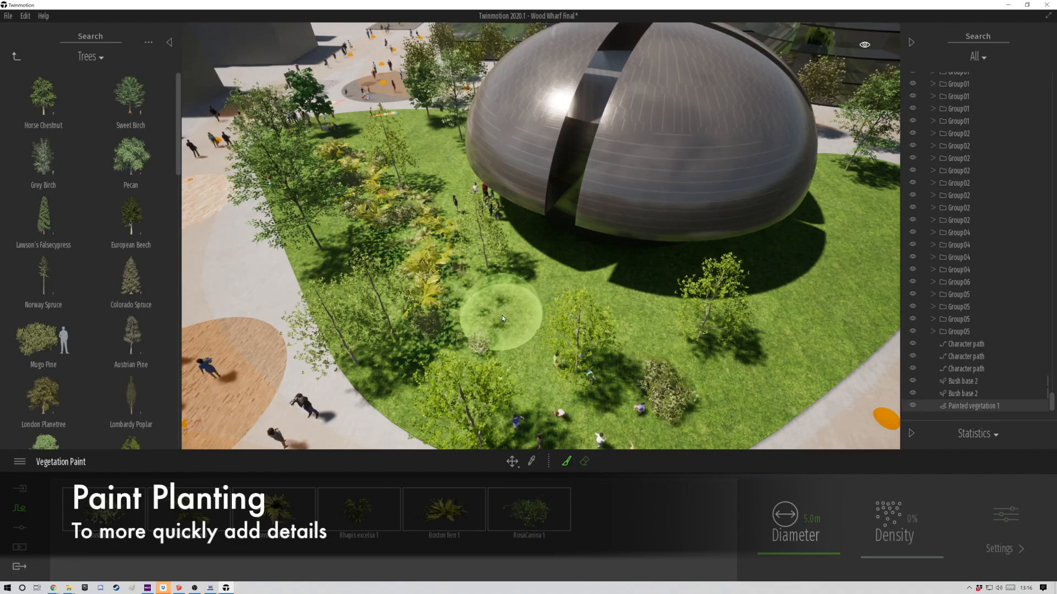
{"action": "mouse_move", "coordinate": [538, 324]}
{"action": "left_mouse_down"}
{"action": "mouse_move", "coordinate": [709, 318]}
{"action": "mouse_move", "coordinate": [862, 250]}
{"action": "left_mouse_up"}
{"action": "mouse_move", "coordinate": [862, 250]}
{"action": "right_mouse_down"}
{"action": "mouse_move", "coordinate": [499, 337]}
{"action": "mouse_move", "coordinate": [413, 374]}
{"action": "mouse_move", "coordinate": [381, 404]}
{"action": "mouse_move", "coordinate": [214, 413]}
{"action": "right_mouse_up"}
{"action": "mouse_move", "coordinate": [421, 361]}
{"action": "right_mouse_down"}
{"action": "mouse_move", "coordinate": [382, 377]}
{"action": "mouse_move", "coordinate": [390, 333]}
{"action": "right_mouse_up"}
{"action": "left_click_drag", "start_coordinate": [389, 333], "coordinate": [495, 329]}
{"action": "mouse_move", "coordinate": [495, 329]}
{"action": "right_mouse_down"}
{"action": "mouse_move", "coordinate": [428, 308]}
{"action": "mouse_move", "coordinate": [367, 383]}
{"action": "right_mouse_up"}
Step: Paint the bush and fern mix with a 3 m brush on the open lawn near the crowd between the tree-lined paths
{"action": "key", "text": "w"}
{"action": "mouse_move", "coordinate": [345, 167]}
{"action": "right_mouse_down"}
{"action": "mouse_move", "coordinate": [374, 223]}
{"action": "mouse_move", "coordinate": [347, 243]}
{"action": "mouse_move", "coordinate": [290, 328]}
{"action": "mouse_move", "coordinate": [325, 361]}
{"action": "mouse_move", "coordinate": [279, 341]}
{"action": "right_mouse_up"}
{"action": "key", "text": "w"}
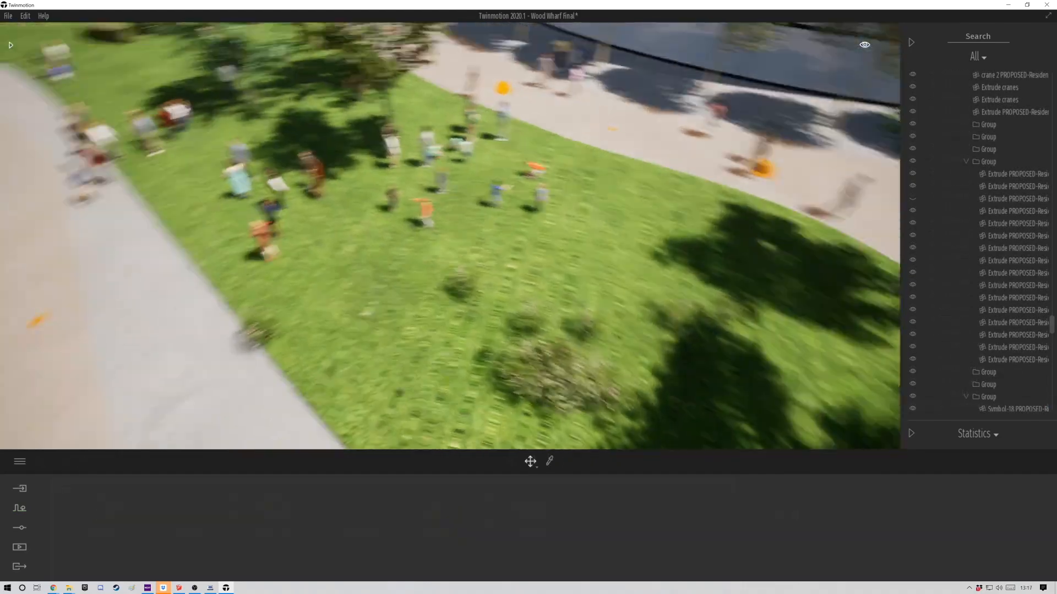
{"action": "right_click_drag", "start_coordinate": [418, 308], "coordinate": [451, 324]}
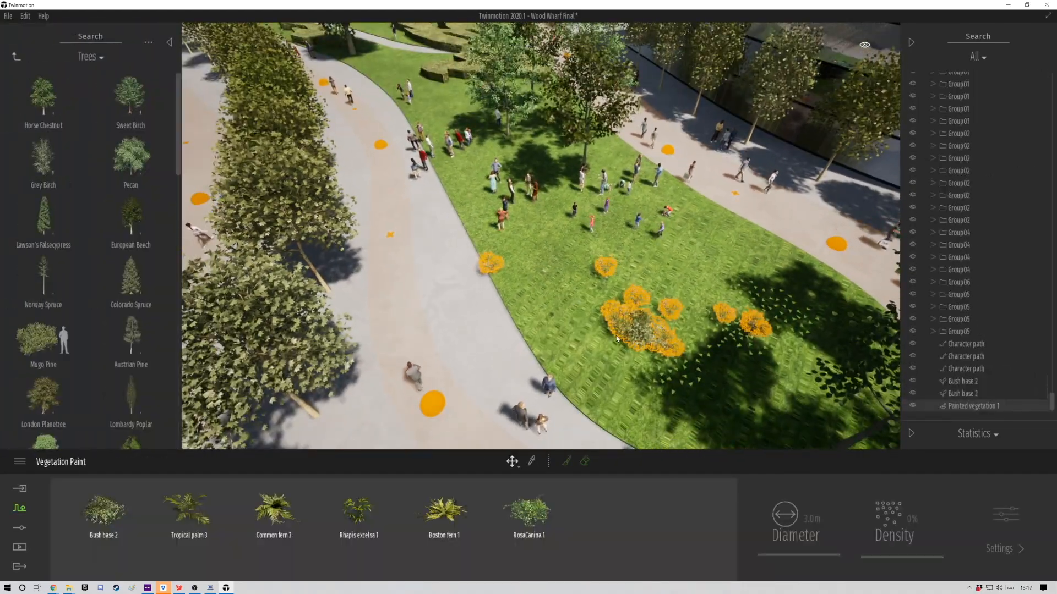
{"action": "left_click", "coordinate": [583, 464]}
{"action": "left_click", "coordinate": [502, 268]}
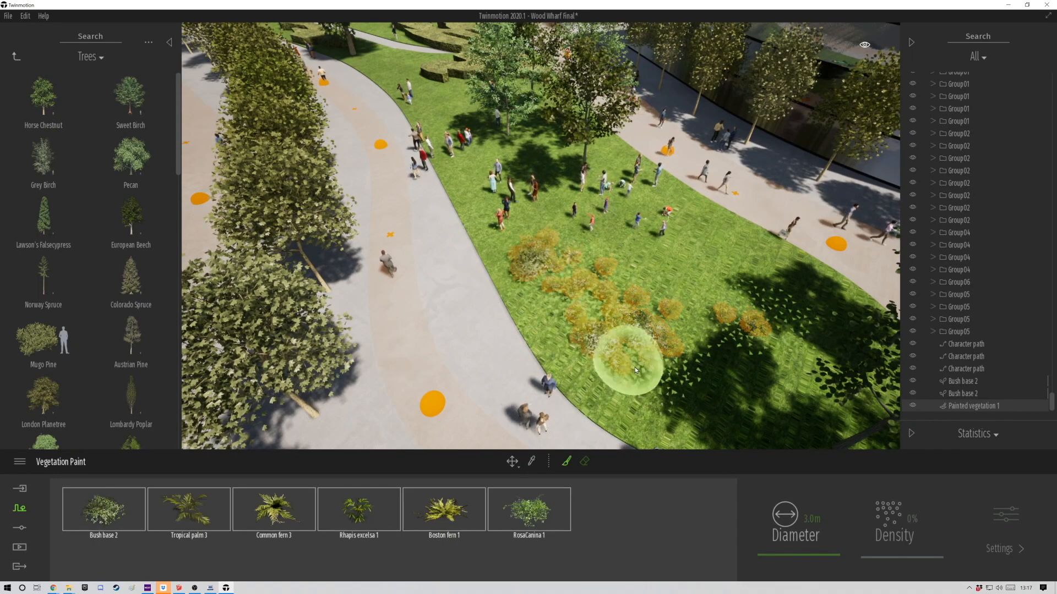
{"action": "left_click_drag", "start_coordinate": [798, 348], "coordinate": [793, 392]}
Step: Delete the clipped hedge blocks on the two lawns either side of the curved footpath by the glass pavilion
{"action": "scroll", "coordinate": [451, 160], "scroll_direction": "up", "scroll_amount": 3}
{"action": "mouse_move", "coordinate": [449, 146]}
{"action": "middle_mouse_down"}
{"action": "mouse_move", "coordinate": [434, 234]}
{"action": "mouse_move", "coordinate": [460, 354]}
{"action": "middle_mouse_up"}
{"action": "left_click", "coordinate": [458, 329]}
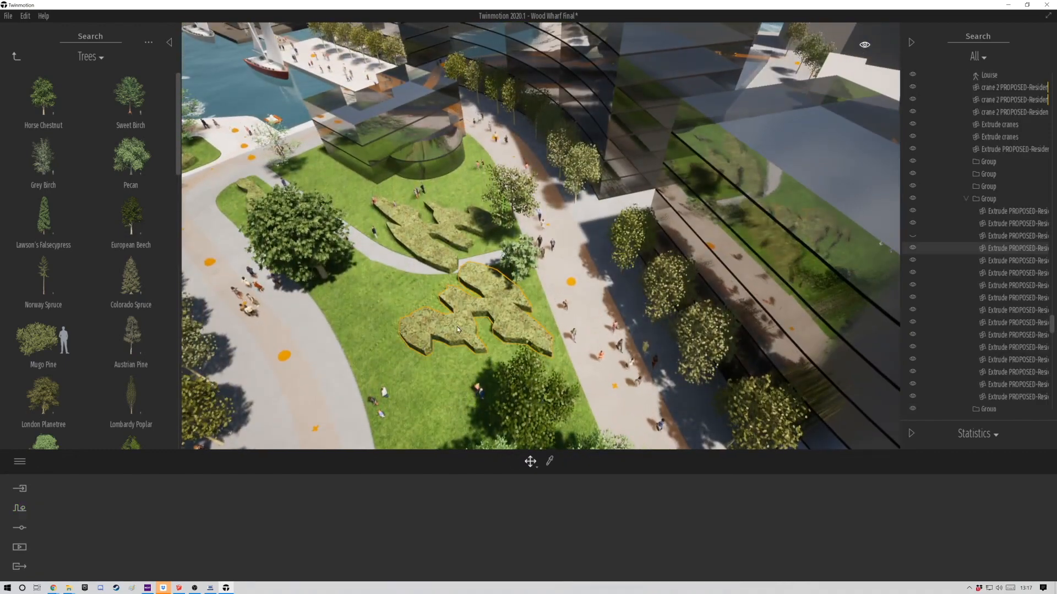
{"action": "key", "text": "Delete"}
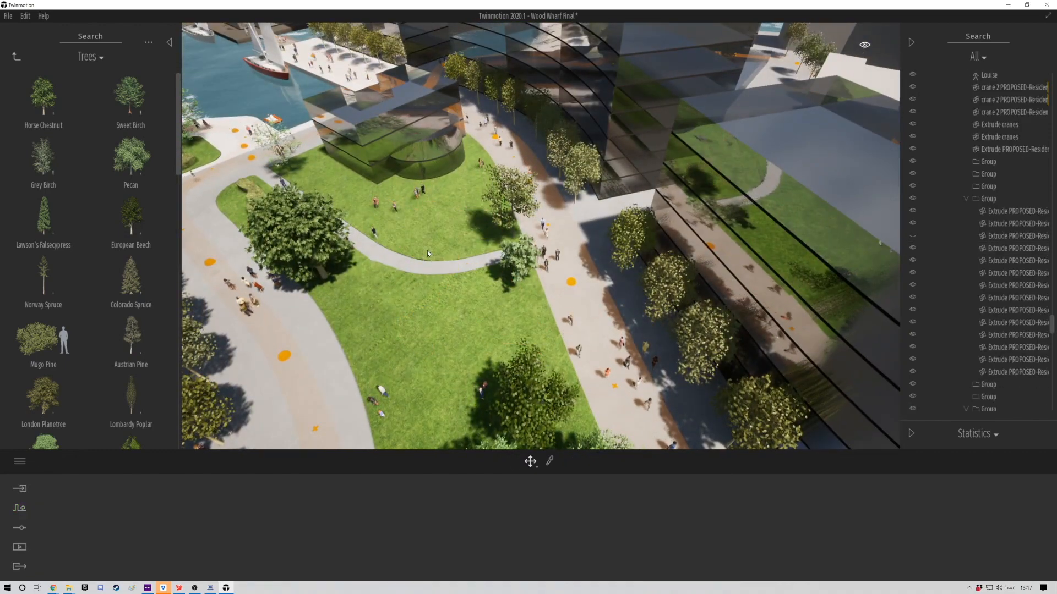
Step: Paint the bush and fern mix with a 3 m brush over both lawns along the curved footpath by the glass pavilion
{"action": "left_click", "coordinate": [19, 508]}
{"action": "left_click", "coordinate": [494, 520]}
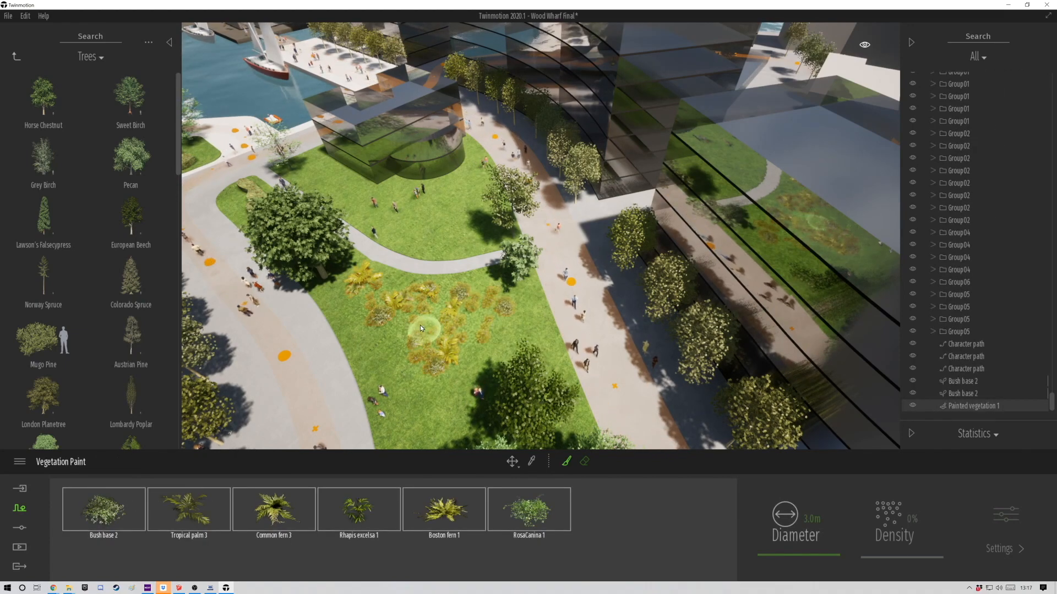
{"action": "scroll", "coordinate": [394, 240], "scroll_direction": "up", "scroll_amount": 2}
{"action": "middle_click_drag", "start_coordinate": [335, 190], "coordinate": [275, 246]}
{"action": "mouse_move", "coordinate": [279, 245]}
{"action": "left_mouse_down"}
{"action": "mouse_move", "coordinate": [305, 260]}
{"action": "mouse_move", "coordinate": [309, 285]}
{"action": "left_mouse_up"}
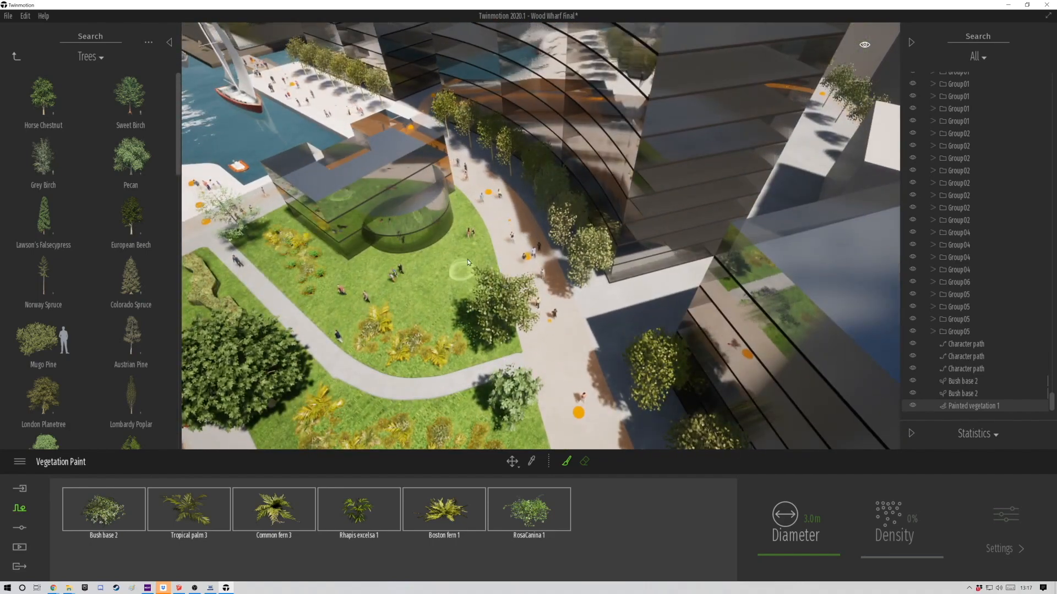
{"action": "scroll", "coordinate": [423, 354], "scroll_direction": "up", "scroll_amount": 1}
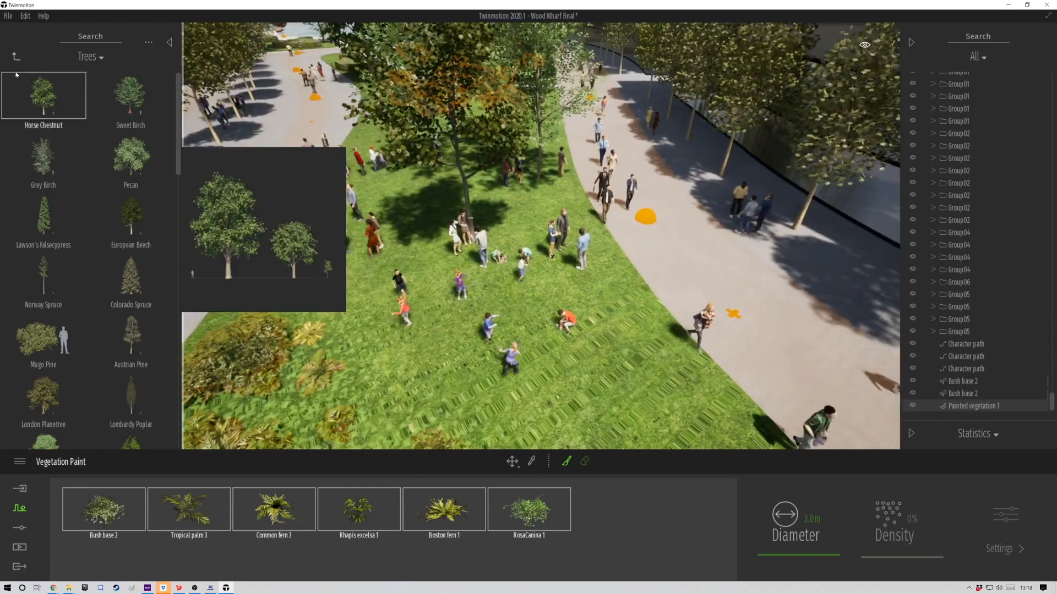
{"action": "left_click", "coordinate": [17, 56]}
{"action": "left_click", "coordinate": [134, 107]}
{"action": "mouse_move", "coordinate": [137, 173]}
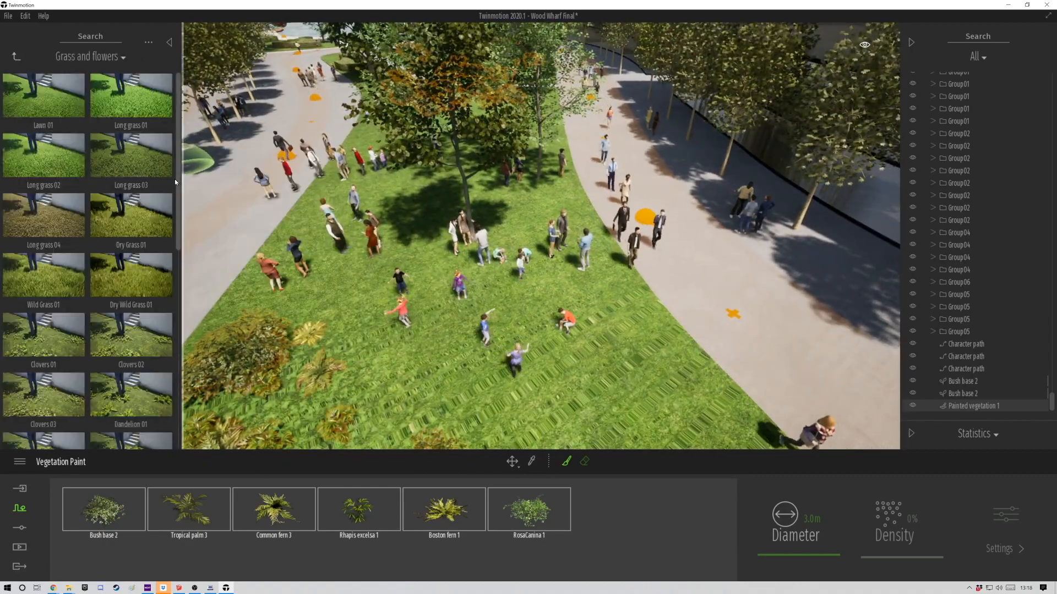
{"action": "left_click_drag", "start_coordinate": [176, 180], "coordinate": [176, 380]}
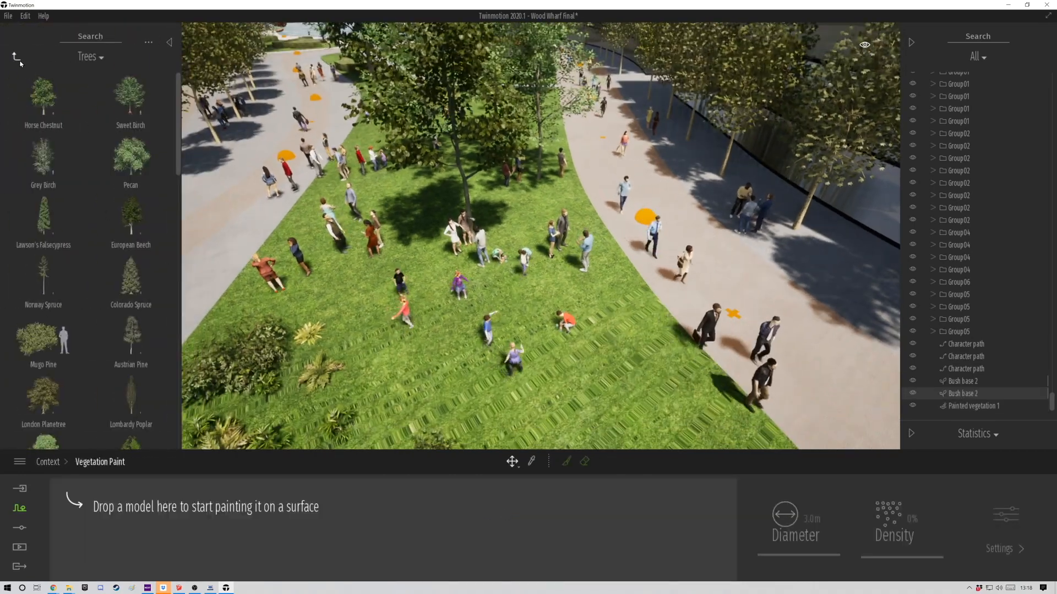
Step: Save the project and fill a new vegetation paint set with Nasturtium 1, Nasturtium 2, Nasturtium 3 and RosaCanina 2
{"action": "left_click", "coordinate": [19, 60]}
{"action": "left_click", "coordinate": [51, 171]}
{"action": "scroll", "coordinate": [105, 201], "scroll_direction": "down", "scroll_amount": 1}
{"action": "left_click_drag", "start_coordinate": [177, 132], "coordinate": [214, 407]}
{"action": "key", "text": "ctrl+s"}
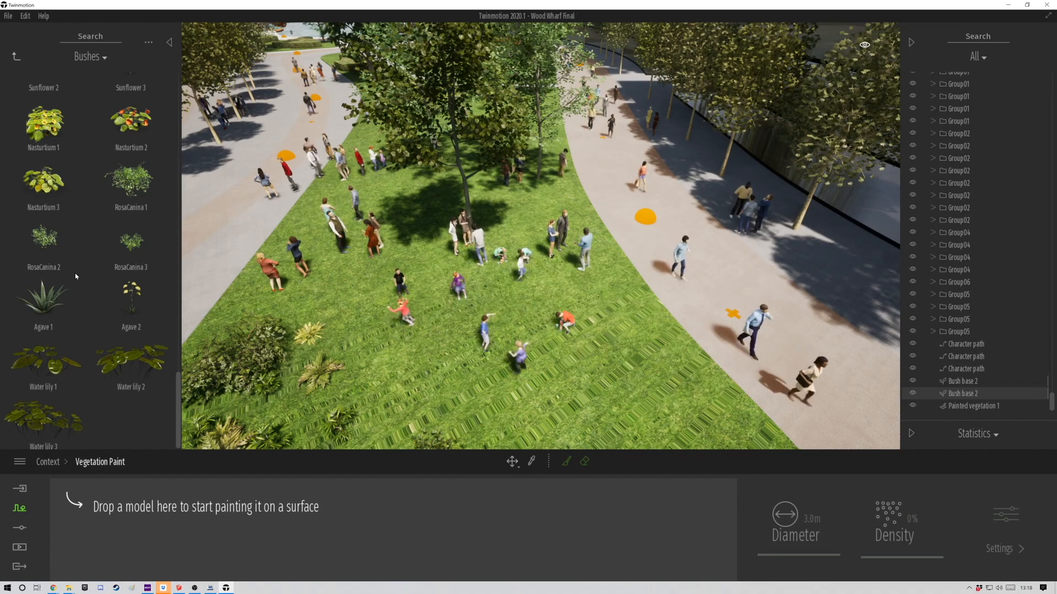
{"action": "left_click_drag", "start_coordinate": [44, 115], "coordinate": [104, 509]}
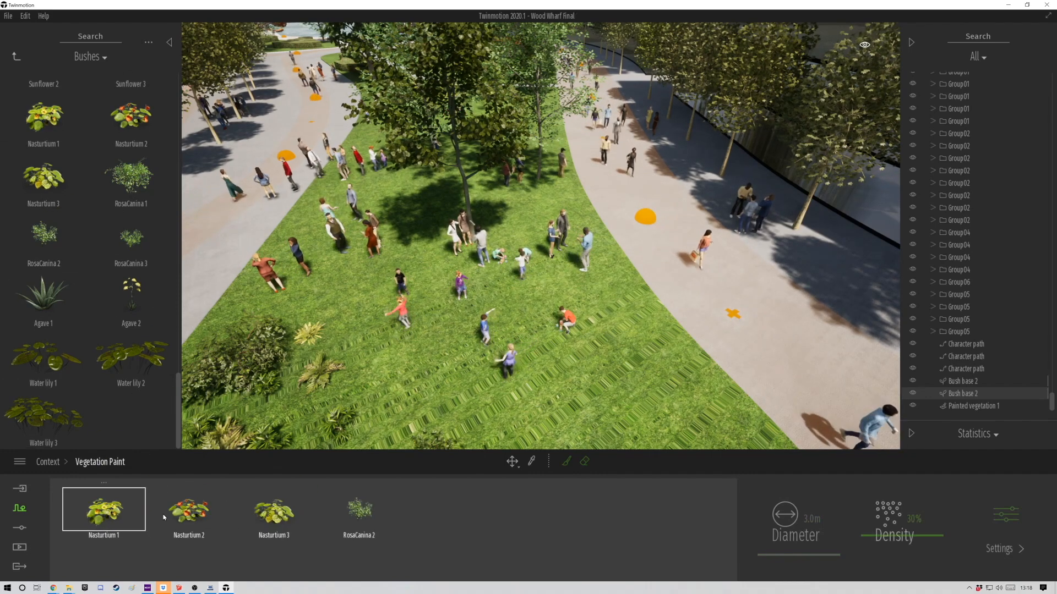
Step: Paint the nasturtium and RosaCanina mix among the ferns on the avenue and pavilion lawns with a 3 m brush at 30% density
{"action": "left_click", "coordinate": [566, 462]}
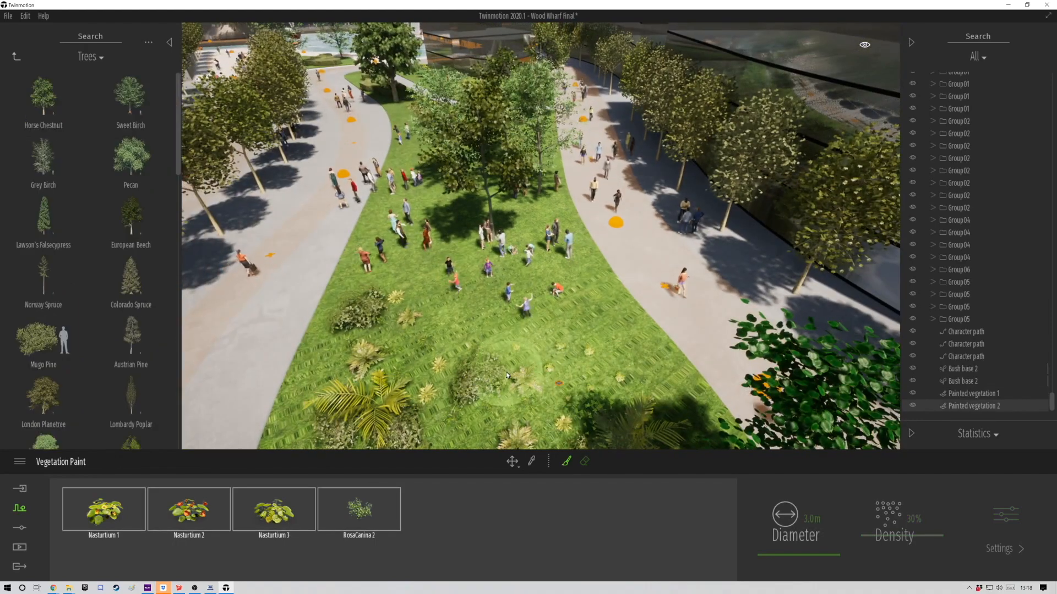
{"action": "key", "text": "e"}
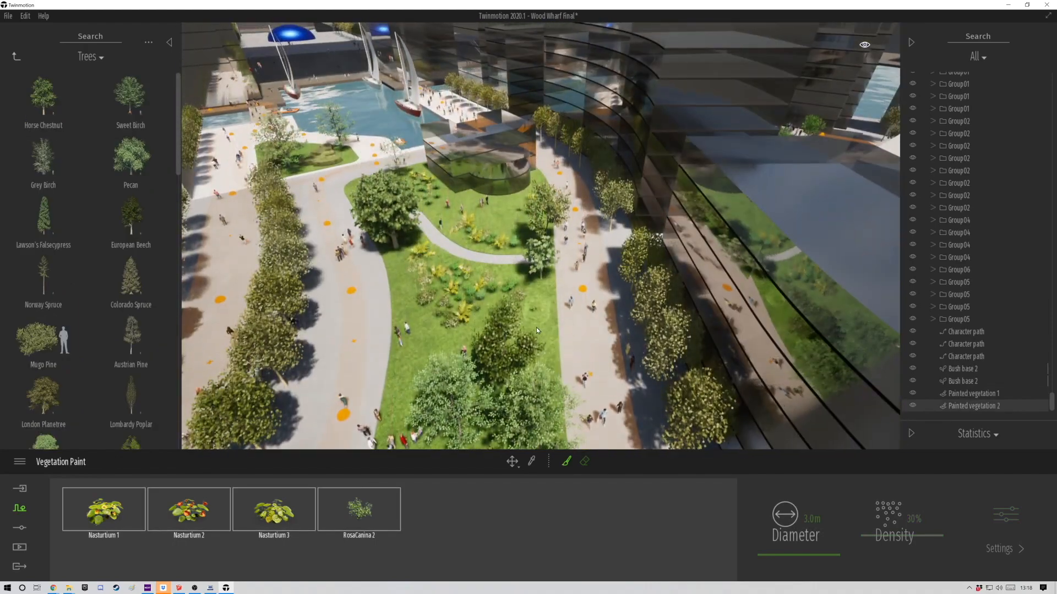
{"action": "key", "text": "w"}
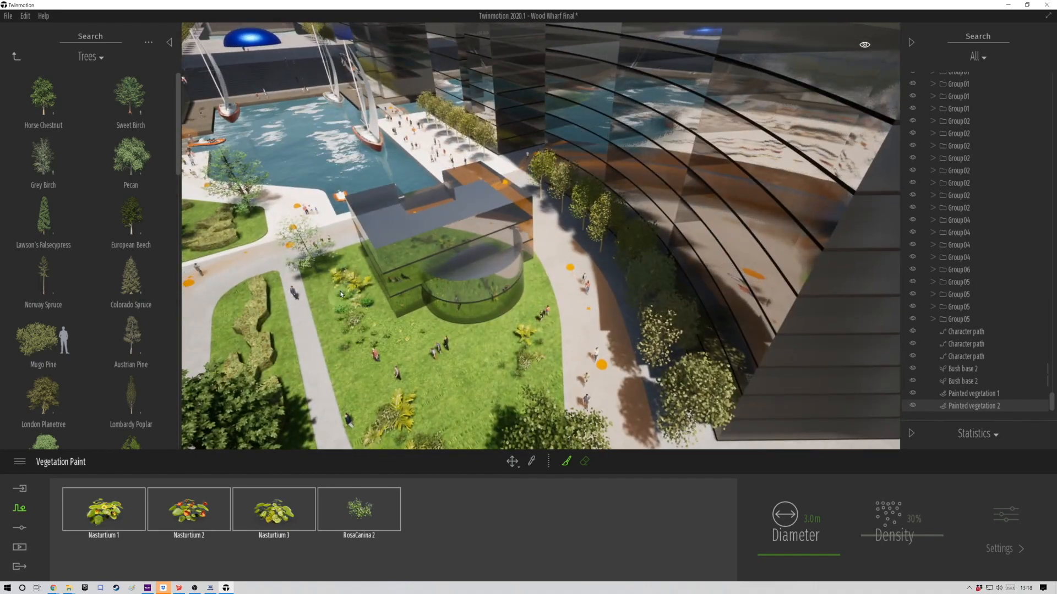
{"action": "key", "text": "a"}
{"action": "right_click_drag", "start_coordinate": [336, 330], "coordinate": [354, 404]}
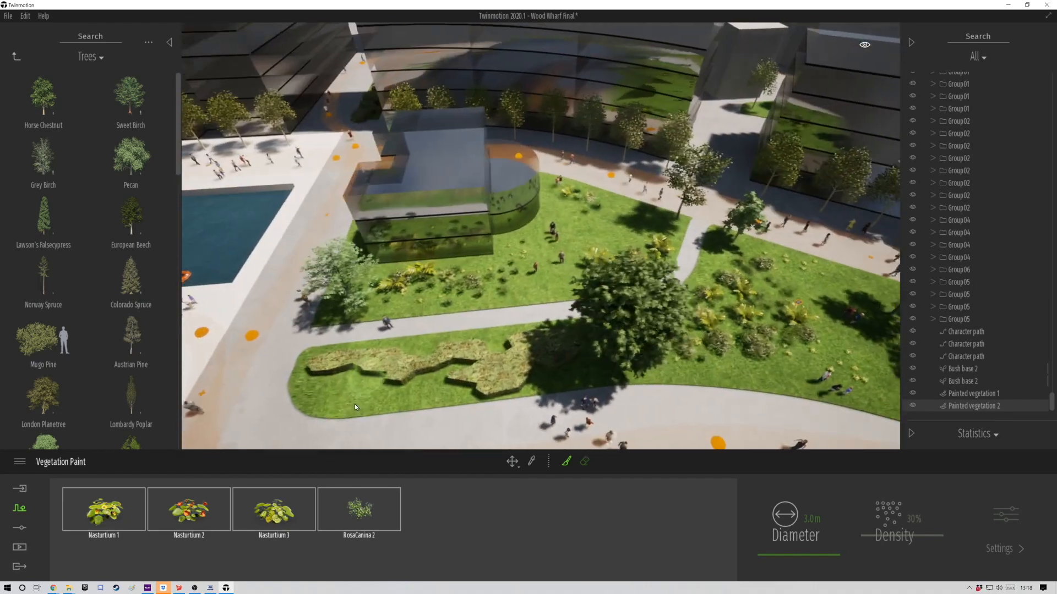
Step: Remove the clipped hedge block from the narrow rounded lawn in front of the glass pavilion
{"action": "key", "text": "Escape"}
{"action": "left_click", "coordinate": [401, 350]}
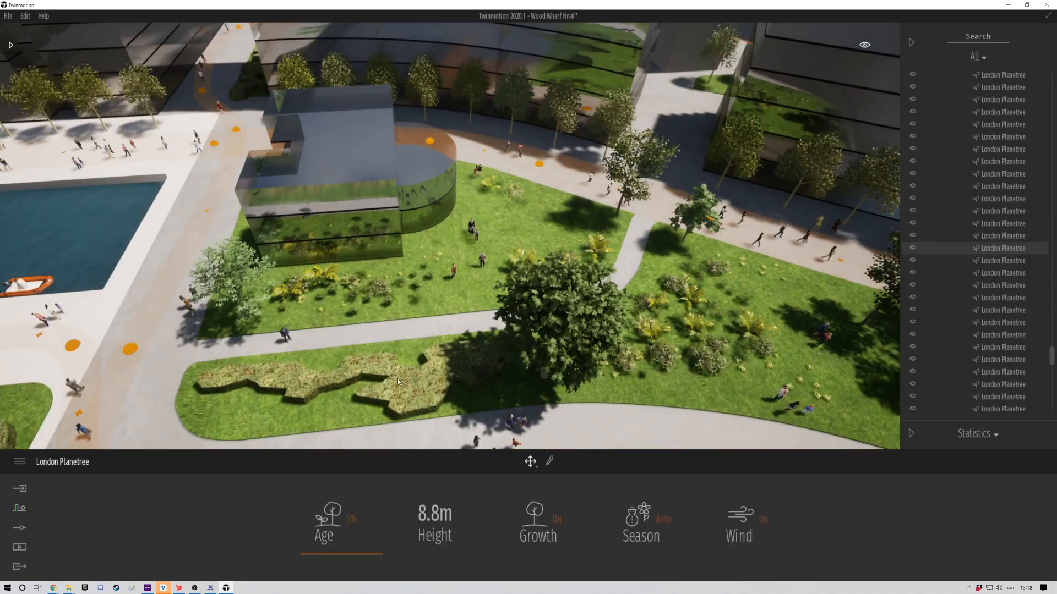
{"action": "key", "text": "w"}
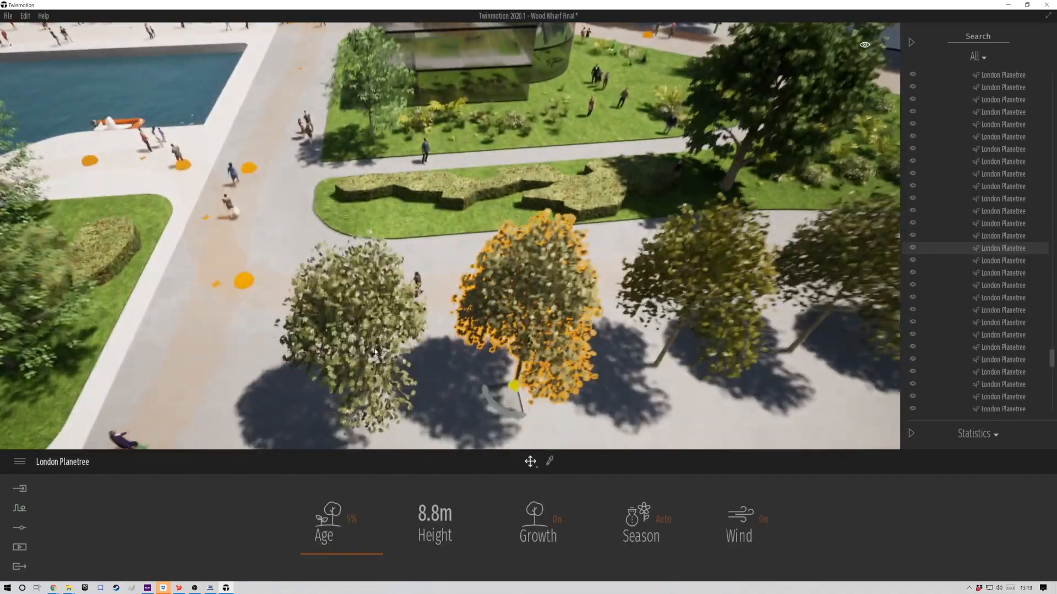
{"action": "key", "text": "w"}
{"action": "left_click", "coordinate": [143, 325]}
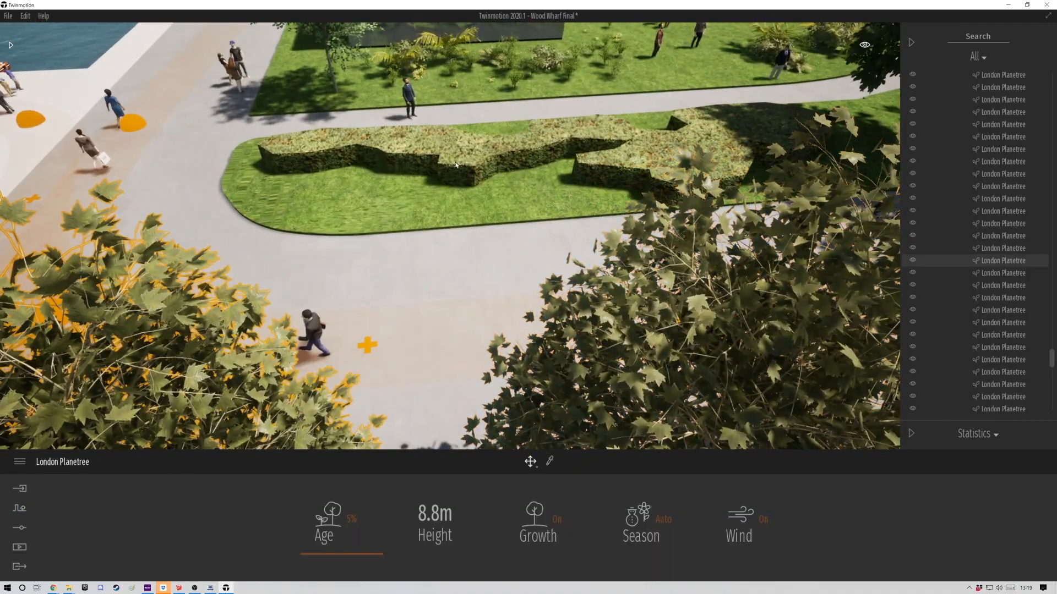
{"action": "key", "text": "w"}
{"action": "scroll", "coordinate": [468, 134], "scroll_direction": "up", "scroll_amount": 3}
{"action": "left_click", "coordinate": [451, 177]}
{"action": "key", "text": "h"}
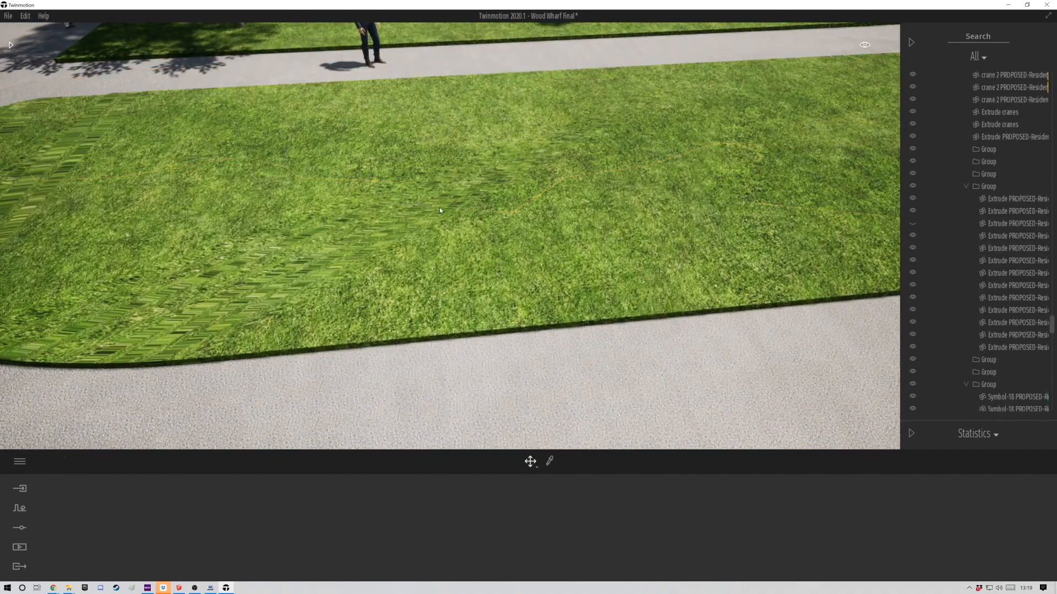
Step: Paint more of Painted vegetation 2 along the narrow rounded lawn in front of the pavilion with a 3 m brush
{"action": "scroll", "coordinate": [437, 200], "scroll_direction": "down", "scroll_amount": 4}
{"action": "left_click_drag", "start_coordinate": [1051, 321], "coordinate": [1052, 406]}
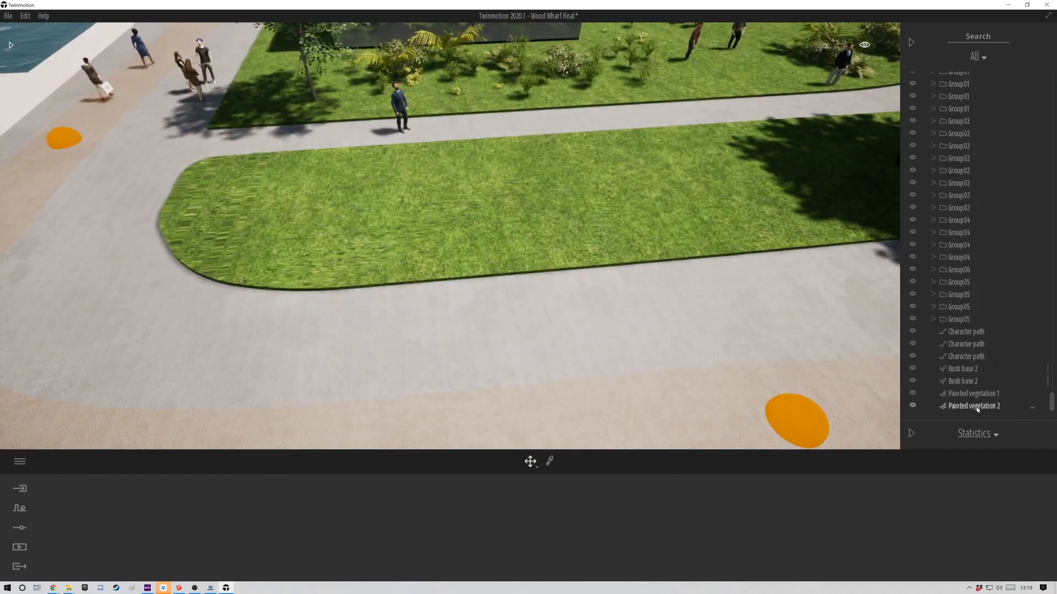
{"action": "left_click", "coordinate": [984, 407]}
{"action": "left_click", "coordinate": [566, 461]}
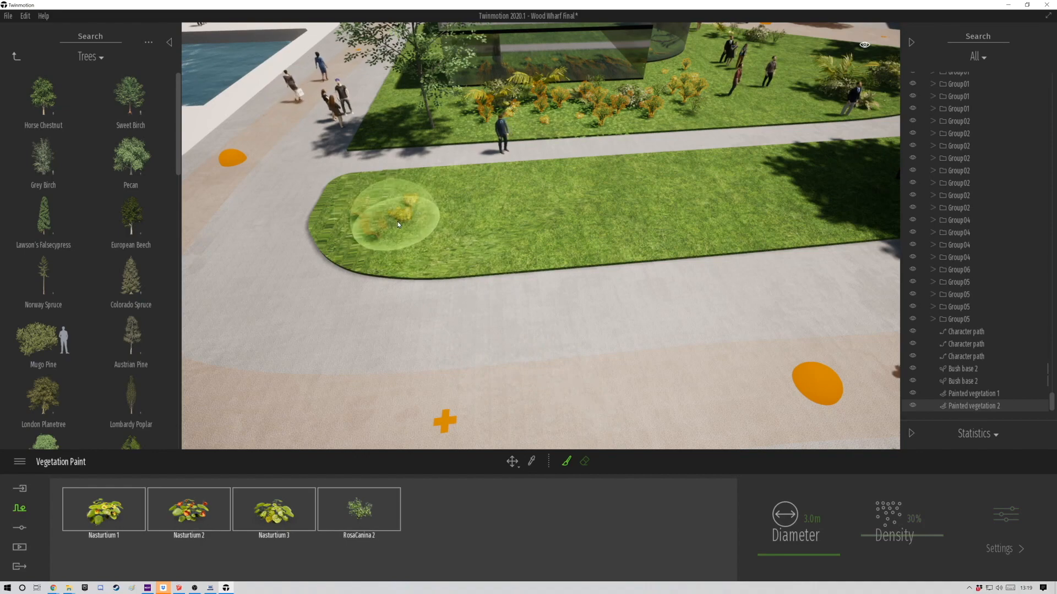
{"action": "mouse_move", "coordinate": [499, 214]}
{"action": "left_mouse_down"}
{"action": "mouse_move", "coordinate": [820, 200]}
{"action": "mouse_move", "coordinate": [458, 231]}
{"action": "left_mouse_up"}
{"action": "scroll", "coordinate": [632, 204], "scroll_direction": "down", "scroll_amount": 3}
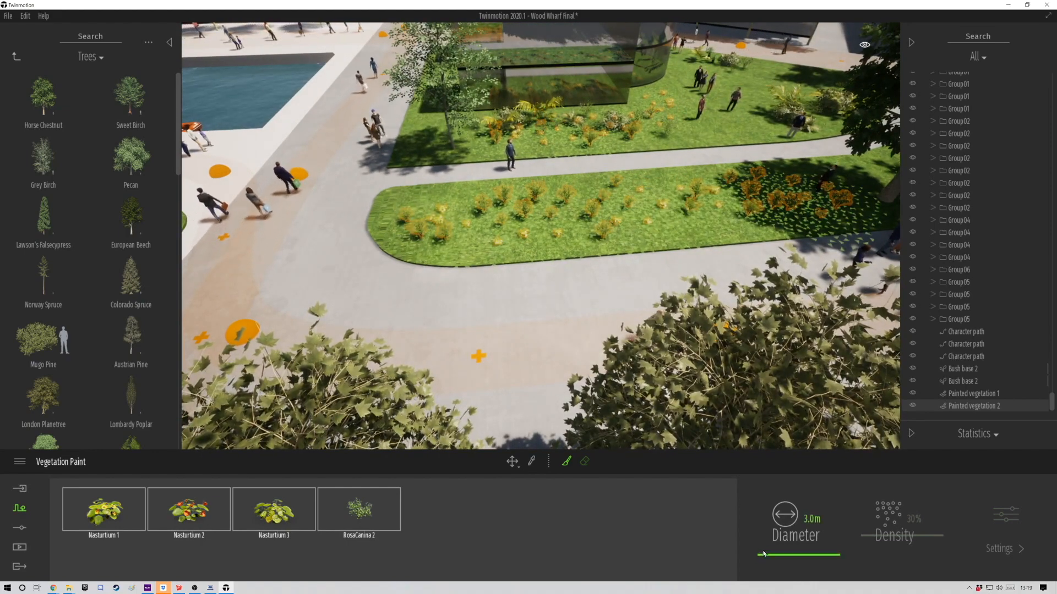
Step: Reduce the brush diameter to 0.0 m and raise the density of Painted vegetation 2 to 69%
{"action": "mouse_move", "coordinate": [764, 554]}
{"action": "left_mouse_down"}
{"action": "mouse_move", "coordinate": [766, 540]}
{"action": "mouse_move", "coordinate": [763, 559]}
{"action": "left_mouse_up"}
{"action": "left_click", "coordinate": [969, 410]}
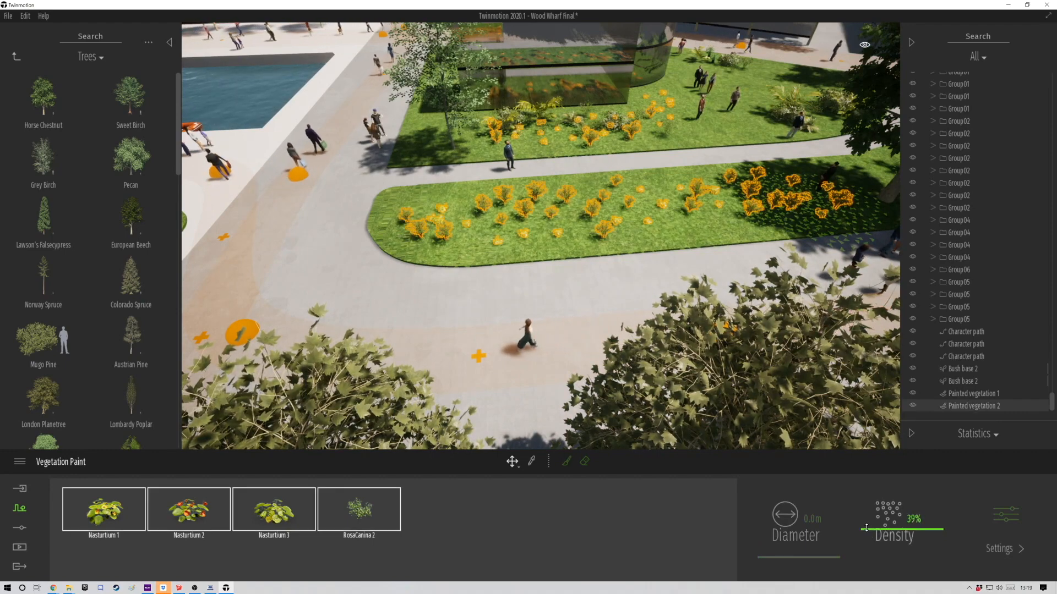
{"action": "left_click_drag", "start_coordinate": [868, 488], "coordinate": [868, 522]}
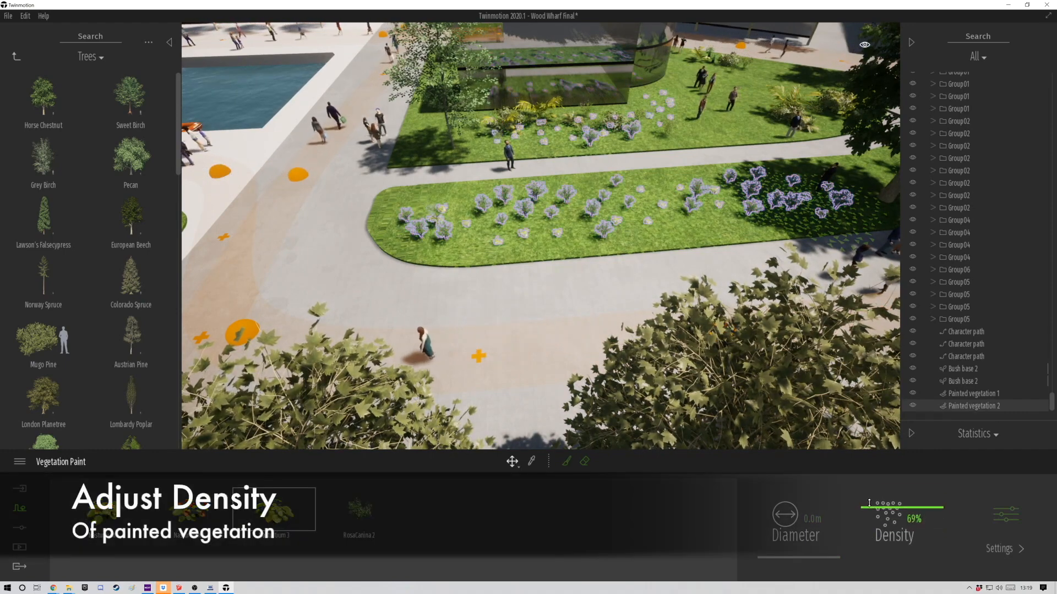
{"action": "left_click", "coordinate": [204, 515]}
Step: Add Daisies, Violets, Poppies and Buttercups from the grass and flowers library to Painted vegetation 2
{"action": "left_click", "coordinate": [17, 56]}
{"action": "left_click", "coordinate": [135, 164]}
{"action": "scroll", "coordinate": [58, 297], "scroll_direction": "down", "scroll_amount": 5}
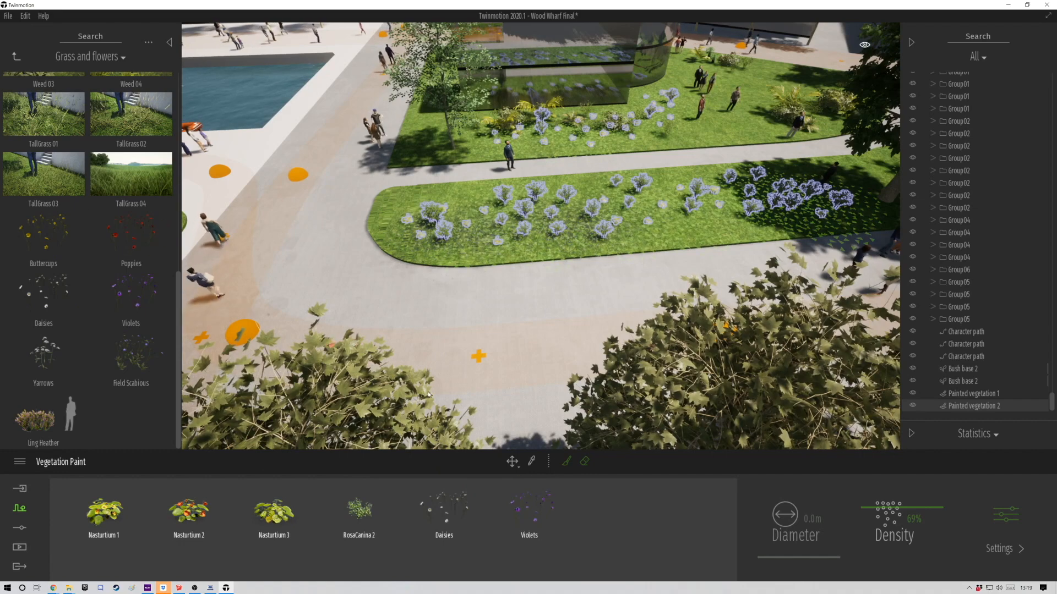
{"action": "left_click_drag", "start_coordinate": [131, 237], "coordinate": [611, 512]}
{"action": "left_click_drag", "start_coordinate": [50, 237], "coordinate": [112, 274]}
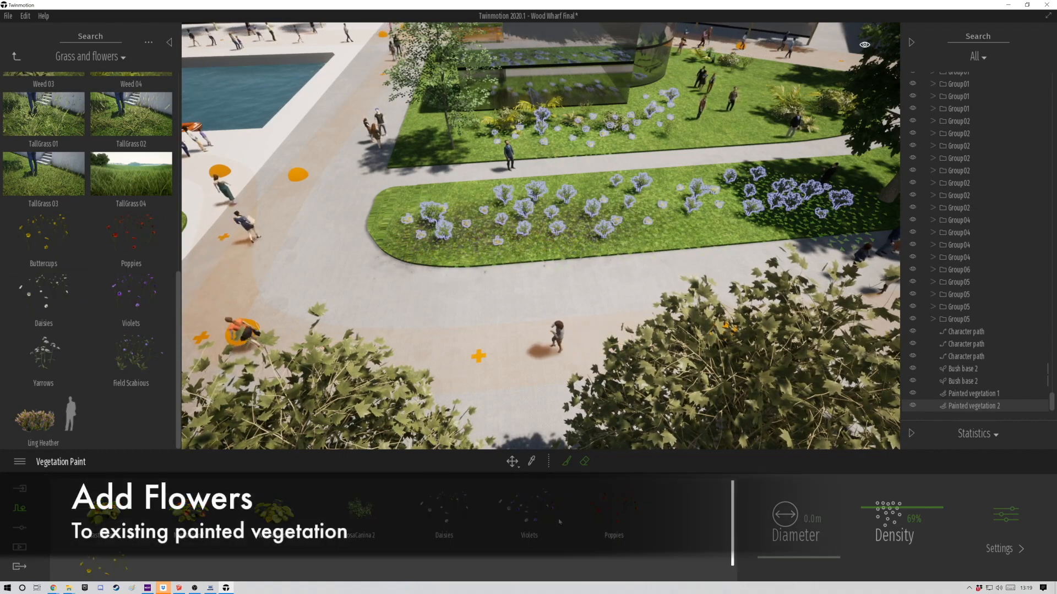
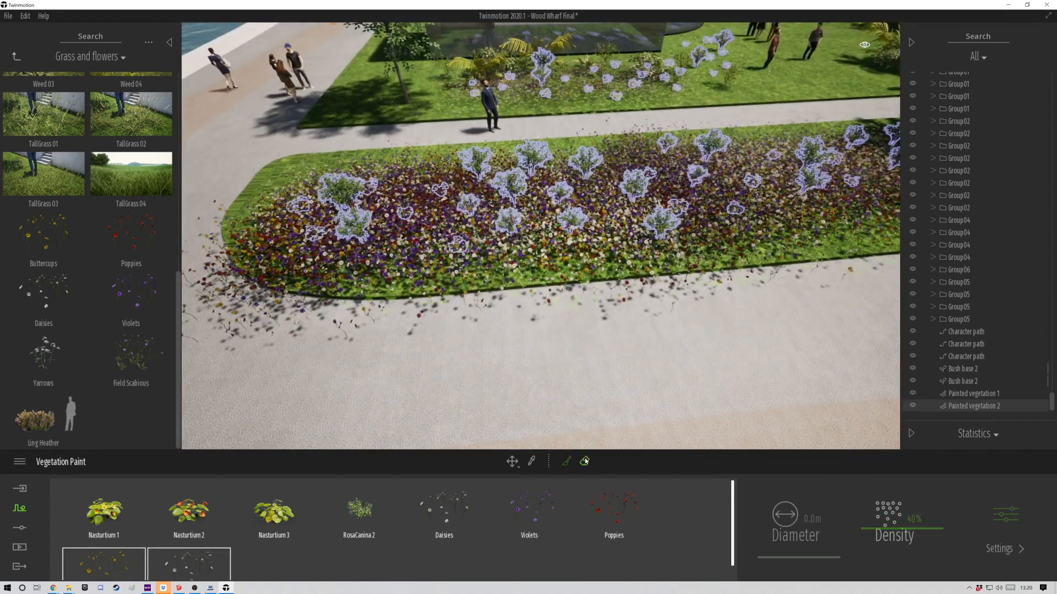
Step: Switch the vegetation brush on Painted vegetation 2 to erasing and set its diameter to 3 m
{"action": "left_click", "coordinate": [585, 461]}
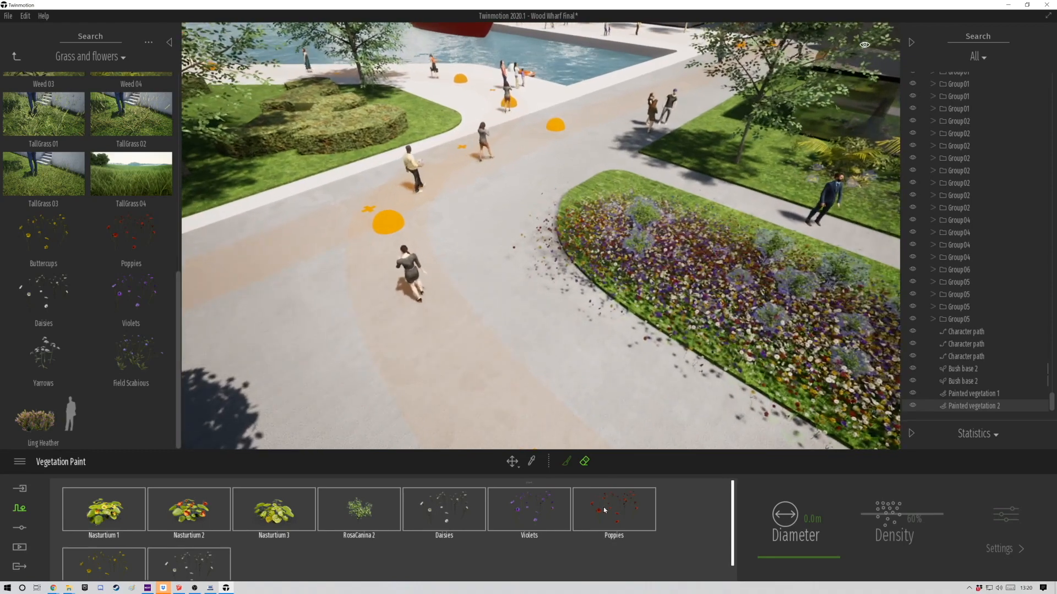
{"action": "left_click", "coordinate": [584, 462]}
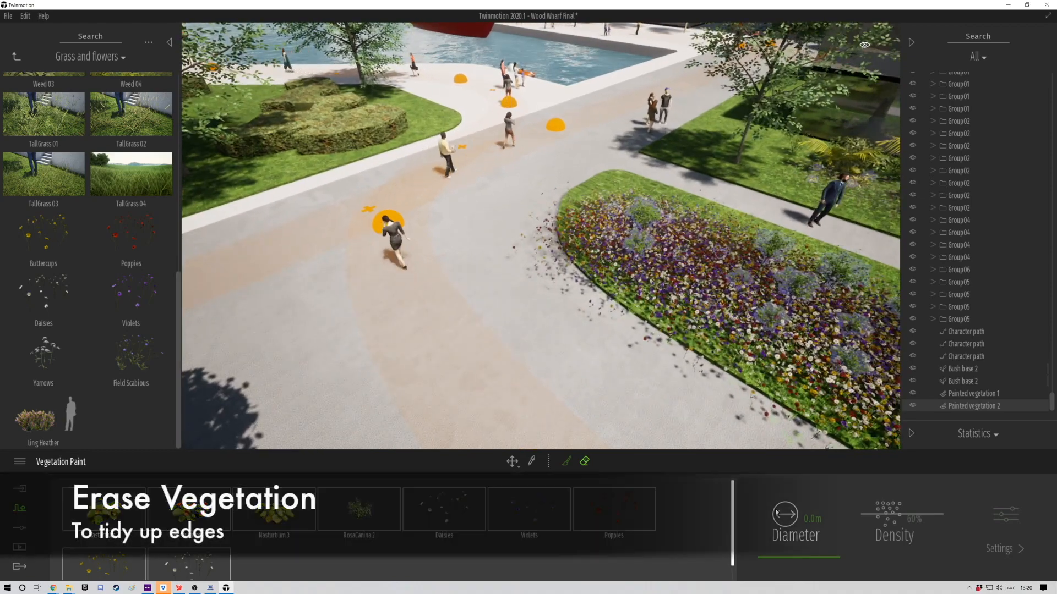
{"action": "double_click", "coordinate": [817, 519]}
{"action": "type", "text": "3"}
{"action": "key", "text": "Return"}
Step: Erase the flowers spilling onto the paving around the rounded end and long edge of the narrow lawn
{"action": "mouse_move", "coordinate": [556, 215]}
{"action": "left_mouse_down"}
{"action": "mouse_move", "coordinate": [568, 295]}
{"action": "mouse_move", "coordinate": [592, 287]}
{"action": "mouse_move", "coordinate": [583, 331]}
{"action": "left_mouse_up"}
{"action": "right_click_drag", "start_coordinate": [583, 331], "coordinate": [481, 271]}
{"action": "left_click_drag", "start_coordinate": [481, 271], "coordinate": [723, 293]}
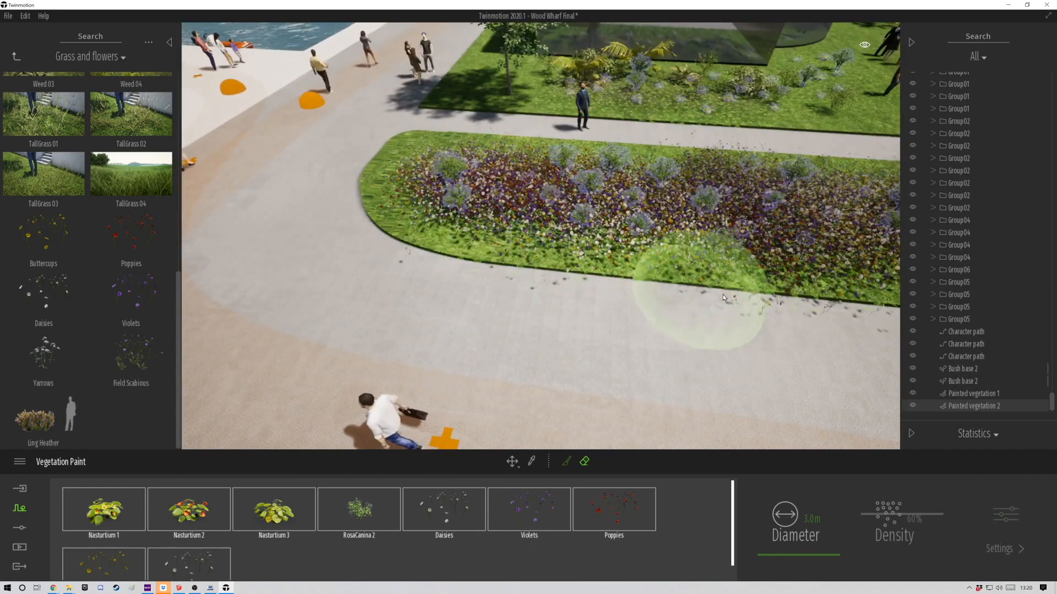
{"action": "right_click_drag", "start_coordinate": [723, 294], "coordinate": [579, 245]}
{"action": "mouse_move", "coordinate": [578, 247]}
{"action": "left_mouse_down"}
{"action": "mouse_move", "coordinate": [510, 267]}
{"action": "mouse_move", "coordinate": [383, 341]}
{"action": "mouse_move", "coordinate": [237, 356]}
{"action": "left_mouse_up"}
Step: Remove the nearer clipped hedge block from the large waterside lawn and lower the age of the Sweet Birch beside it
{"action": "mouse_move", "coordinate": [551, 333]}
{"action": "right_mouse_down"}
{"action": "mouse_move", "coordinate": [639, 319]}
{"action": "mouse_move", "coordinate": [528, 234]}
{"action": "right_mouse_up"}
{"action": "key", "text": "w"}
{"action": "mouse_move", "coordinate": [444, 398]}
{"action": "right_mouse_down"}
{"action": "mouse_move", "coordinate": [512, 341]}
{"action": "mouse_move", "coordinate": [523, 306]}
{"action": "mouse_move", "coordinate": [328, 321]}
{"action": "right_mouse_up"}
{"action": "key", "text": "w"}
{"action": "right_click_drag", "start_coordinate": [480, 295], "coordinate": [553, 342]}
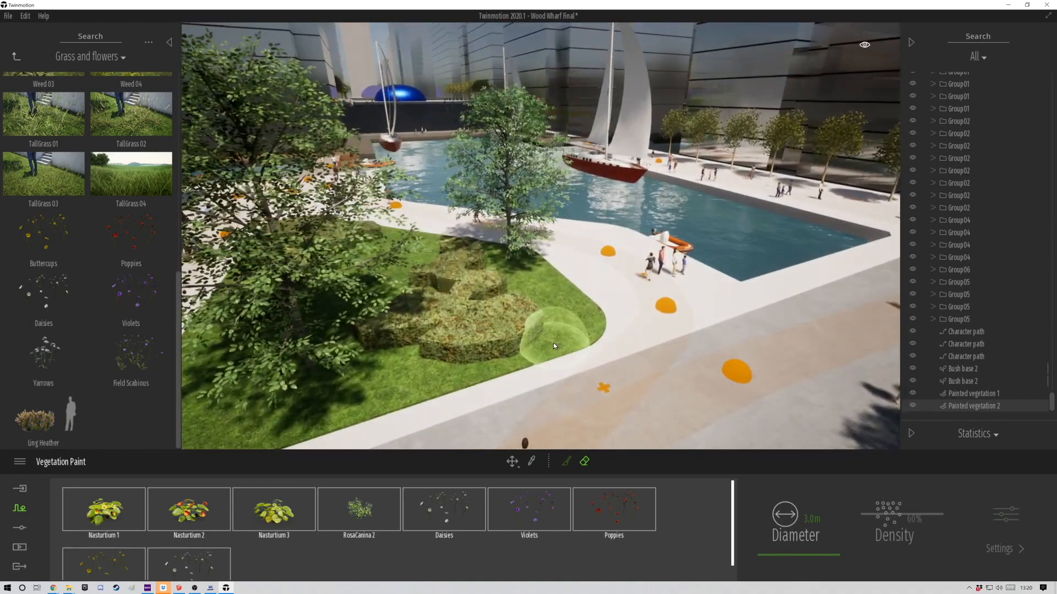
{"action": "key", "text": "Escape"}
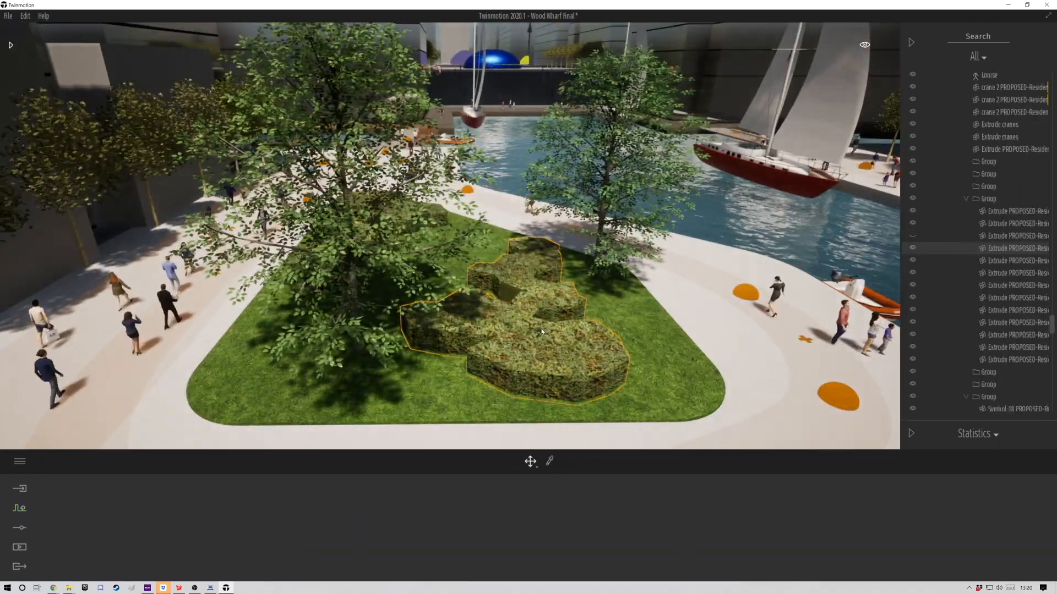
{"action": "left_click", "coordinate": [912, 236]}
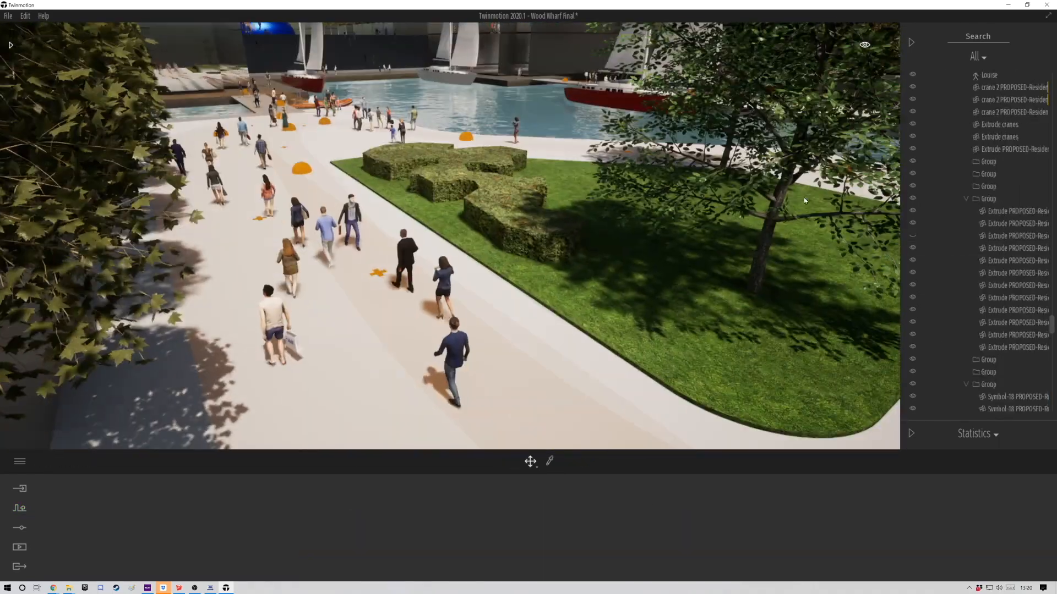
{"action": "left_click", "coordinate": [804, 197]}
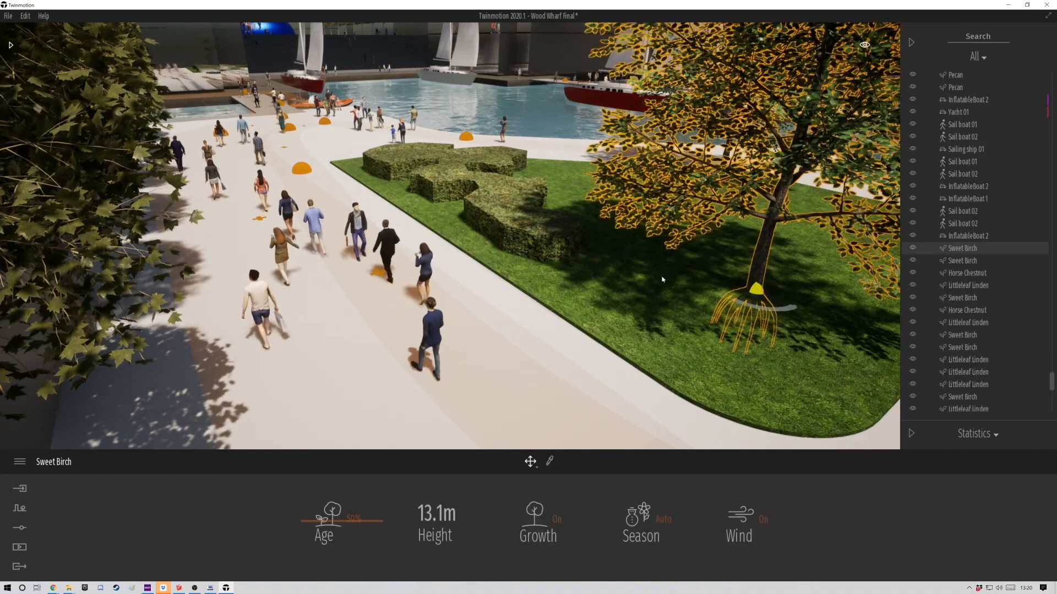
{"action": "left_click_drag", "start_coordinate": [300, 527], "coordinate": [294, 527]}
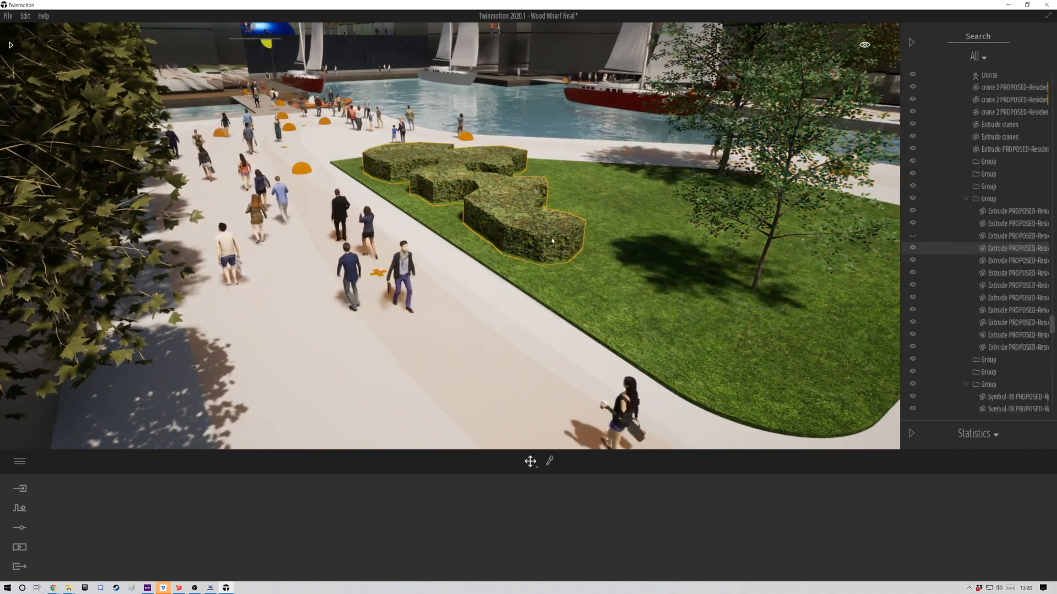
Step: Clear the remaining hedge from the waterside lawn and place a cluster of Rock 1 boulders from the rocks library there
{"action": "left_click", "coordinate": [10, 44]}
{"action": "left_click", "coordinate": [16, 55]}
{"action": "left_click", "coordinate": [135, 221]}
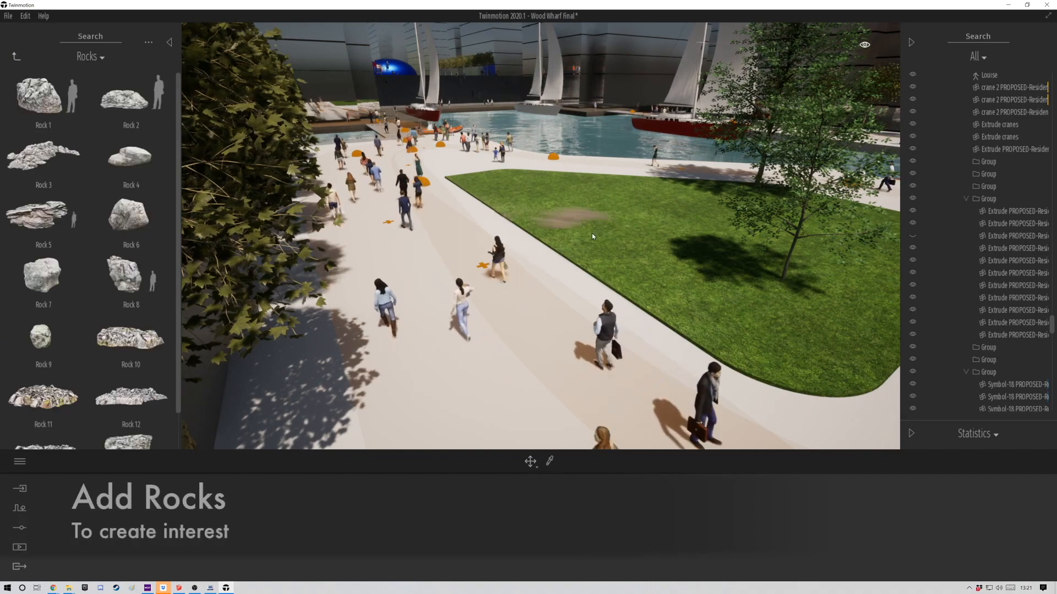
{"action": "left_click_drag", "start_coordinate": [53, 253], "coordinate": [601, 196]}
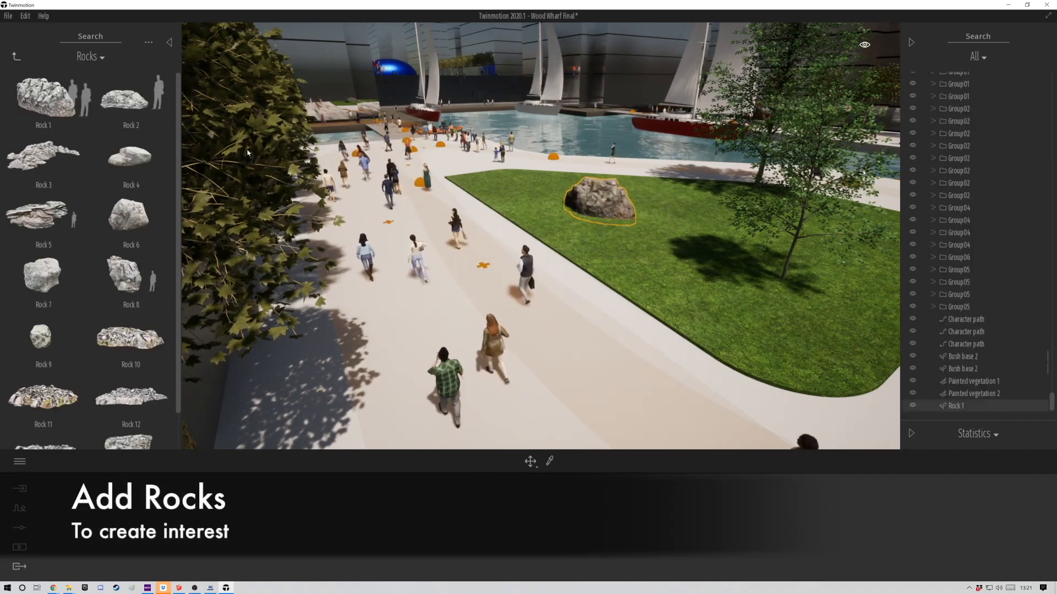
{"action": "left_click_drag", "start_coordinate": [639, 239], "coordinate": [615, 219]}
{"action": "left_click_drag", "start_coordinate": [49, 93], "coordinate": [643, 213]}
Step: Start a new vegetation paint mix containing Buttercups, Poppies, Daisies, Violets and Yarrows
{"action": "left_click", "coordinate": [16, 56]}
{"action": "left_click", "coordinate": [20, 508]}
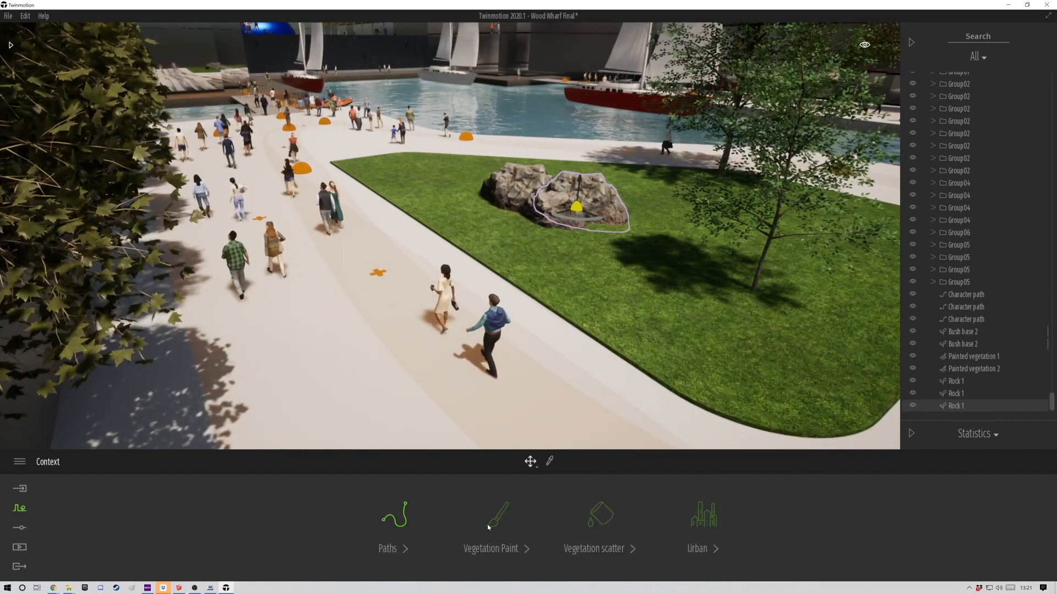
{"action": "left_click", "coordinate": [496, 520]}
{"action": "left_click", "coordinate": [566, 460]}
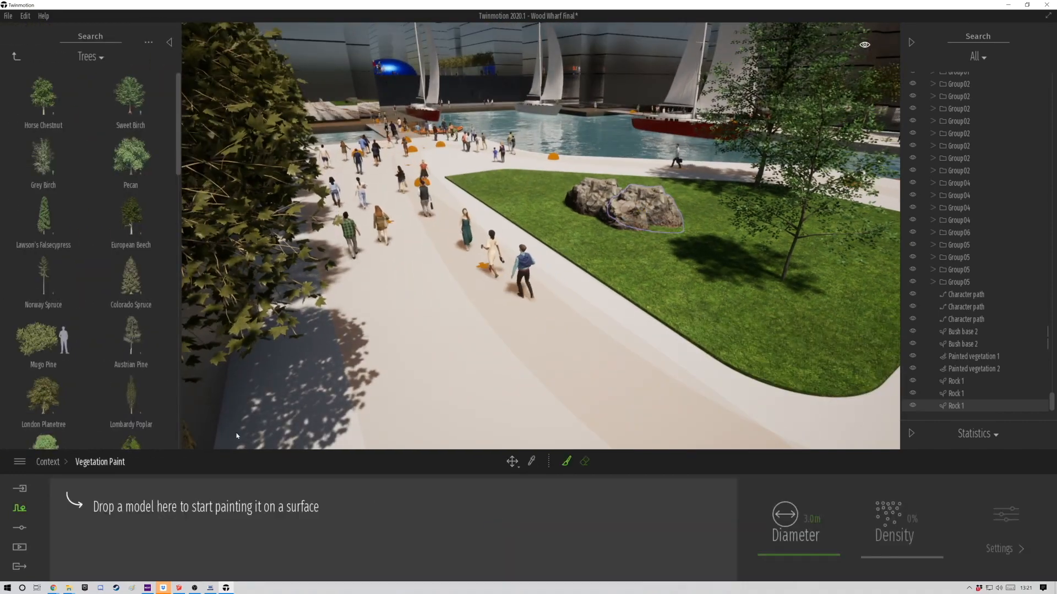
{"action": "left_click", "coordinate": [15, 57]}
{"action": "left_click", "coordinate": [137, 162]}
{"action": "scroll", "coordinate": [50, 254], "scroll_direction": "down", "scroll_amount": 5}
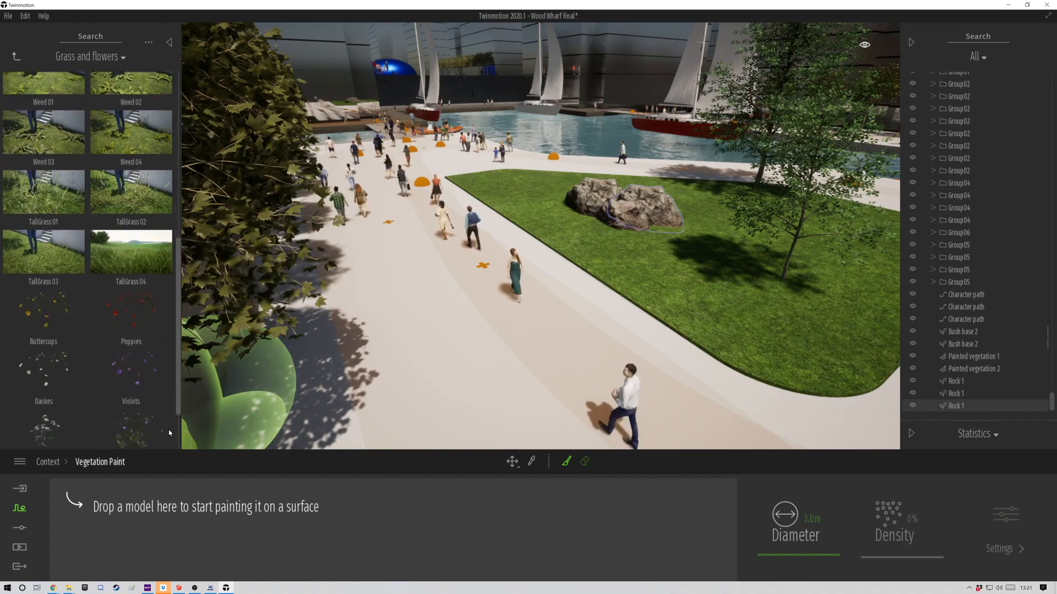
{"action": "left_click_drag", "start_coordinate": [50, 253], "coordinate": [101, 509]}
{"action": "left_click_drag", "start_coordinate": [112, 270], "coordinate": [170, 521]}
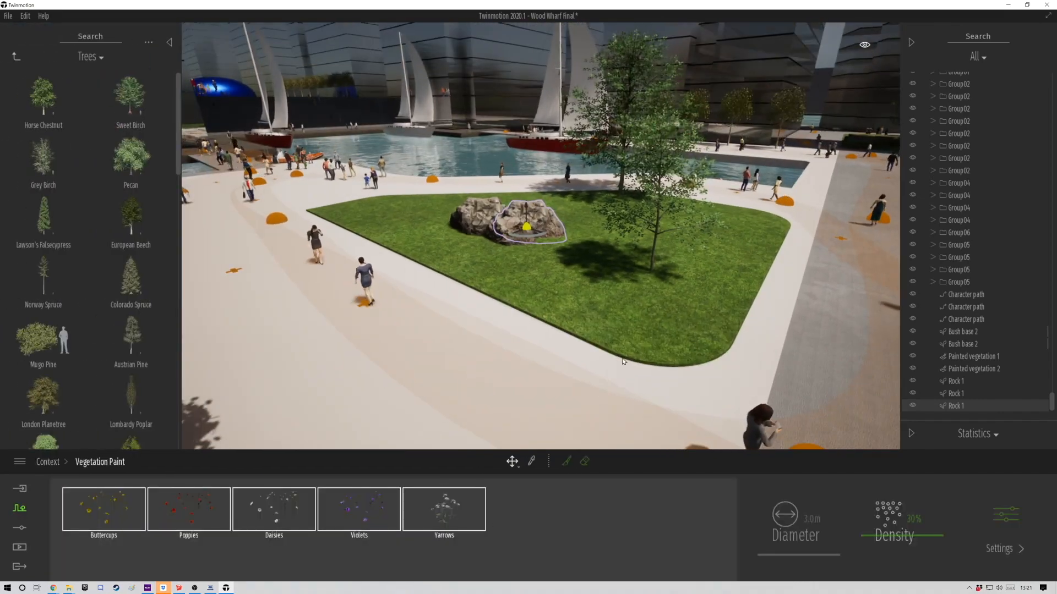
Step: Paint the flower mix around the front birch at the waterside lawn's corner and set the brush diameter to 2 m
{"action": "mouse_move", "coordinate": [717, 266]}
{"action": "left_mouse_down"}
{"action": "mouse_move", "coordinate": [649, 271]}
{"action": "mouse_move", "coordinate": [551, 258]}
{"action": "mouse_move", "coordinate": [635, 322]}
{"action": "left_mouse_up"}
{"action": "double_click", "coordinate": [812, 517]}
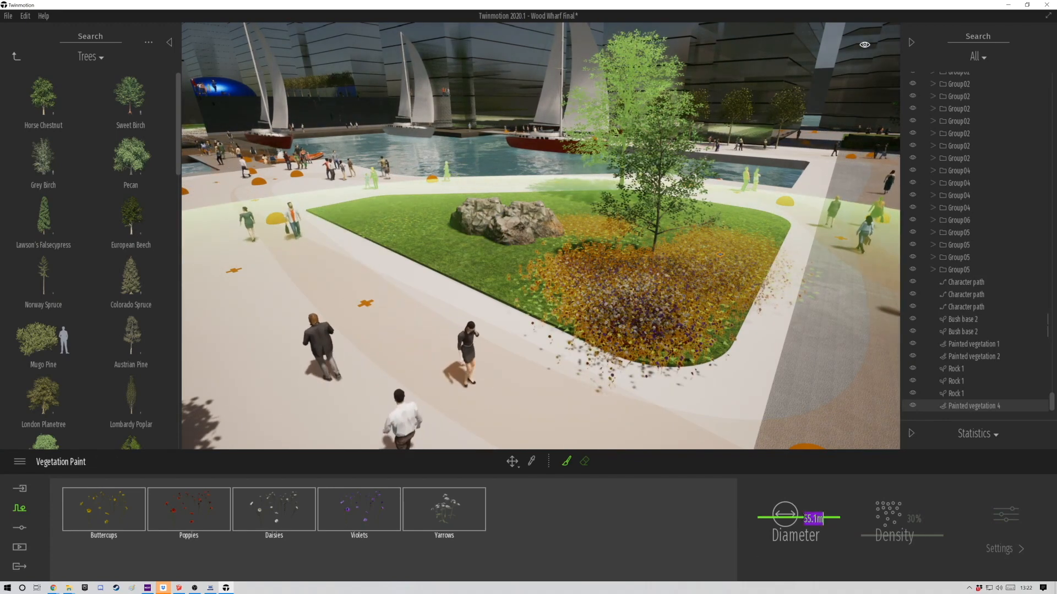
{"action": "type", "text": "2"}
{"action": "key", "text": "Return"}
Step: Erase the flowers spilling over the rounded corner of the waterside lawn and switch the brush back to painting
{"action": "left_click", "coordinate": [585, 461]}
{"action": "mouse_move", "coordinate": [619, 361]}
{"action": "left_mouse_down"}
{"action": "mouse_move", "coordinate": [576, 339]}
{"action": "mouse_move", "coordinate": [743, 280]}
{"action": "mouse_move", "coordinate": [716, 308]}
{"action": "mouse_move", "coordinate": [734, 300]}
{"action": "left_mouse_up"}
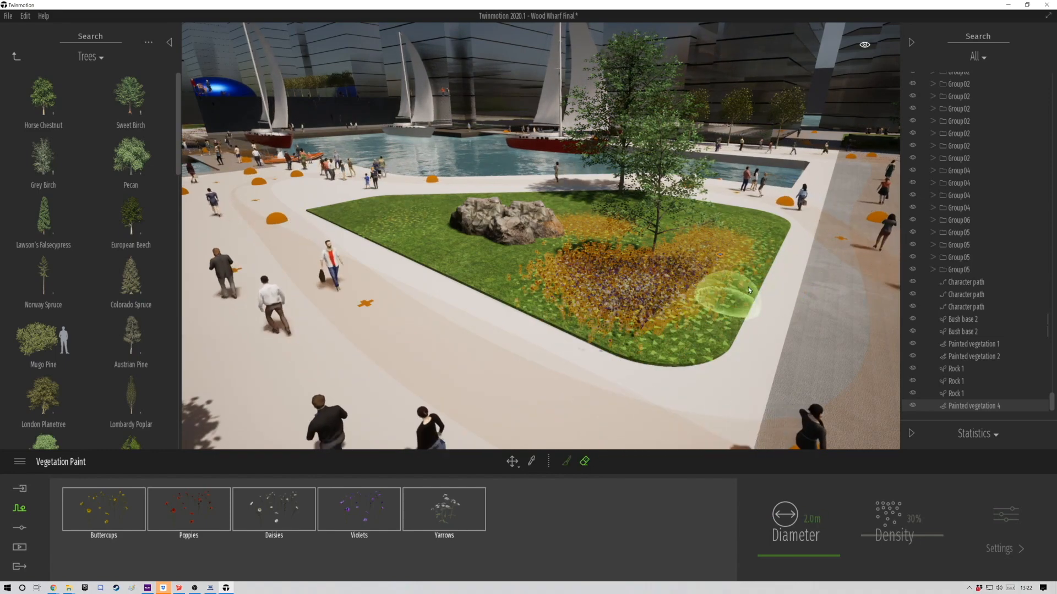
{"action": "key", "text": "d"}
{"action": "right_click_drag", "start_coordinate": [618, 359], "coordinate": [502, 301]}
{"action": "key", "text": "e"}
{"action": "left_click", "coordinate": [565, 462]}
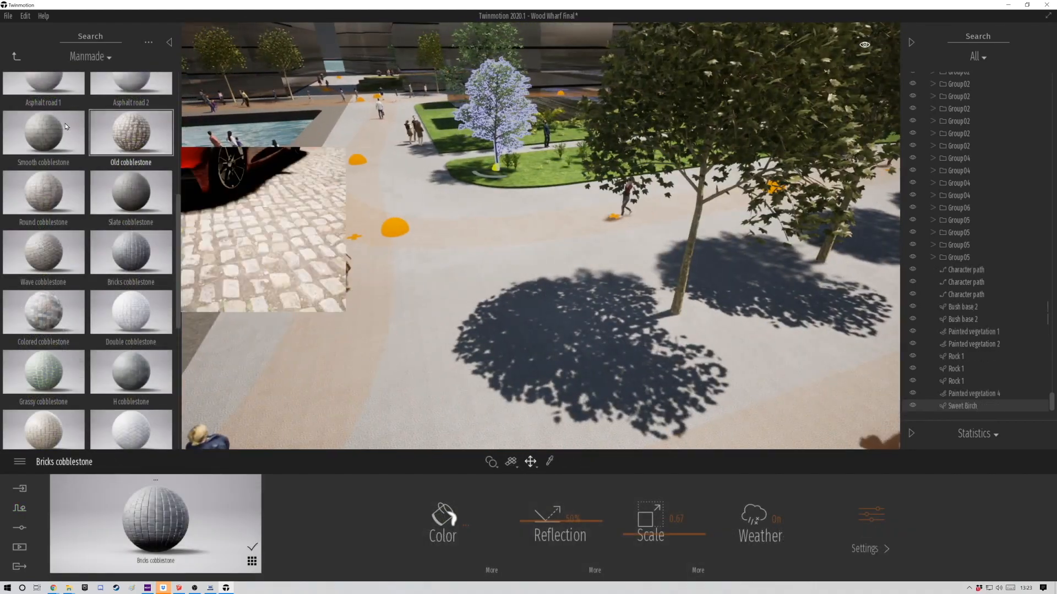
Step: Place a Base circle 10m primitive on the pale plaza paving beside the waterside lawn's corner
{"action": "left_click", "coordinate": [16, 56]}
{"action": "left_click", "coordinate": [16, 57]}
{"action": "left_click", "coordinate": [42, 156]}
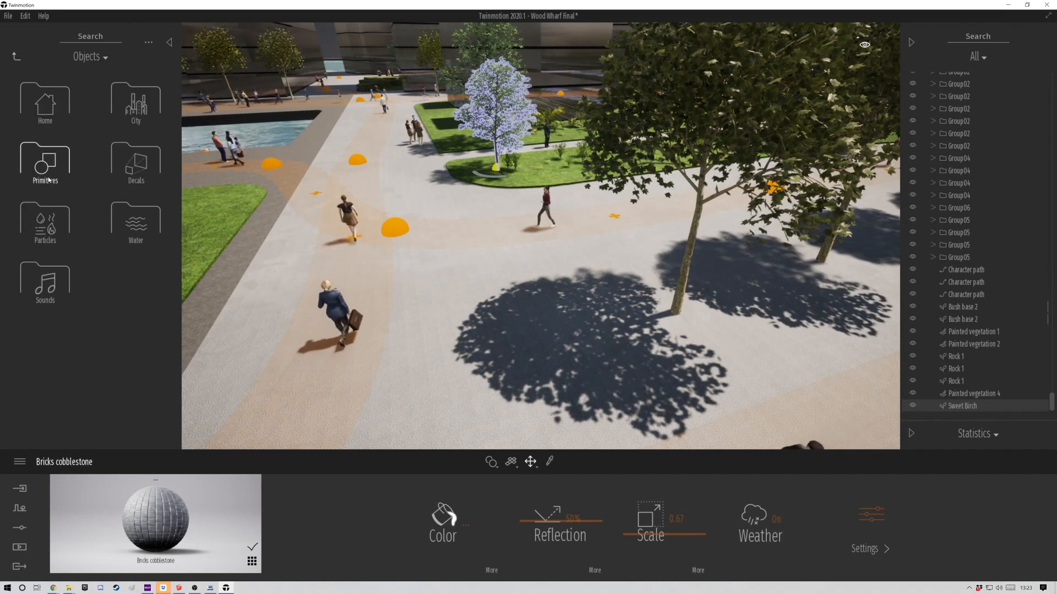
{"action": "left_click", "coordinate": [44, 155]}
{"action": "right_click_drag", "start_coordinate": [330, 297], "coordinate": [389, 329]}
{"action": "scroll", "coordinate": [388, 329], "scroll_direction": "down", "scroll_amount": 4}
{"action": "left_click_drag", "start_coordinate": [132, 105], "coordinate": [417, 263]}
{"action": "right_click_drag", "start_coordinate": [389, 260], "coordinate": [138, 80]}
Step: Apply the Rough cobblestone material from the manmade ground materials to the plaza paving circle
{"action": "left_click", "coordinate": [11, 44]}
{"action": "left_click", "coordinate": [15, 57]}
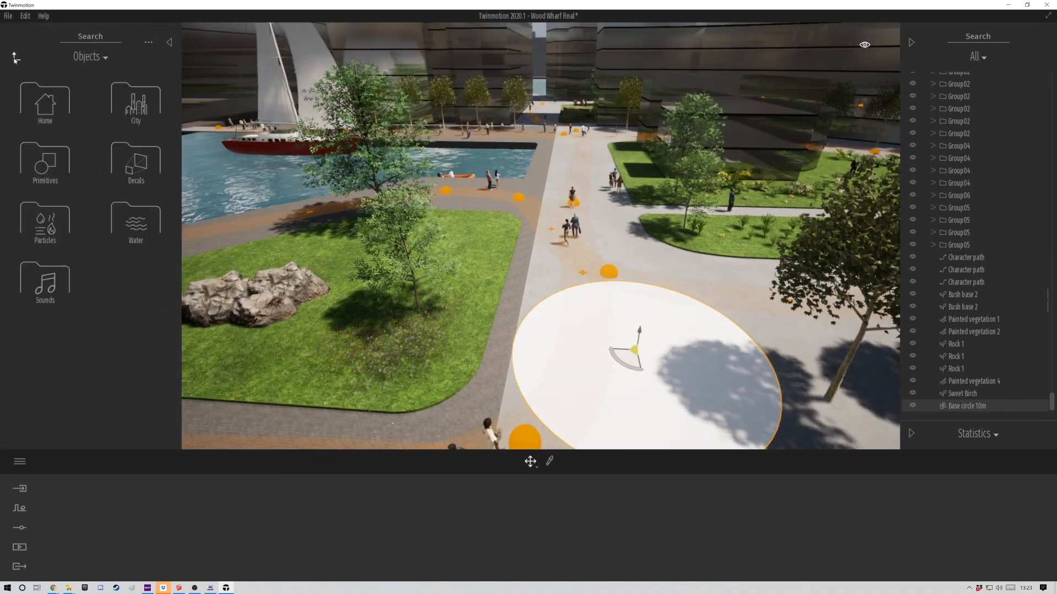
{"action": "left_click", "coordinate": [50, 127]}
{"action": "left_click", "coordinate": [53, 296]}
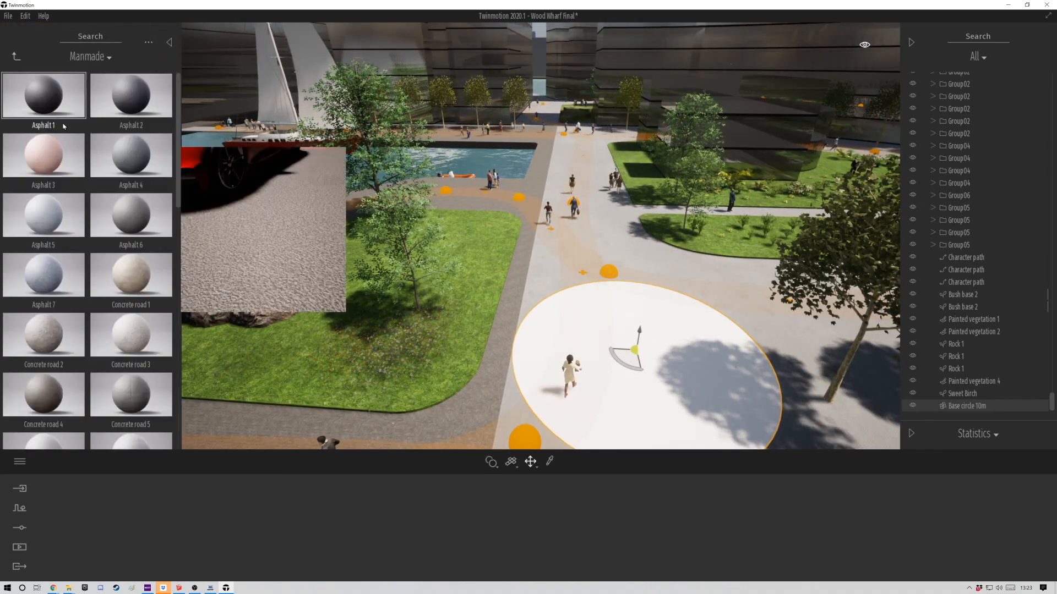
{"action": "scroll", "coordinate": [81, 336], "scroll_direction": "down", "scroll_amount": 2}
{"action": "scroll", "coordinate": [32, 345], "scroll_direction": "down", "scroll_amount": 2}
{"action": "scroll", "coordinate": [131, 340], "scroll_direction": "down", "scroll_amount": 2}
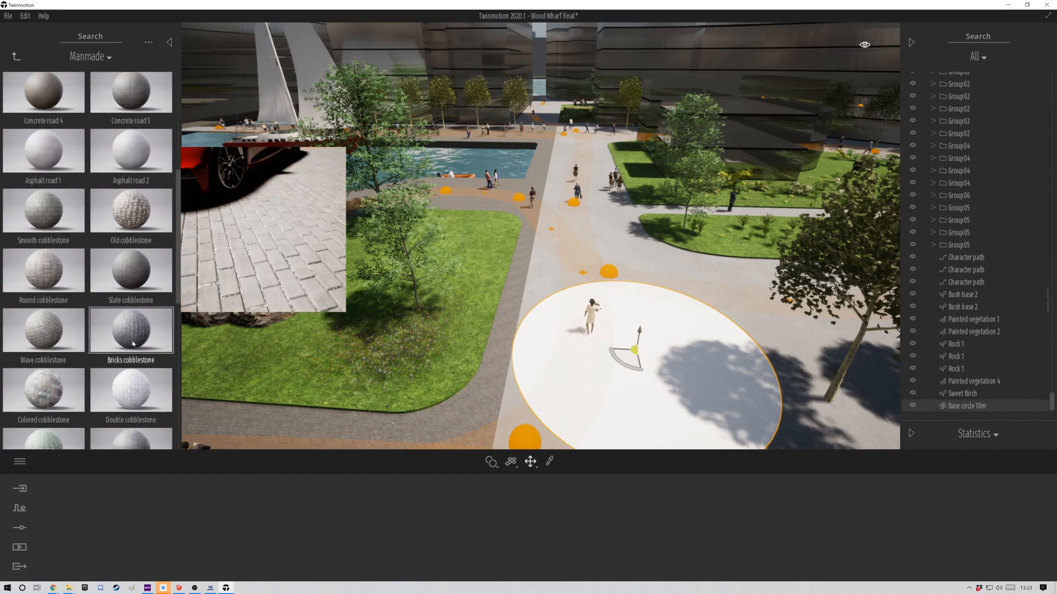
{"action": "scroll", "coordinate": [118, 373], "scroll_direction": "down", "scroll_amount": 2}
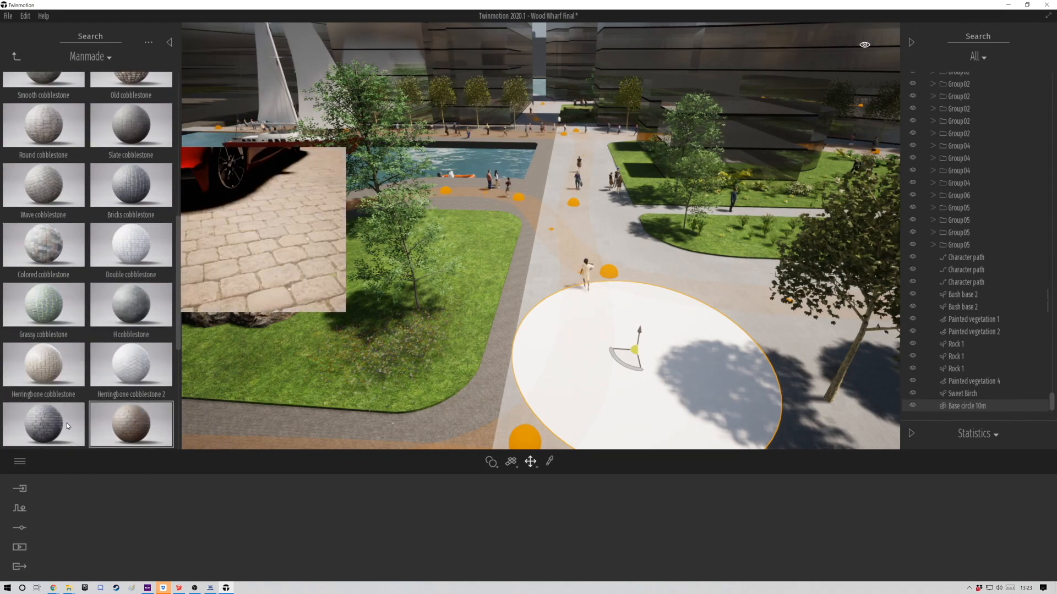
{"action": "left_click_drag", "start_coordinate": [42, 424], "coordinate": [583, 387]}
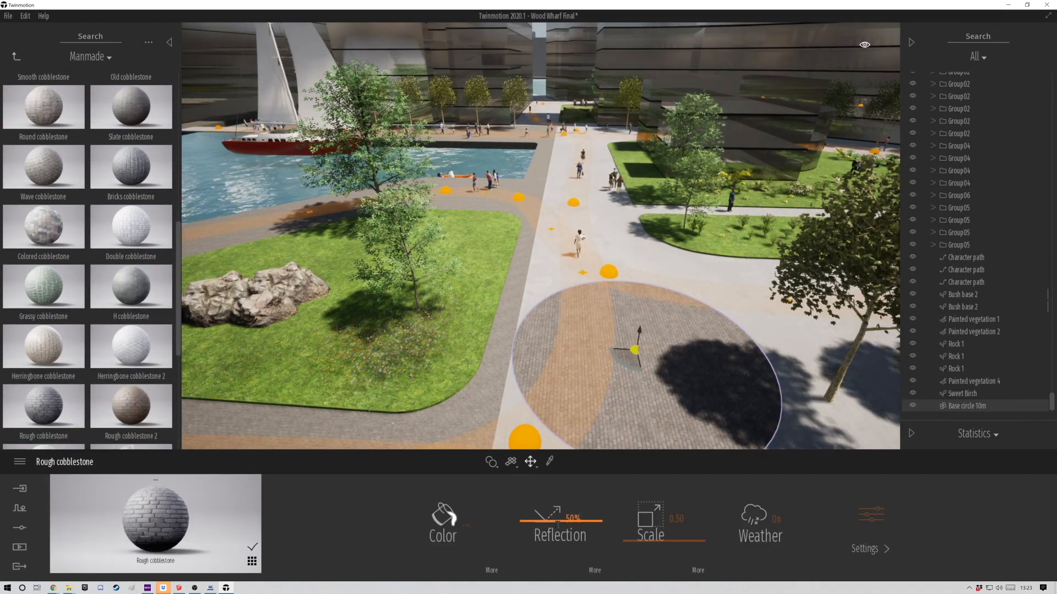
Step: Set the Rough cobblestone scale to 0.75 and shift the paving circle away from the lawn towards the large trees
{"action": "left_click_drag", "start_coordinate": [626, 543], "coordinate": [635, 530]}
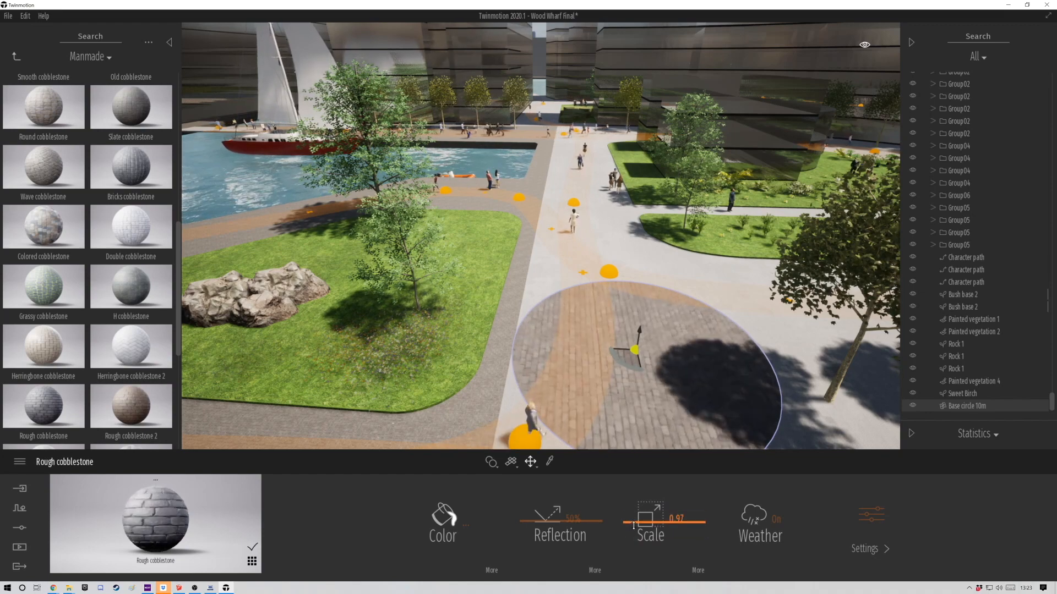
{"action": "right_click_drag", "start_coordinate": [616, 380], "coordinate": [660, 407]}
{"action": "left_click_drag", "start_coordinate": [539, 302], "coordinate": [589, 295]}
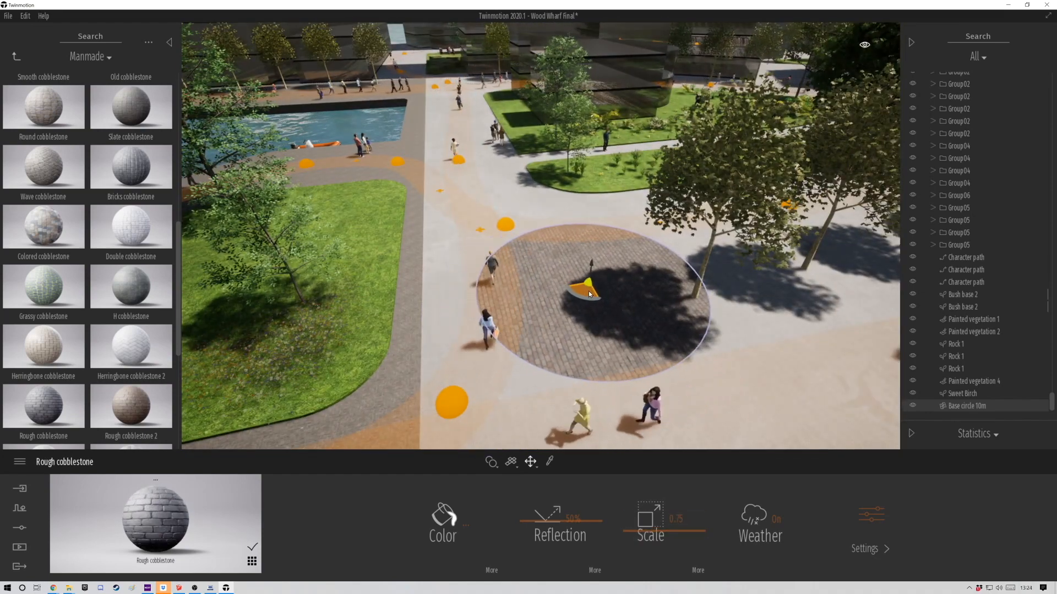
Step: Place a Galvanic bollard on the paving at the lawn's edge and copy it as a row of instances along the path
{"action": "left_click", "coordinate": [20, 56]}
{"action": "left_click", "coordinate": [19, 56]}
{"action": "left_click", "coordinate": [19, 56]}
{"action": "left_click", "coordinate": [48, 157]}
{"action": "left_click", "coordinate": [120, 103]}
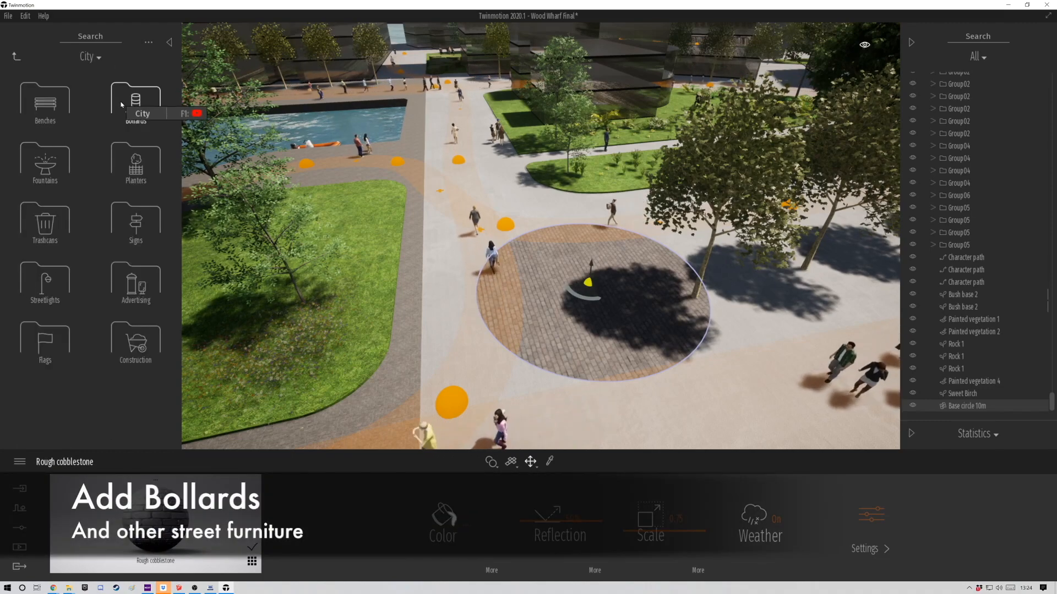
{"action": "left_click", "coordinate": [120, 103]}
{"action": "left_click_drag", "start_coordinate": [47, 348], "coordinate": [395, 301]}
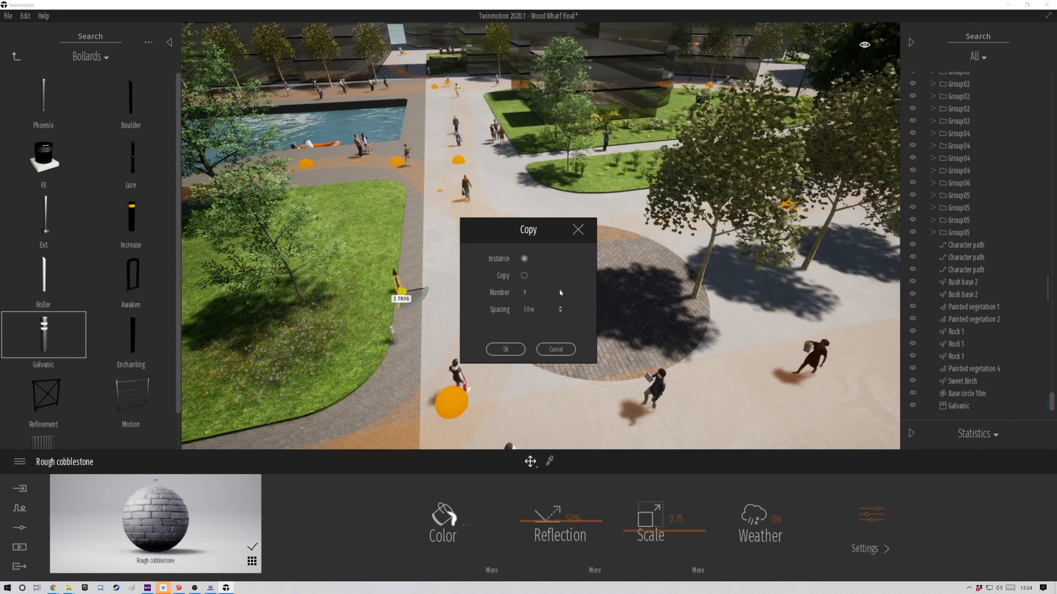
{"action": "left_click", "coordinate": [511, 350]}
Step: Copy the Galvanic bollard row once as instances to the opposite side of the pale path, about 11 m away
{"action": "left_click_drag", "start_coordinate": [420, 176], "coordinate": [511, 133], "text": "shift"}
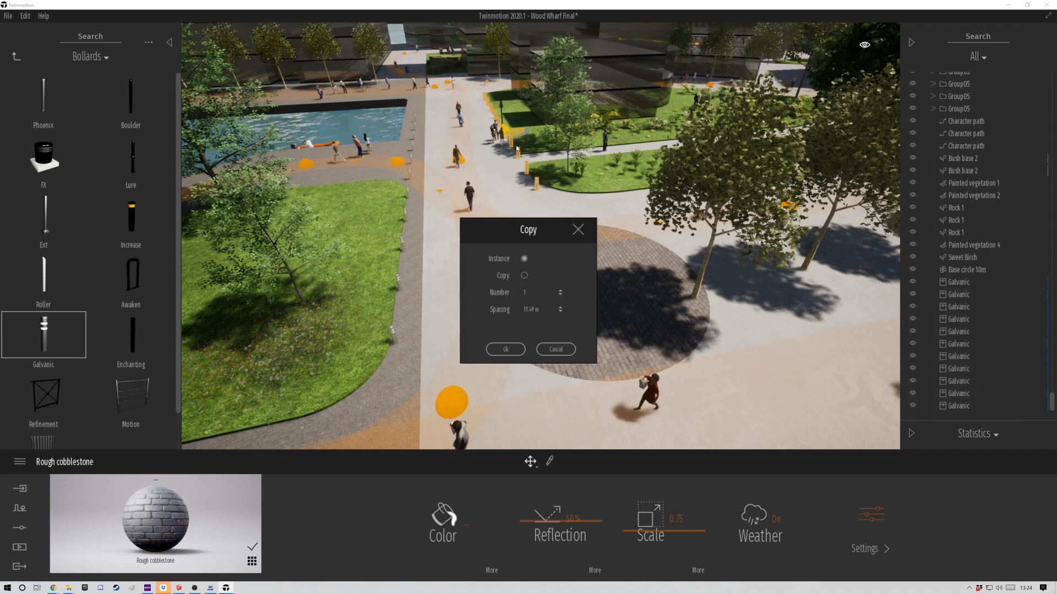
{"action": "left_click", "coordinate": [497, 347]}
{"action": "right_click_drag", "start_coordinate": [551, 270], "coordinate": [438, 234]}
{"action": "scroll", "coordinate": [550, 286], "scroll_direction": "up", "scroll_amount": 3}
Step: Place an Athens fountain from the city fountains library on the grey paving at the waterside lawn's corner
{"action": "scroll", "coordinate": [350, 243], "scroll_direction": "down", "scroll_amount": 4}
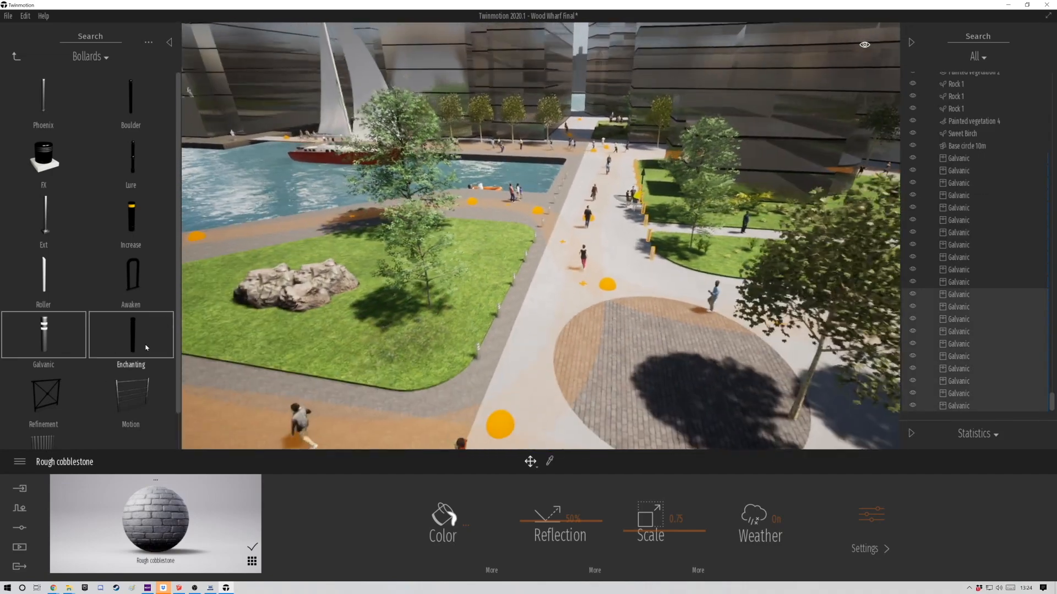
{"action": "scroll", "coordinate": [146, 348], "scroll_direction": "down", "scroll_amount": 1}
{"action": "left_click", "coordinate": [15, 56]}
{"action": "left_click", "coordinate": [41, 160]}
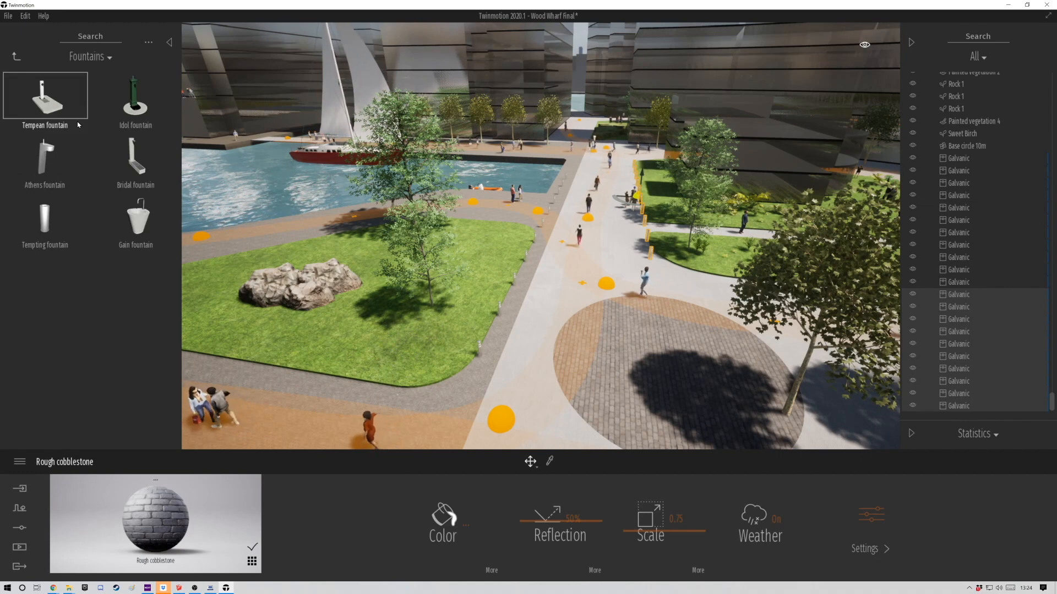
{"action": "left_click_drag", "start_coordinate": [448, 387], "coordinate": [449, 388]}
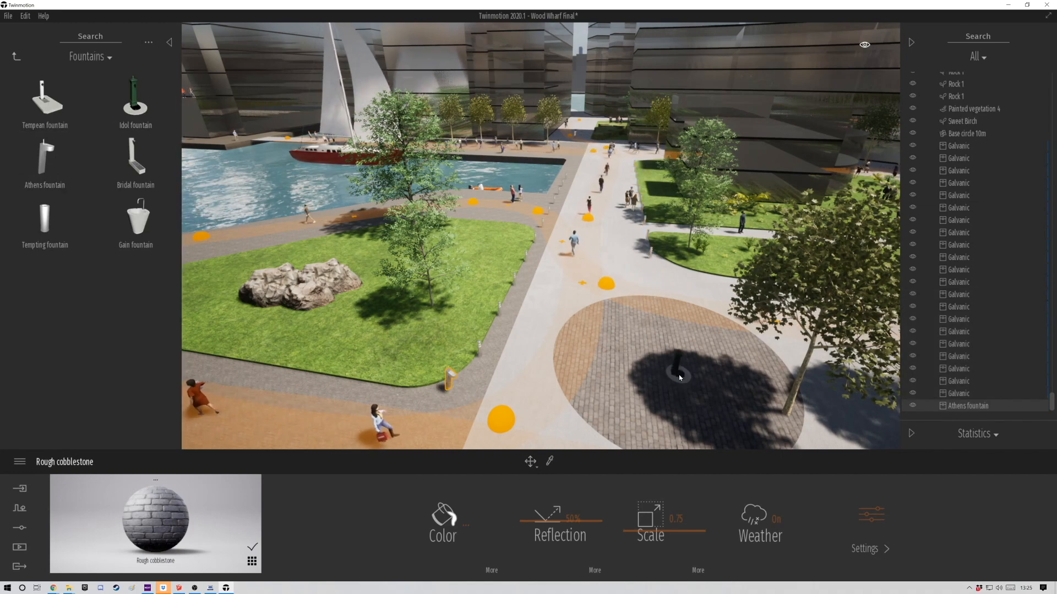
Step: Select the lawn-side row of Galvanic bollards and copy it as instances towards the lawn's waterfront edge
{"action": "right_click_drag", "start_coordinate": [503, 421], "coordinate": [581, 370]}
{"action": "scroll", "coordinate": [581, 370], "scroll_direction": "up", "scroll_amount": 3}
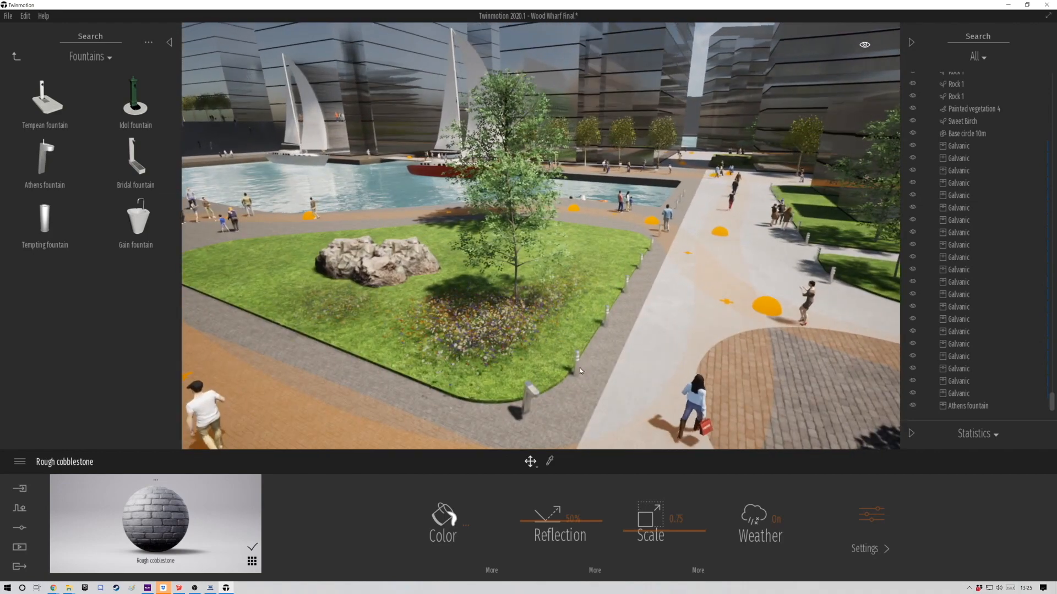
{"action": "left_click", "coordinate": [957, 285], "text": "shift"}
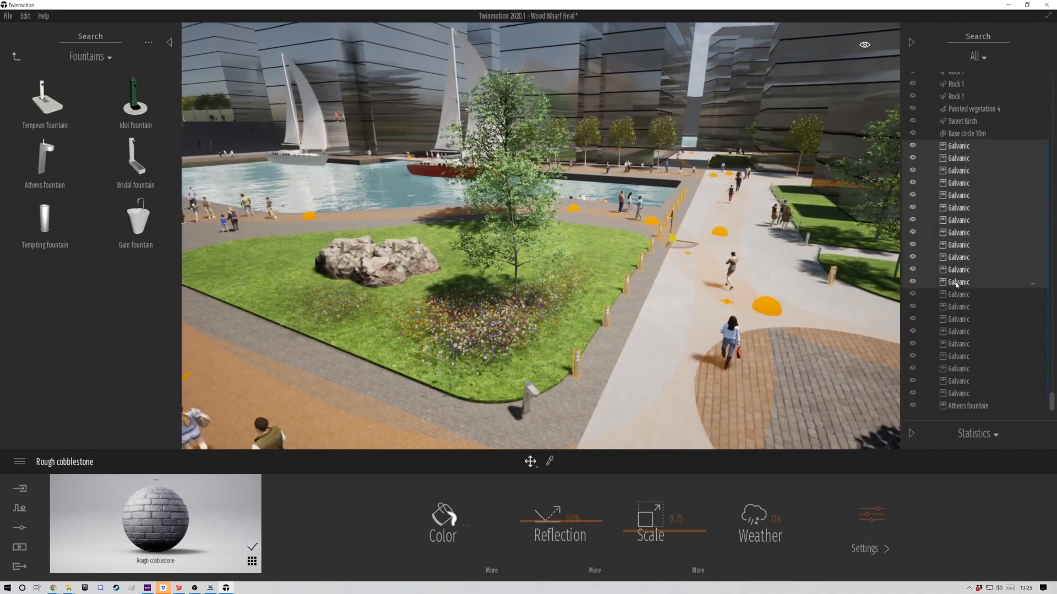
{"action": "left_click", "coordinate": [956, 284]}
{"action": "left_click", "coordinate": [958, 145], "text": "shift"}
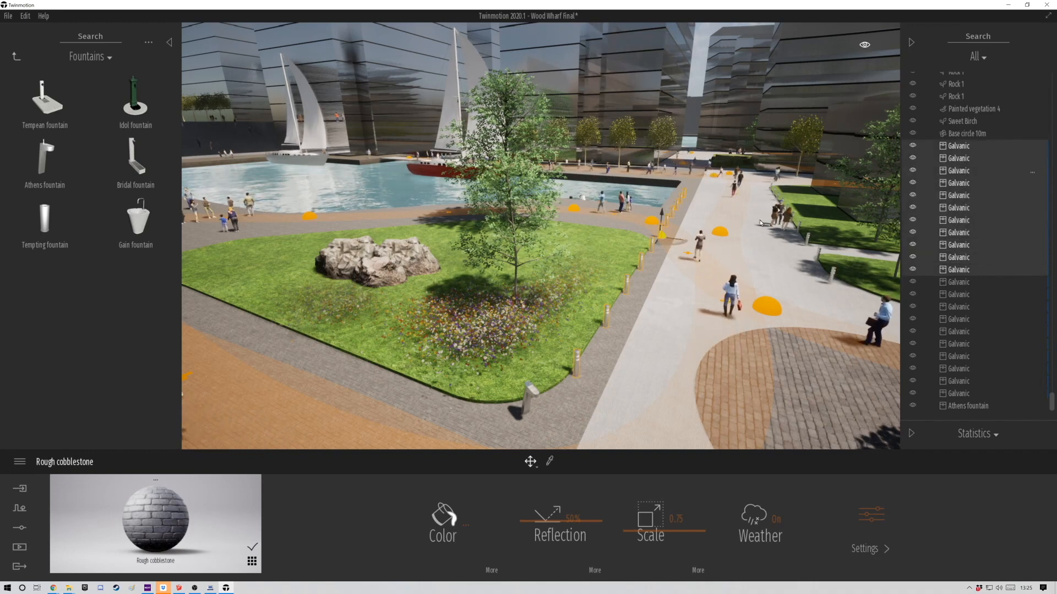
{"action": "left_click_drag", "start_coordinate": [672, 243], "coordinate": [559, 235], "text": "shift"}
{"action": "left_click", "coordinate": [520, 349]}
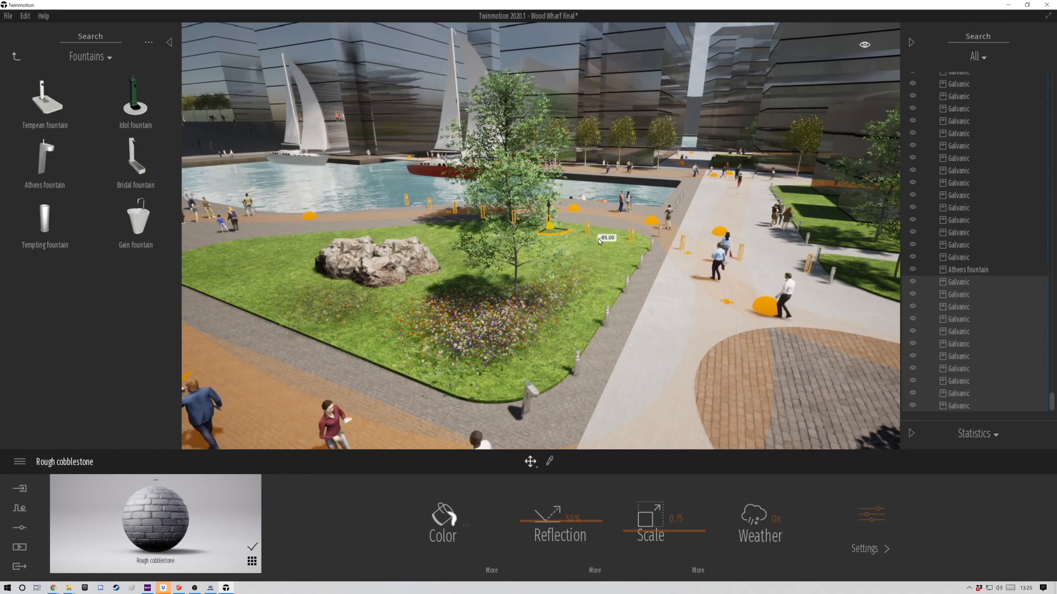
Step: Align the copied Galvanic bollard row with the lawn's promenade edge and reposition its end bollards individually around the lawn's waterside corner
{"action": "scroll", "coordinate": [321, 311], "scroll_direction": "down", "scroll_amount": 3}
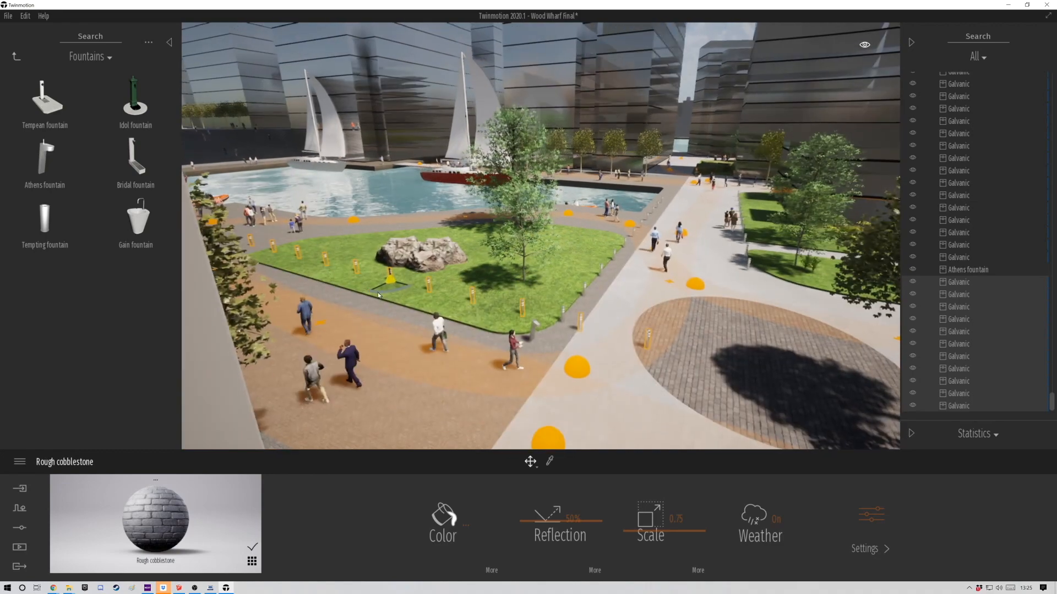
{"action": "right_click_drag", "start_coordinate": [583, 242], "coordinate": [429, 244]}
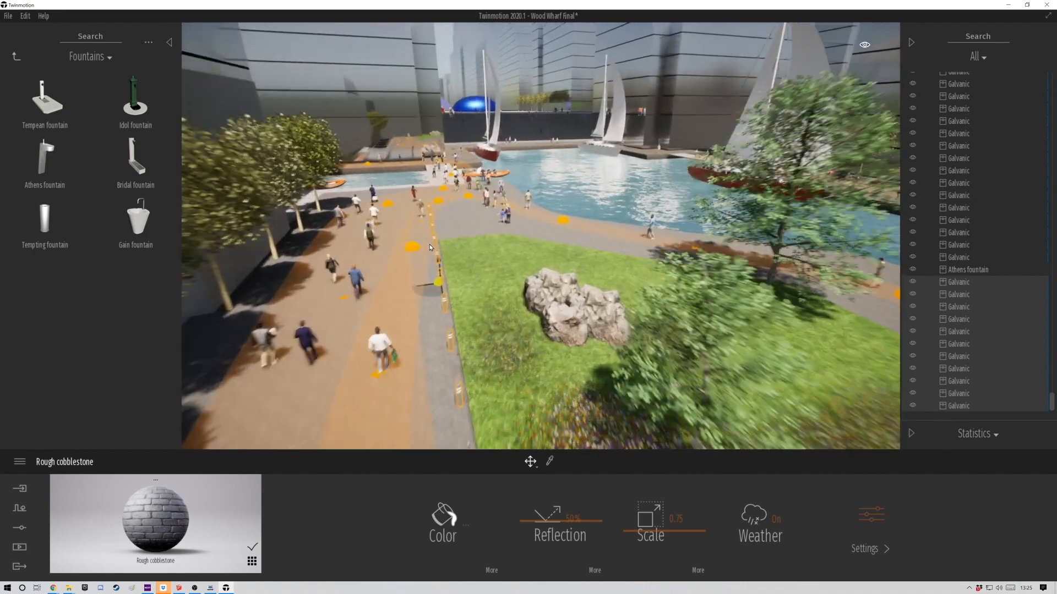
{"action": "middle_click_drag", "start_coordinate": [430, 244], "coordinate": [427, 346]}
{"action": "left_click", "coordinate": [429, 333]}
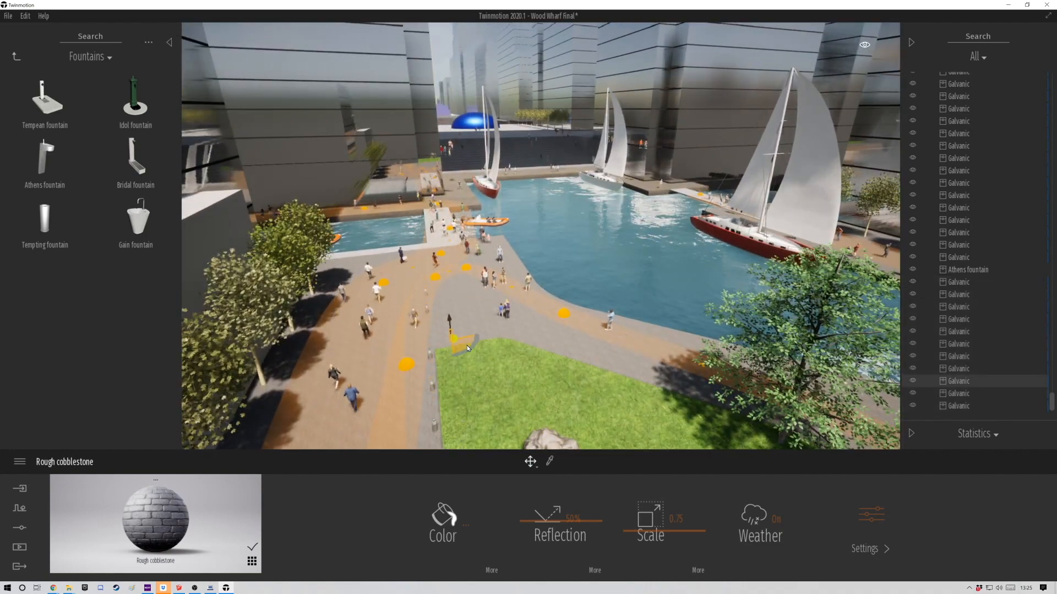
{"action": "left_click", "coordinate": [428, 310]}
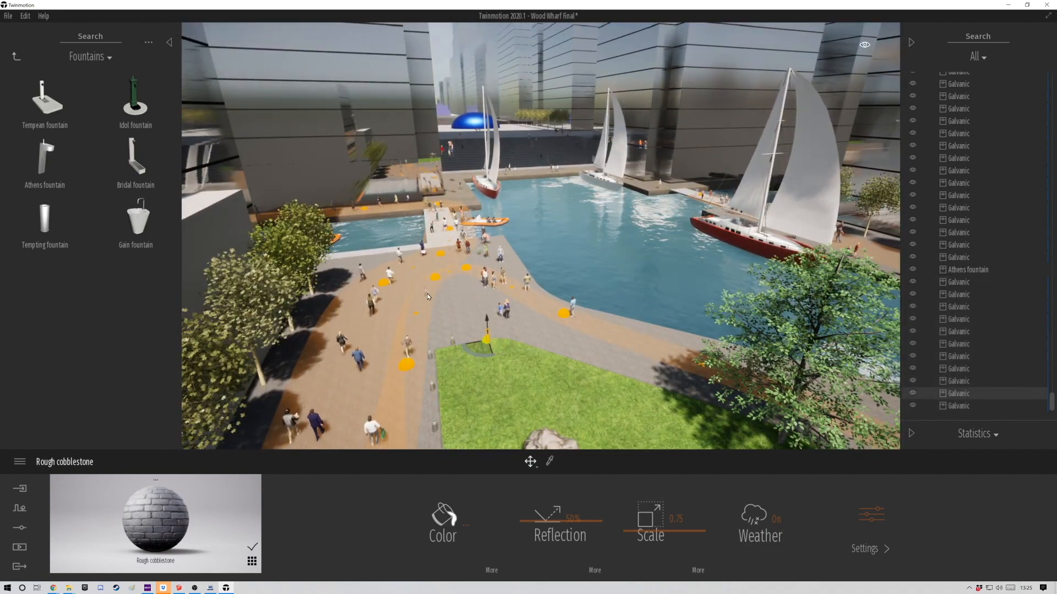
{"action": "left_click", "coordinate": [428, 297]}
Step: Place four Photogenic benches from the city benches library, on the paving around the waterside lawn and on the round cobbled area
{"action": "right_click_drag", "start_coordinate": [486, 361], "coordinate": [583, 358]}
{"action": "key", "text": "d"}
{"action": "left_click", "coordinate": [16, 57]}
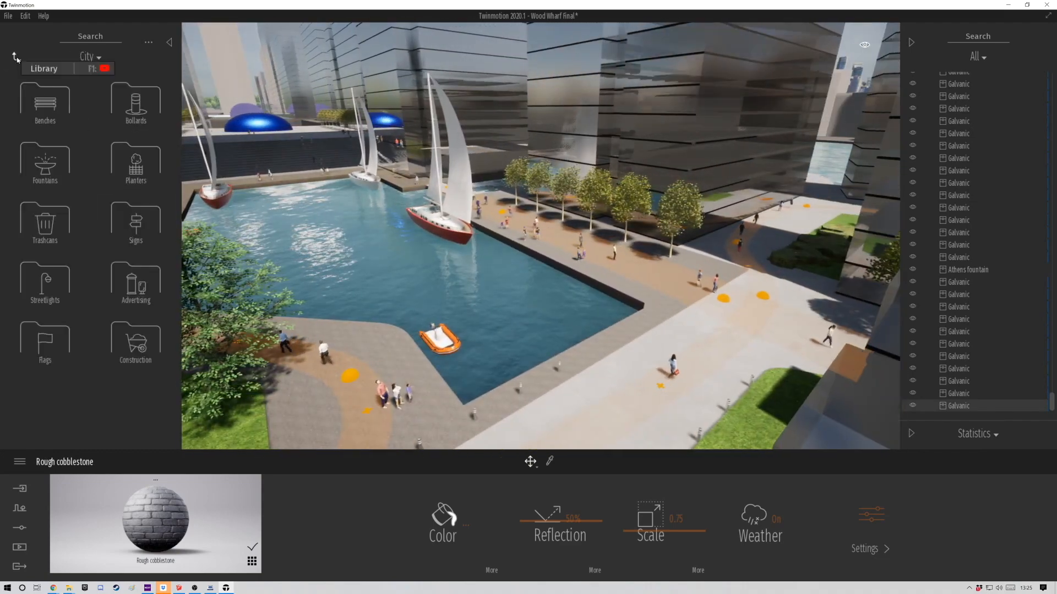
{"action": "left_click", "coordinate": [46, 113]}
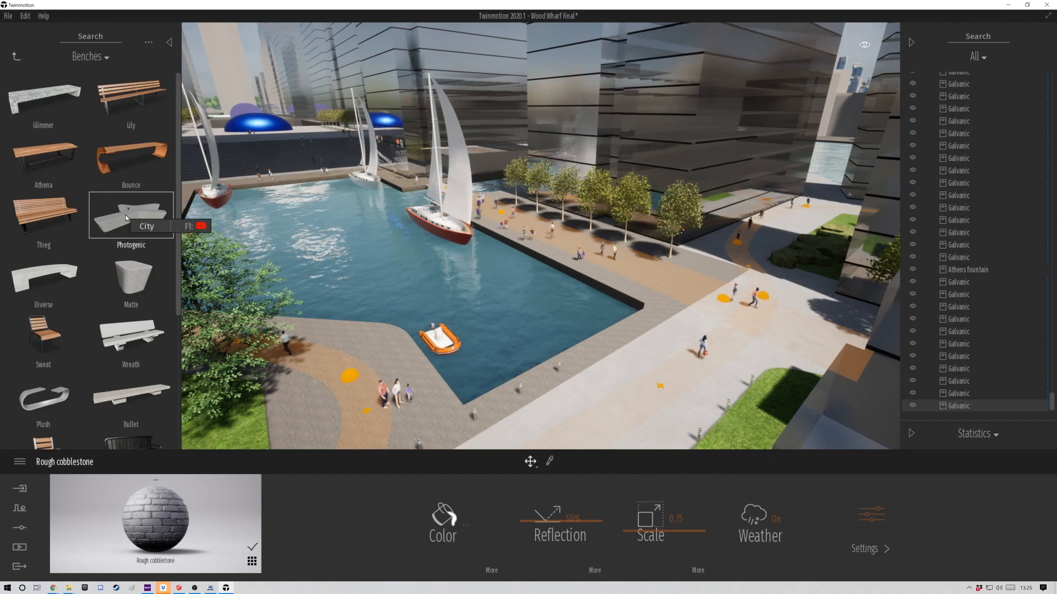
{"action": "scroll", "coordinate": [349, 423], "scroll_direction": "down", "scroll_amount": 1}
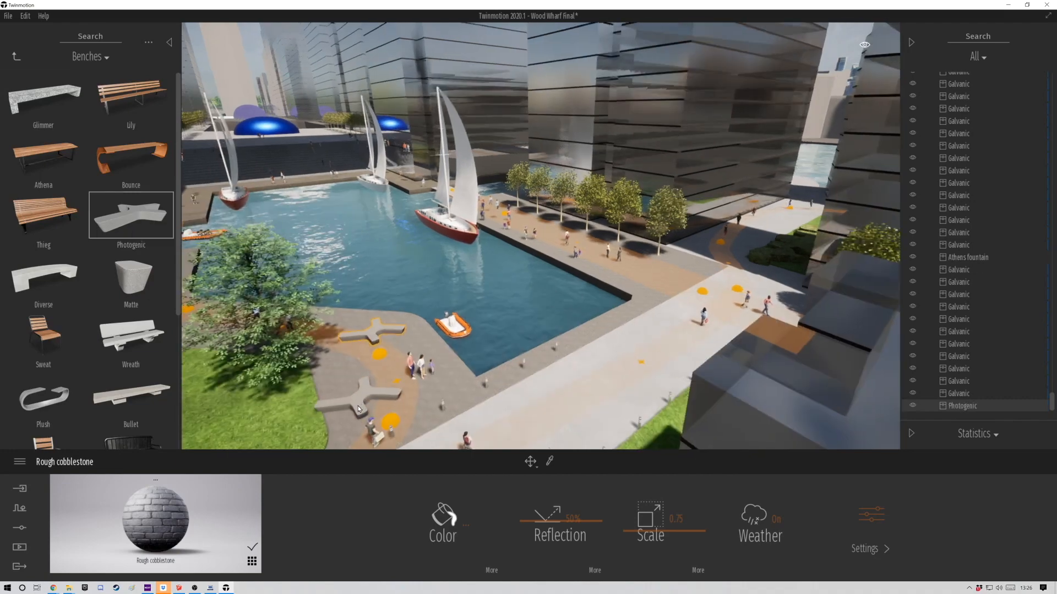
{"action": "left_click", "coordinate": [381, 395]}
{"action": "scroll", "coordinate": [302, 365], "scroll_direction": "down", "scroll_amount": 2}
{"action": "scroll", "coordinate": [308, 330], "scroll_direction": "down", "scroll_amount": 2}
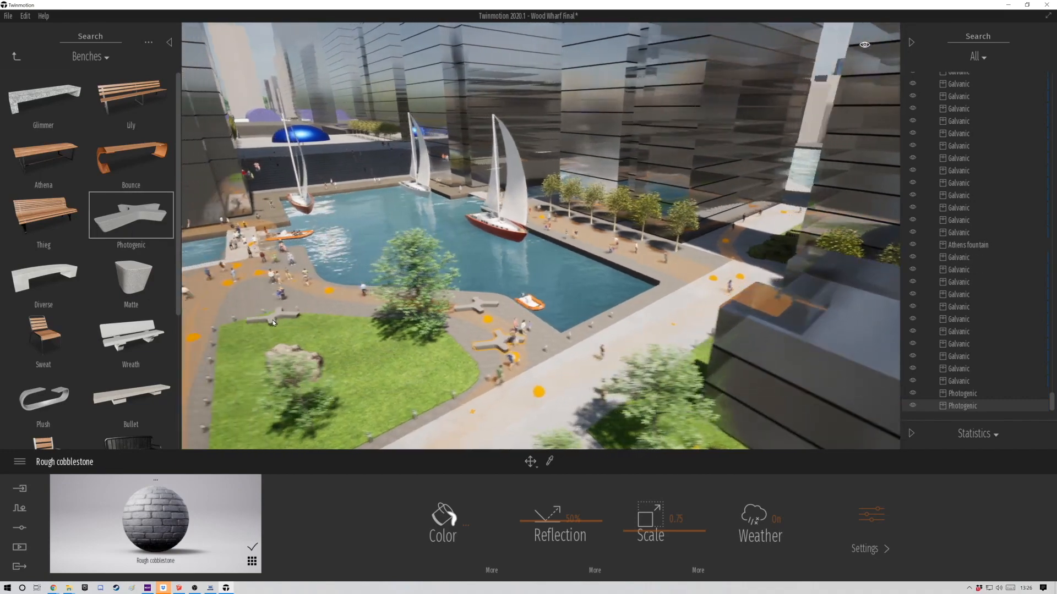
{"action": "scroll", "coordinate": [316, 324], "scroll_direction": "down", "scroll_amount": 2}
{"action": "right_click_drag", "start_coordinate": [352, 368], "coordinate": [501, 357]}
{"action": "left_click", "coordinate": [501, 357]}
{"action": "scroll", "coordinate": [315, 262], "scroll_direction": "up", "scroll_amount": 3}
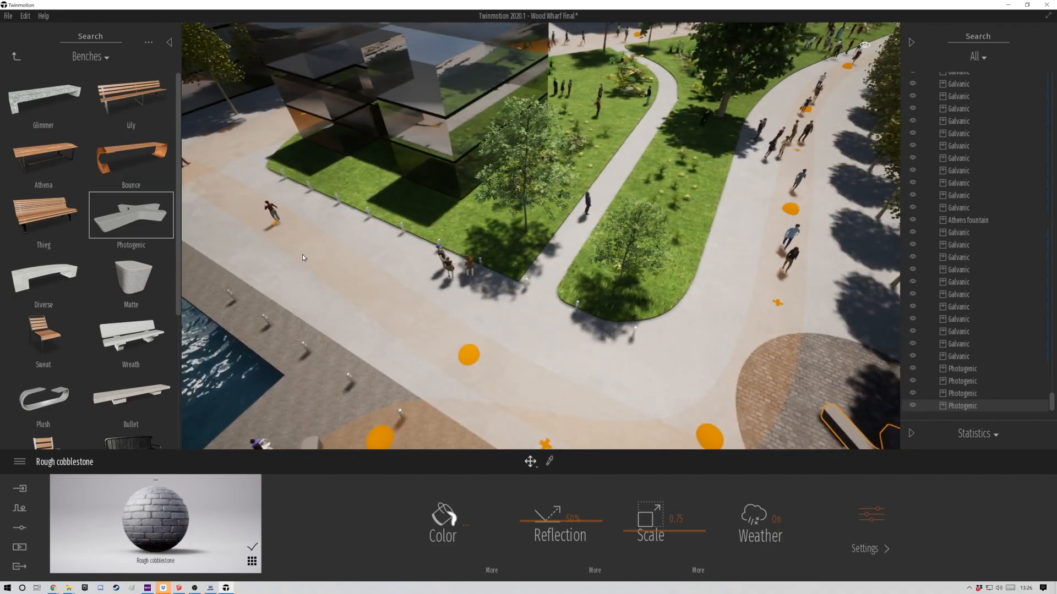
Step: Place Bullet benches along the lawn edges beside the glass building and the rounded lawn, and copy one further along the path
{"action": "left_click", "coordinate": [130, 401]}
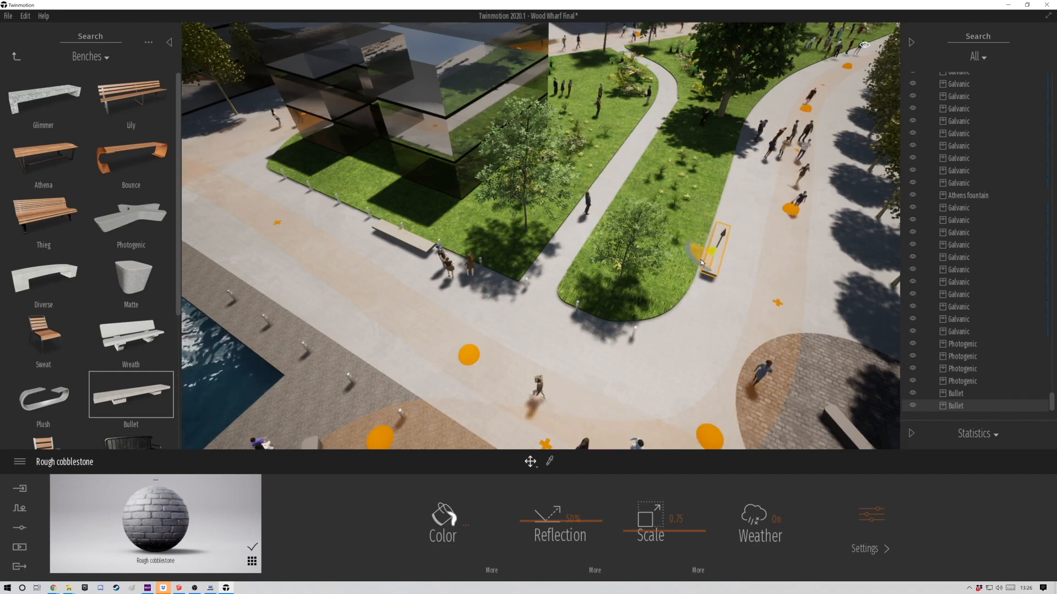
{"action": "left_click_drag", "start_coordinate": [722, 194], "coordinate": [722, 195], "text": "shift"}
{"action": "left_click", "coordinate": [505, 349]}
Step: Select the Bullet bench beside the glass building and copy it once along the same lawn edge
{"action": "left_click", "coordinate": [415, 246]}
{"action": "left_click", "coordinate": [401, 226]}
{"action": "middle_click_drag", "start_coordinate": [402, 226], "coordinate": [583, 239]}
{"action": "scroll", "coordinate": [611, 241], "scroll_direction": "up", "scroll_amount": 4}
{"action": "key", "text": "Delete"}
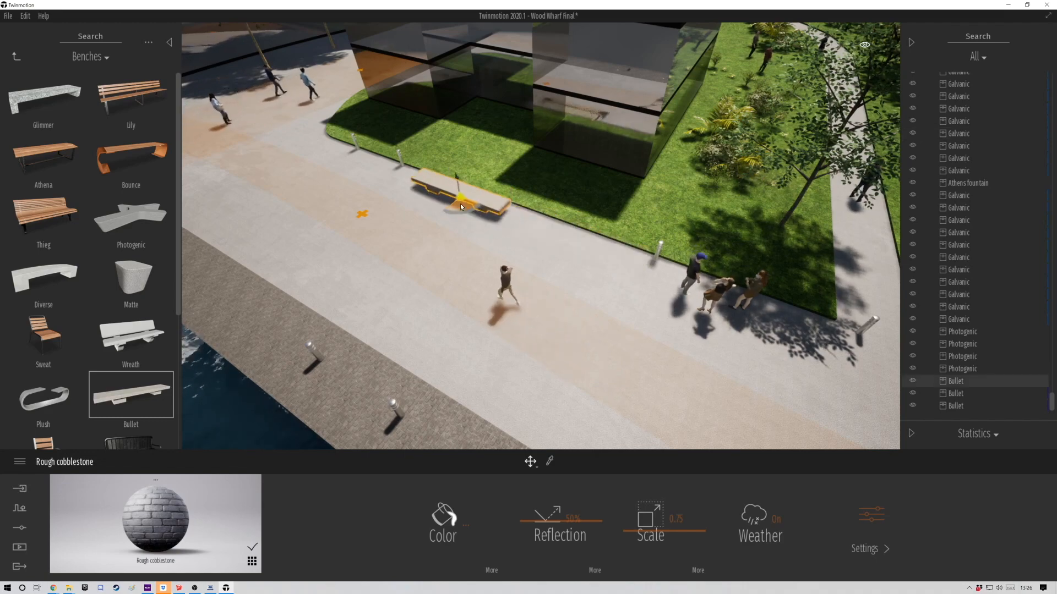
{"action": "left_click_drag", "start_coordinate": [458, 206], "coordinate": [576, 247], "text": "shift"}
{"action": "left_click", "coordinate": [512, 346]}
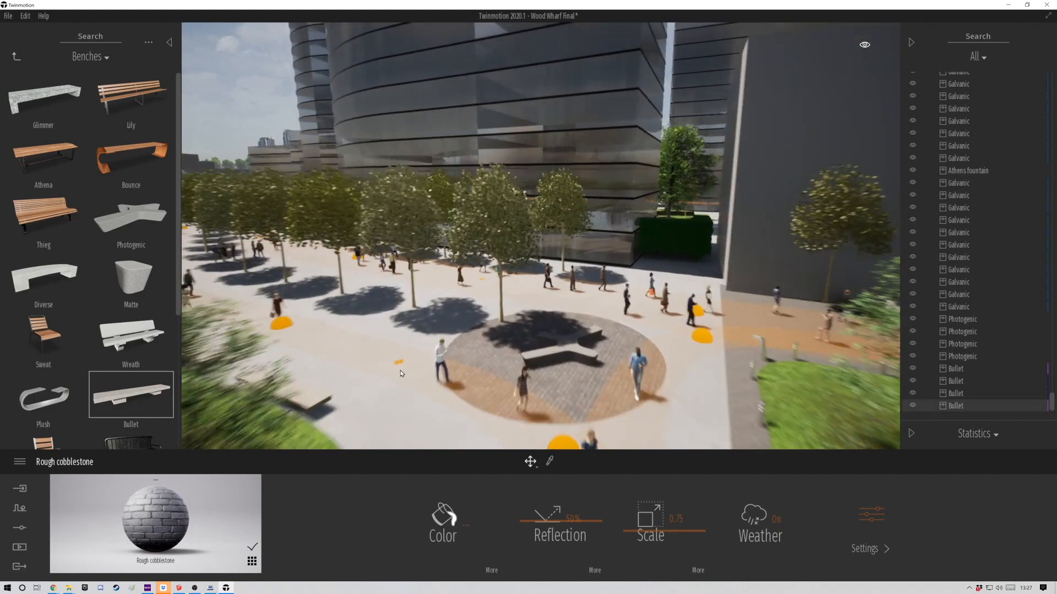
Step: Place a Bullet bench on the pale path beside the curved lawn, near the row of plane trees
{"action": "scroll", "coordinate": [117, 303], "scroll_direction": "down", "scroll_amount": 4}
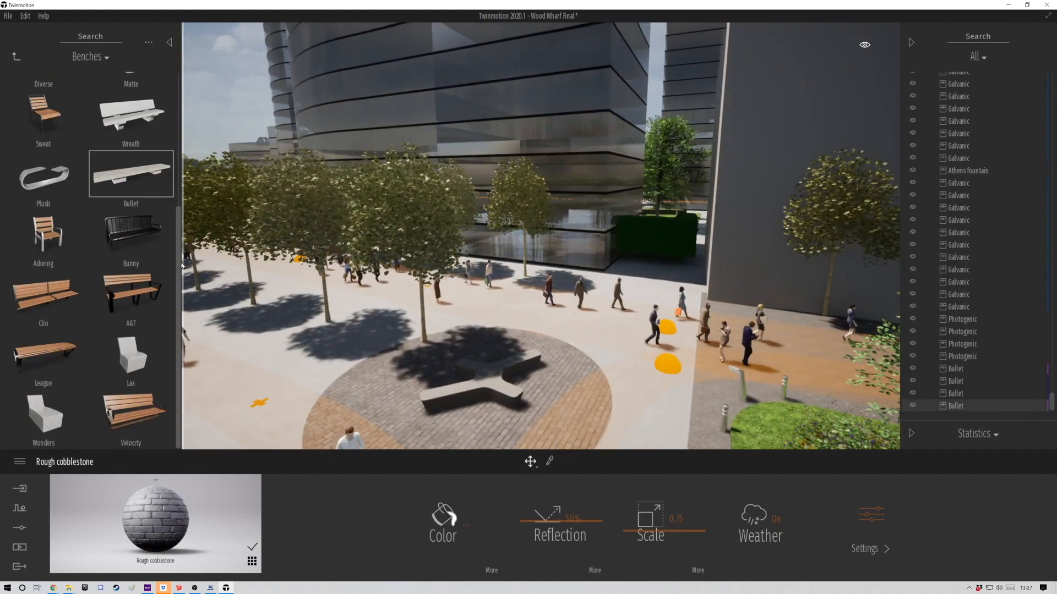
{"action": "key", "text": "w"}
{"action": "right_click_drag", "start_coordinate": [540, 330], "coordinate": [441, 330]}
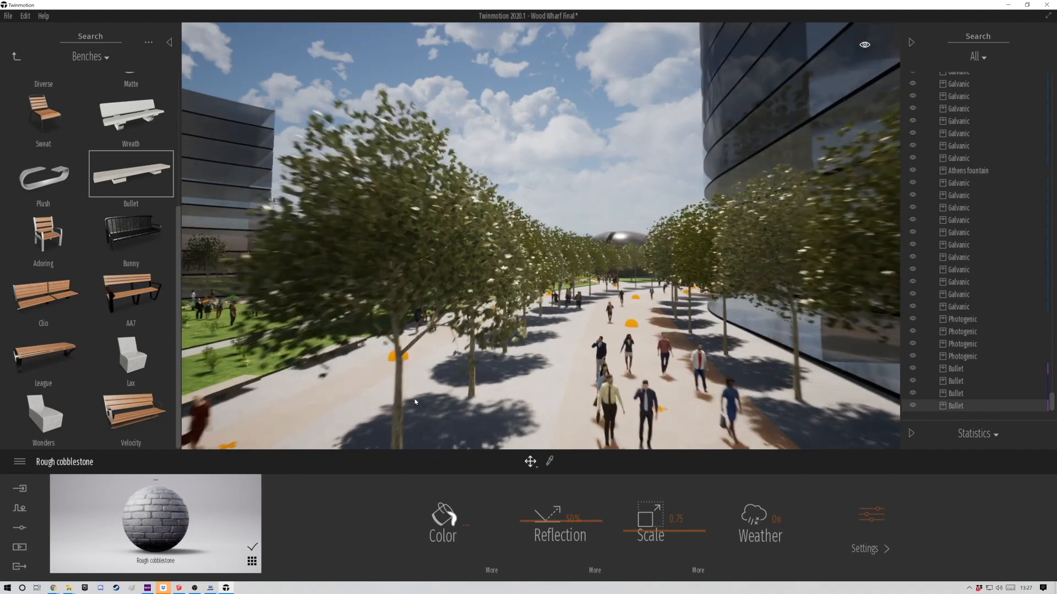
{"action": "scroll", "coordinate": [538, 401], "scroll_direction": "up", "scroll_amount": 5}
{"action": "scroll", "coordinate": [508, 343], "scroll_direction": "up", "scroll_amount": 3}
{"action": "right_click_drag", "start_coordinate": [507, 344], "coordinate": [440, 352]}
{"action": "scroll", "coordinate": [551, 341], "scroll_direction": "down", "scroll_amount": 3}
{"action": "right_click_drag", "start_coordinate": [622, 336], "coordinate": [485, 337]}
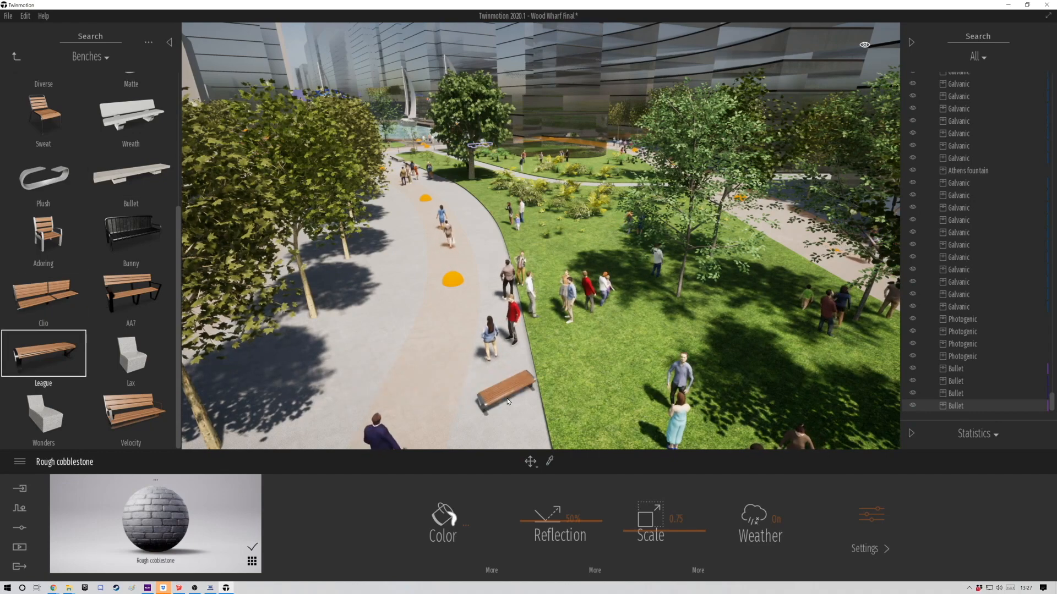
{"action": "left_click", "coordinate": [131, 175]}
{"action": "left_click", "coordinate": [489, 400]}
{"action": "key", "text": "Escape"}
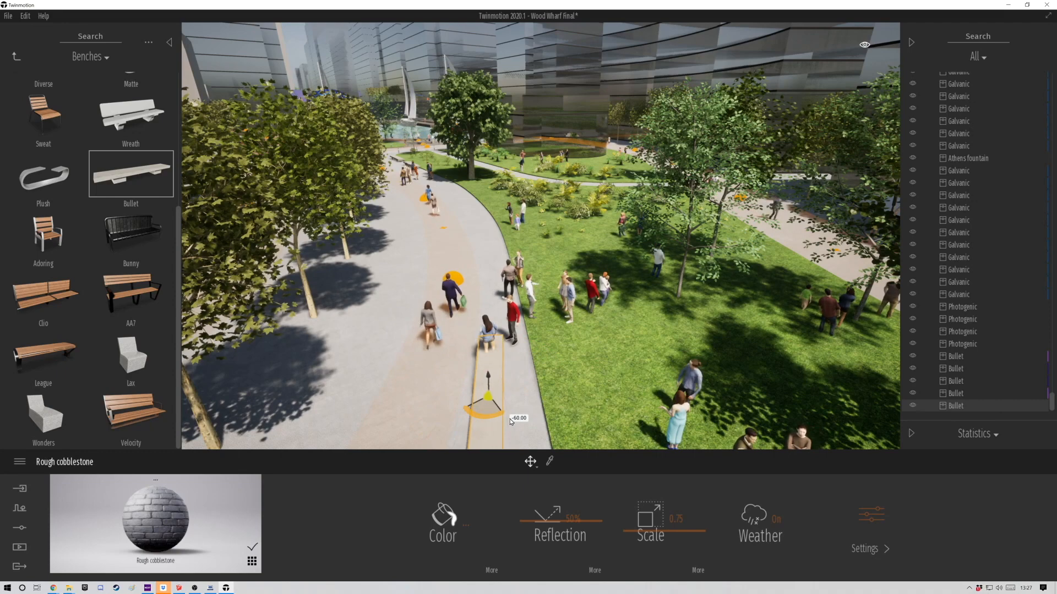
Step: Rotate the new bench parallel to the curved lawn edge and copy it once further along the path, turned to follow the curve
{"action": "scroll", "coordinate": [539, 414], "scroll_direction": "down", "scroll_amount": 3}
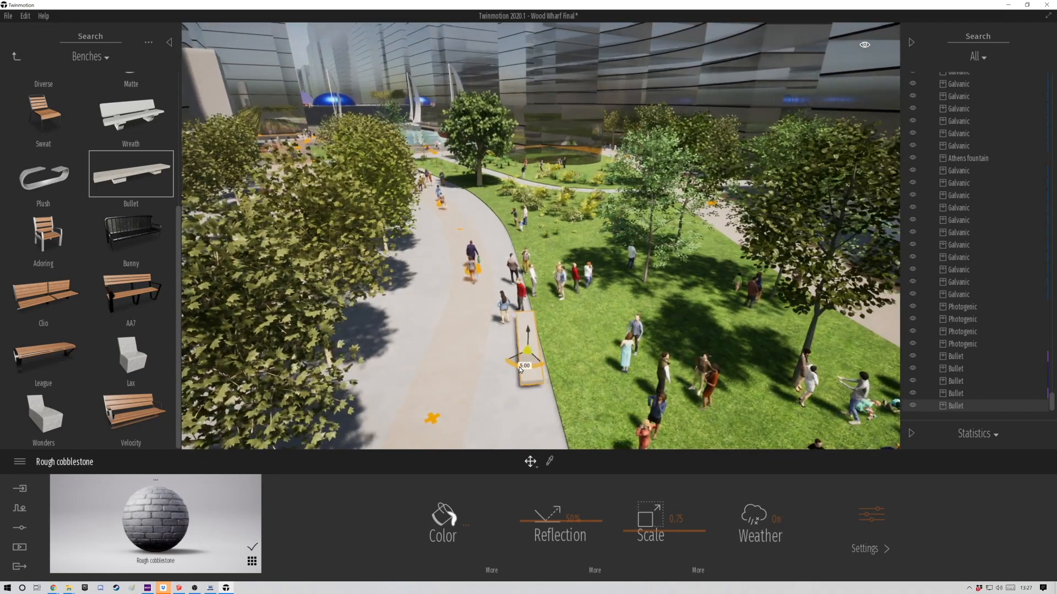
{"action": "left_click_drag", "start_coordinate": [512, 372], "coordinate": [514, 374]}
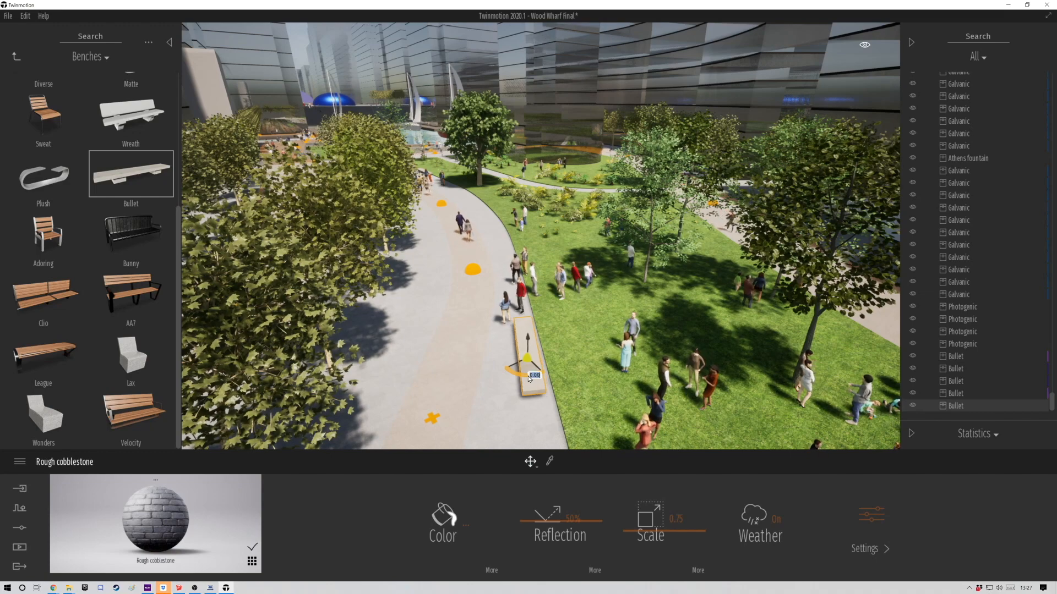
{"action": "left_click_drag", "start_coordinate": [484, 230], "coordinate": [485, 227], "text": "shift"}
{"action": "left_click", "coordinate": [506, 349]}
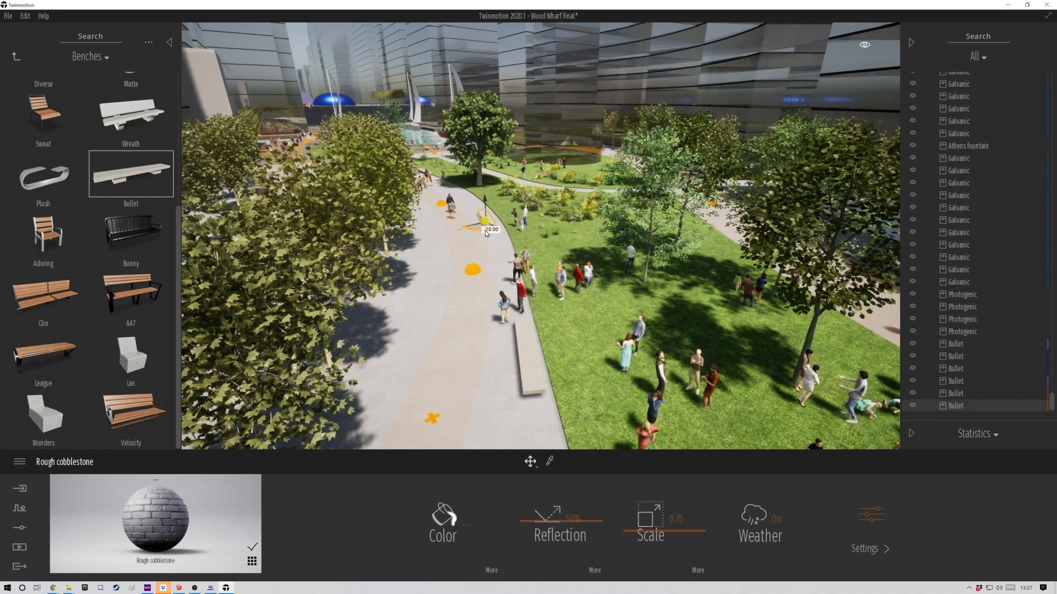
Step: Move the man talking to the woman in turquoise onto the nearest bench and set his pose to Sitting
{"action": "right_click_drag", "start_coordinate": [485, 228], "coordinate": [594, 352]}
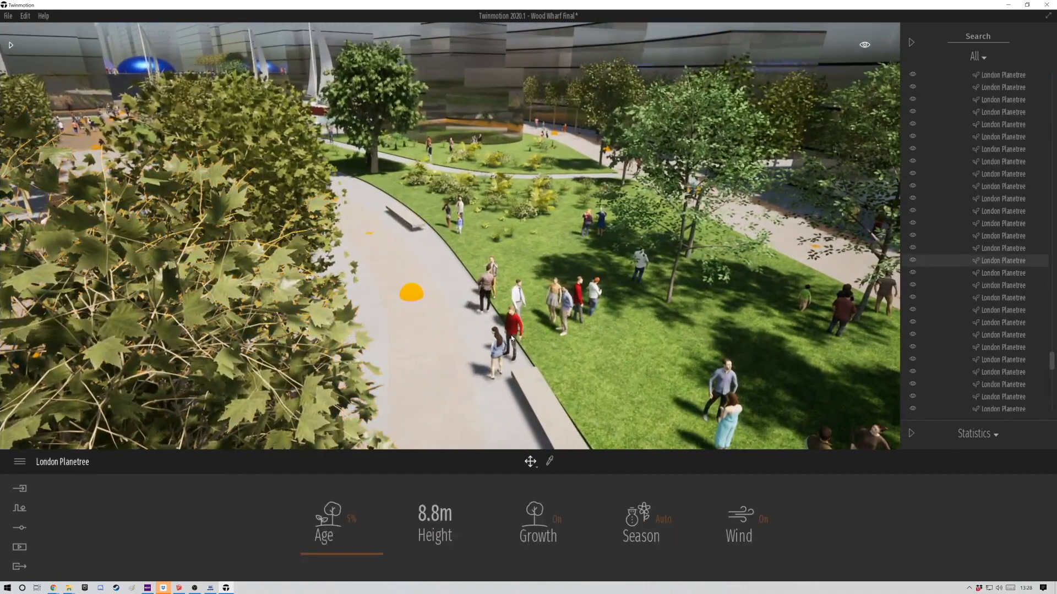
{"action": "right_click_drag", "start_coordinate": [511, 336], "coordinate": [497, 262]}
{"action": "key", "text": "q"}
{"action": "key", "text": "e"}
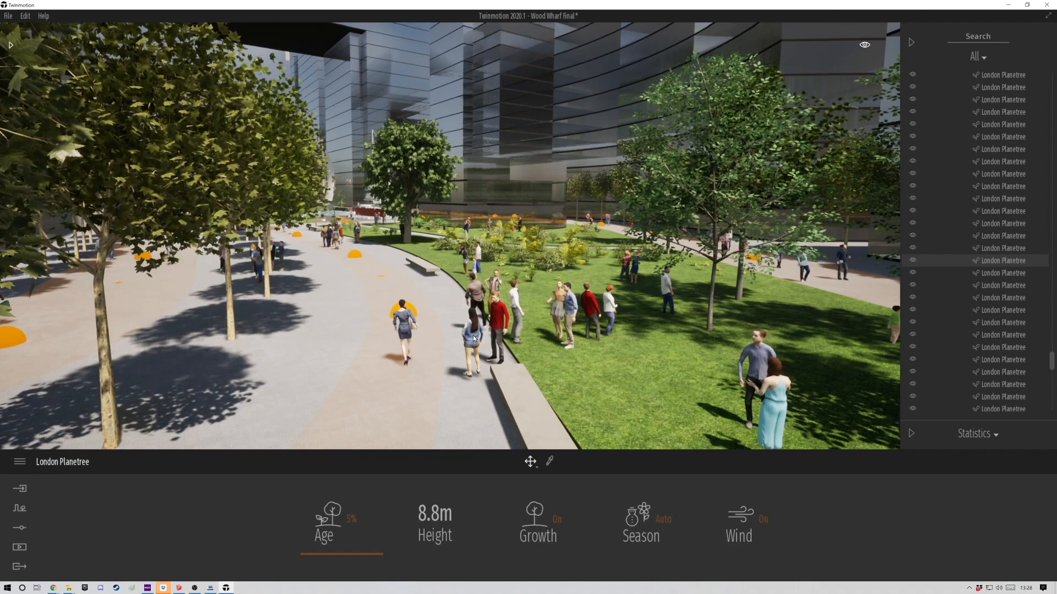
{"action": "left_click", "coordinate": [714, 393]}
{"action": "left_click", "coordinate": [749, 373]}
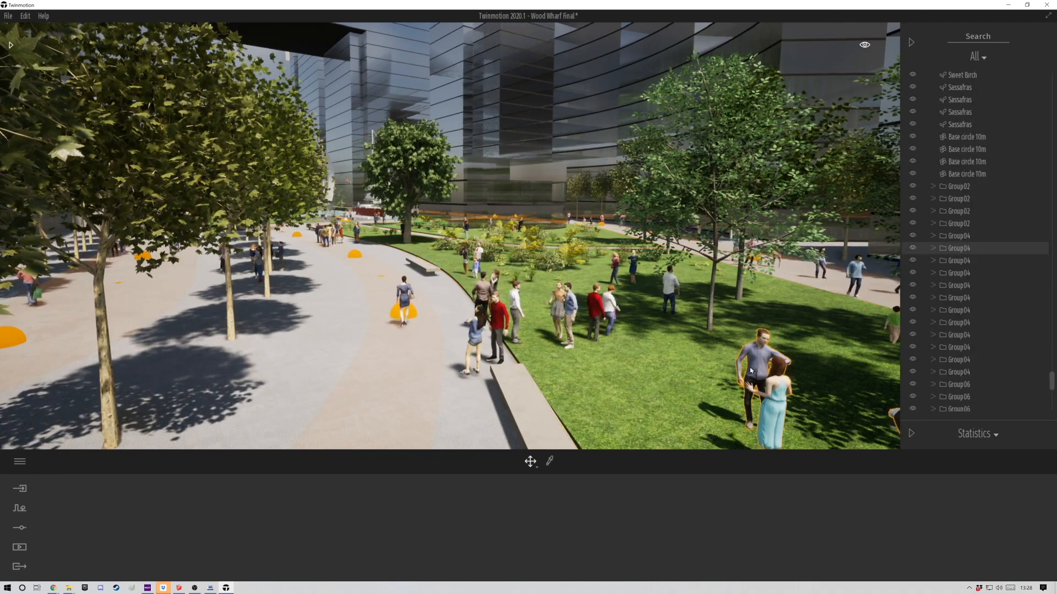
{"action": "left_click_drag", "start_coordinate": [765, 433], "coordinate": [510, 416]}
{"action": "left_click", "coordinate": [557, 518]}
{"action": "left_click", "coordinate": [543, 430]}
Step: Move the woman in turquoise beside the seated man, set her pose to Sitting and rotate her on the bench
{"action": "right_click_drag", "start_coordinate": [550, 286], "coordinate": [605, 310]}
{"action": "left_click", "coordinate": [603, 308]}
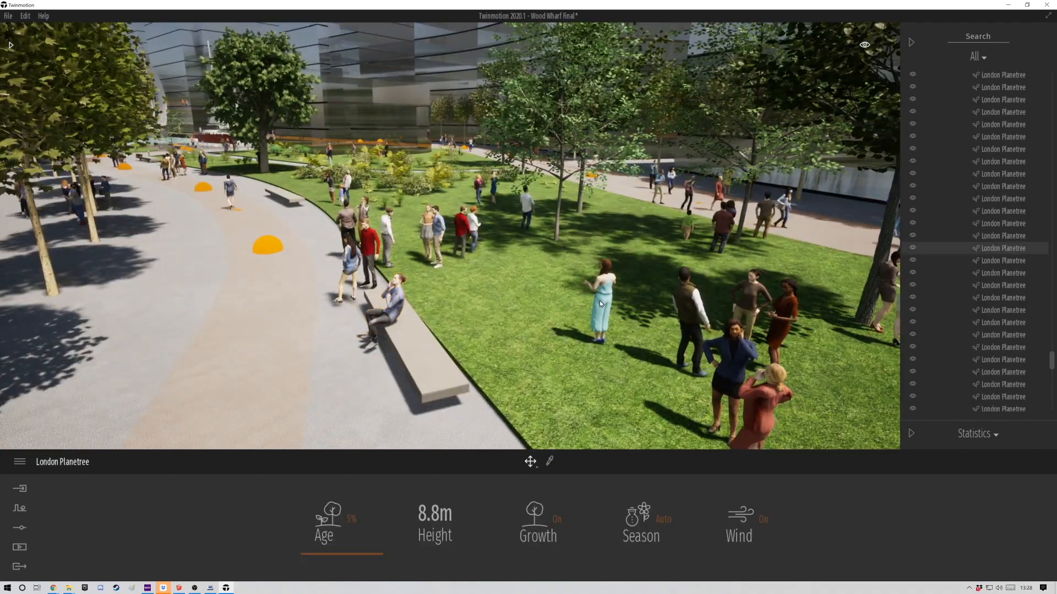
{"action": "right_click_drag", "start_coordinate": [386, 259], "coordinate": [459, 289]}
{"action": "left_click_drag", "start_coordinate": [444, 307], "coordinate": [140, 385]}
{"action": "left_click", "coordinate": [568, 520]}
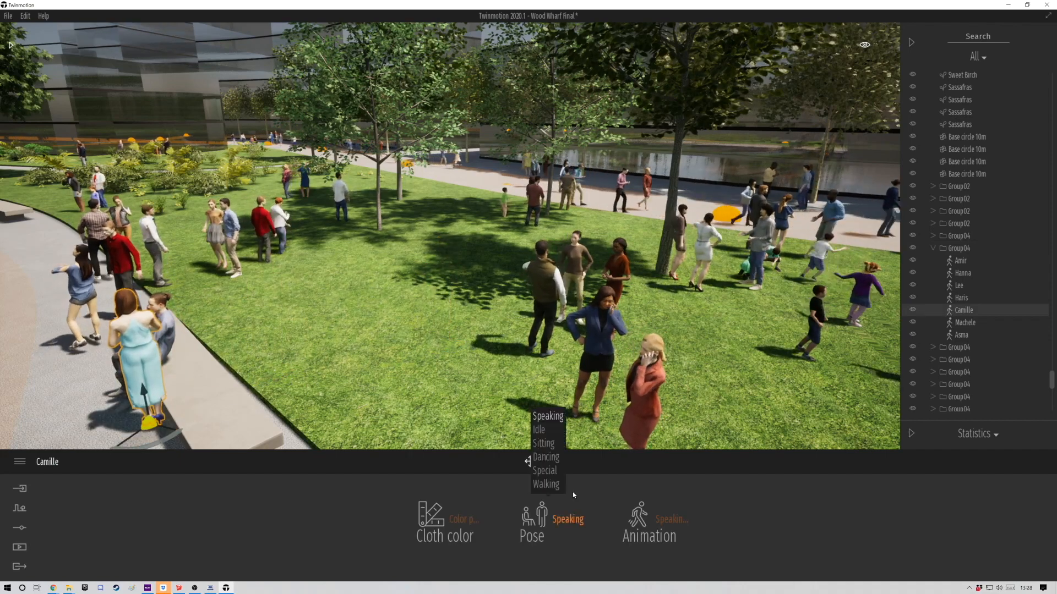
{"action": "left_click", "coordinate": [546, 457]}
{"action": "left_click_drag", "start_coordinate": [171, 431], "coordinate": [199, 422]}
{"action": "middle_click_drag", "start_coordinate": [199, 422], "coordinate": [276, 427], "text": "shift"}
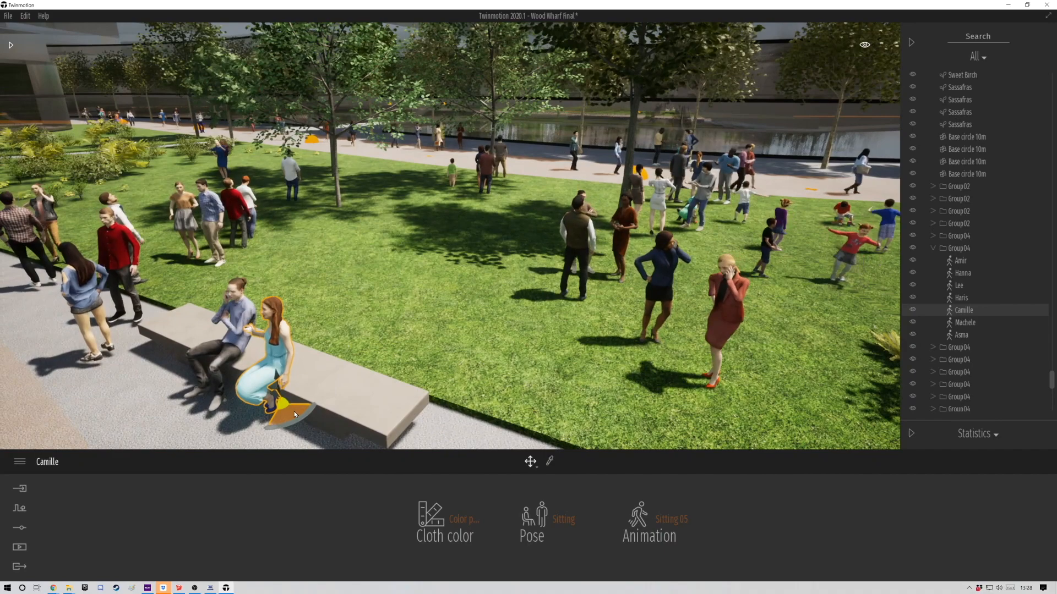
Step: Move the dark-jacketed woman beside the flowerbed onto the next bench along the path and set her pose to Sitting
{"action": "left_click", "coordinate": [88, 283]}
{"action": "middle_click_drag", "start_coordinate": [89, 285], "coordinate": [88, 268], "text": "shift"}
{"action": "left_click", "coordinate": [135, 280]}
{"action": "left_click_drag", "start_coordinate": [296, 284], "coordinate": [522, 312]}
{"action": "middle_click_drag", "start_coordinate": [356, 311], "coordinate": [176, 278], "text": "shift"}
{"action": "right_click_drag", "start_coordinate": [176, 279], "coordinate": [66, 280]}
{"action": "key", "text": "w"}
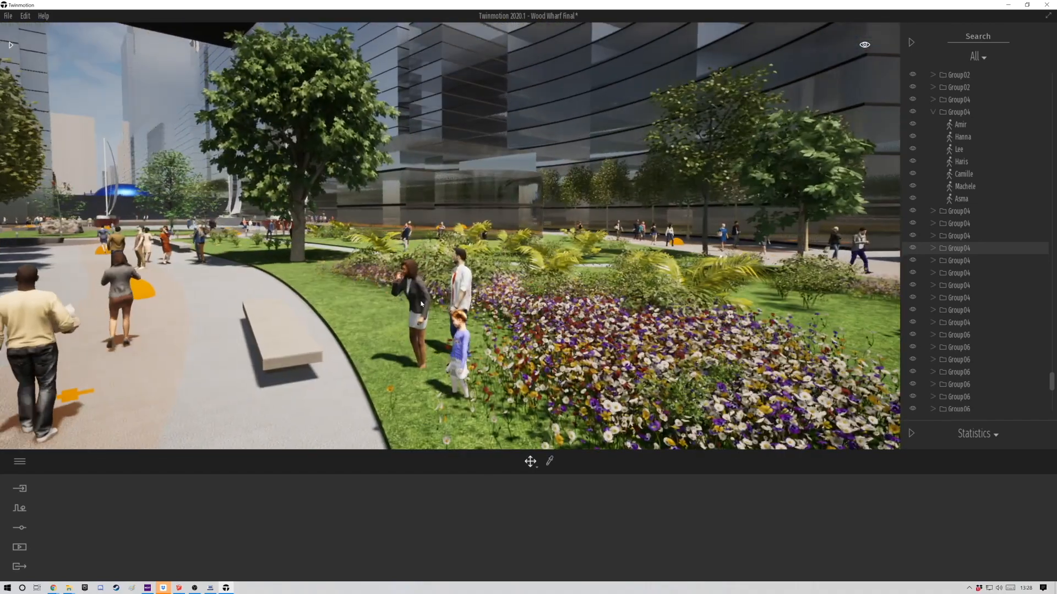
{"action": "left_click", "coordinate": [419, 366]}
{"action": "left_click_drag", "start_coordinate": [424, 375], "coordinate": [247, 359]}
{"action": "left_click", "coordinate": [558, 520]}
{"action": "left_click", "coordinate": [550, 443]}
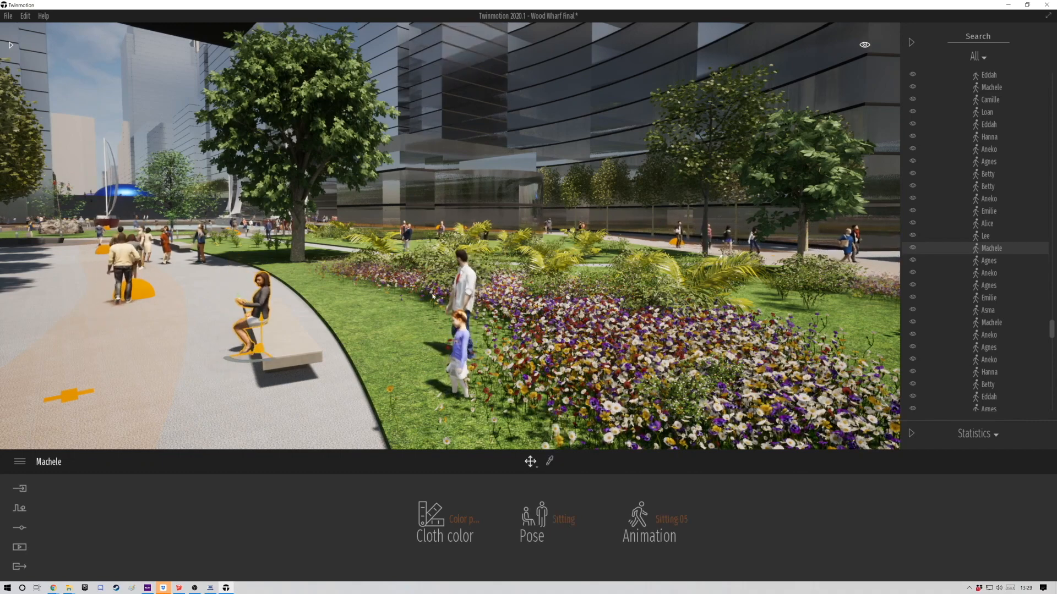
Step: Move the man in the white shirt onto the same bench beside the seated woman and set his pose to Sitting
{"action": "left_click_drag", "start_coordinate": [461, 370], "coordinate": [236, 399]}
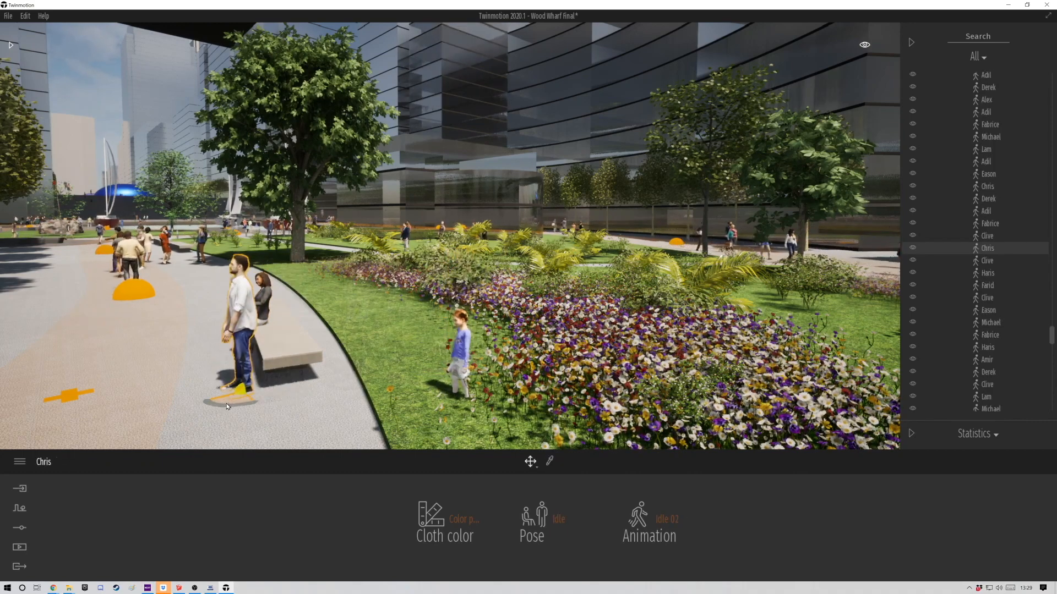
{"action": "left_click", "coordinate": [558, 521]}
{"action": "left_click", "coordinate": [550, 440]}
{"action": "left_click_drag", "start_coordinate": [279, 342], "coordinate": [279, 331]}
{"action": "key", "text": "a"}
{"action": "right_click_drag", "start_coordinate": [280, 331], "coordinate": [506, 274]}
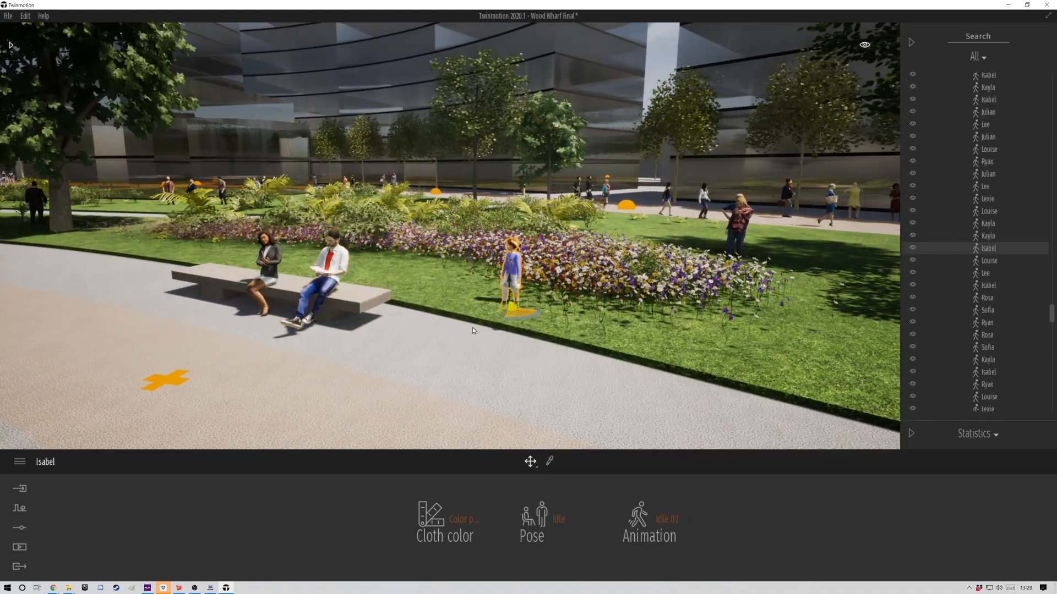
Step: Delete London Planetree trees from the row beside the metallic dome to open a gap towards the lawn
{"action": "right_click_drag", "start_coordinate": [401, 340], "coordinate": [371, 360]}
{"action": "key", "text": "s"}
{"action": "key", "text": "w"}
{"action": "left_click", "coordinate": [371, 360]}
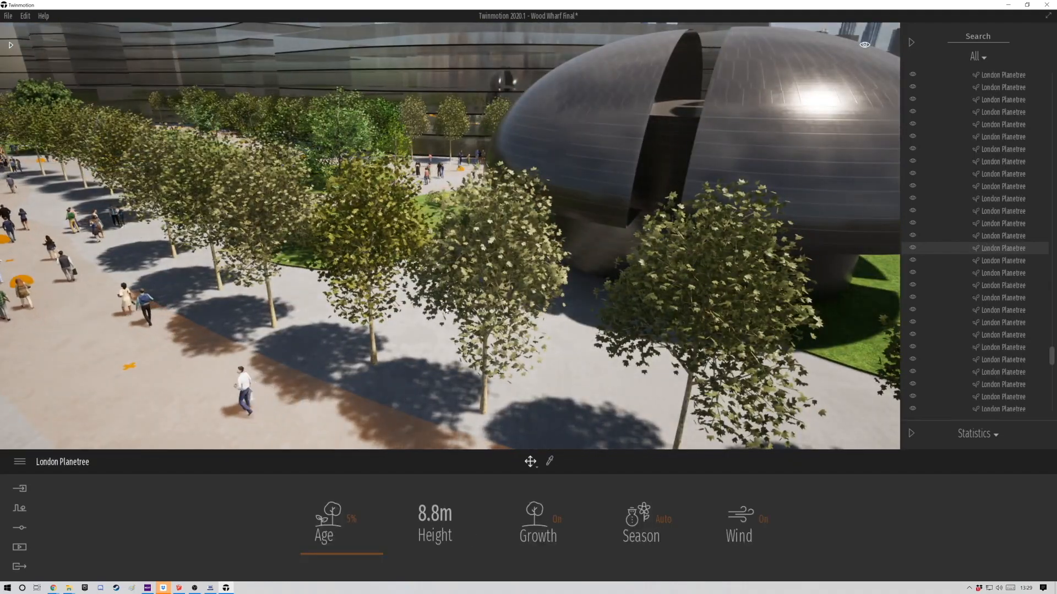
{"action": "key", "text": "a"}
{"action": "right_click_drag", "start_coordinate": [512, 355], "coordinate": [496, 359]}
{"action": "key", "text": "w"}
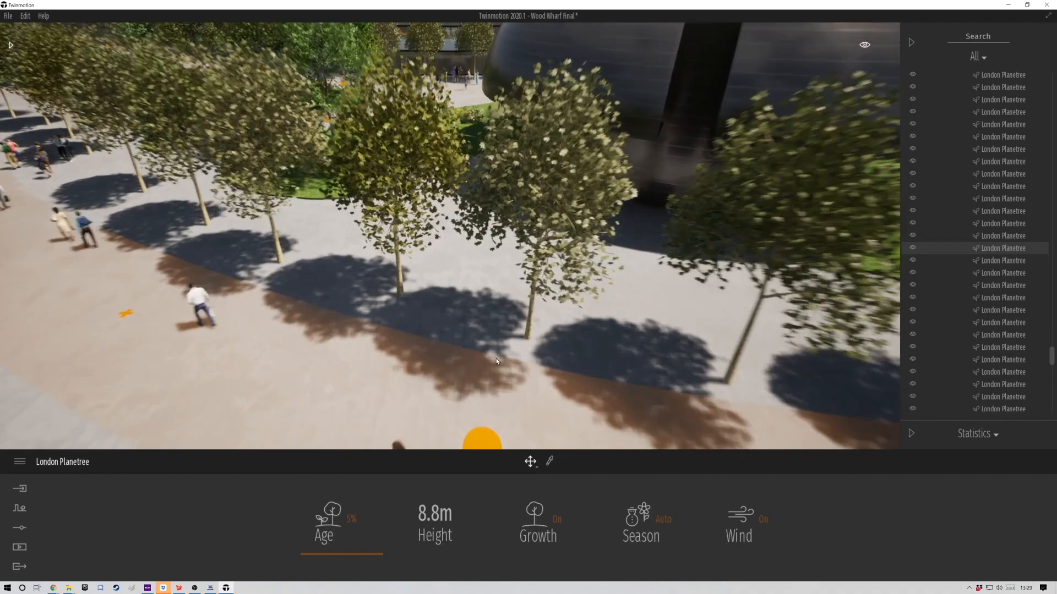
{"action": "left_click", "coordinate": [377, 131]}
{"action": "key", "text": "Delete"}
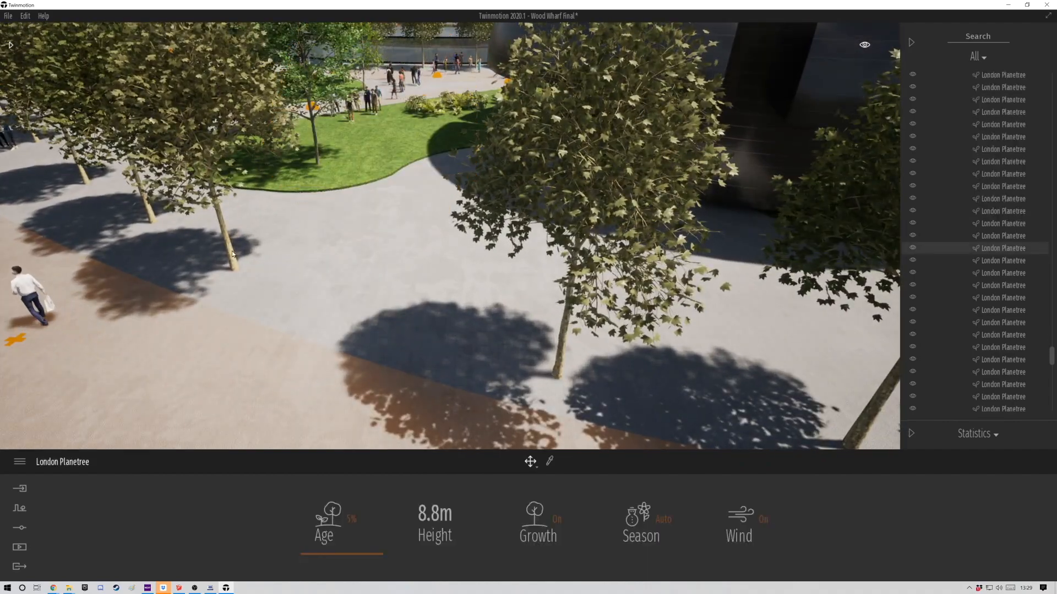
{"action": "key", "text": "Delete"}
Step: Delete the London Planetree between the dome's rounded lawn and the curved glass building
{"action": "mouse_move", "coordinate": [523, 288]}
{"action": "right_mouse_down"}
{"action": "mouse_move", "coordinate": [408, 263]}
{"action": "mouse_move", "coordinate": [453, 259]}
{"action": "mouse_move", "coordinate": [421, 248]}
{"action": "mouse_move", "coordinate": [446, 236]}
{"action": "right_mouse_up"}
{"action": "key", "text": "w"}
{"action": "key", "text": "s"}
{"action": "left_click", "coordinate": [509, 283]}
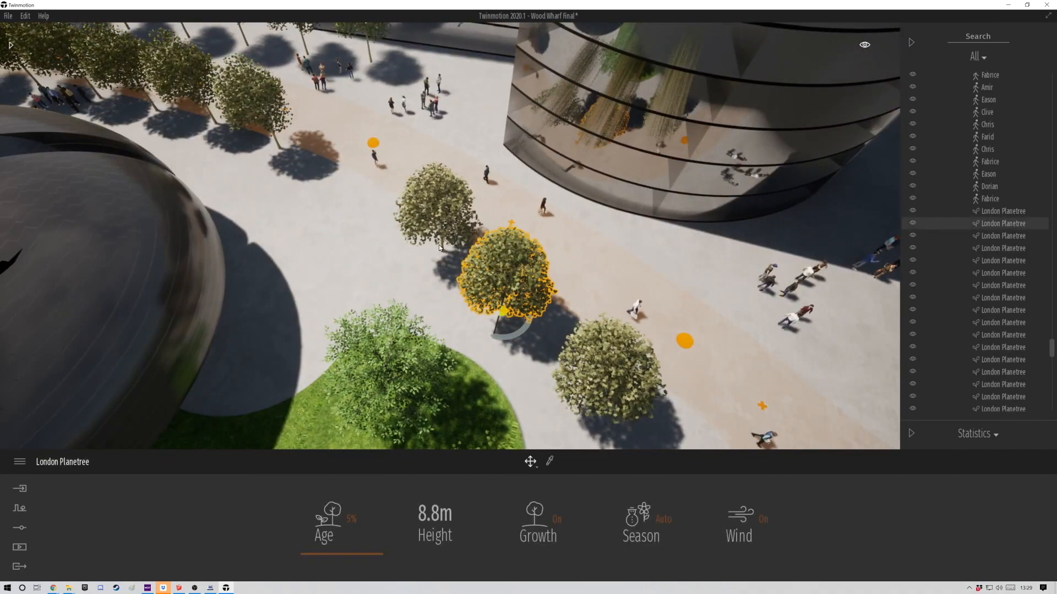
{"action": "key", "text": "a"}
{"action": "key", "text": "Delete"}
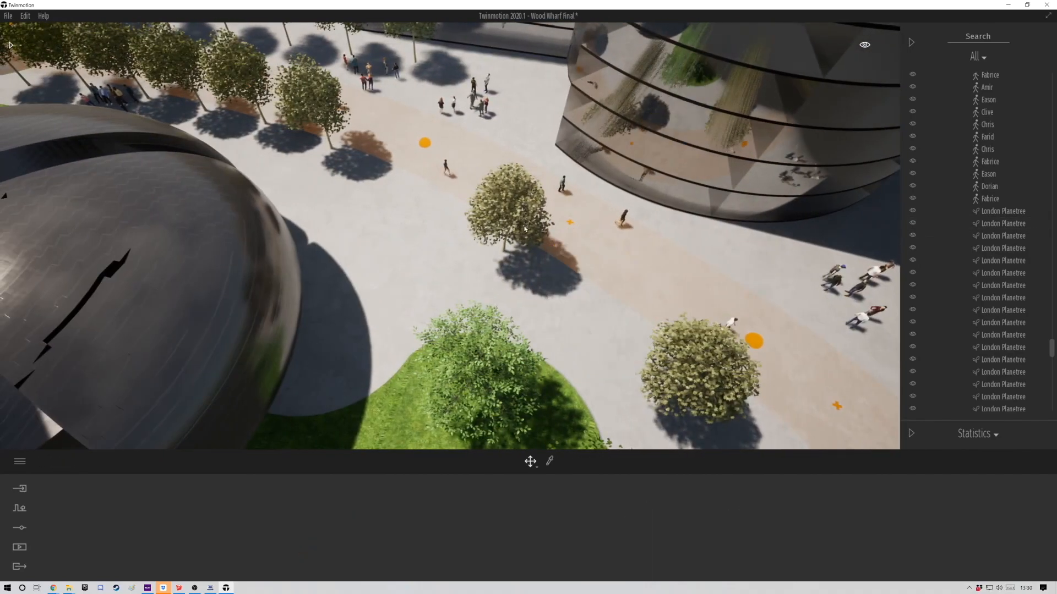
Step: Place four Photogenic benches on the open paving between the metallic dome and the pedestrian path
{"action": "left_click", "coordinate": [10, 44]}
{"action": "left_click", "coordinate": [13, 57]}
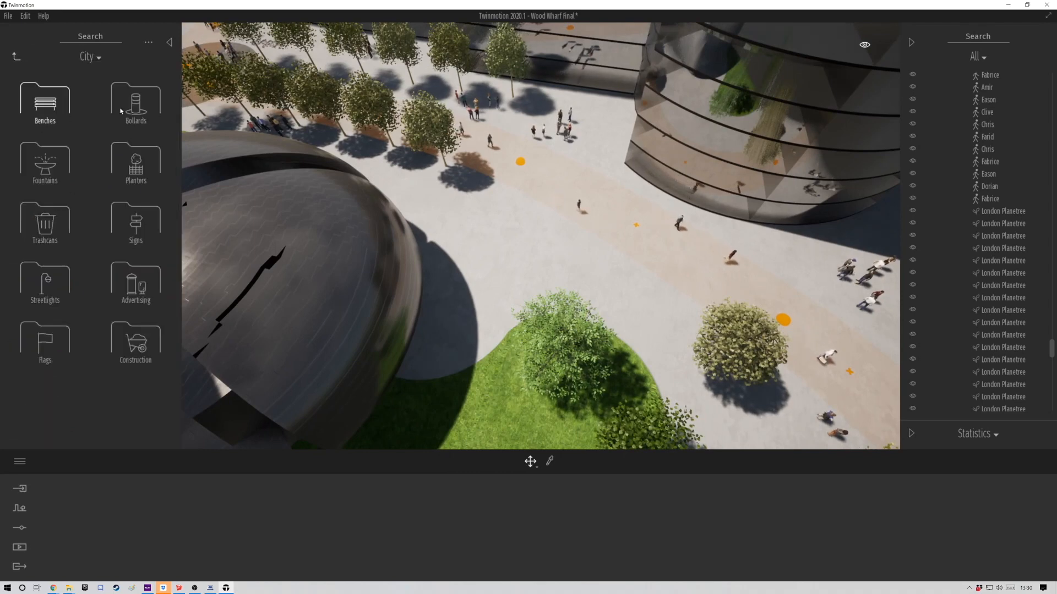
{"action": "left_click", "coordinate": [38, 113]}
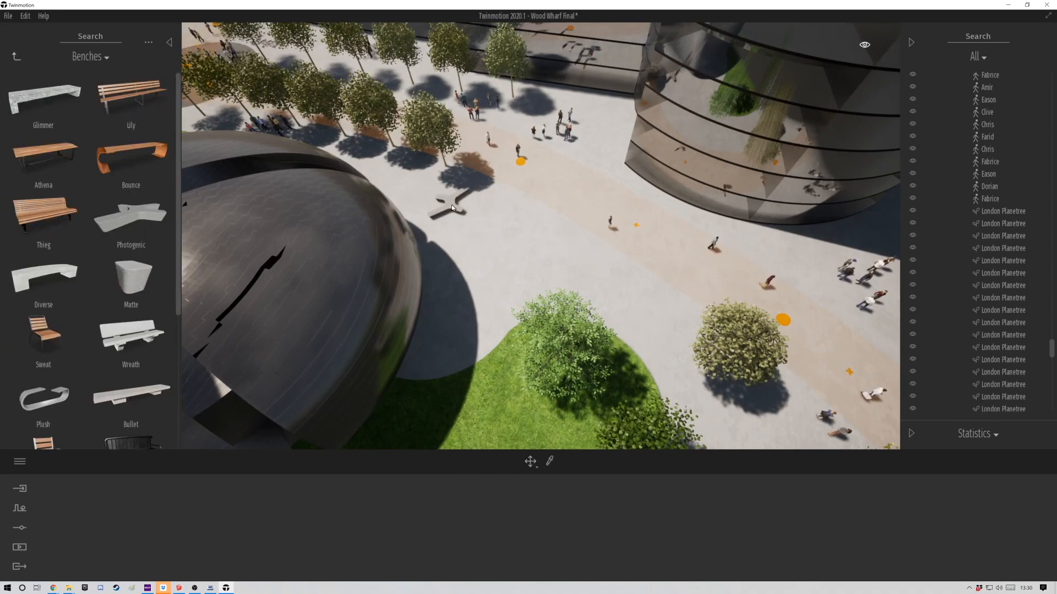
{"action": "left_click", "coordinate": [451, 208]}
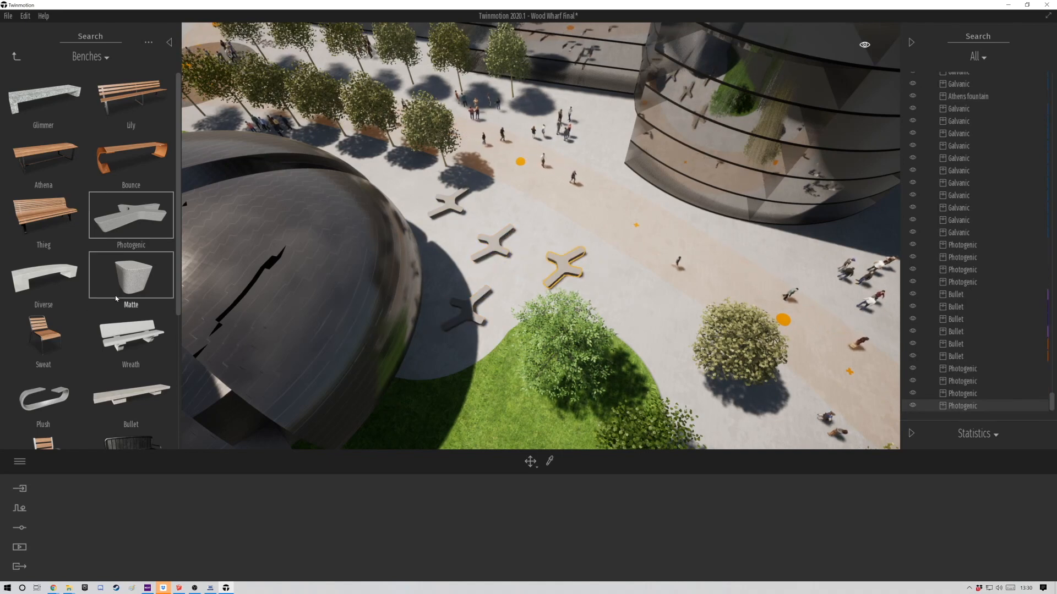
Step: Scatter Matte seats around the Photogenic benches and add four Diverse curved benches along the paving beside the dome
{"action": "left_click", "coordinate": [509, 283]}
{"action": "left_click", "coordinate": [463, 269]}
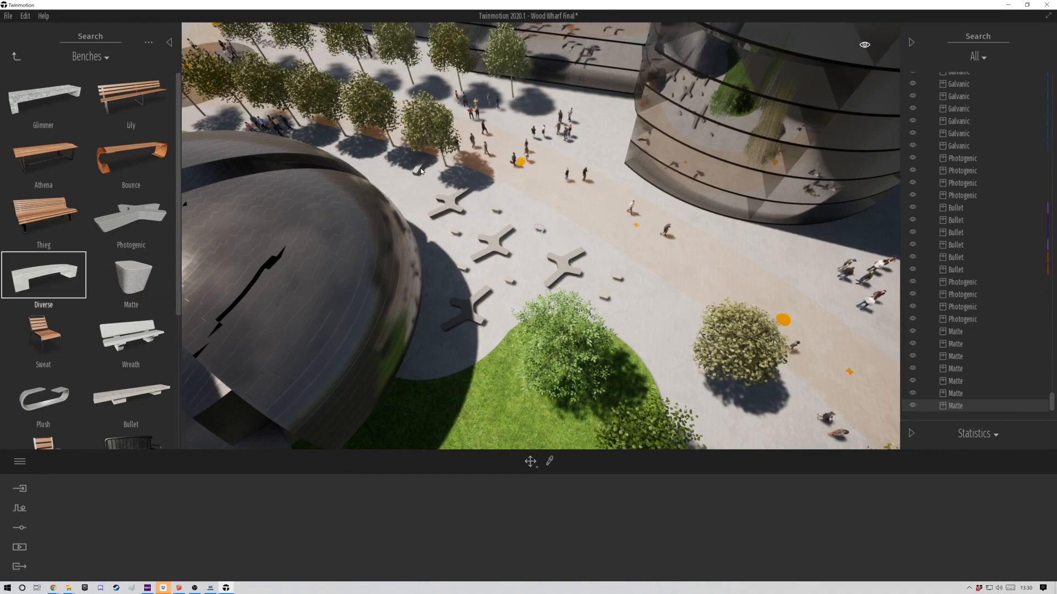
{"action": "left_click", "coordinate": [366, 153]}
Step: Place a Mass streetlight at the centre of one of the Photogenic benches beside the dome
{"action": "middle_click_drag", "start_coordinate": [518, 275], "coordinate": [561, 335], "text": "shift"}
{"action": "scroll", "coordinate": [471, 292], "scroll_direction": "up", "scroll_amount": 5}
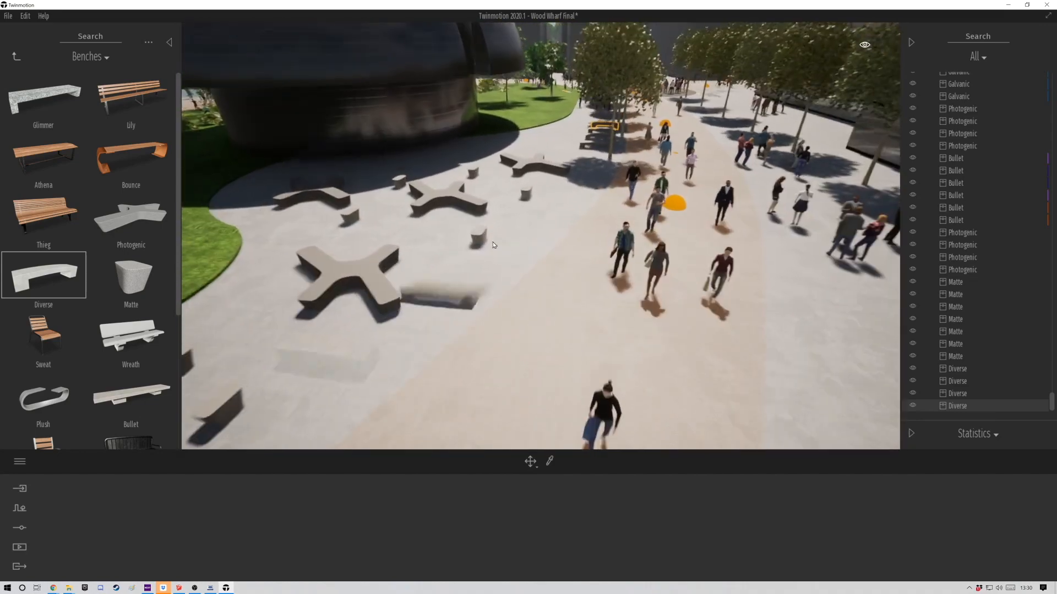
{"action": "left_click", "coordinate": [16, 57]}
{"action": "left_click", "coordinate": [45, 286]}
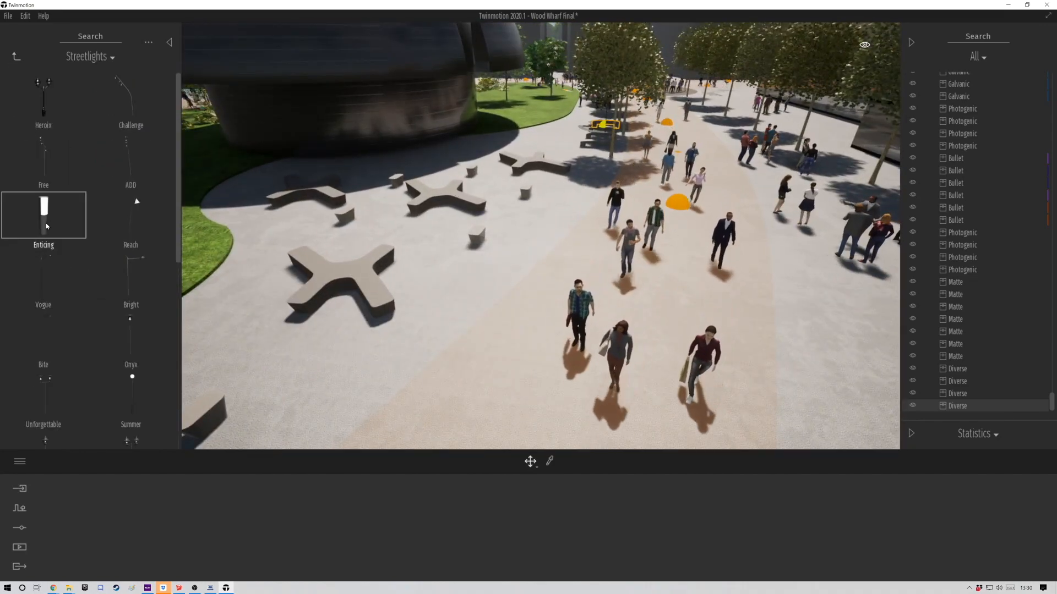
{"action": "left_click_drag", "start_coordinate": [44, 217], "coordinate": [338, 300]}
{"action": "left_click", "coordinate": [45, 405]}
{"action": "scroll", "coordinate": [124, 387], "scroll_direction": "down", "scroll_amount": 4}
{"action": "left_click_drag", "start_coordinate": [37, 367], "coordinate": [343, 269]}
{"action": "left_click", "coordinate": [344, 268]}
Step: Place two more Mass streetlights at the centres of other Photogenic benches in the seating area
{"action": "right_click_drag", "start_coordinate": [468, 270], "coordinate": [515, 269]}
{"action": "key", "text": "w"}
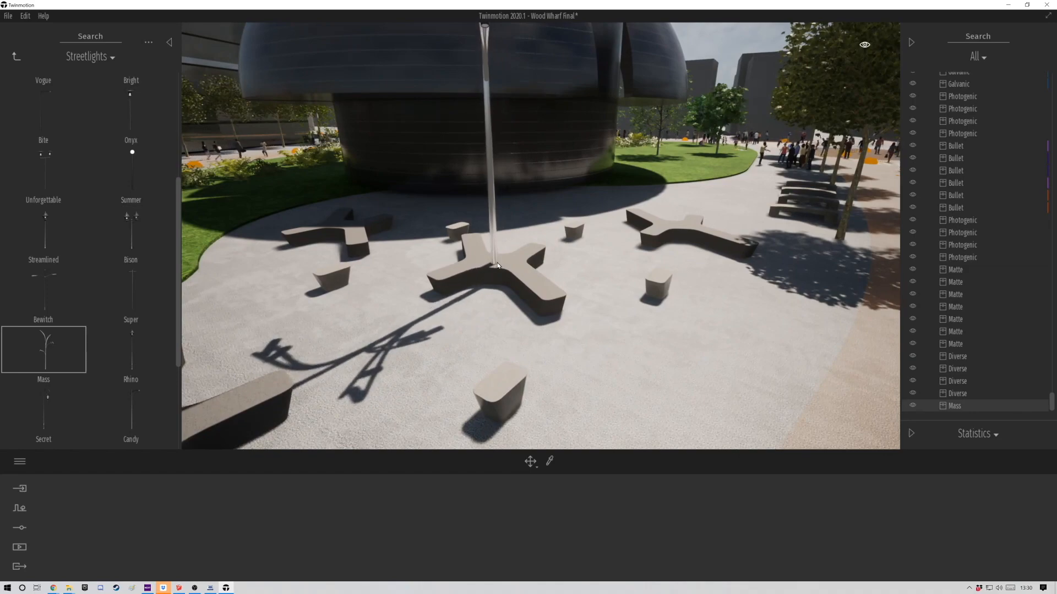
{"action": "key", "text": "d"}
{"action": "right_click_drag", "start_coordinate": [697, 276], "coordinate": [780, 299]}
Step: Delete the isolated London Planetree beside the rounded lawn and the end tree of the row facing the curved building
{"action": "key", "text": "e"}
{"action": "key", "text": "w"}
{"action": "key", "text": "s"}
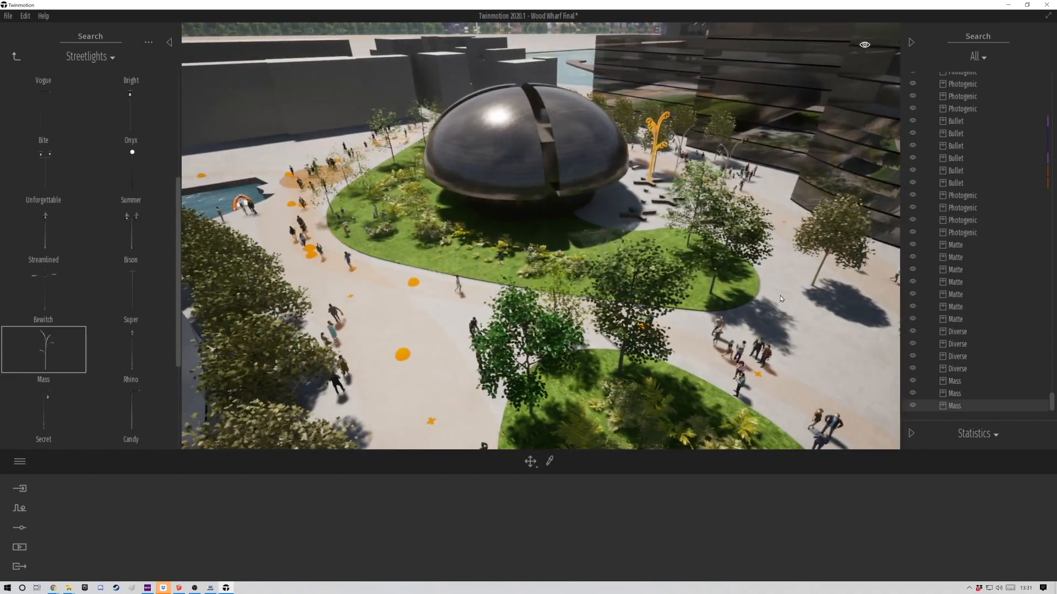
{"action": "left_click", "coordinate": [819, 245]}
{"action": "key", "text": "Delete"}
{"action": "right_click_drag", "start_coordinate": [820, 246], "coordinate": [523, 175]}
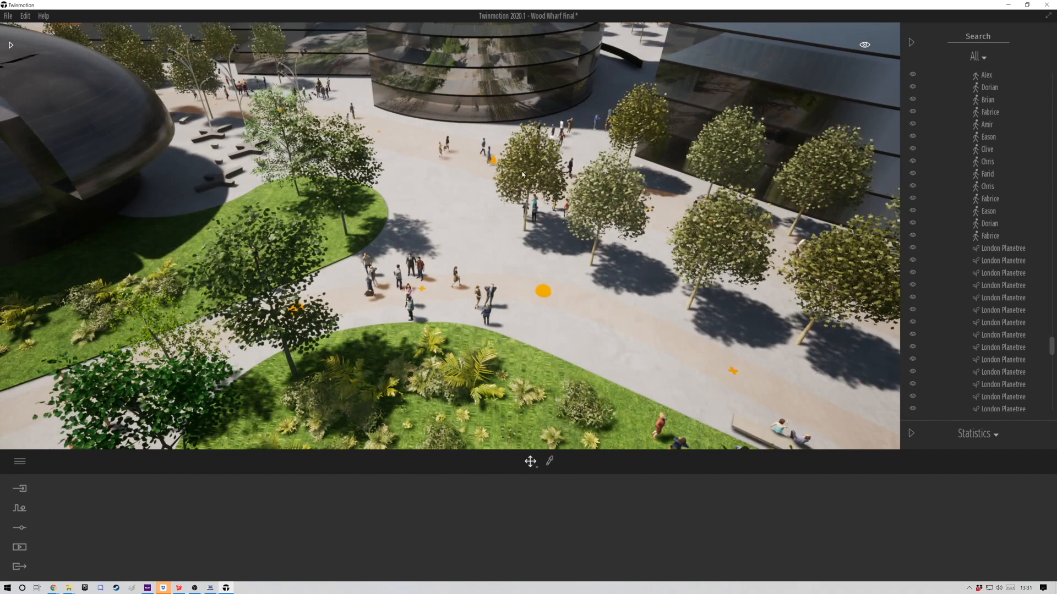
{"action": "left_click", "coordinate": [589, 207]}
{"action": "left_click", "coordinate": [524, 229]}
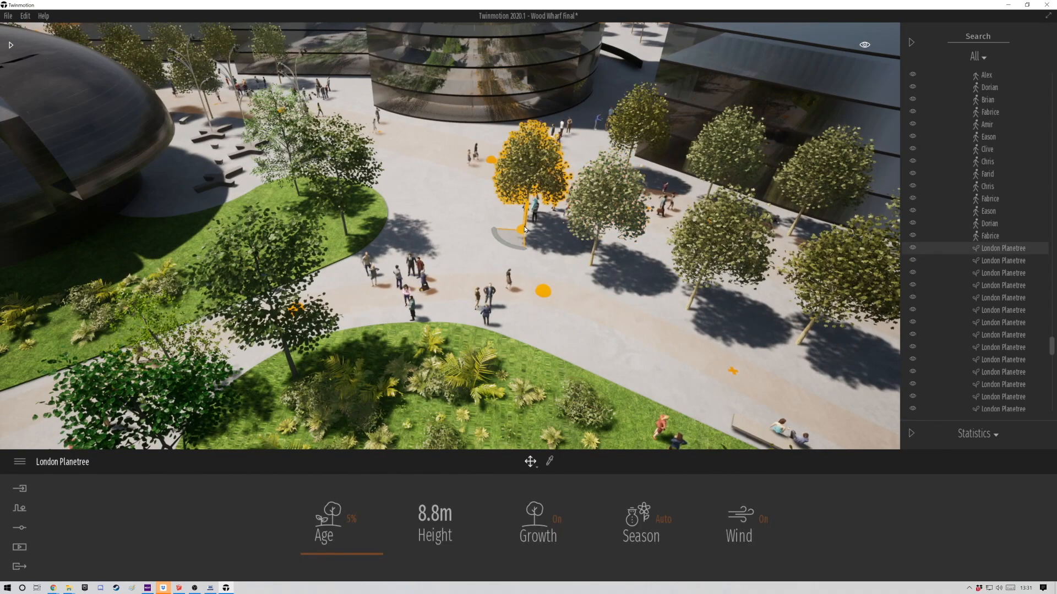
{"action": "key", "text": "Delete"}
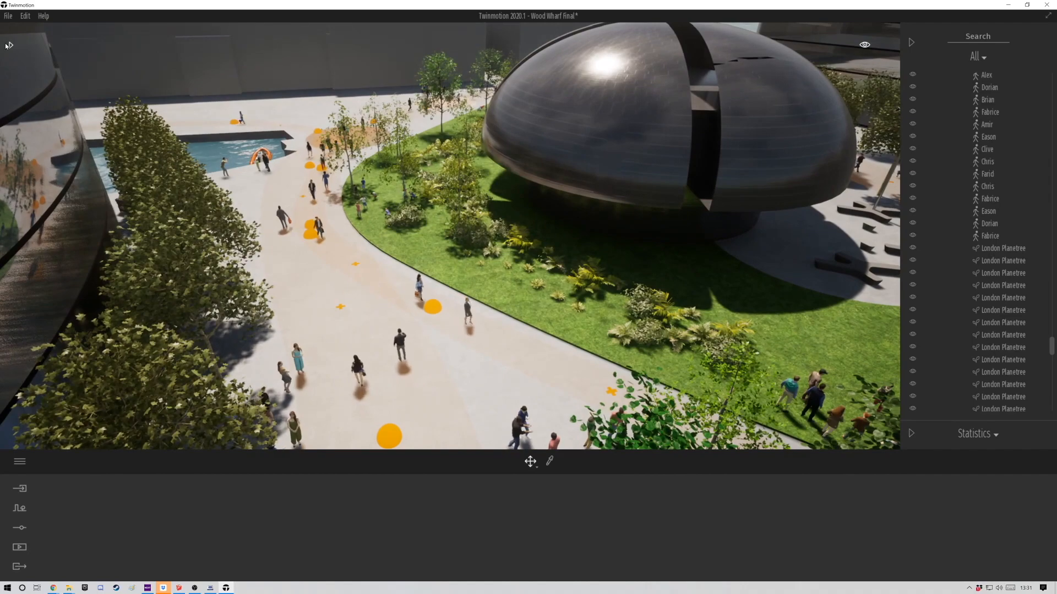
Step: Place an Ageless planter on the paving among the benches and streetlights beside the dome
{"action": "left_click", "coordinate": [11, 44]}
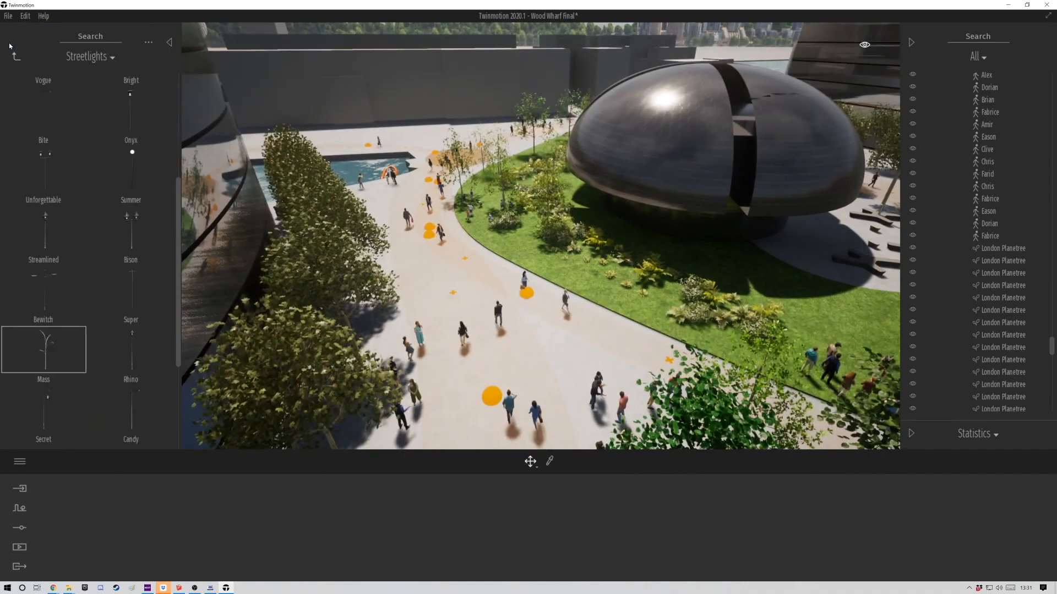
{"action": "right_click_drag", "start_coordinate": [423, 364], "coordinate": [550, 380]}
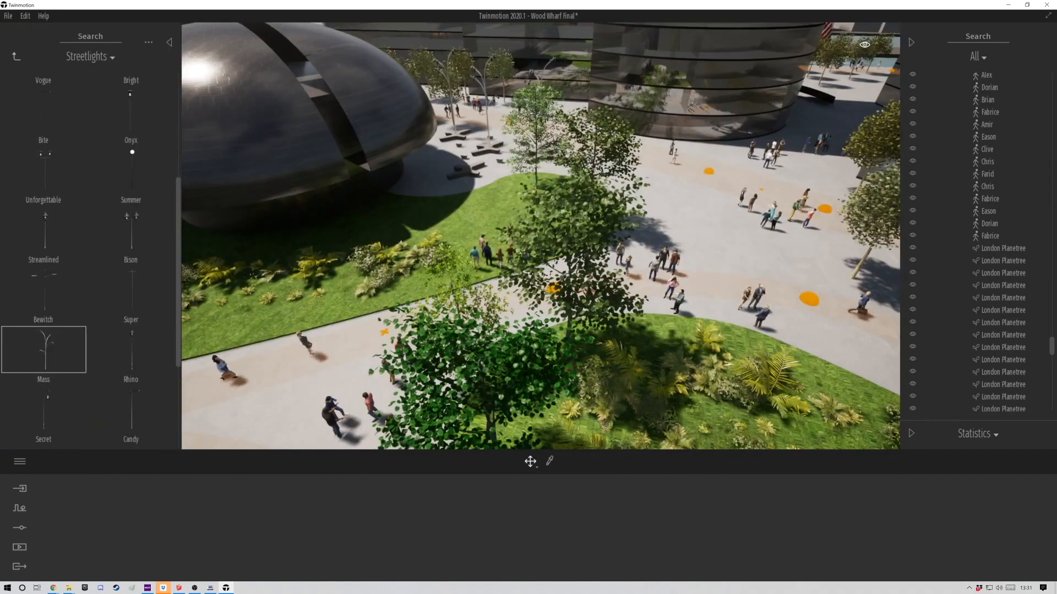
{"action": "key", "text": "d"}
{"action": "key", "text": "a"}
{"action": "left_click", "coordinate": [15, 57]}
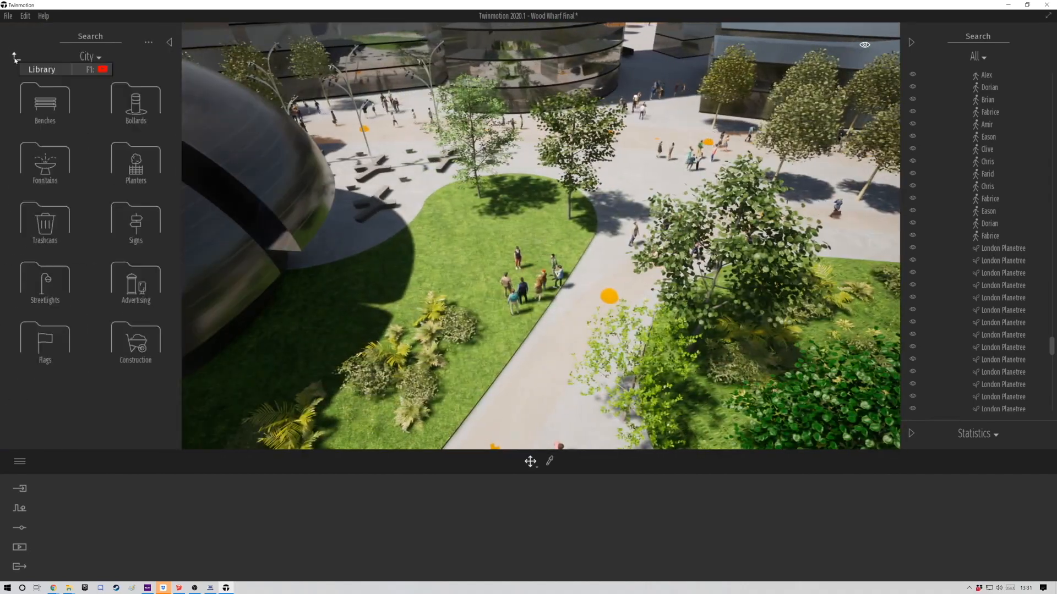
{"action": "left_click", "coordinate": [136, 162]}
{"action": "key", "text": "w"}
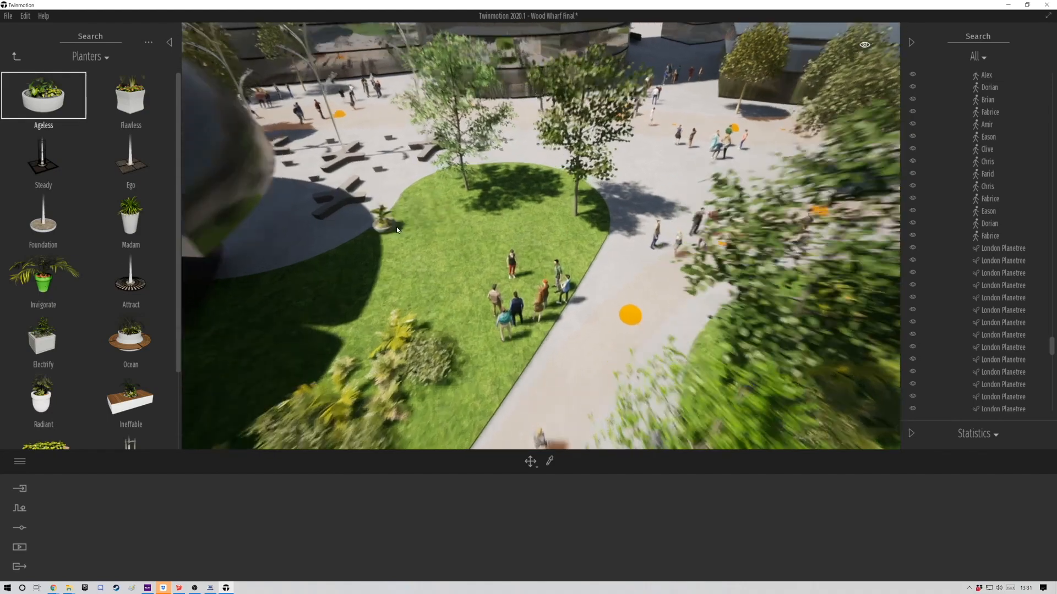
{"action": "right_click_drag", "start_coordinate": [599, 391], "coordinate": [468, 382]}
{"action": "key", "text": "w"}
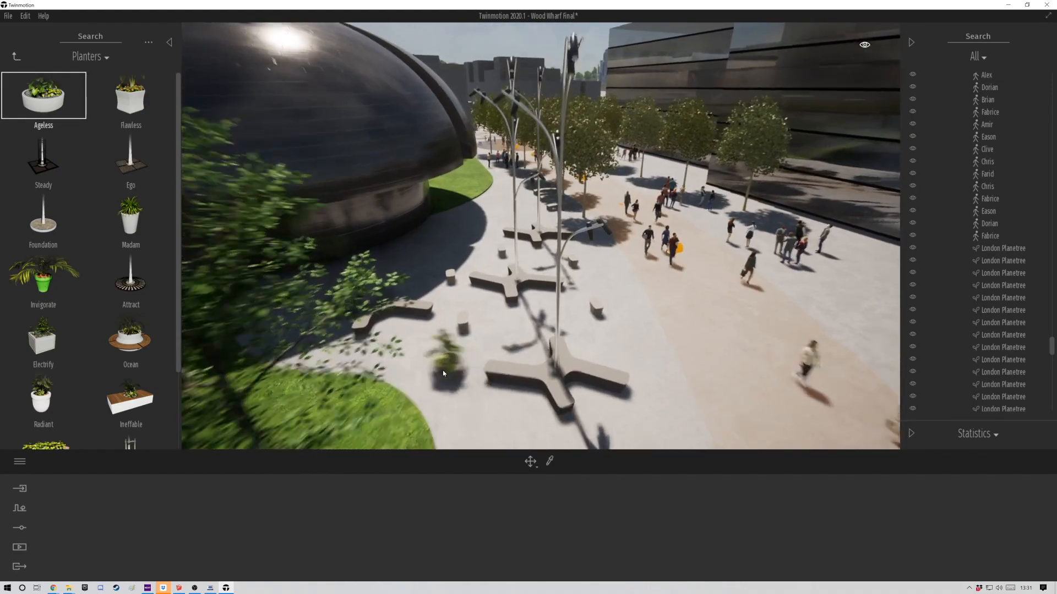
{"action": "key", "text": "a"}
{"action": "left_click", "coordinate": [537, 404]}
Step: Place an Ageless planter in front of the glass building and copy it along the facade as six instances spaced 5 m apart
{"action": "key", "text": "d"}
{"action": "right_click_drag", "start_coordinate": [765, 404], "coordinate": [656, 249]}
{"action": "key", "text": "w"}
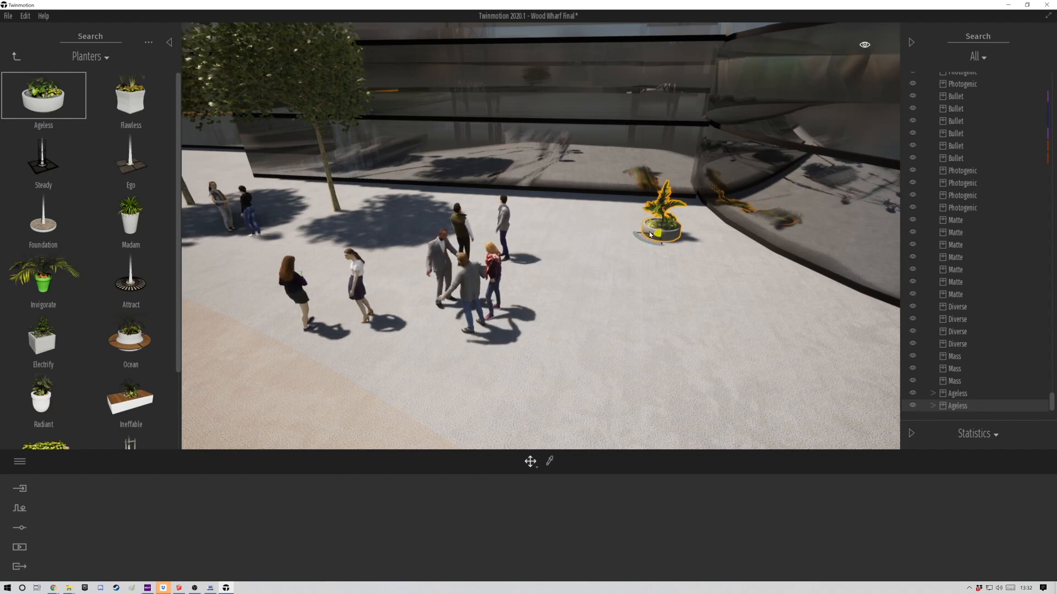
{"action": "left_click_drag", "start_coordinate": [577, 236], "coordinate": [568, 237], "text": "ctrl"}
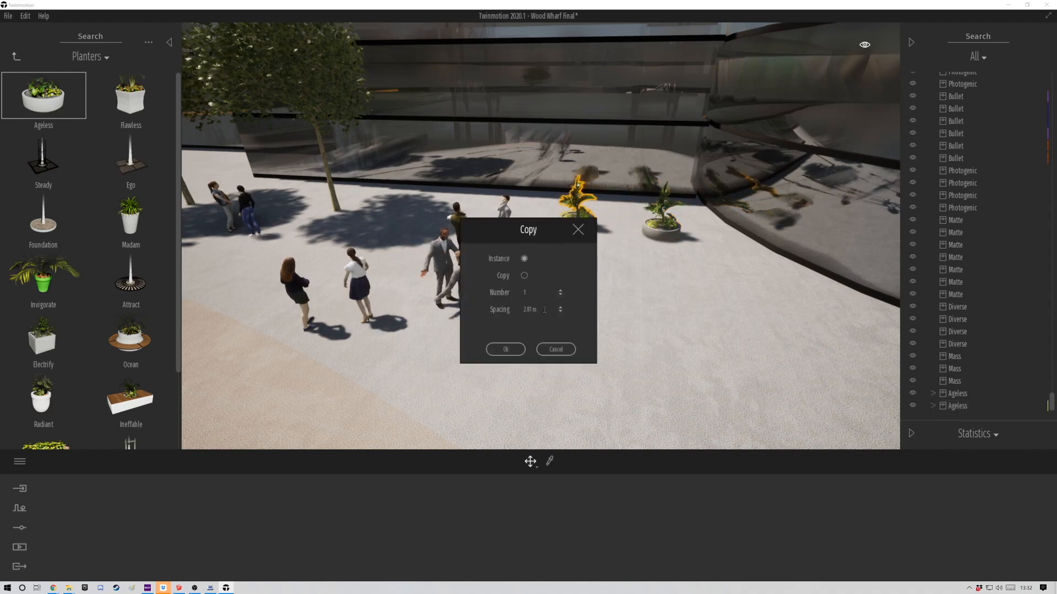
{"action": "left_click_drag", "start_coordinate": [546, 308], "coordinate": [503, 306]}
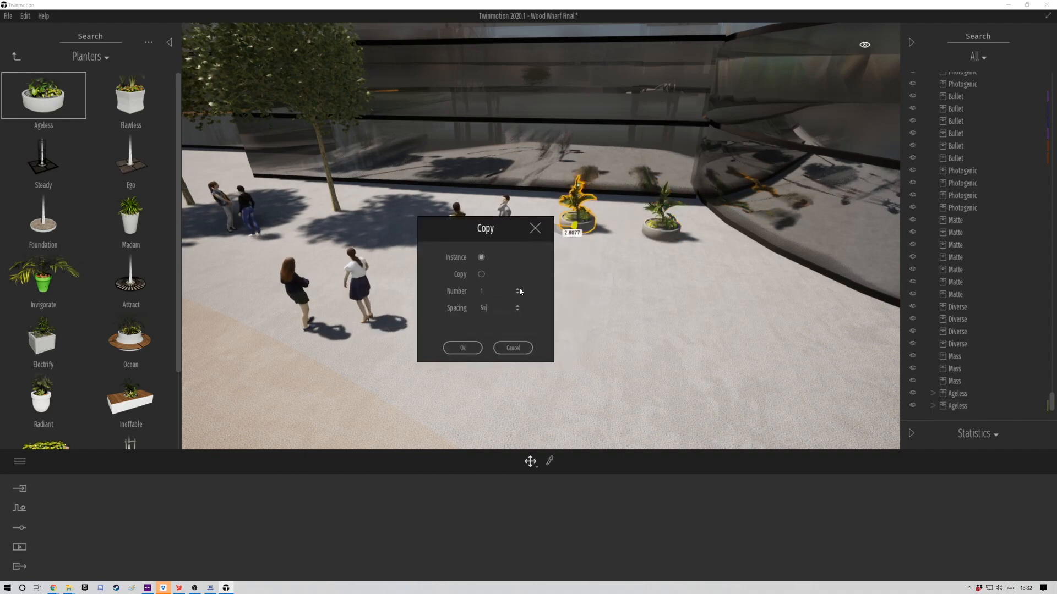
{"action": "left_click", "coordinate": [450, 353]}
Step: Move the Ageless planter near the zebra crossing back towards the glass building, away from the tree row
{"action": "right_click_drag", "start_coordinate": [418, 337], "coordinate": [501, 380]}
{"action": "key", "text": "w"}
{"action": "key", "text": "e"}
{"action": "key", "text": "w"}
{"action": "left_click", "coordinate": [500, 259]}
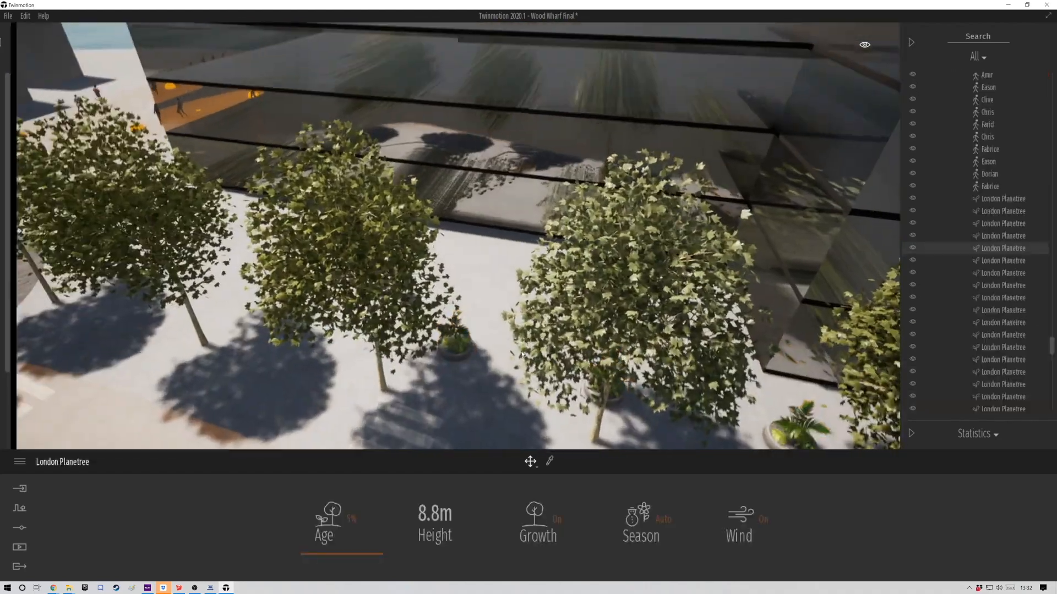
{"action": "right_click_drag", "start_coordinate": [500, 250], "coordinate": [502, 291]}
{"action": "key", "text": "w"}
{"action": "key", "text": "q"}
{"action": "left_click", "coordinate": [442, 177]}
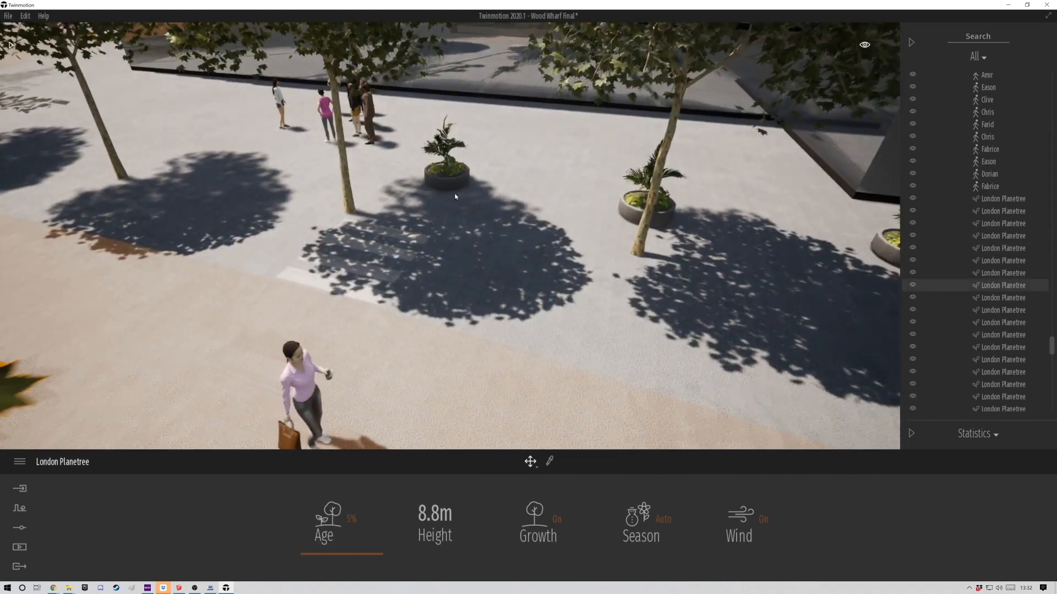
{"action": "key", "text": "w"}
{"action": "left_click", "coordinate": [448, 165]}
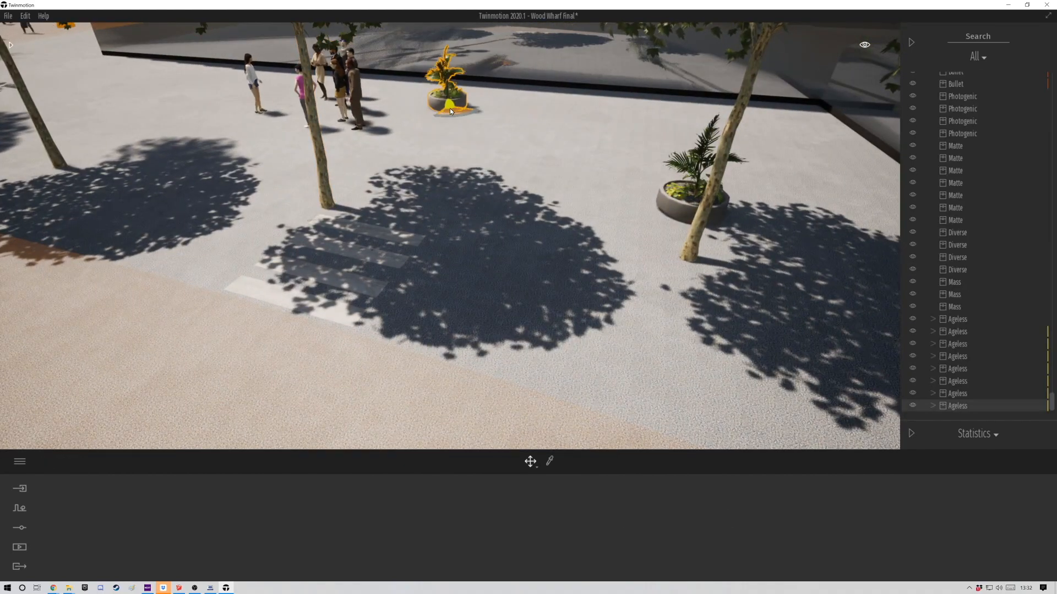
Step: Adjust the position of another Ageless planter in the row near the glass building's corner
{"action": "left_click", "coordinate": [327, 202]}
{"action": "right_click_drag", "start_coordinate": [330, 205], "coordinate": [400, 236]}
{"action": "left_click", "coordinate": [512, 212]}
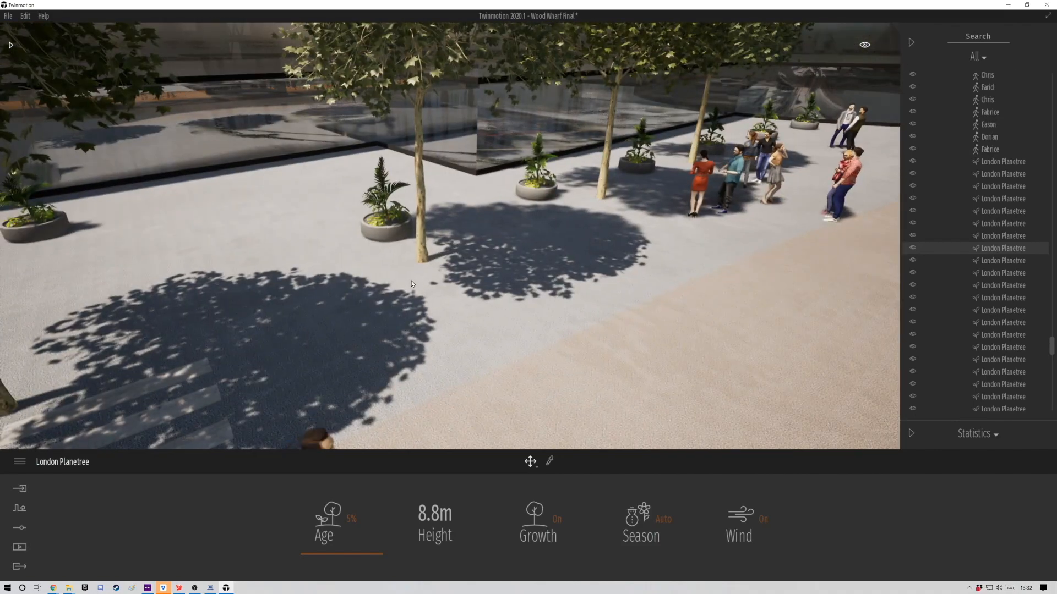
{"action": "key", "text": "w"}
{"action": "left_click", "coordinate": [532, 221]}
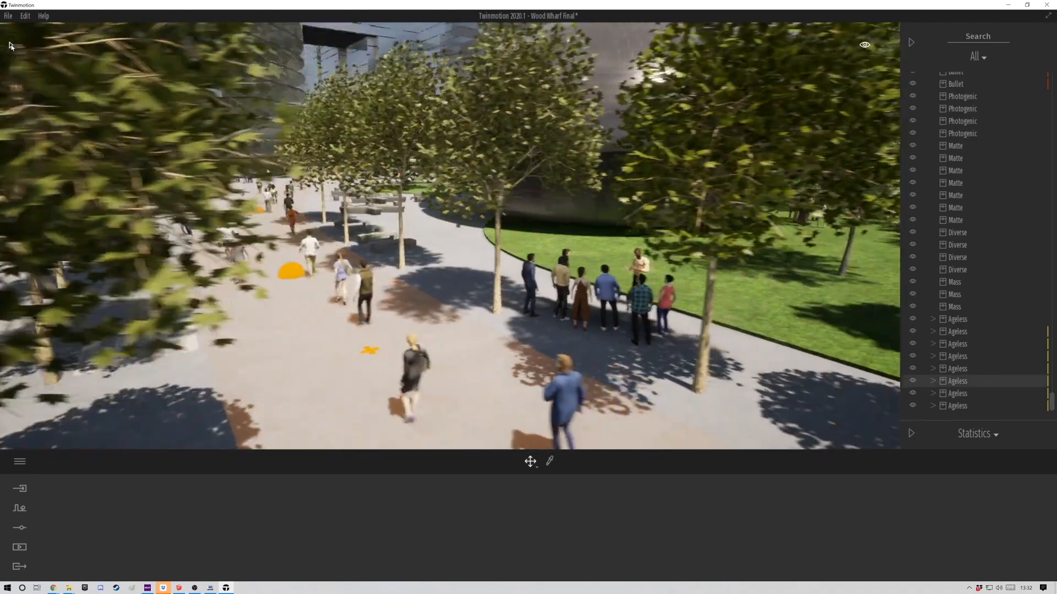
Step: Place two Ocean planters with round wooden seating between the trees along the lawn edge by the paved circle
{"action": "left_click", "coordinate": [11, 45]}
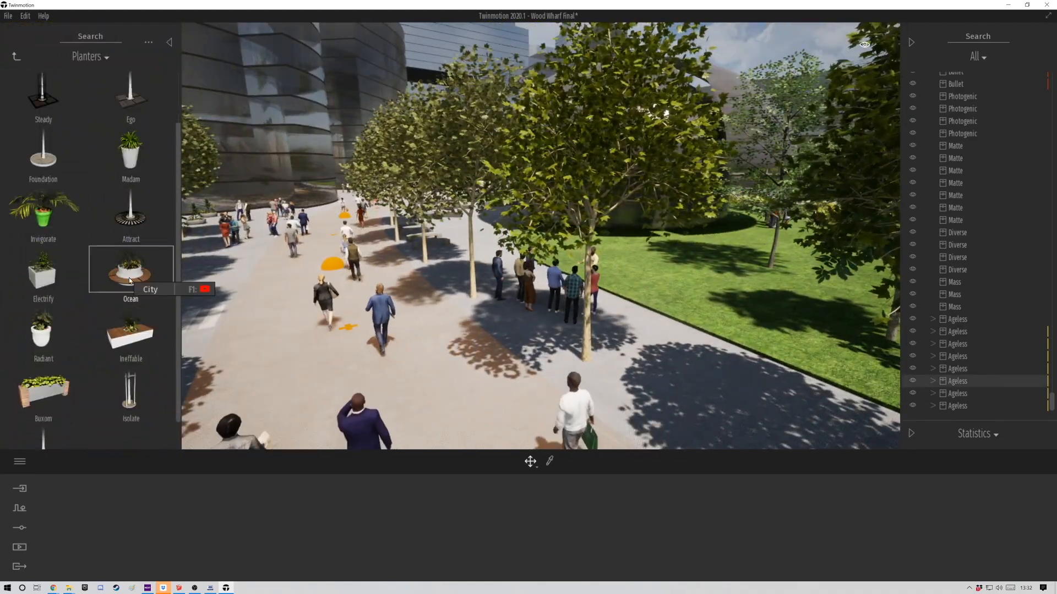
{"action": "key", "text": "s"}
{"action": "key", "text": "d"}
{"action": "key", "text": "a"}
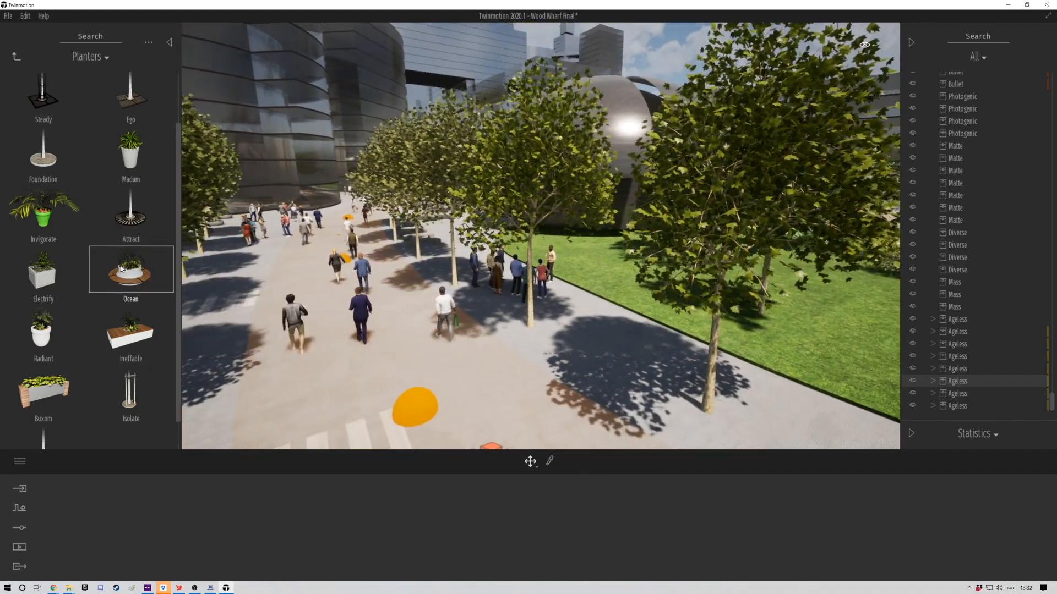
{"action": "key", "text": "s"}
{"action": "left_click", "coordinate": [726, 392]}
{"action": "right_click_drag", "start_coordinate": [727, 392], "coordinate": [495, 286]}
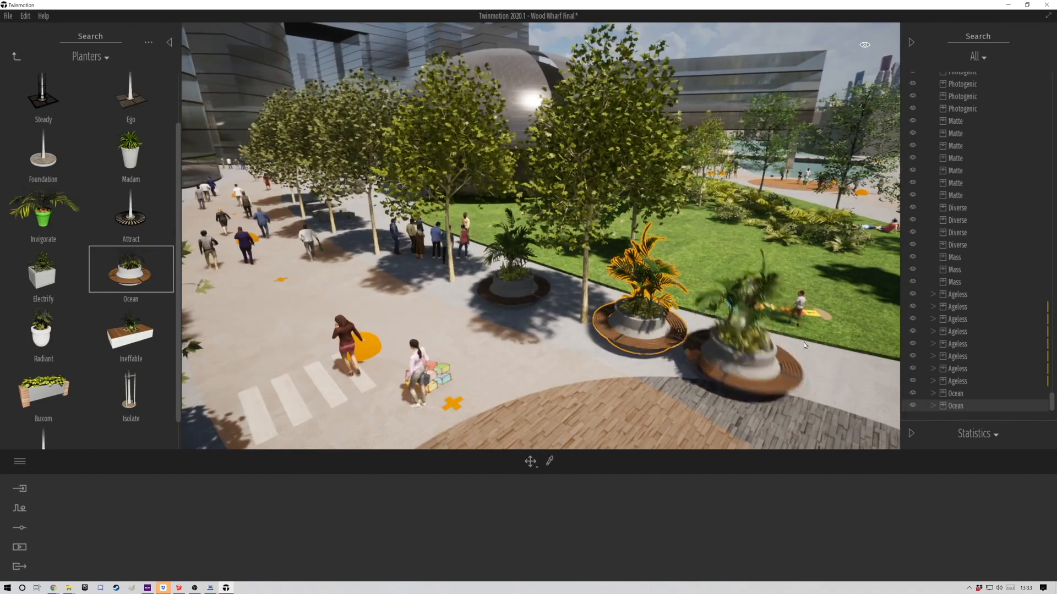
Step: Place another Ocean planter on the lawn behind the hopscotch mat
{"action": "key", "text": "w"}
{"action": "key", "text": "d"}
{"action": "key", "text": "s"}
{"action": "right_click_drag", "start_coordinate": [731, 395], "coordinate": [763, 350]}
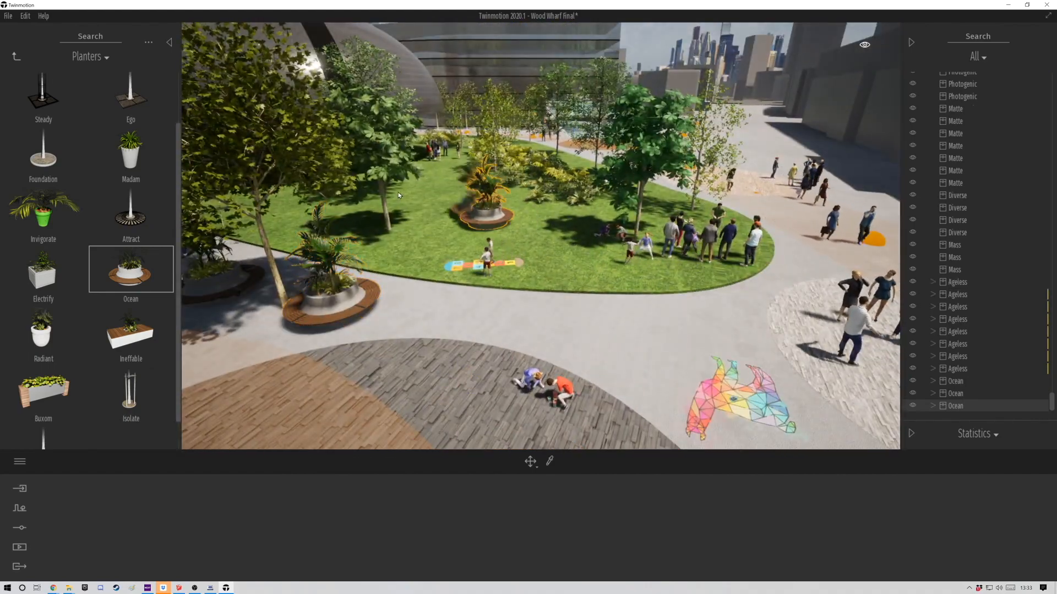
Step: Place an Ocean planter on the paving in front of the glass building's corner, beside the paved circle
{"action": "key", "text": "d"}
{"action": "key", "text": "w"}
{"action": "key", "text": "e"}
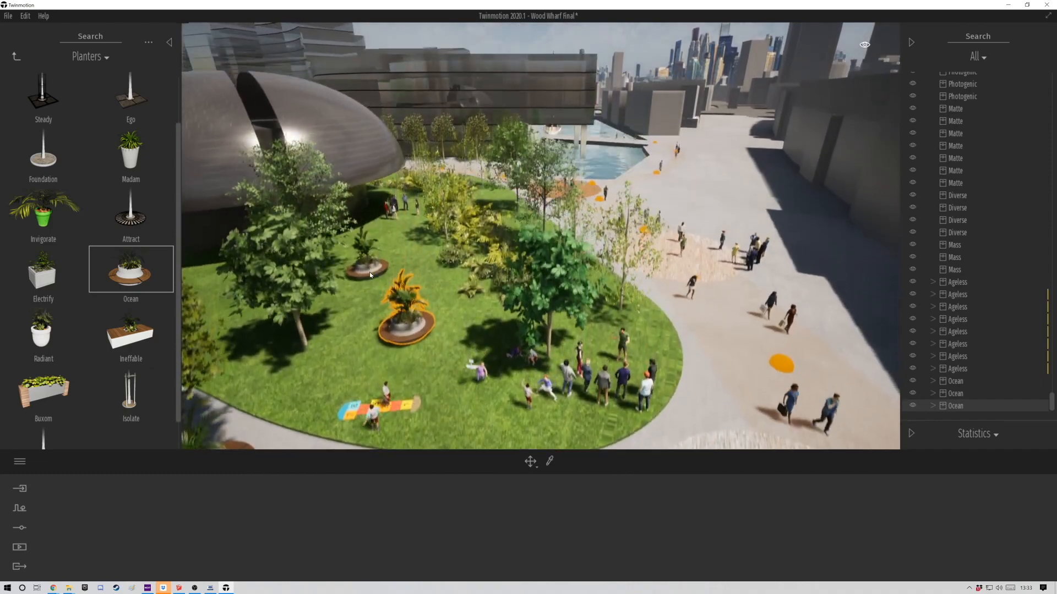
{"action": "key", "text": "w"}
{"action": "right_click_drag", "start_coordinate": [596, 384], "coordinate": [593, 371]}
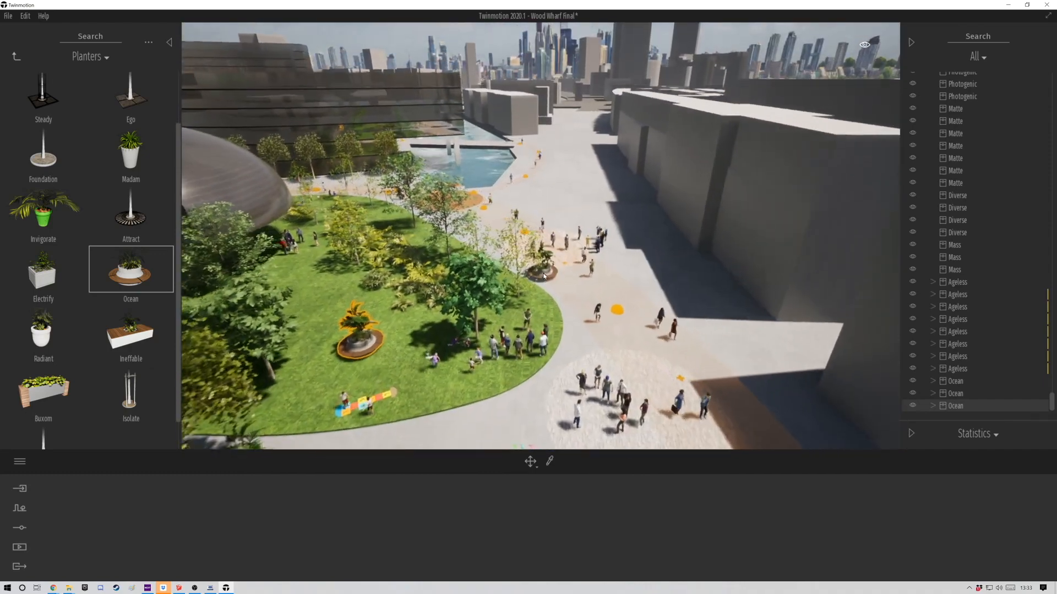
{"action": "right_click_drag", "start_coordinate": [407, 369], "coordinate": [533, 428]}
{"action": "key", "text": "w"}
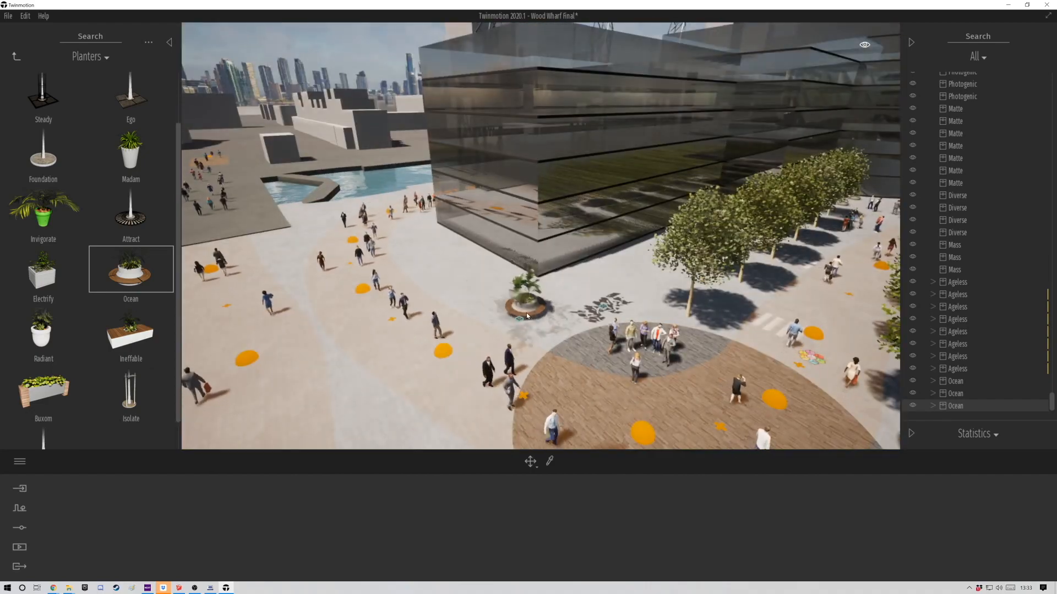